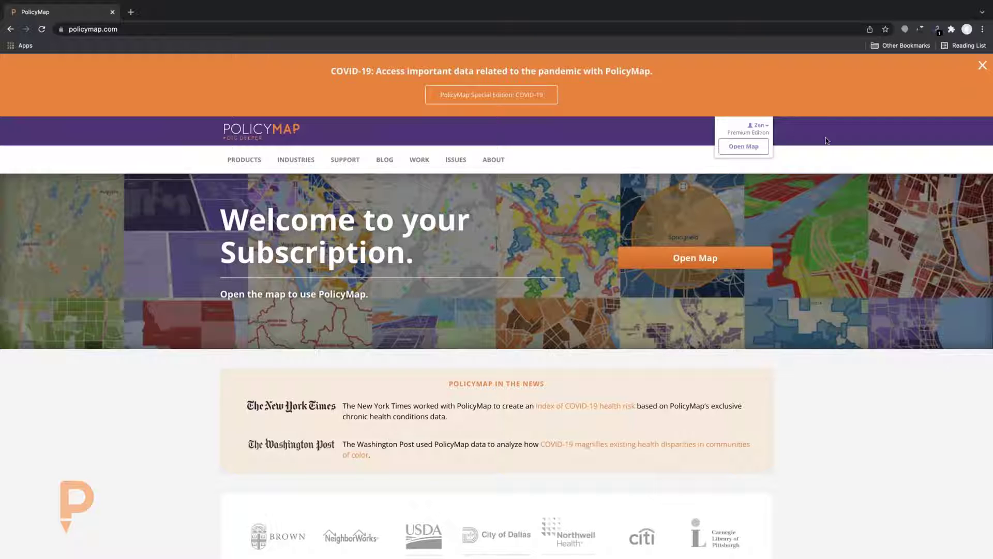
Launch the PolicyMap interactive map from the subscription welcome page with Open Map
left_click(741, 149)
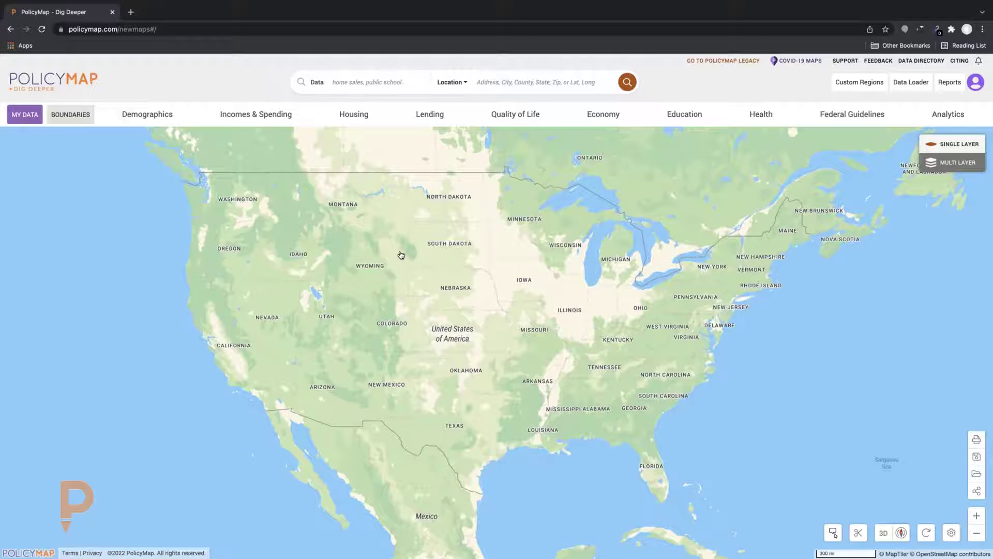
scroll(428, 262, "up", 2)
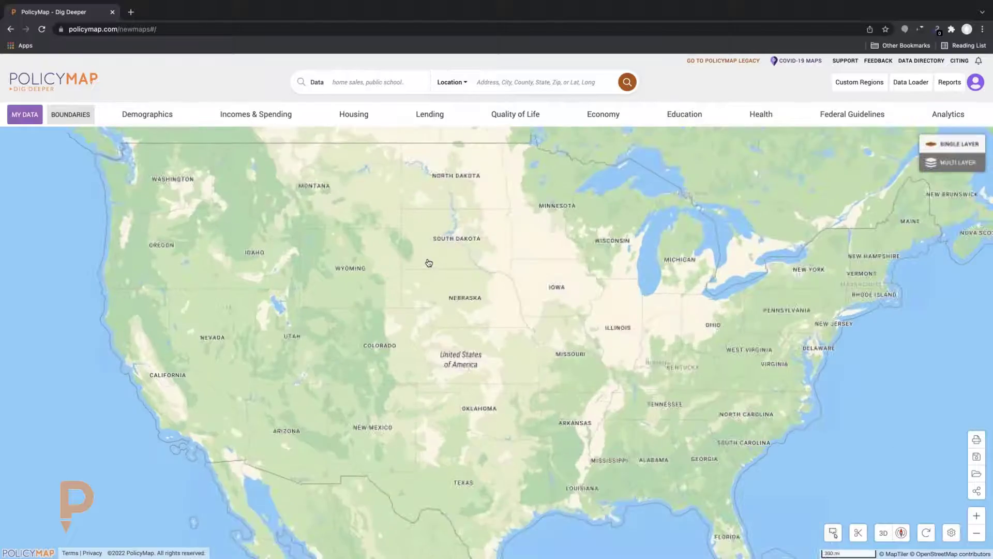
scroll(429, 261, "up", 2)
scroll(428, 262, "up", 2)
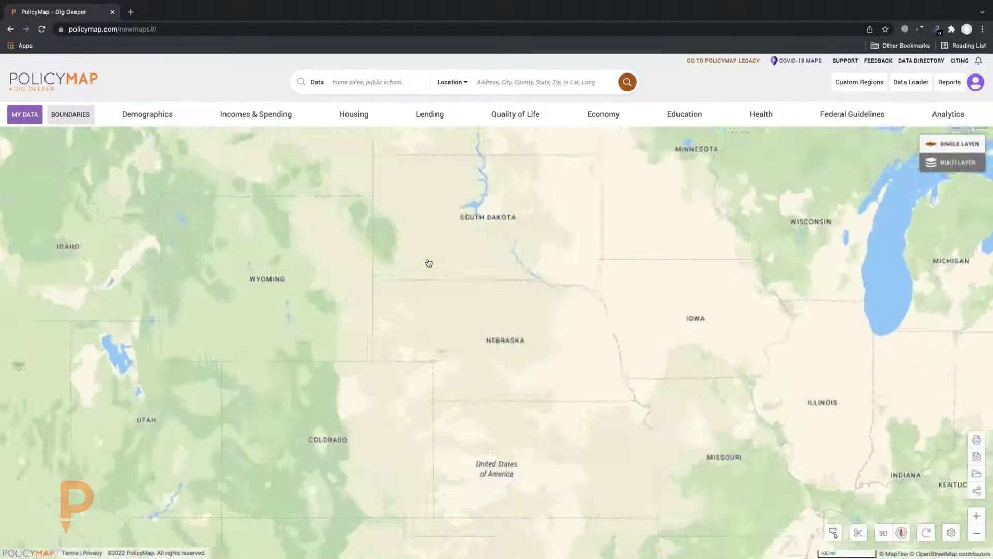
scroll(429, 262, "down", 5)
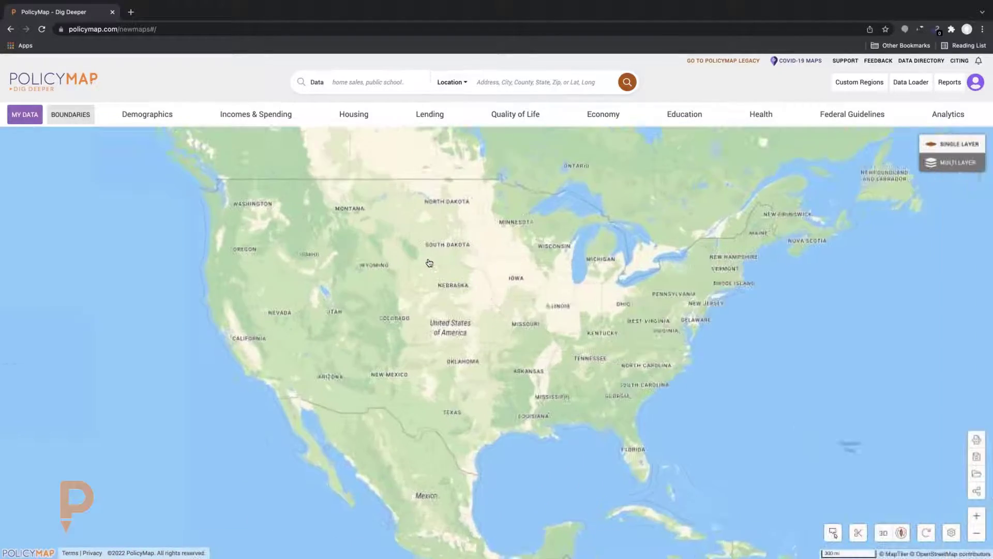
scroll(429, 262, "up", 1)
left_click_drag(518, 272, 496, 315)
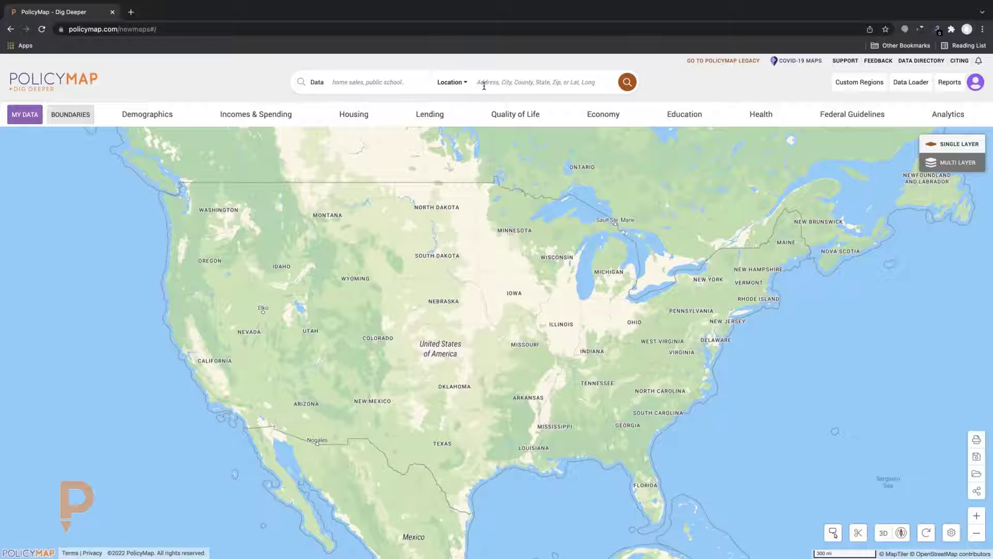
Search the Location field for the Lankershim Blvd street address in North Hollywood
left_click(485, 85)
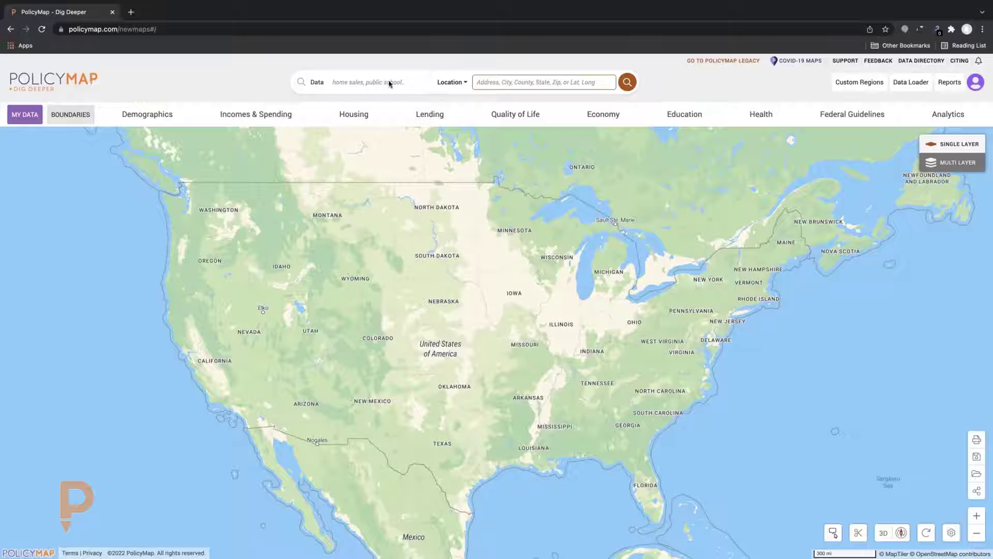
left_click(452, 87)
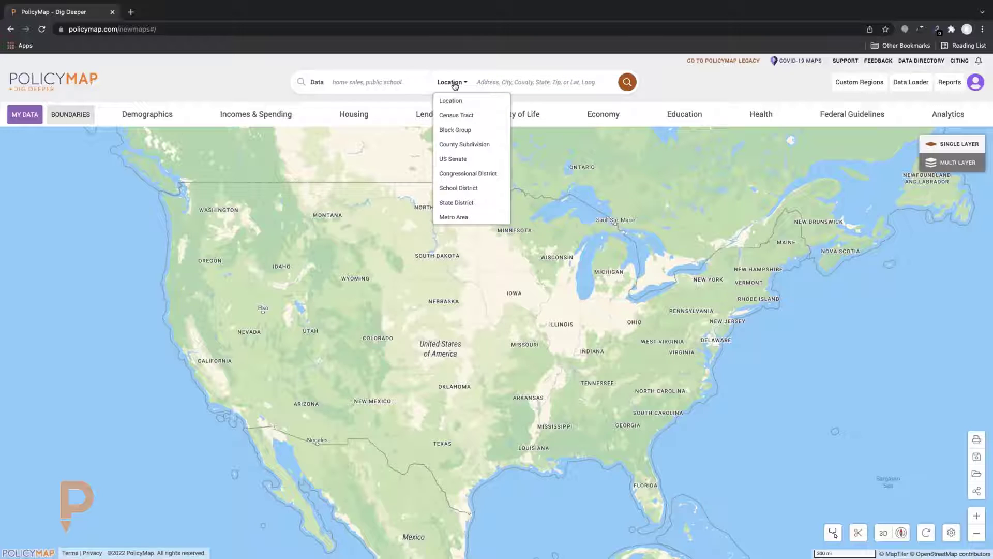
left_click(491, 83)
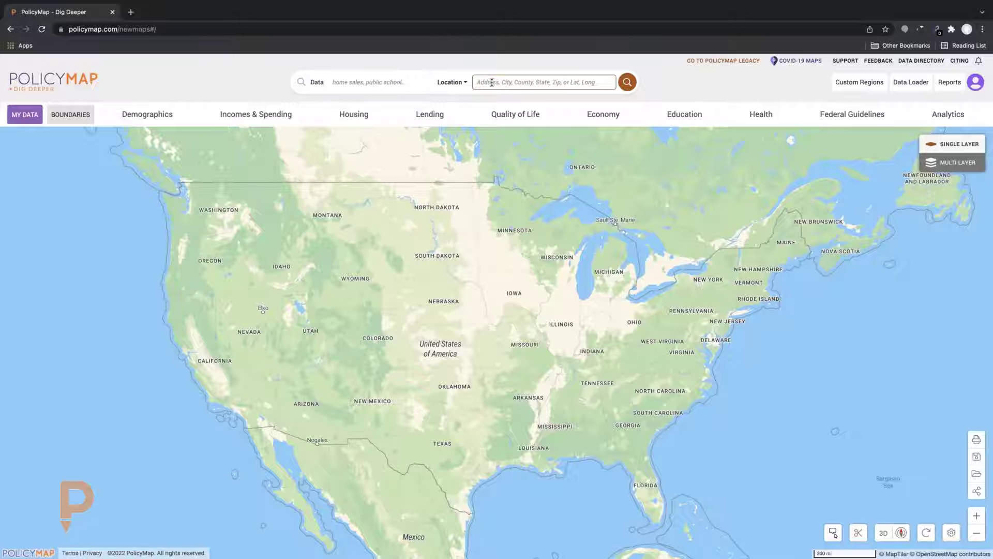
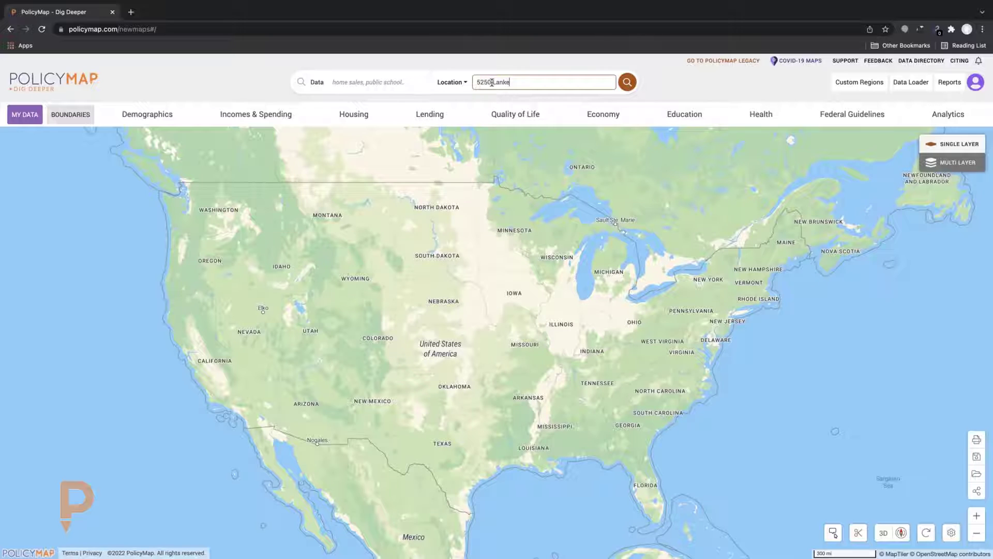
key("Return")
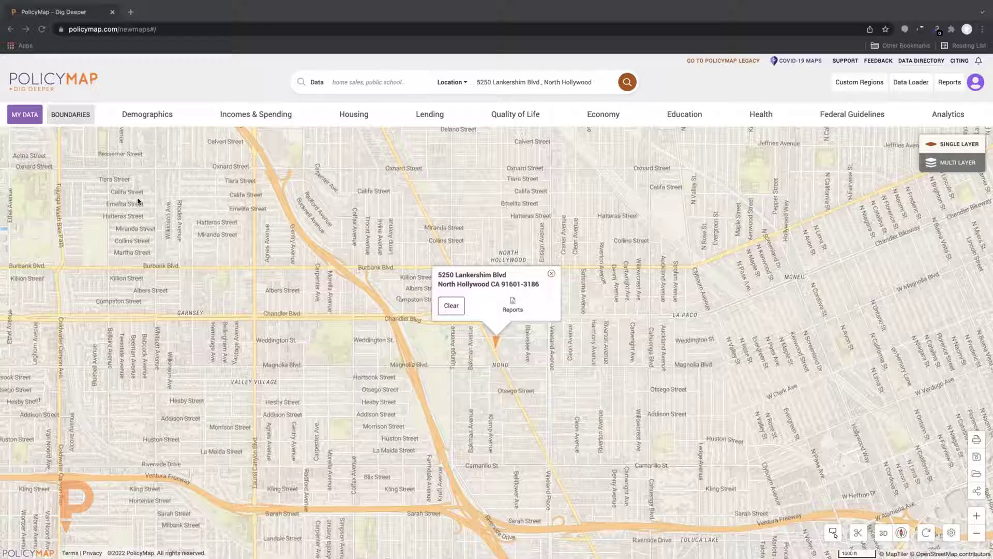
Close the address popup, tilt the map to a 60° perspective, then flatten it back to 0°
left_click(552, 274)
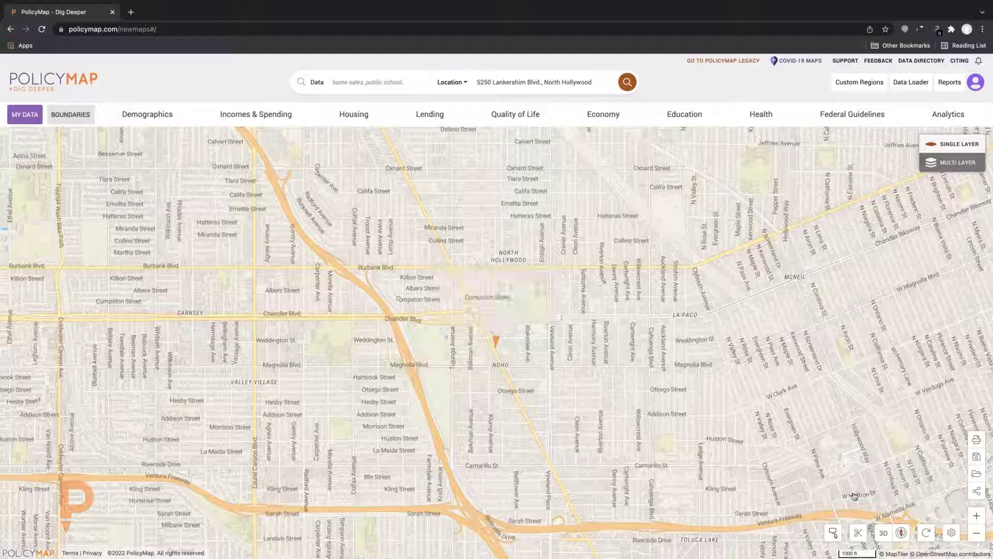
left_click(885, 537)
left_click_drag(808, 501, 881, 497)
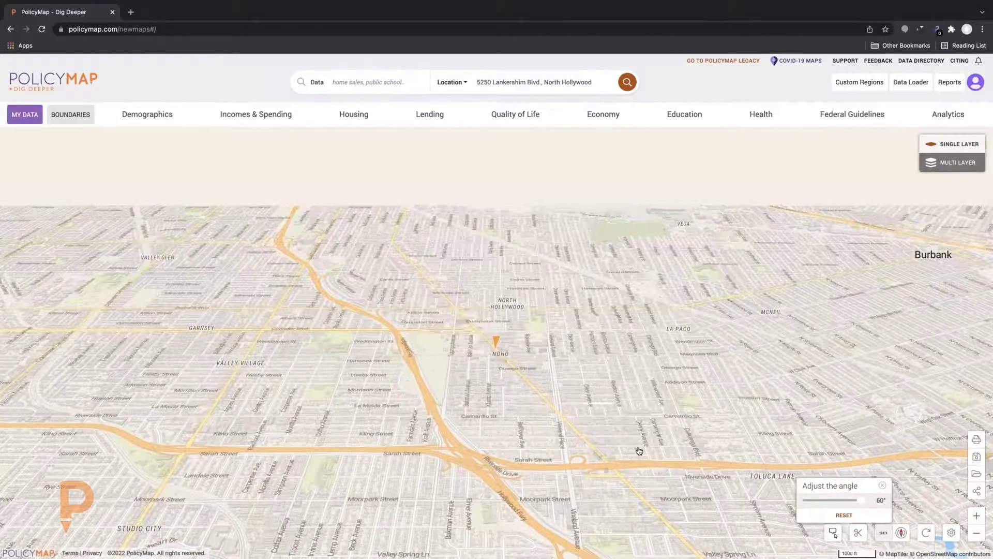
scroll(632, 446, "up", 3)
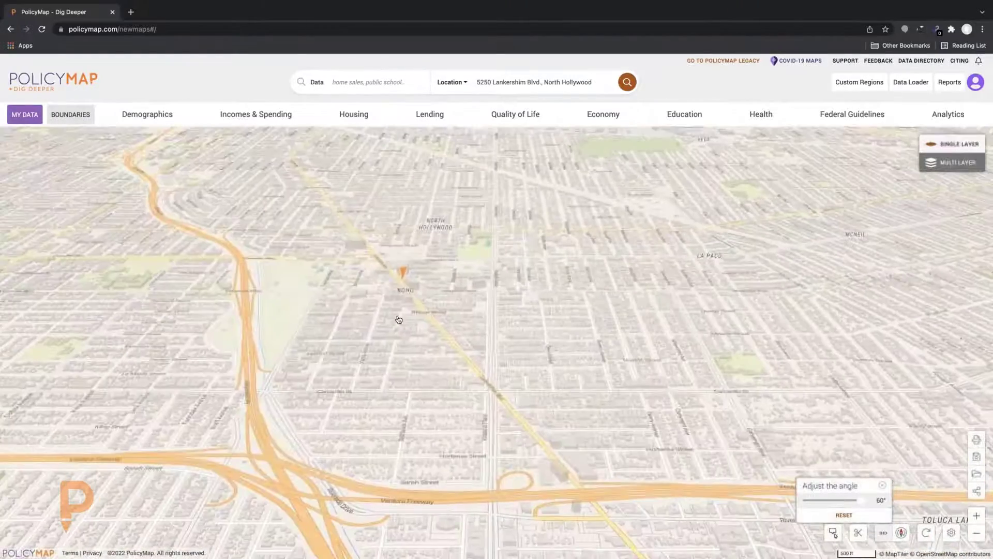
scroll(439, 367, "up", 3)
scroll(438, 367, "down", 3)
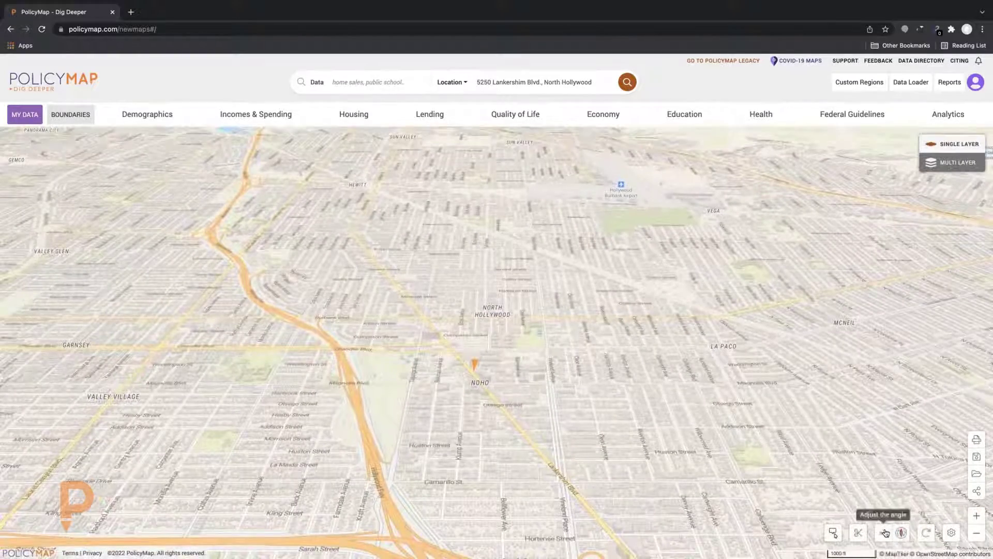
left_click(883, 532)
left_click_drag(861, 499, 807, 499)
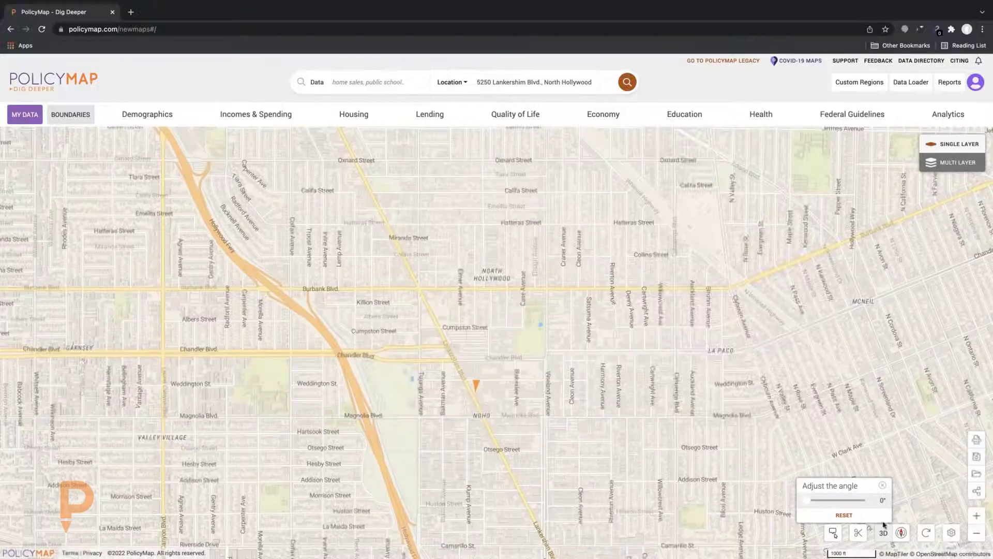
Try rotating the map with the compass control, then bring up Base Map Settings
left_click(901, 533)
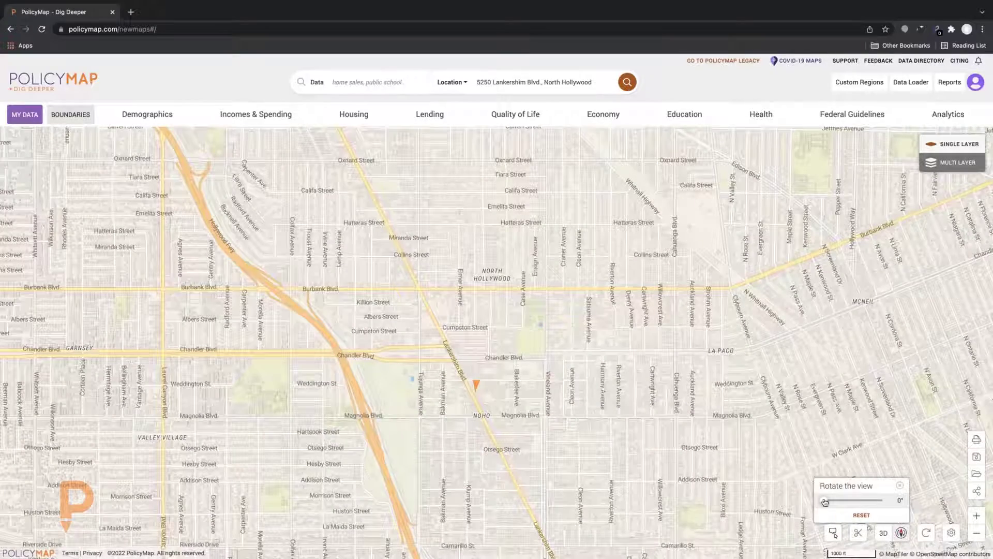
left_click_drag(849, 500, 816, 499)
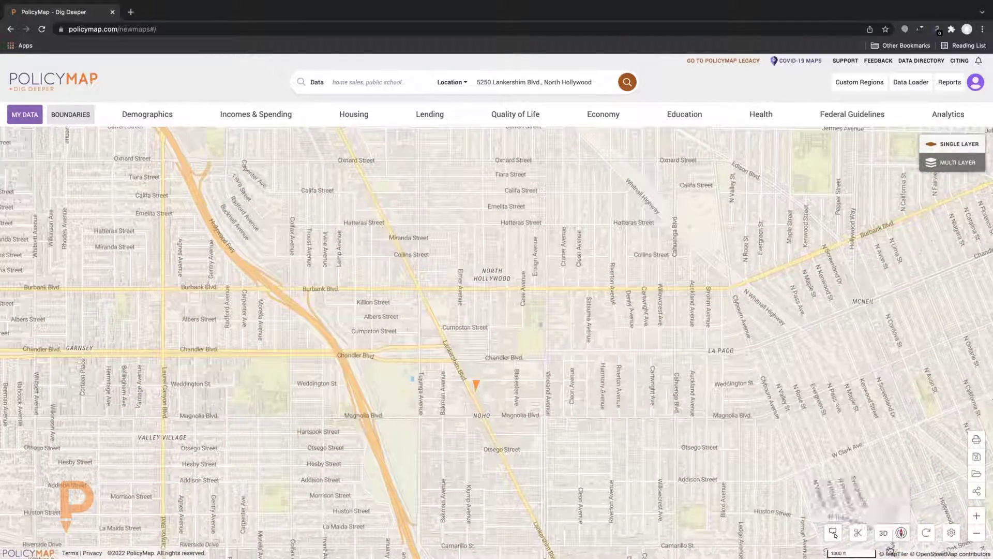
left_click(900, 485)
left_click(951, 533)
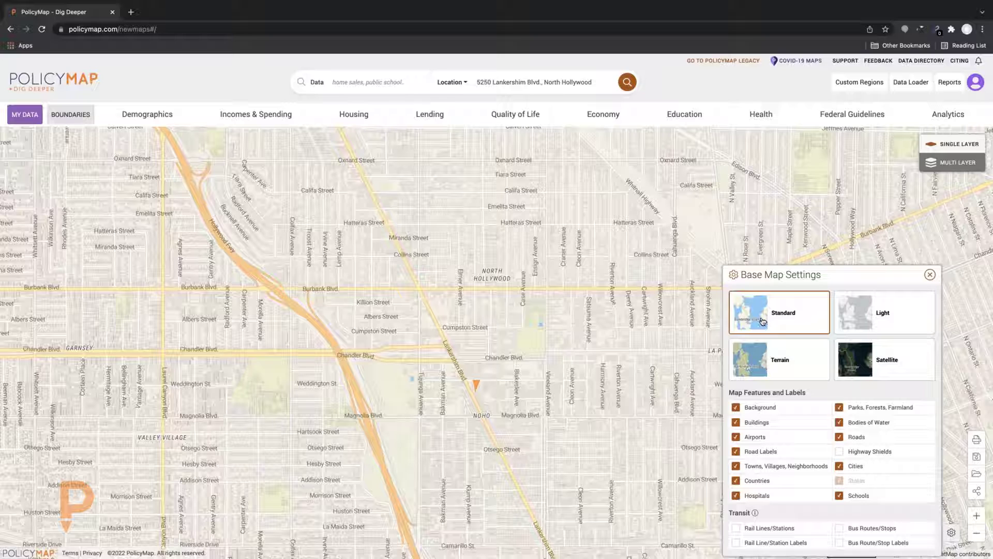
Preview Satellite imagery, then return the base map to Standard and close the settings
left_click(867, 363)
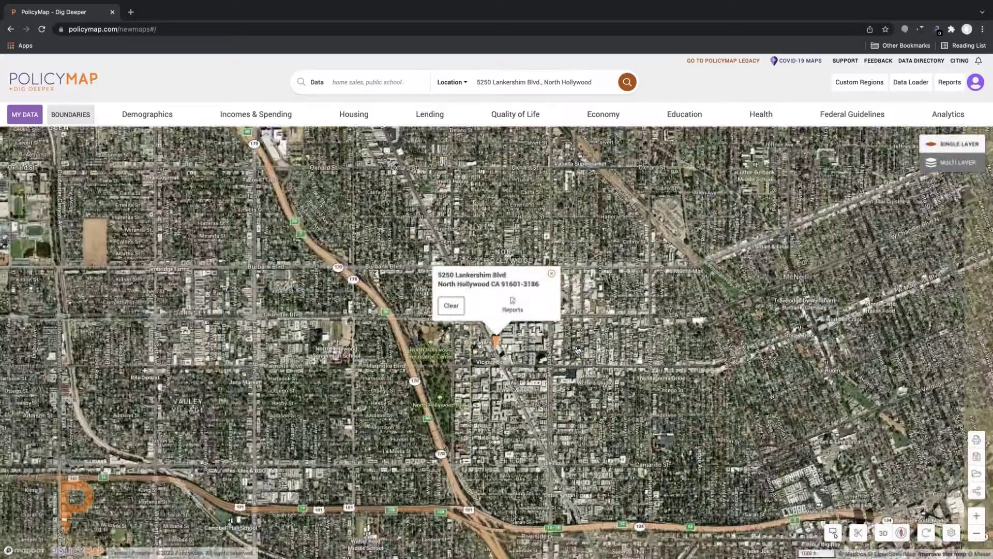
left_click(952, 533)
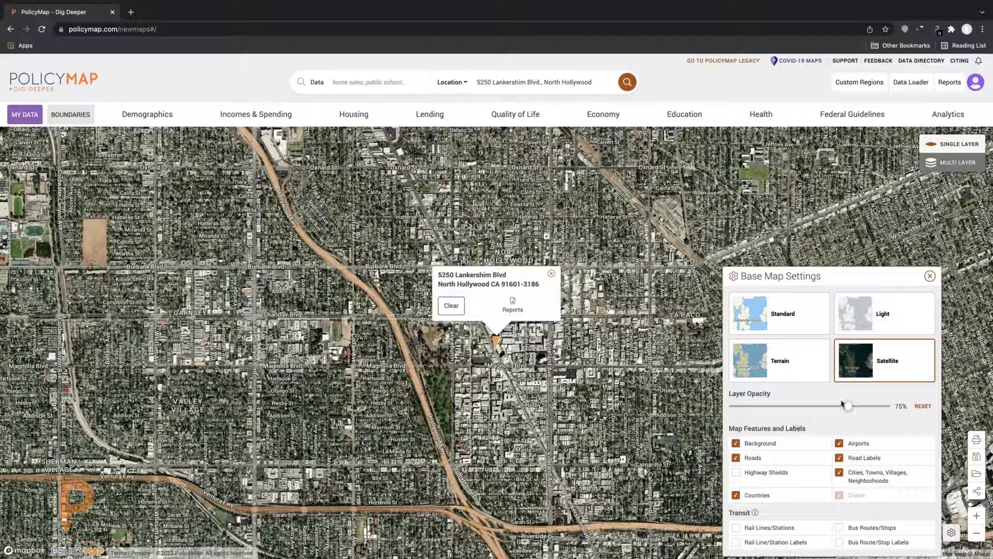
left_click(775, 326)
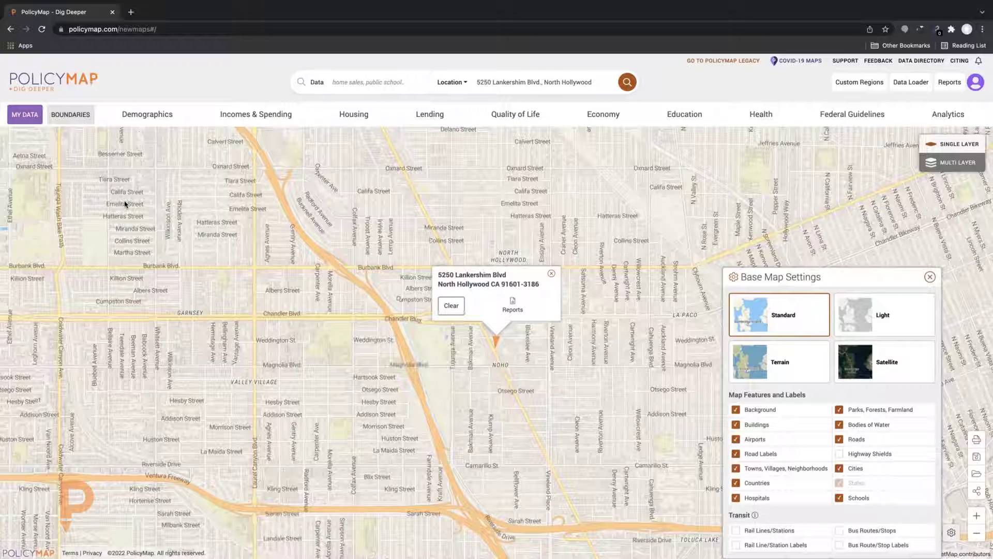
left_click(930, 276)
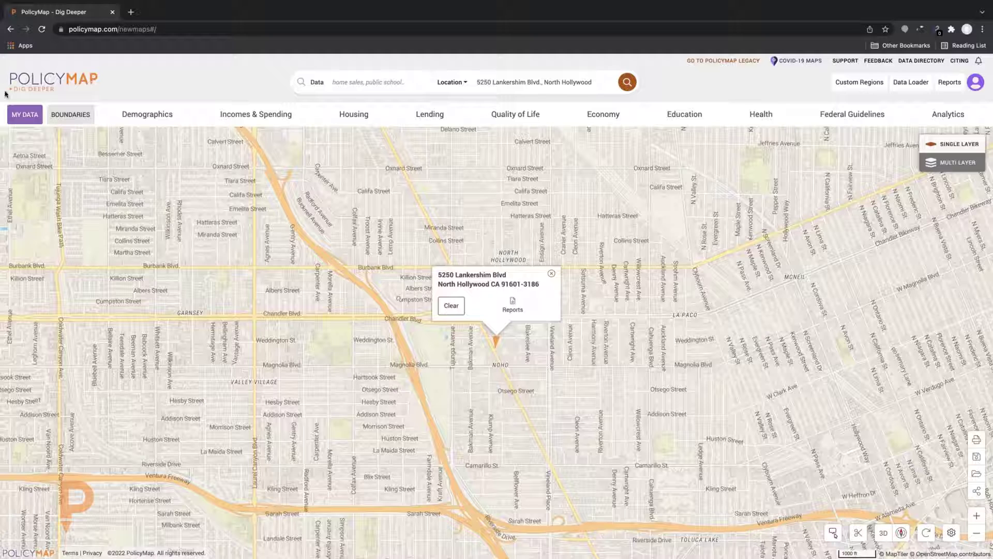
Add Census Tracts (2020) boundaries and keep solid lines after trying dashed and dotted
left_click(69, 116)
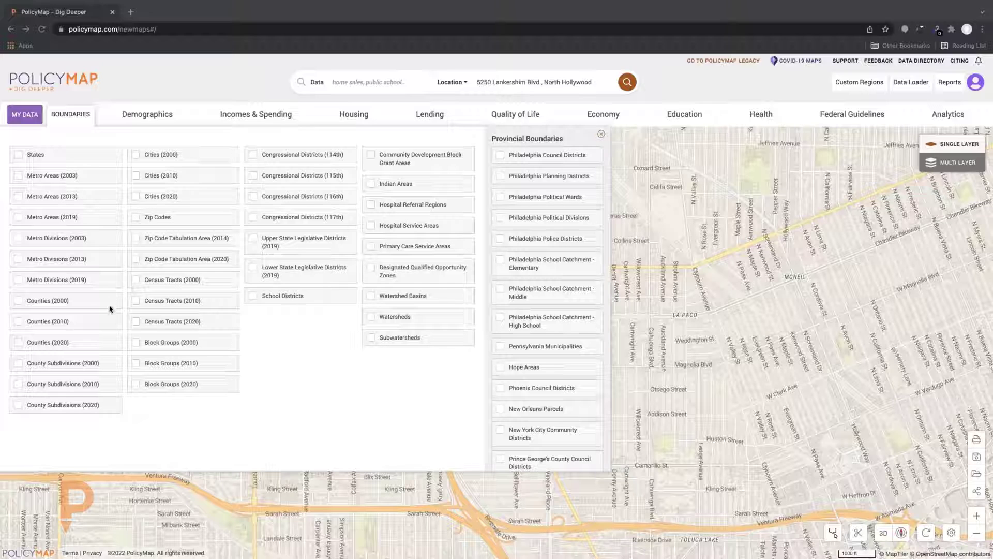
left_click(136, 322)
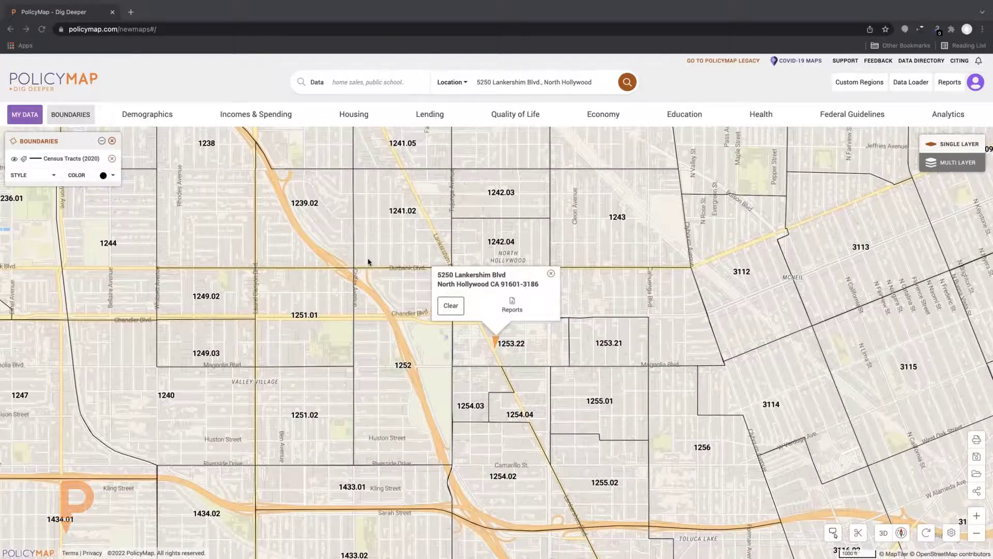
scroll(369, 262, "up", 2)
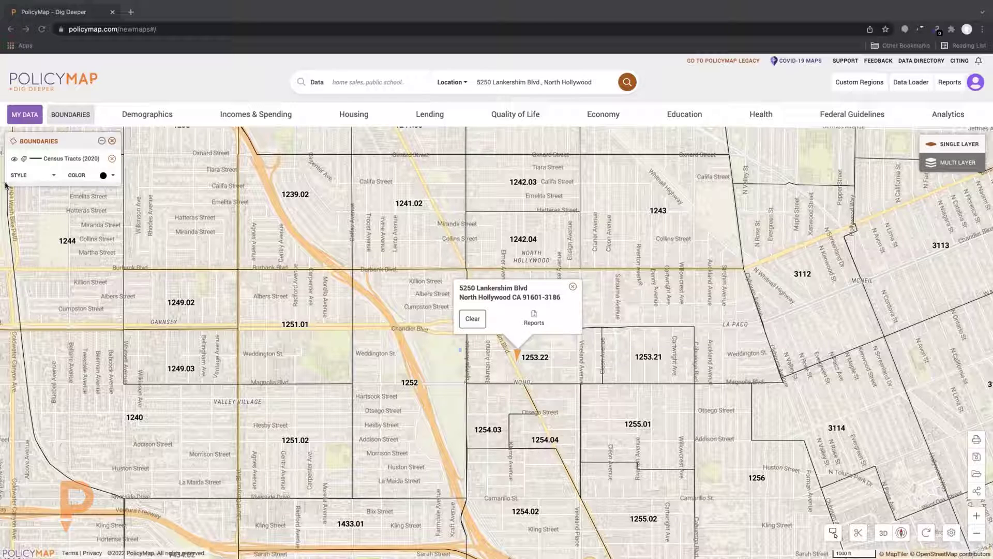
left_click(48, 177)
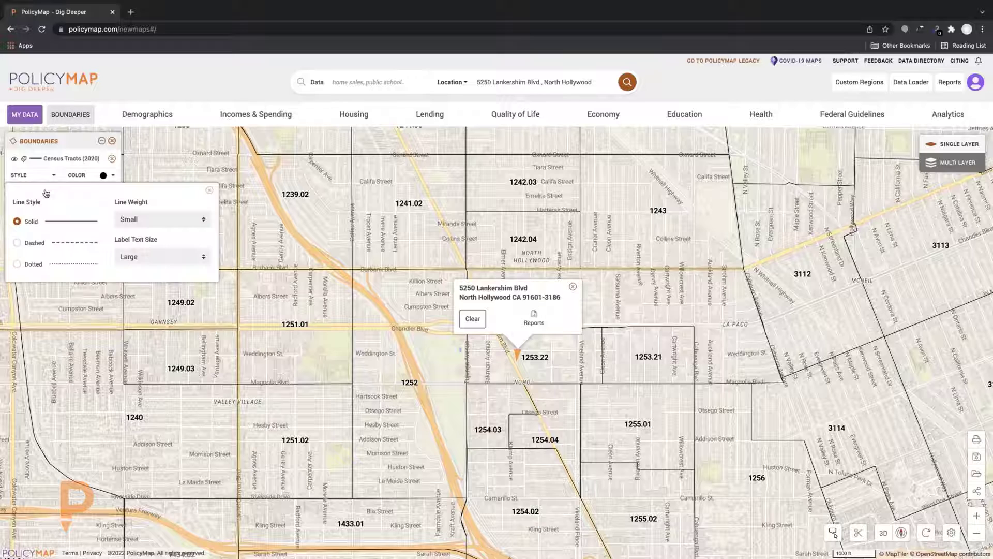
left_click(18, 242)
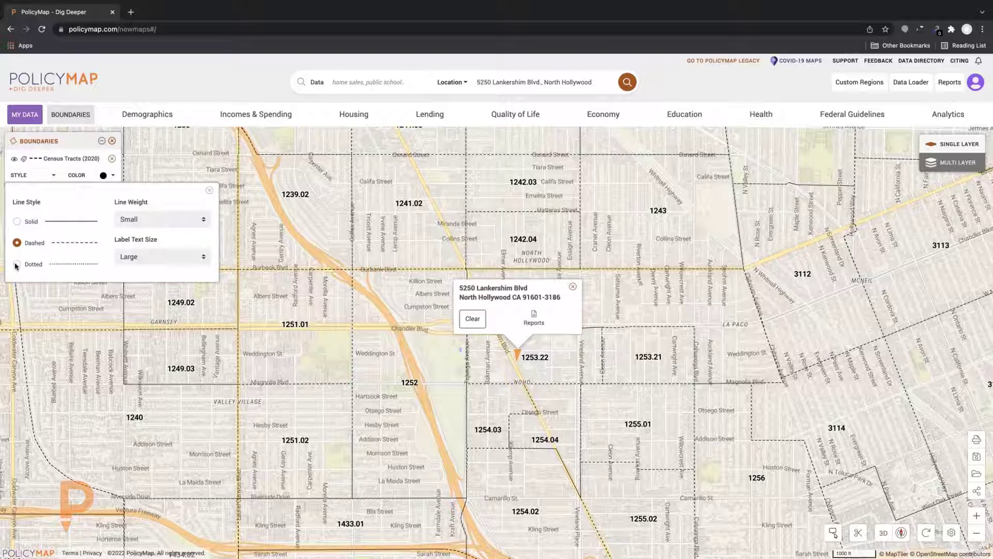
left_click(16, 265)
left_click(17, 222)
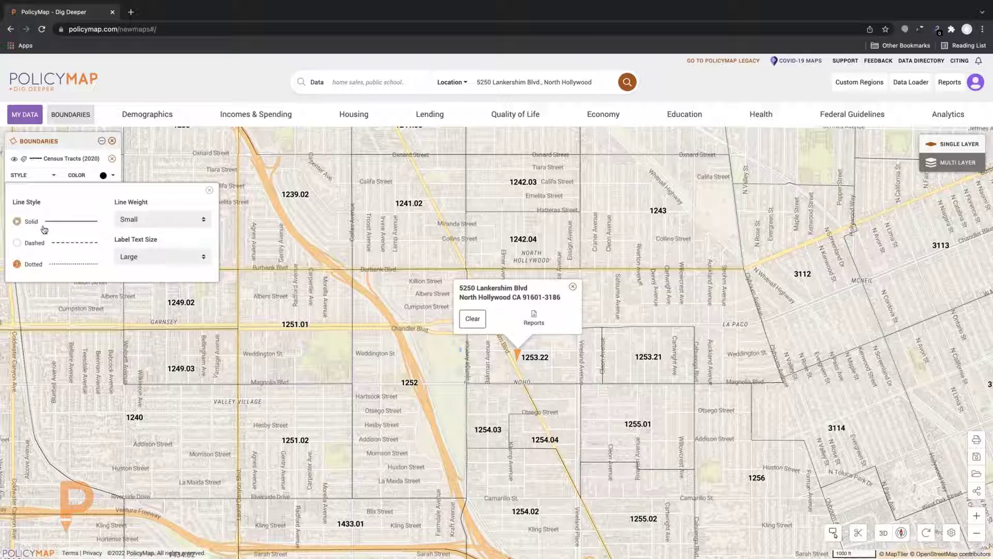
Set the tract boundary line weight to Small after trying Medium
left_click(186, 223)
left_click(187, 229)
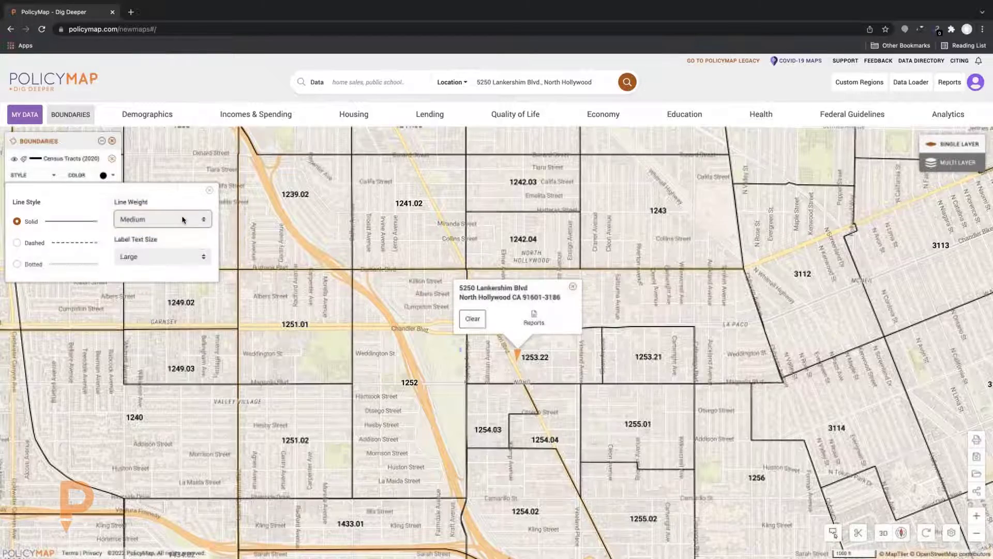
left_click(182, 219)
left_click(131, 208)
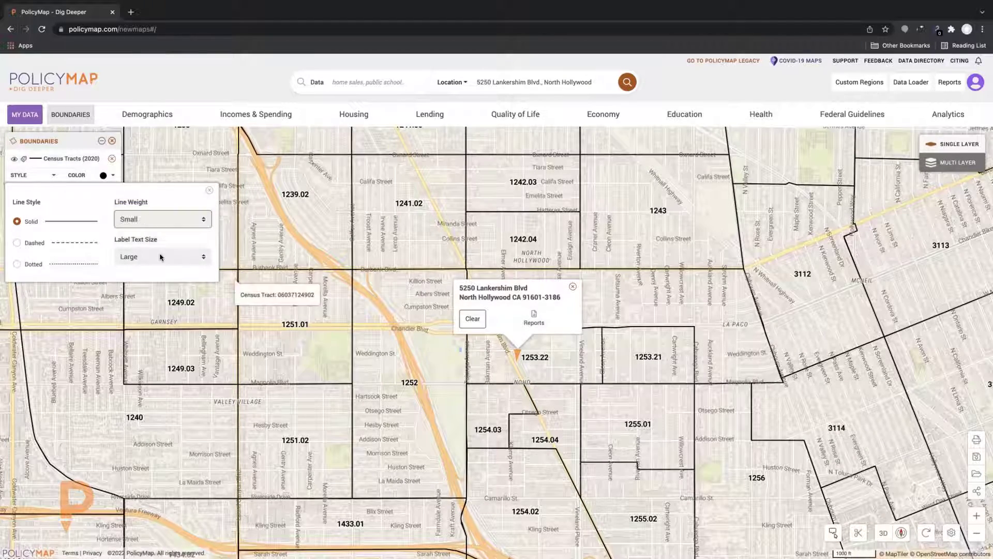
Set tract label text size to Small, hide the labels, and remove the tract boundary layer
left_click(160, 256)
left_click(155, 245)
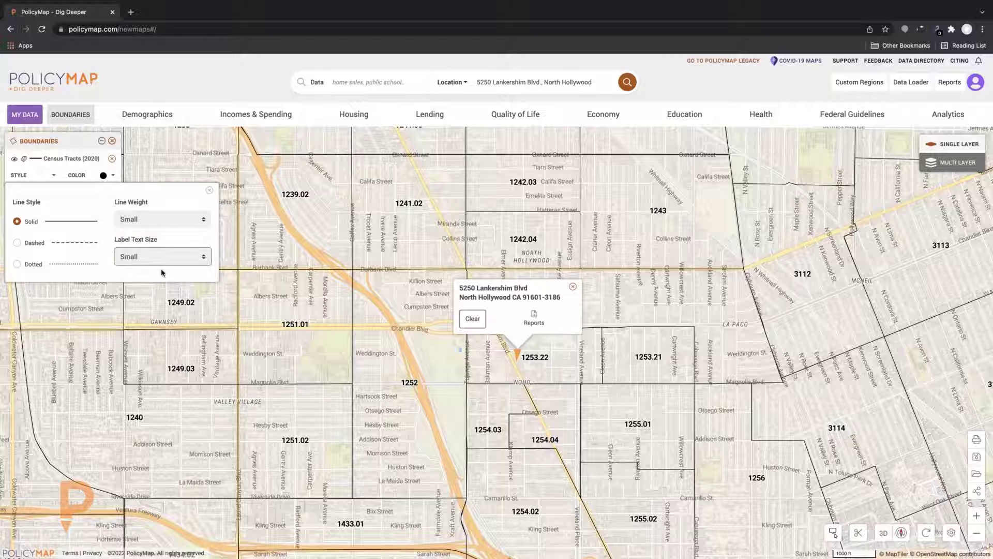
left_click(167, 262)
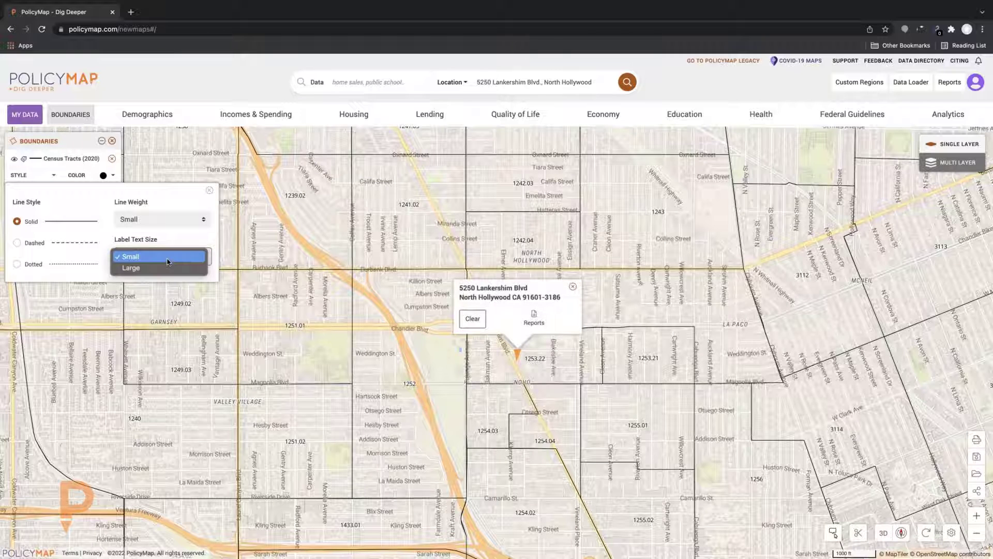
left_click(168, 261)
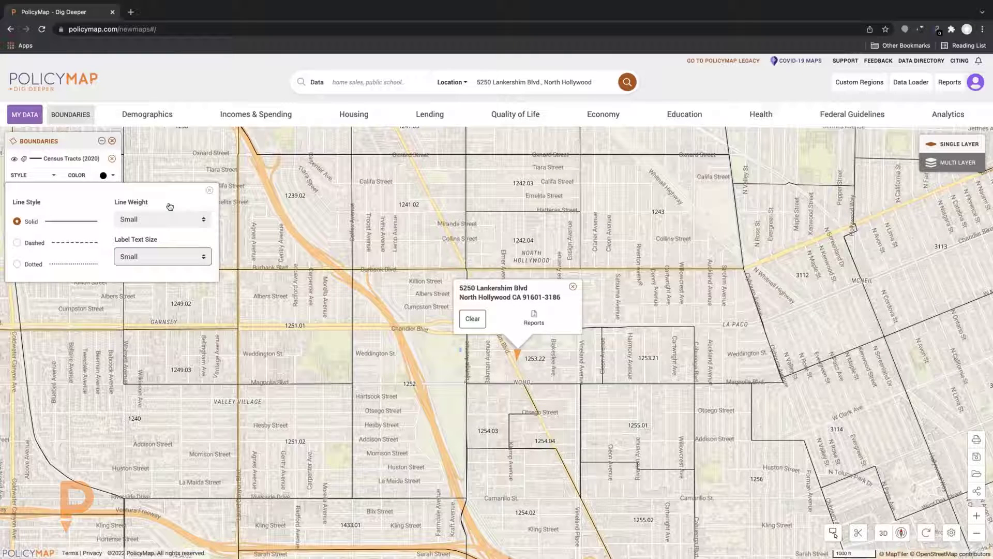
left_click(24, 160)
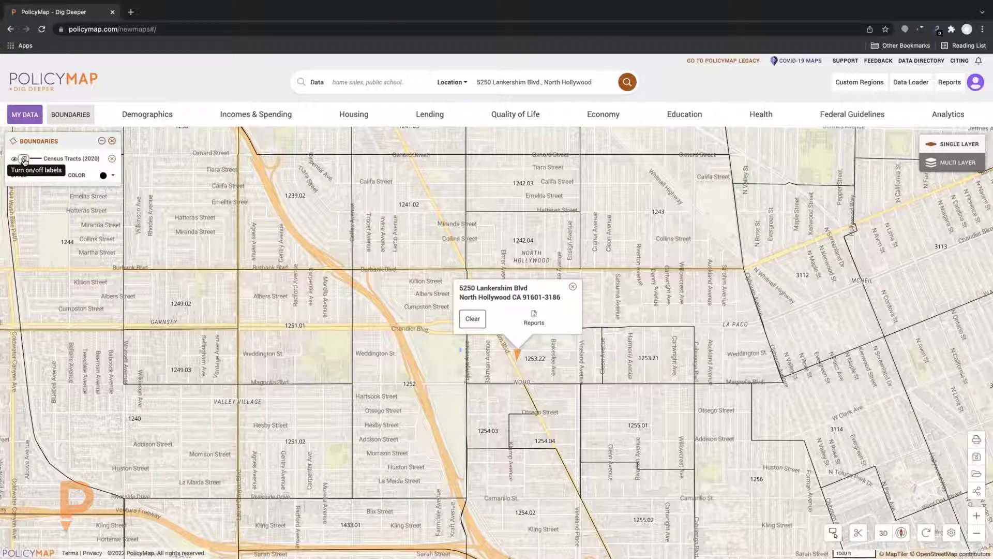
left_click(111, 141)
scroll(263, 280, "down", 3)
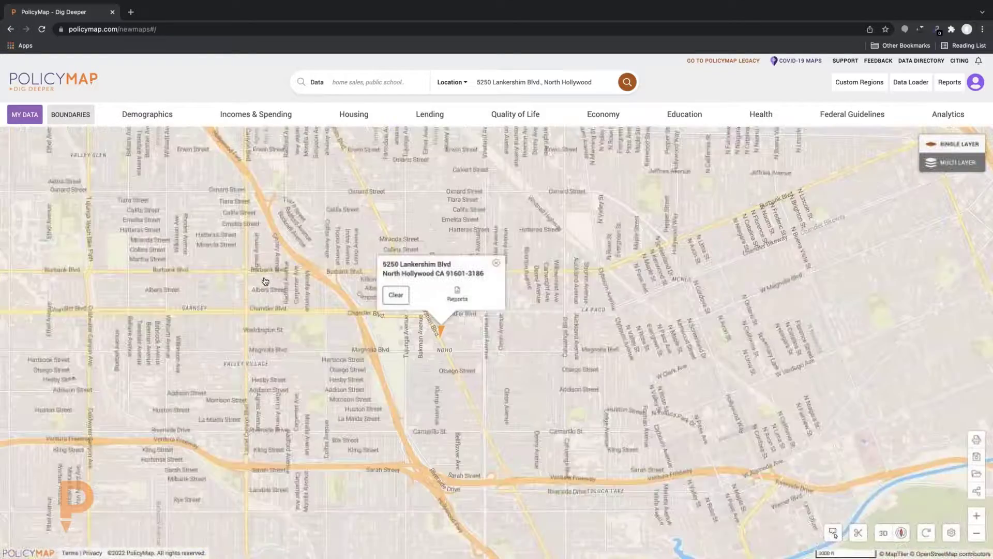
scroll(265, 282, "up", 1)
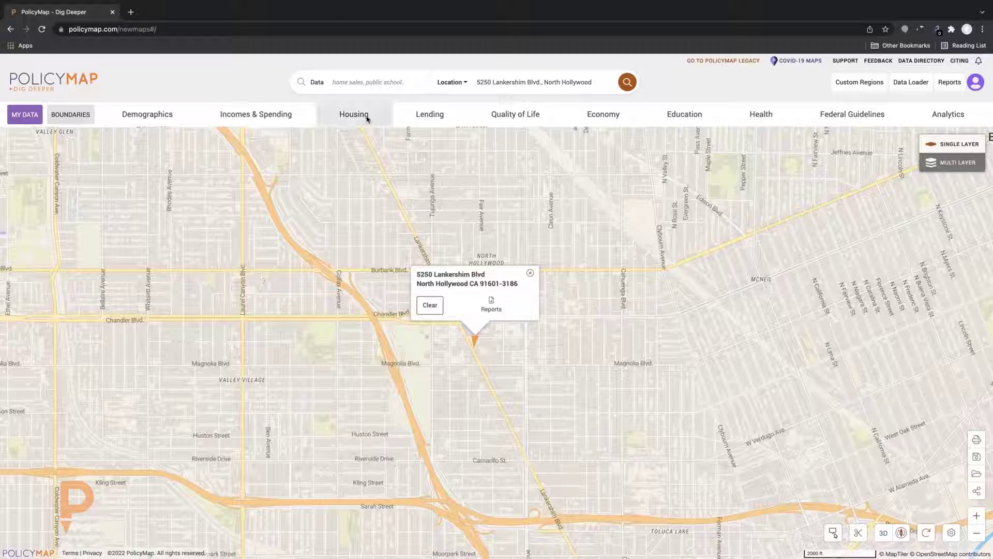
left_click(352, 83)
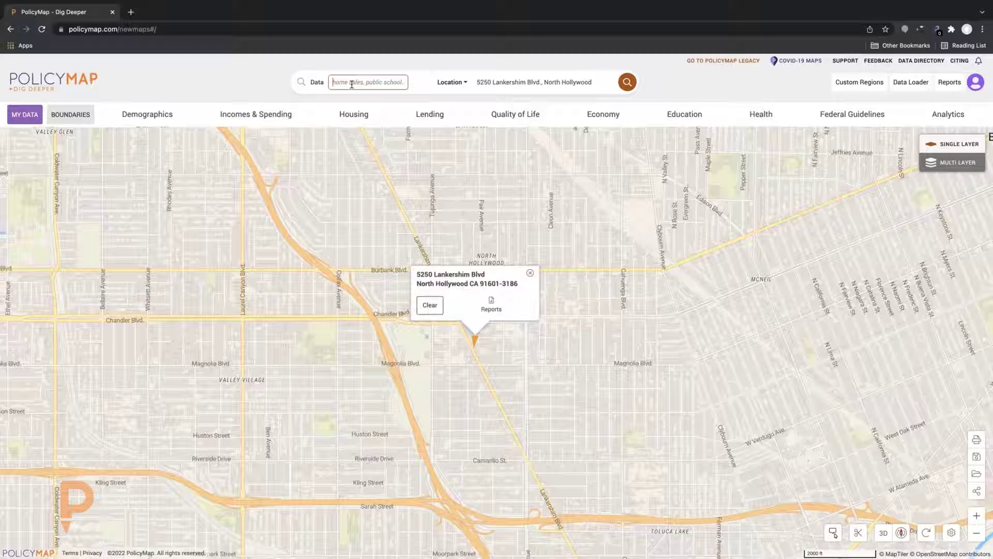
type("Income")
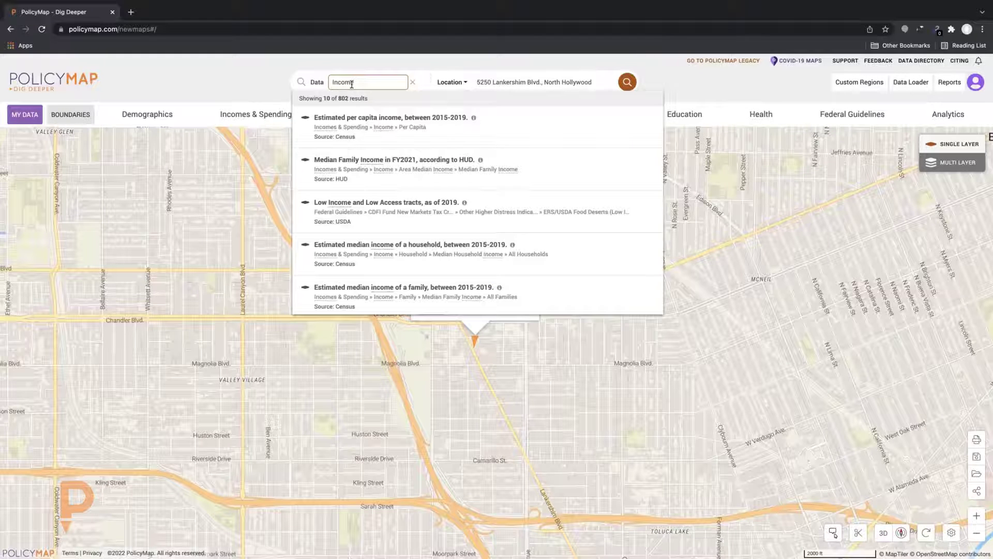
key("BackSpace")
key("BackSpace")
key("BackSpace")
key("BackSpace")
key("BackSpace")
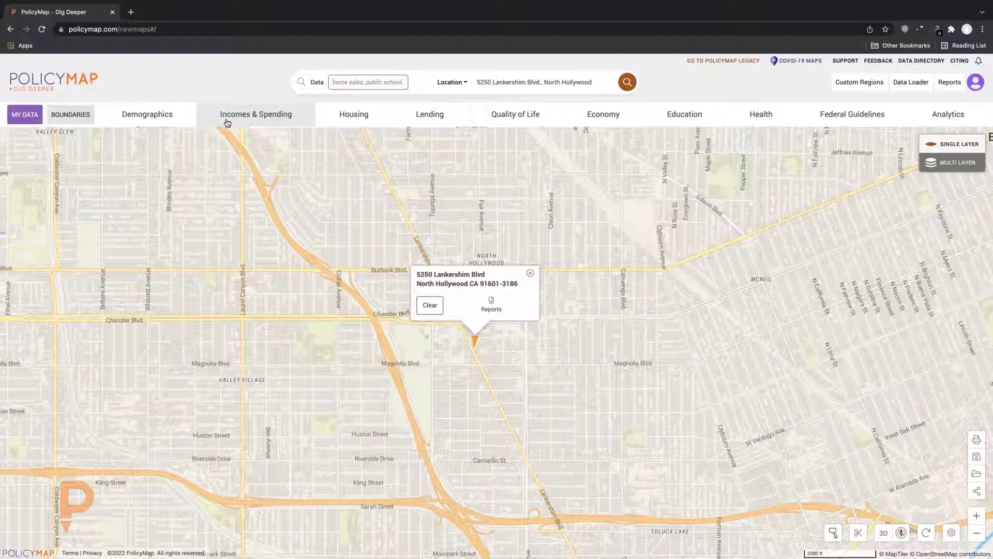
Map 2015-2019 Median Family Income for All Families via Incomes & Spending > Income > Family
left_click(227, 122)
mouse_move(80, 150)
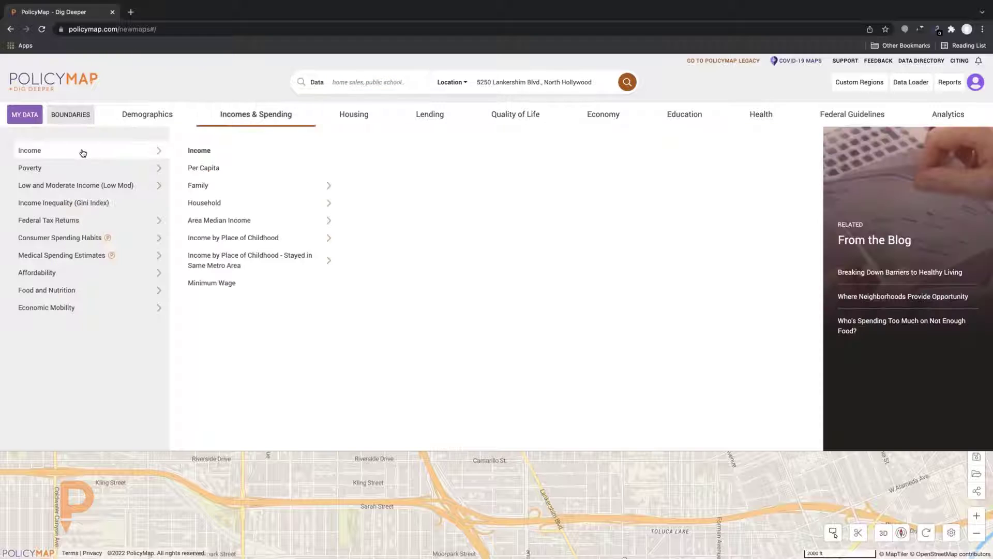
mouse_move(248, 185)
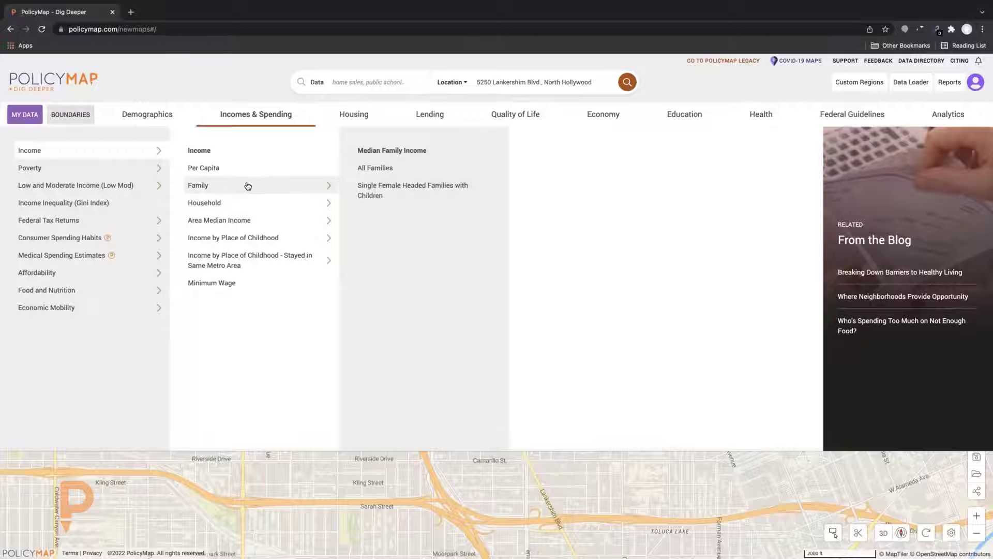
left_click(375, 169)
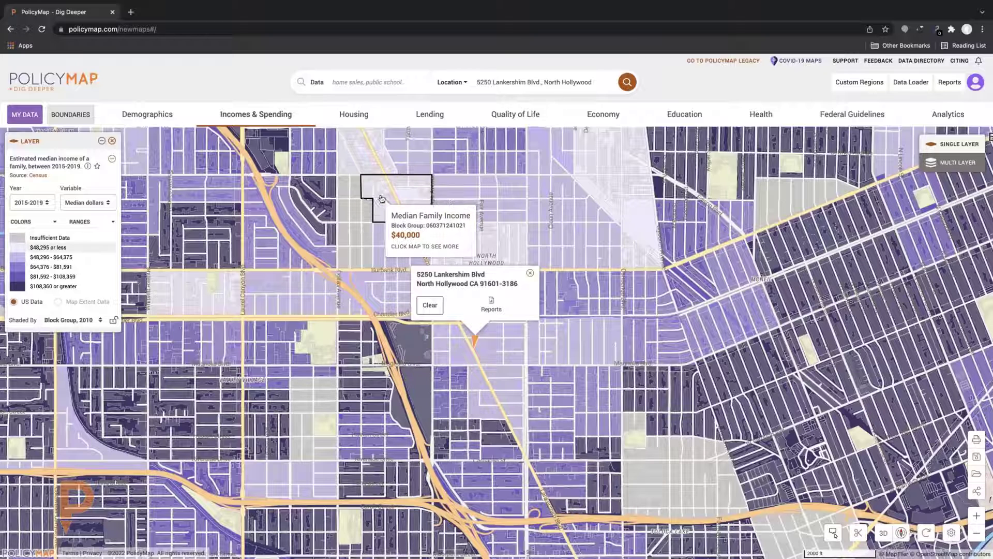
mouse_move(340, 265)
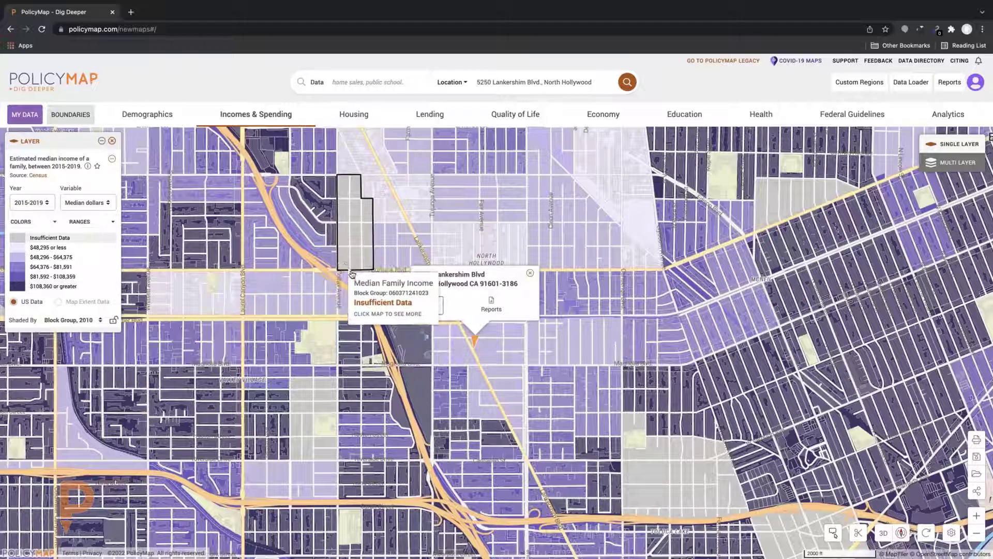
scroll(355, 286, "up", 1)
scroll(355, 285, "down", 1)
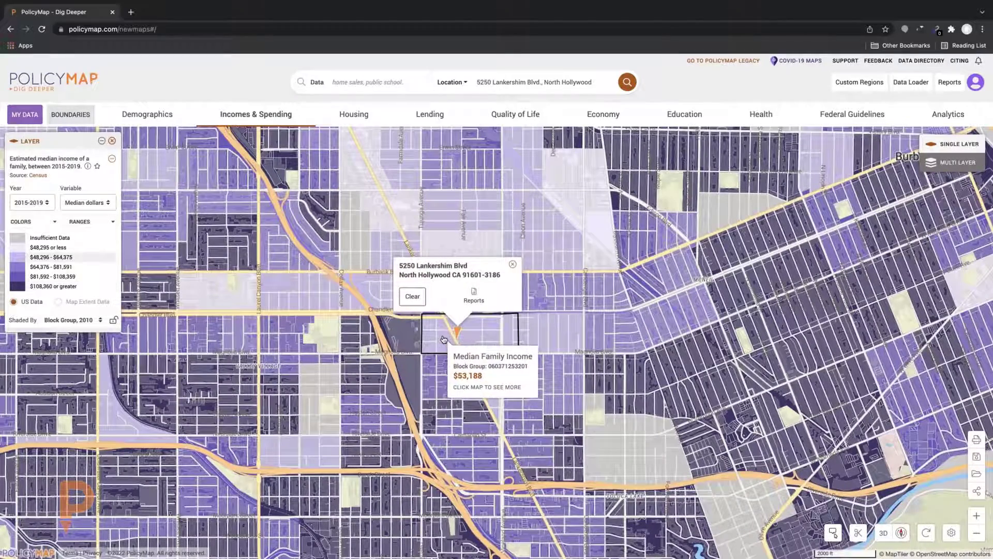
scroll(462, 320, "down", 1)
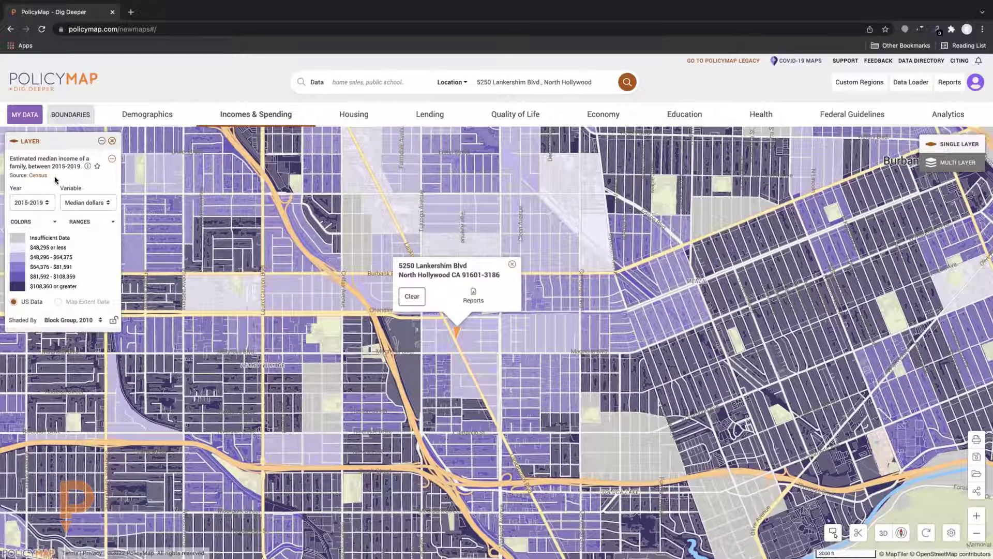
left_click(87, 166)
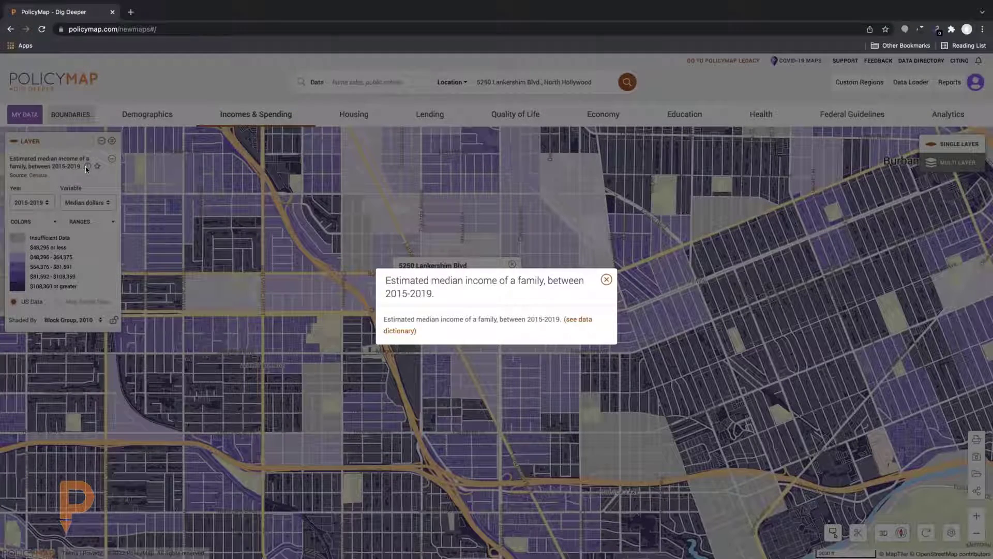
left_click(607, 280)
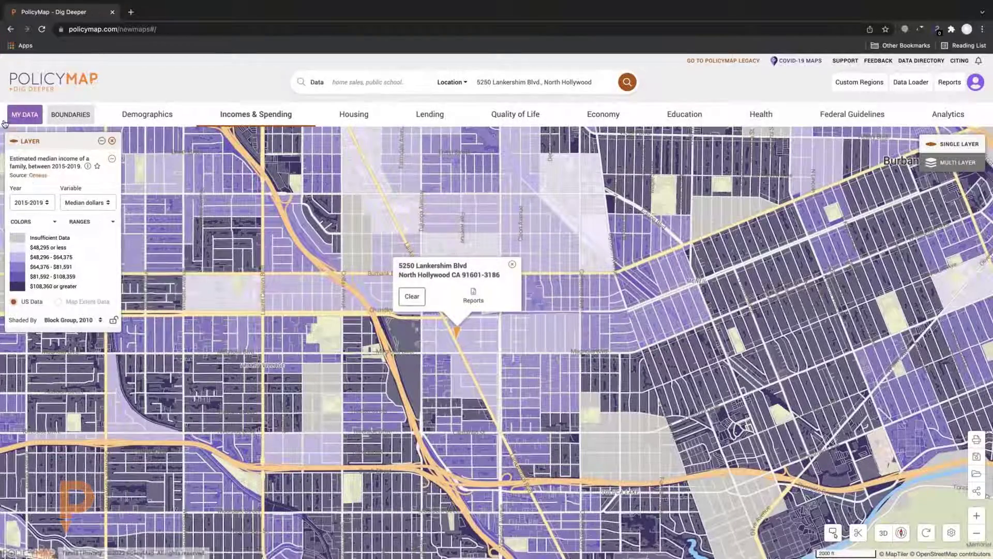
left_click(43, 203)
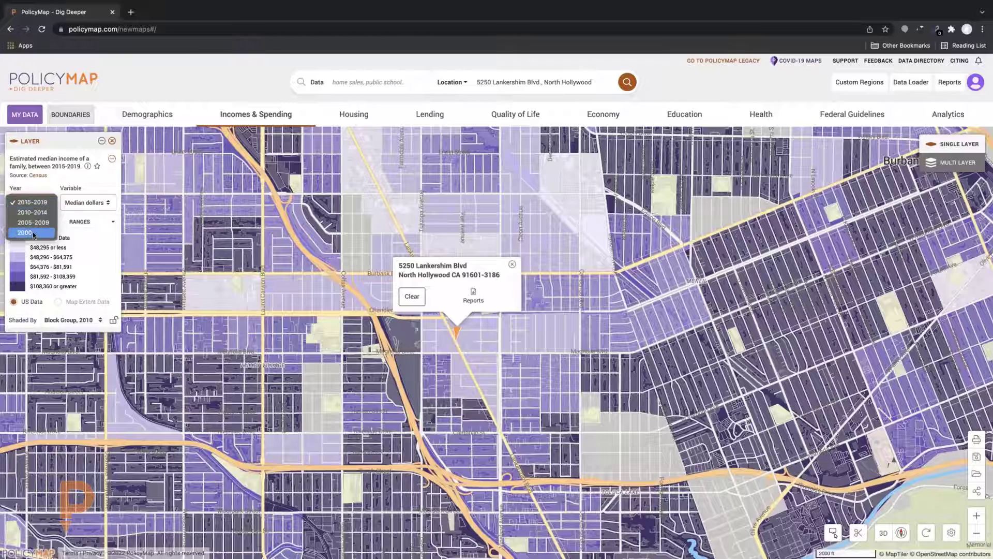
left_click(33, 232)
left_click(34, 209)
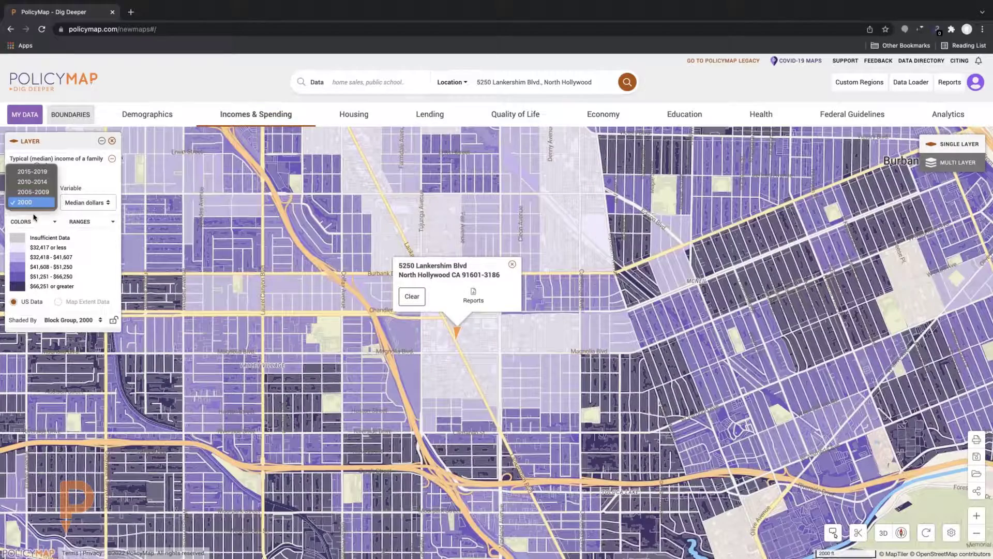
left_click(33, 171)
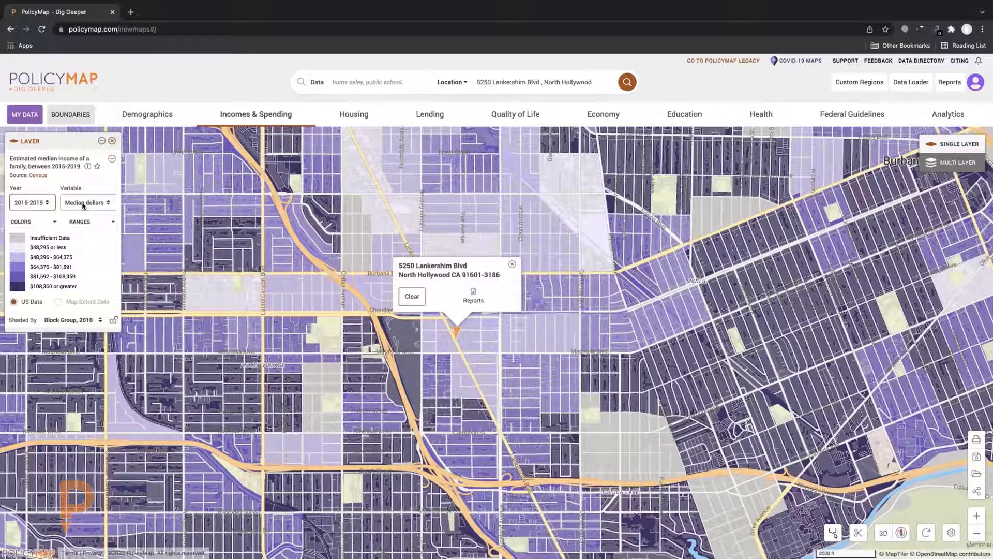
left_click(84, 203)
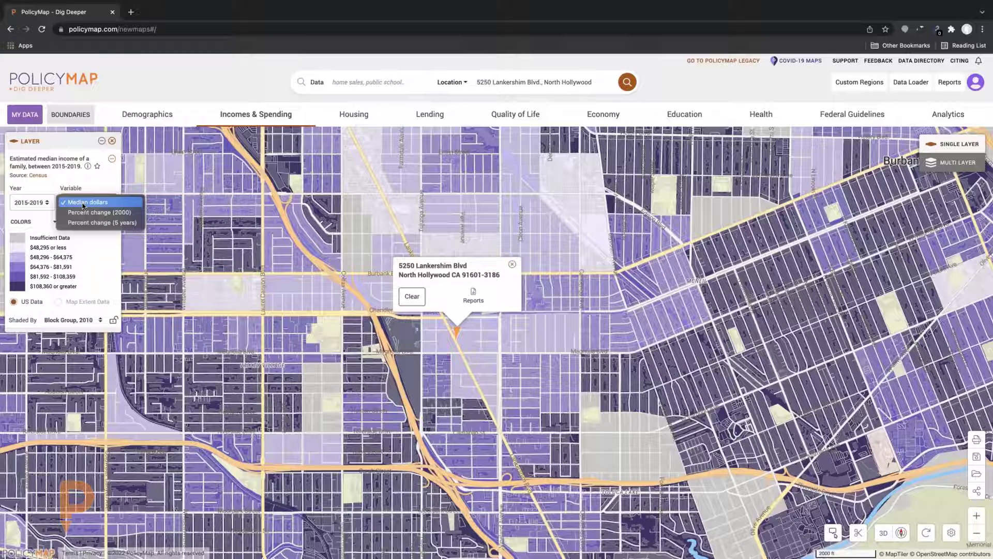
left_click(90, 222)
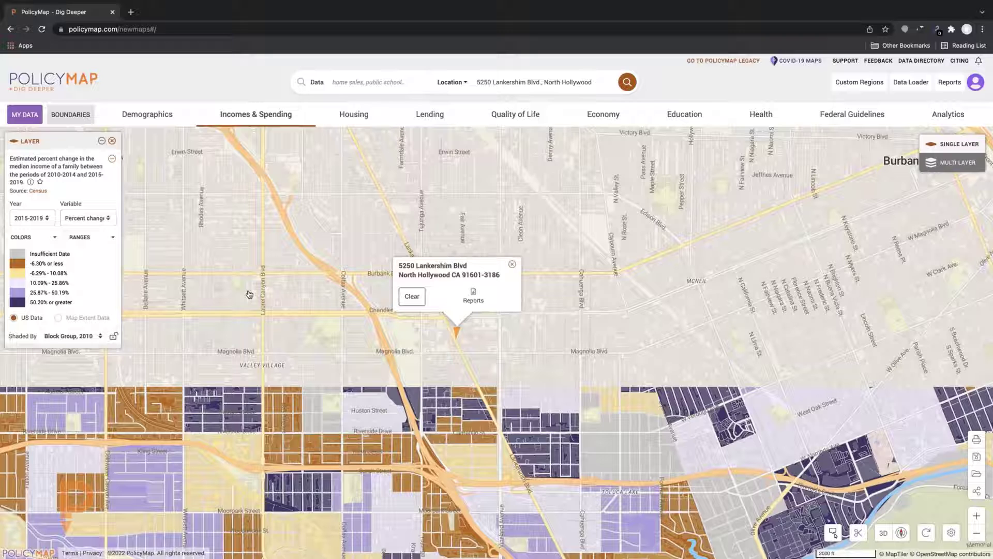
mouse_move(411, 361)
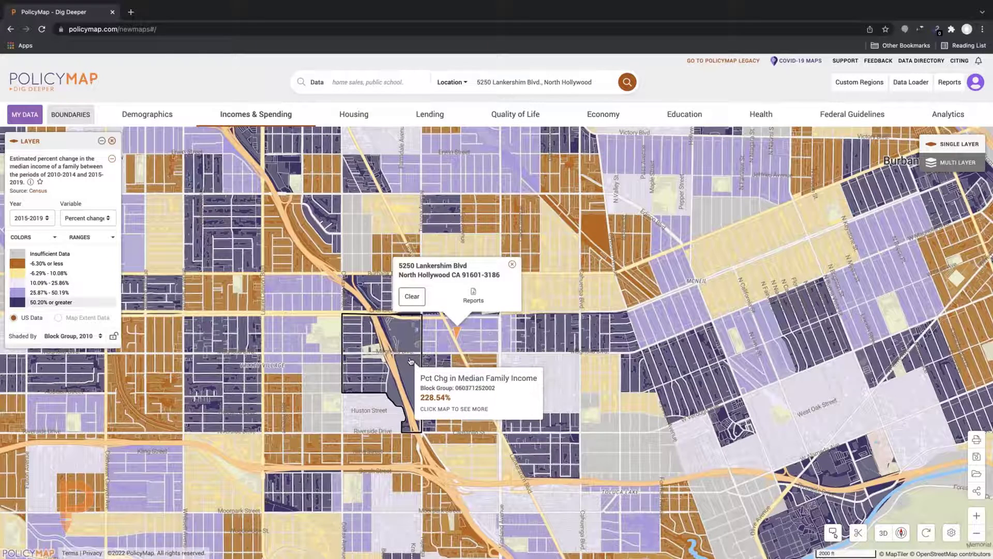
scroll(442, 342, "up", 2)
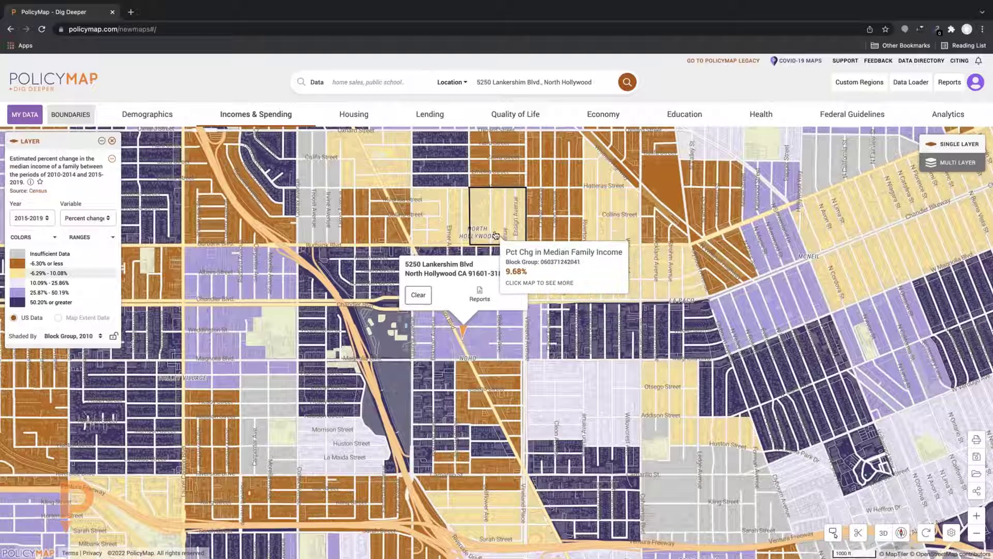
left_click(97, 222)
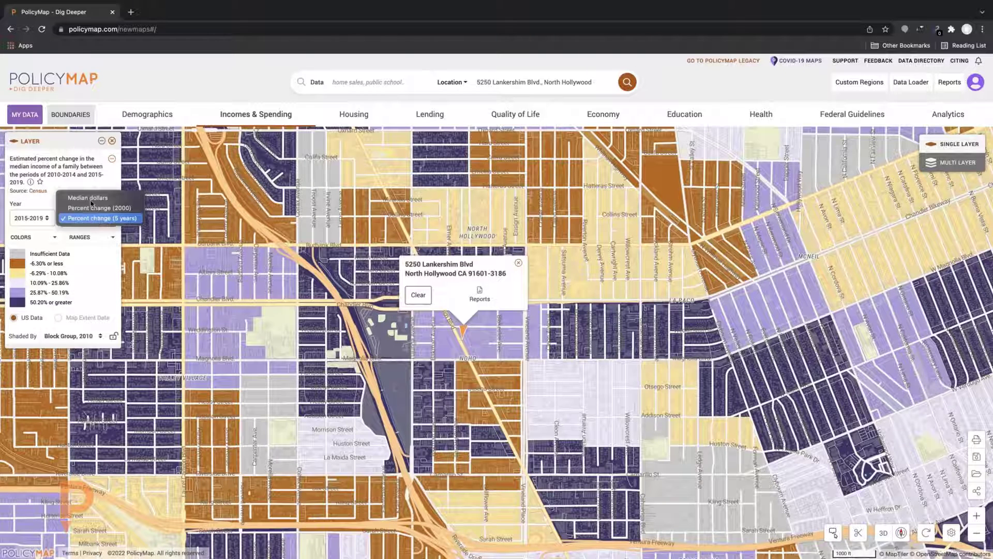
left_click(88, 198)
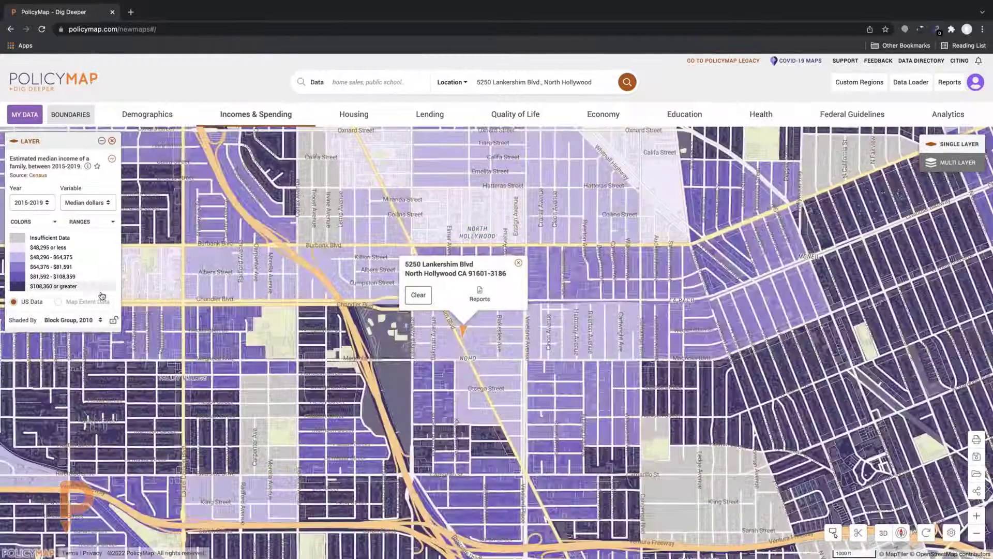
Preview the orange-brown colour scheme, revert to purple, and open the Ranges panel
left_click(40, 223)
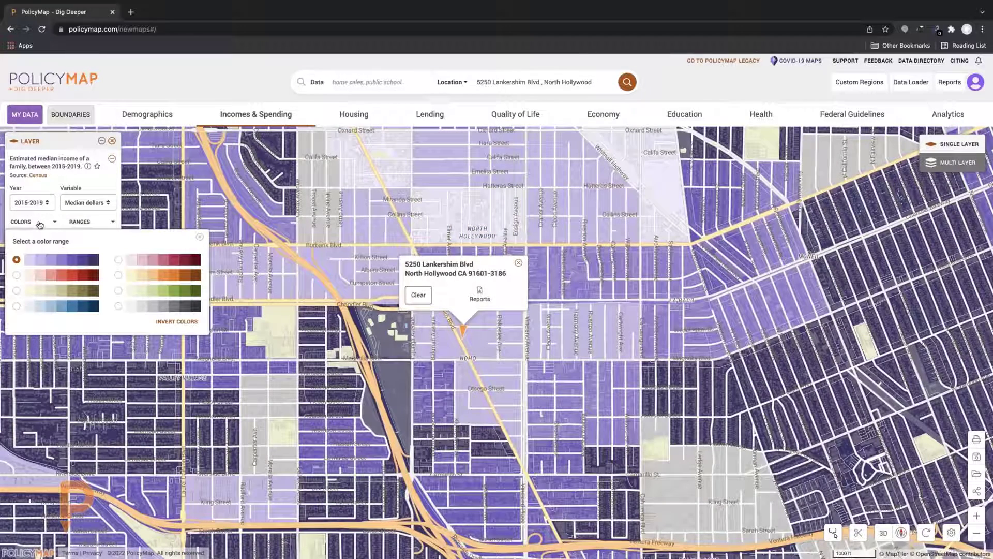
left_click(118, 275)
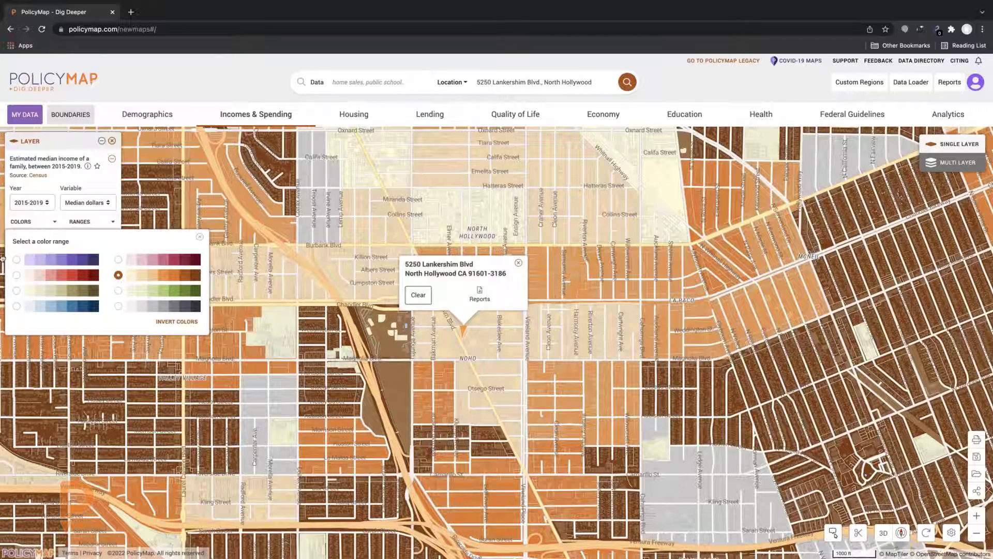
left_click(16, 259)
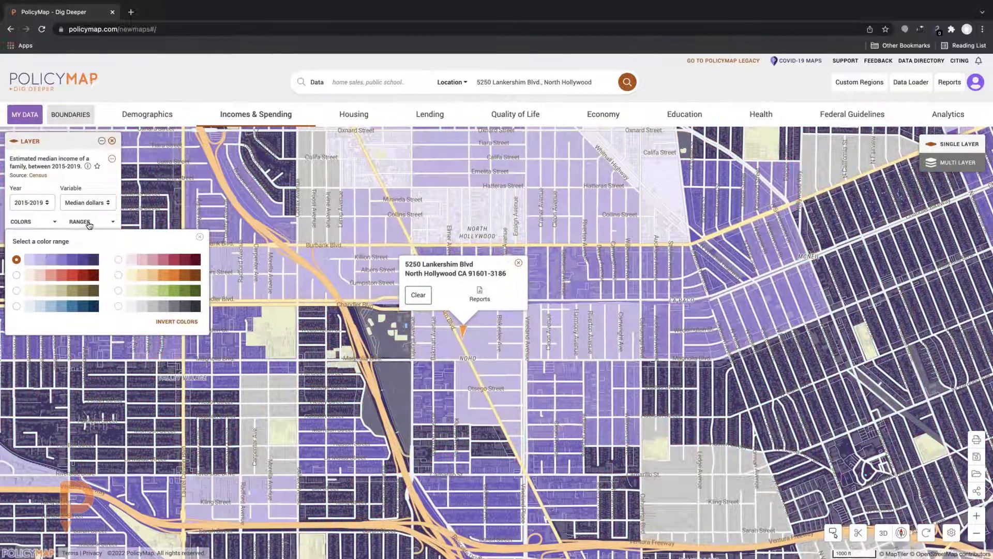
left_click(89, 224)
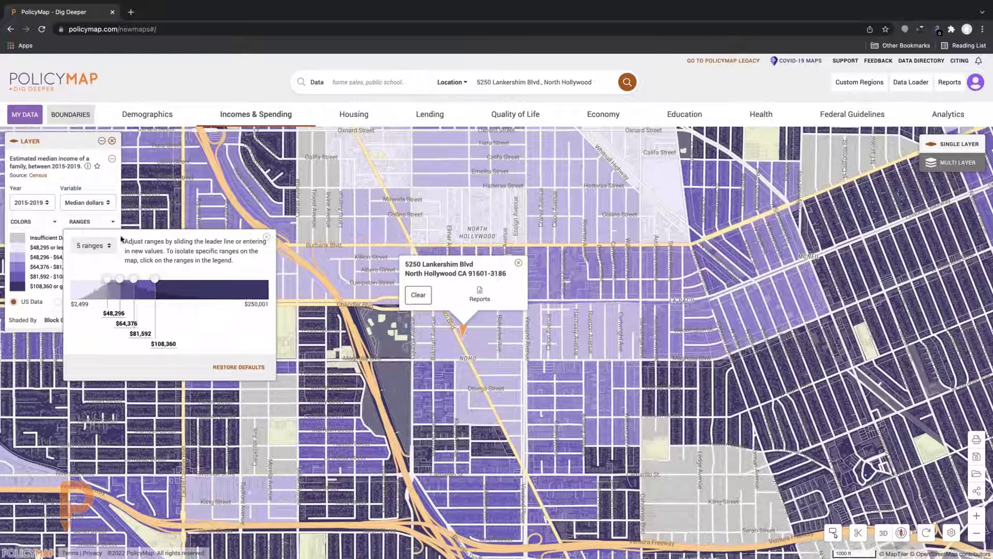
Set the income legend to 5 ranges after trying 2 and 8
left_click(98, 247)
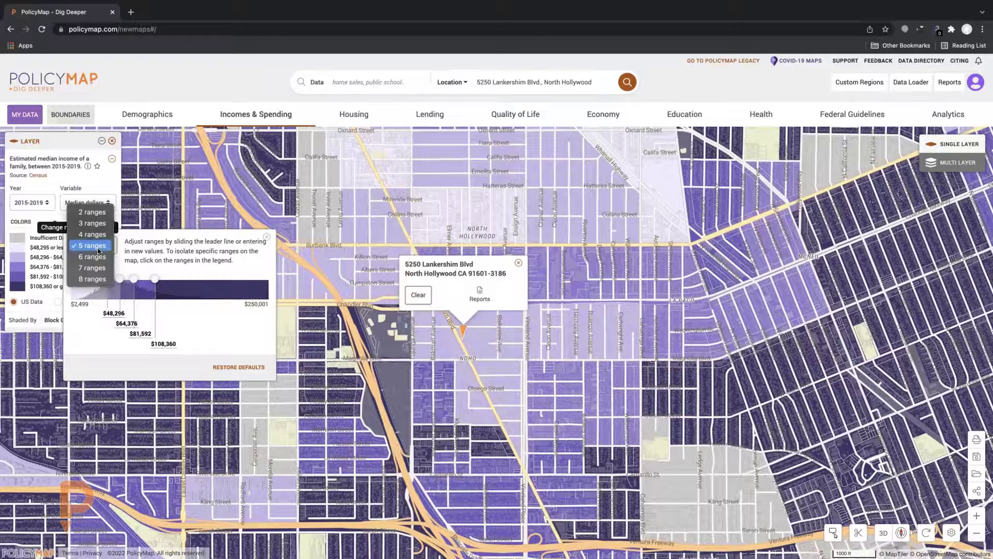
left_click(95, 217)
left_click(96, 246)
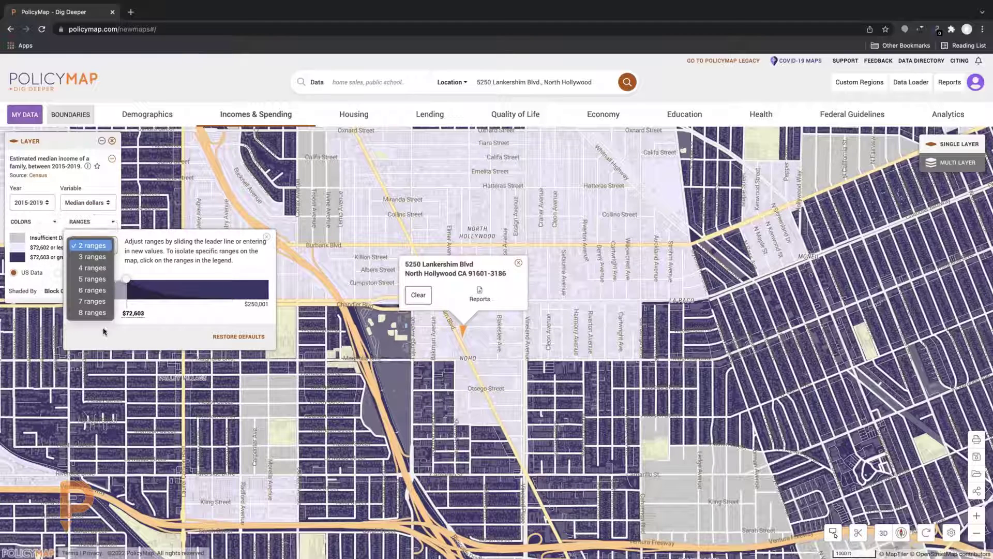
left_click(93, 313)
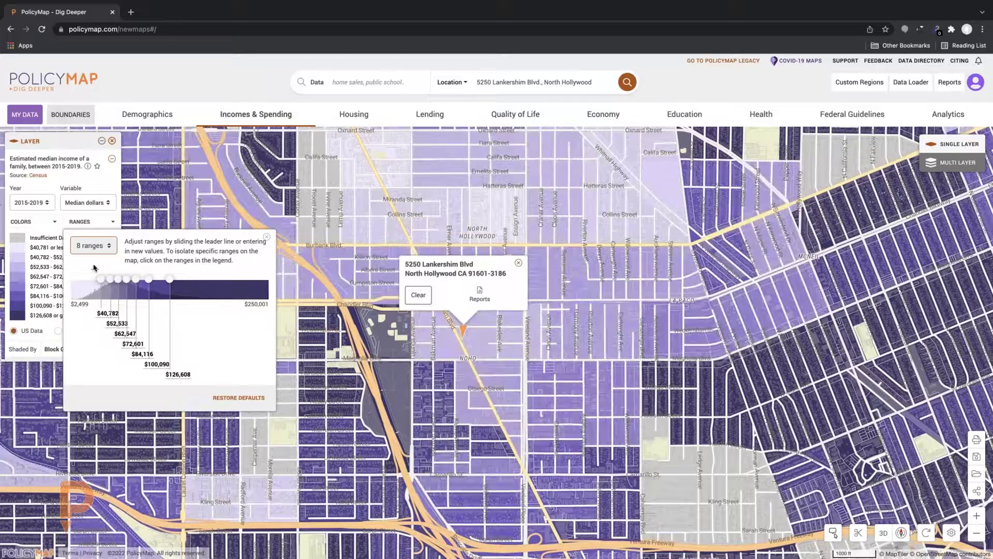
left_click(101, 252)
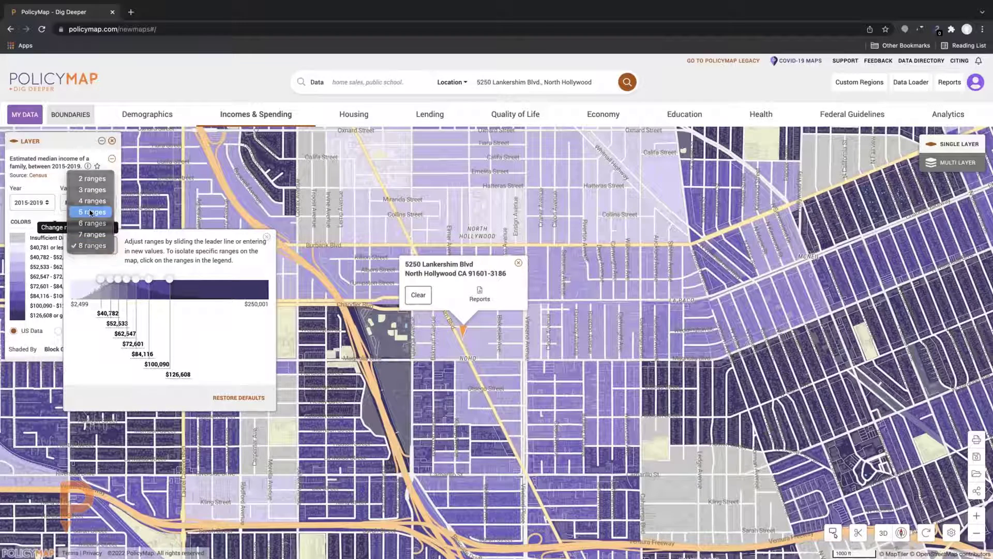
left_click(90, 212)
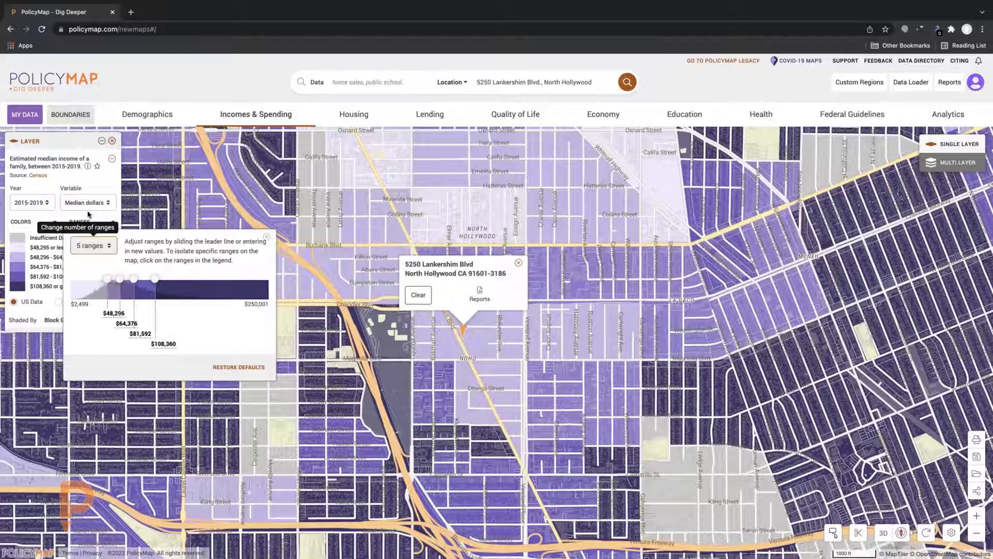
Adjust the range breaks so the top class starts at $114,078, then close the popup
left_click_drag(154, 279, 154, 279)
left_click(154, 342)
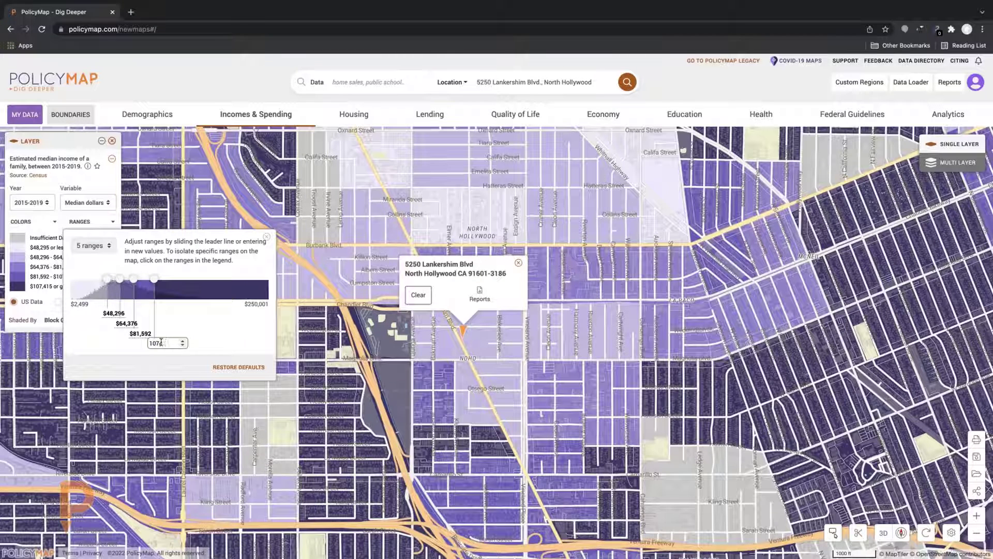
type("1000000")
key("Return")
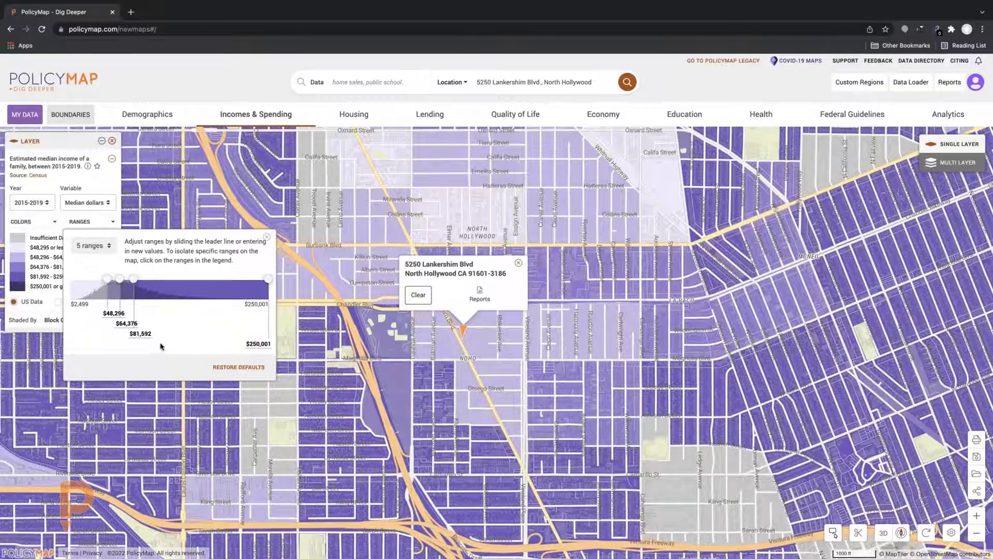
left_click_drag(268, 279, 159, 282)
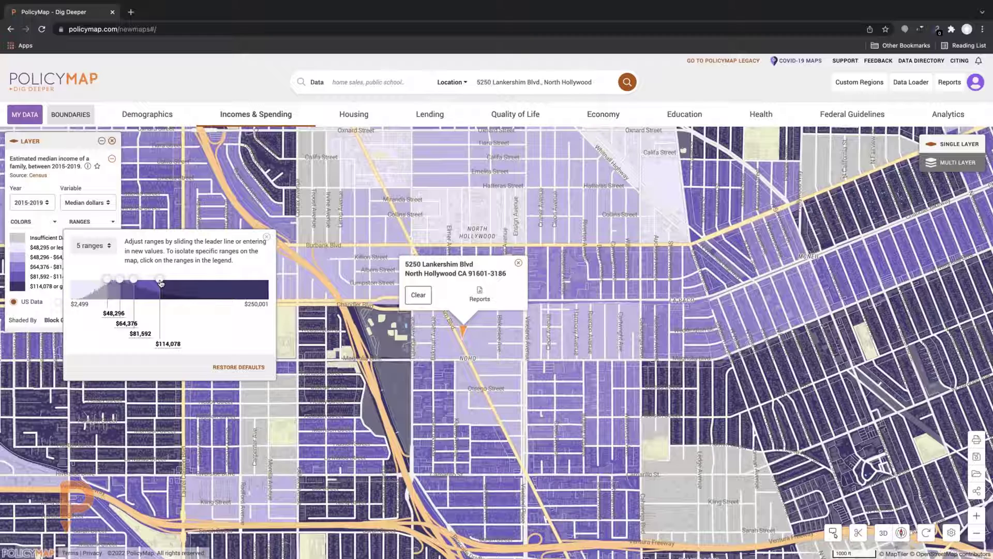
left_click(267, 236)
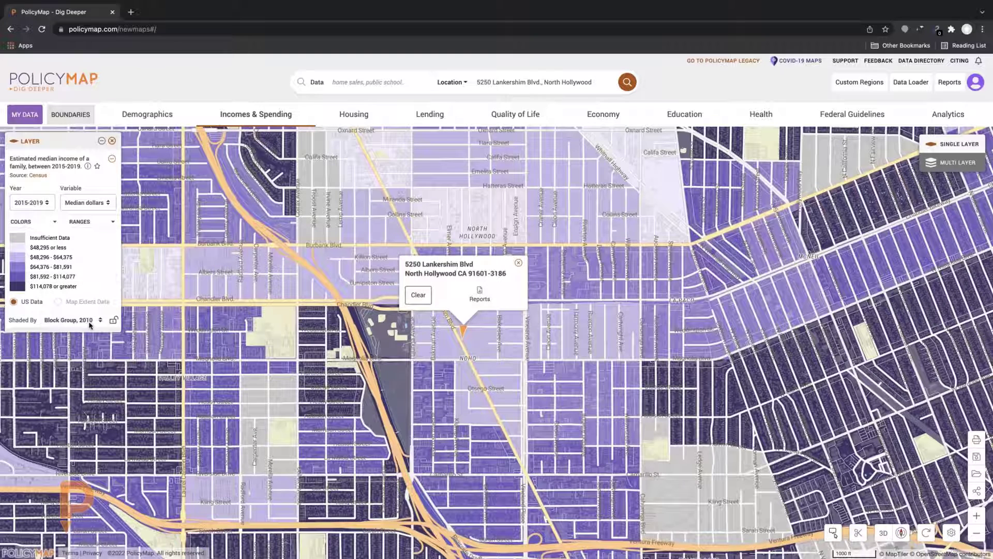
left_click(101, 321)
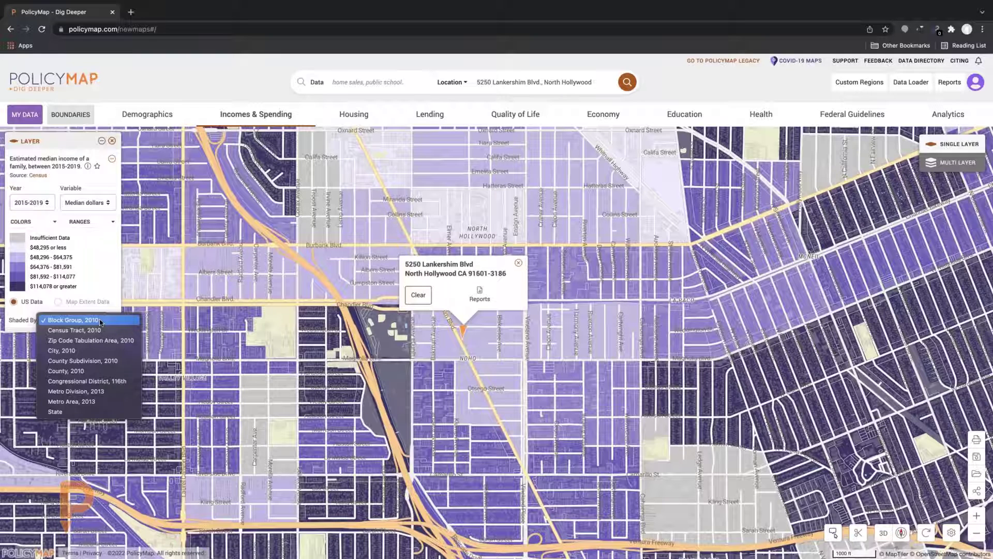
left_click(100, 322)
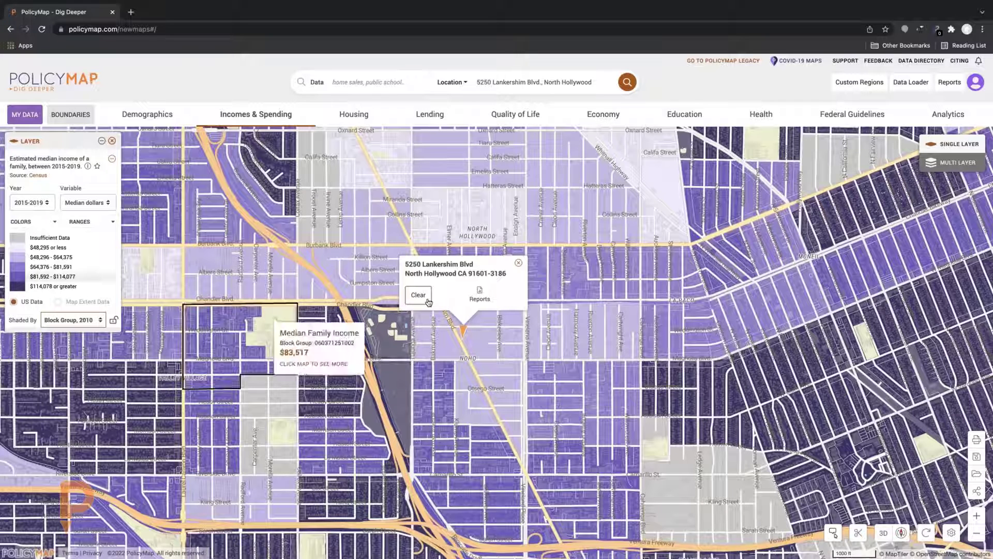
left_click(437, 353)
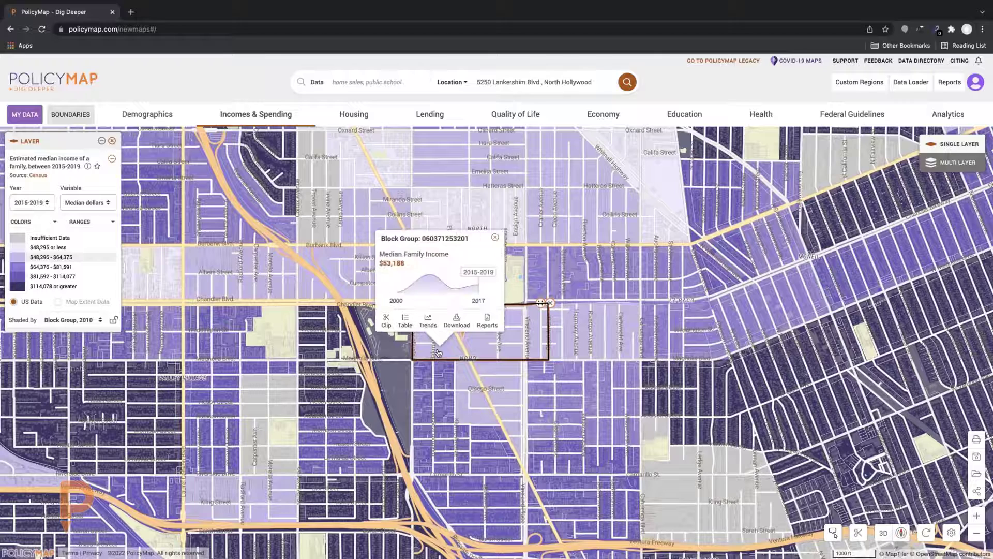
left_click(386, 322)
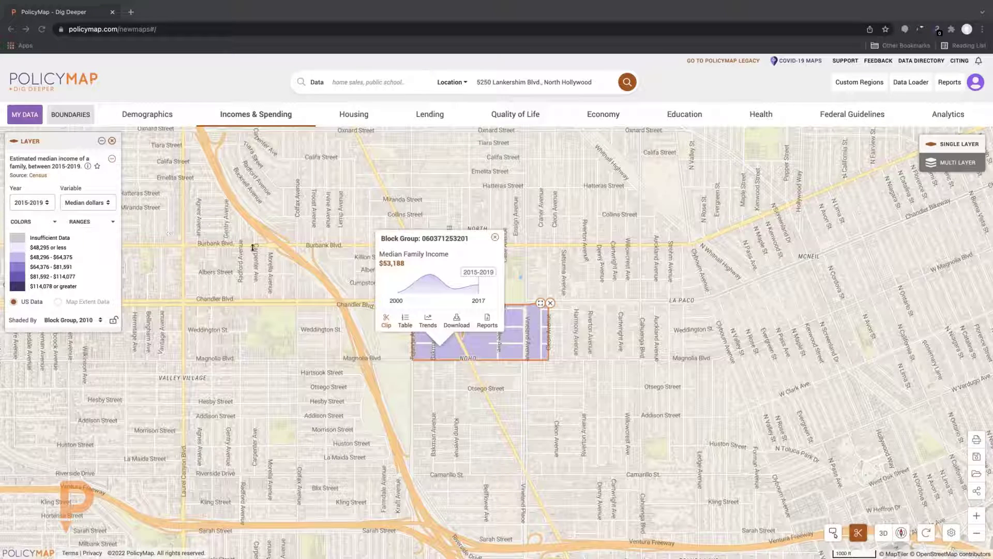
left_click(386, 323)
left_click(405, 320)
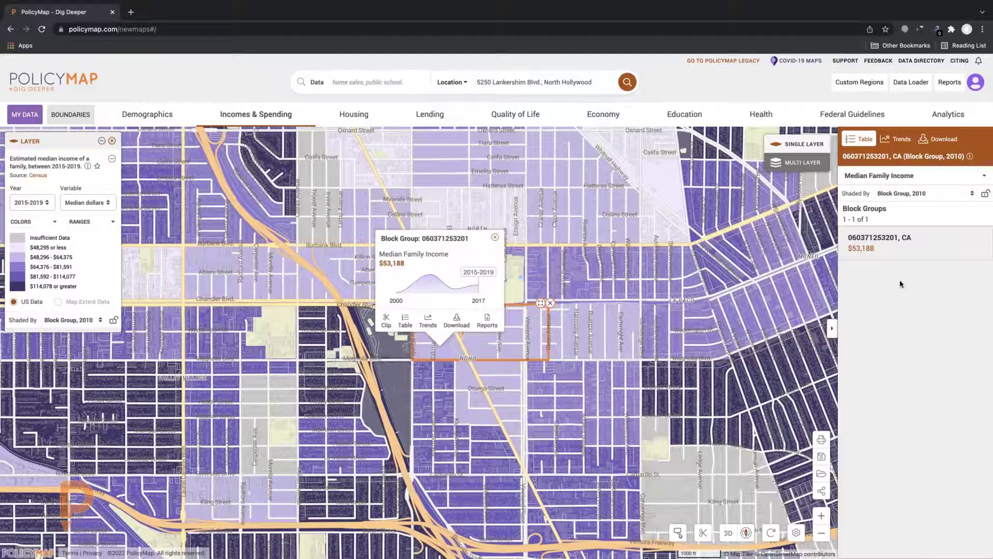
Collapse and reopen the side panel, then show Trends comparing the block group with tract, ZIP 91601 and wider areas
left_click(831, 328)
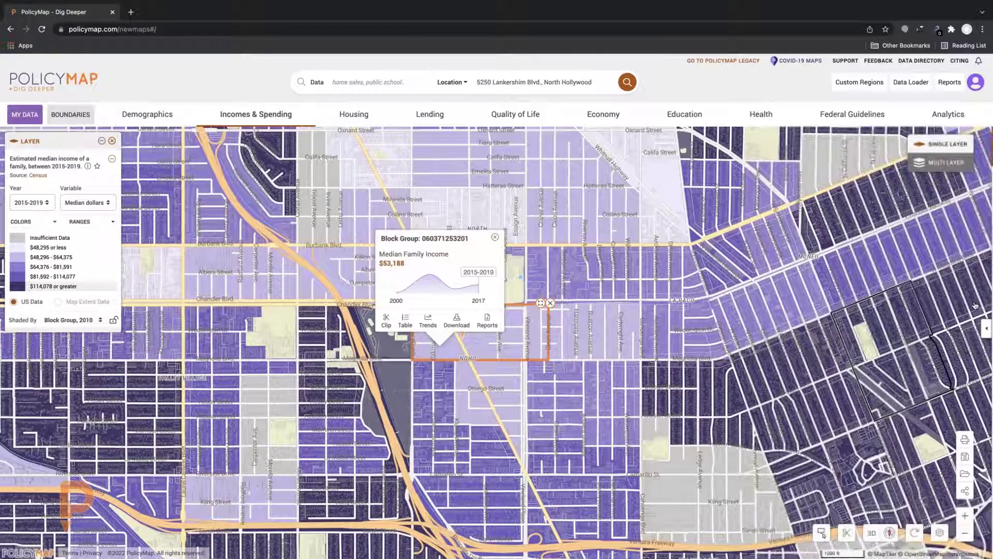
left_click(986, 328)
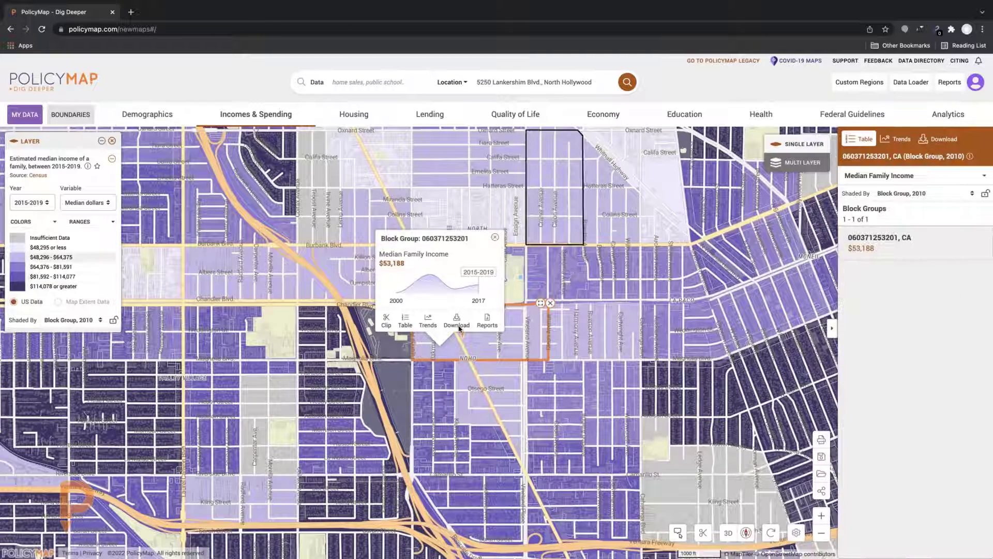
left_click(428, 320)
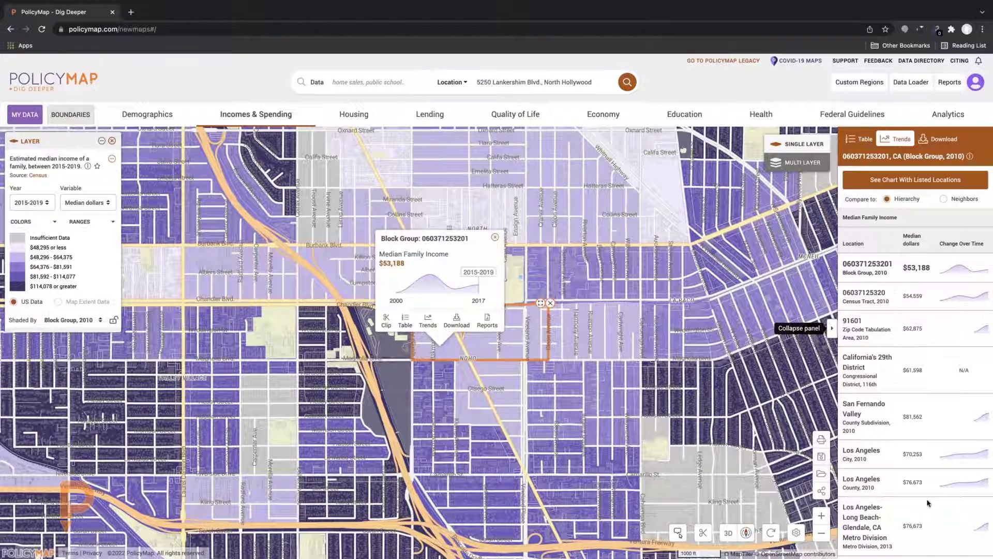
scroll(930, 509, "down", 2)
scroll(930, 516, "down", 2)
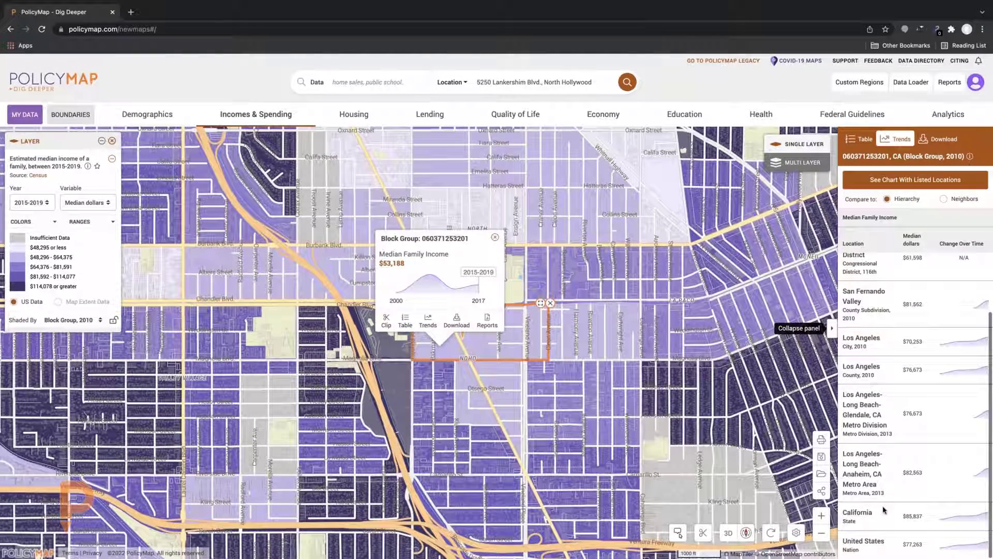
scroll(885, 510, "up", 2)
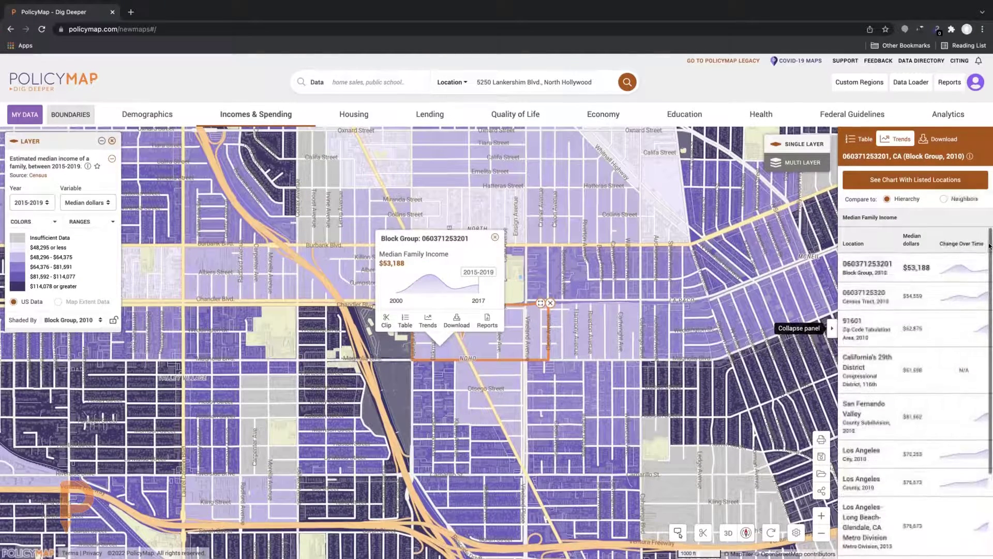
left_click(943, 200)
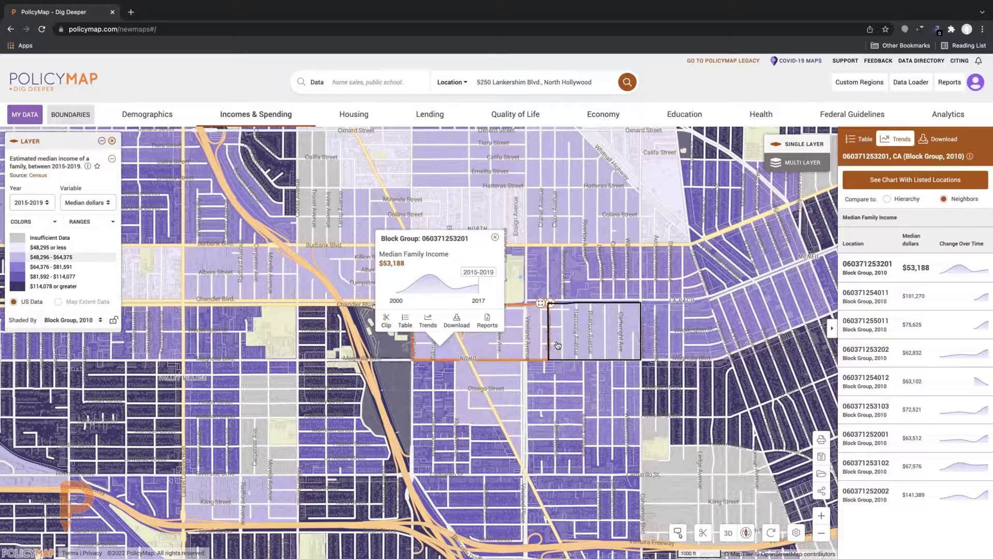
left_click(887, 199)
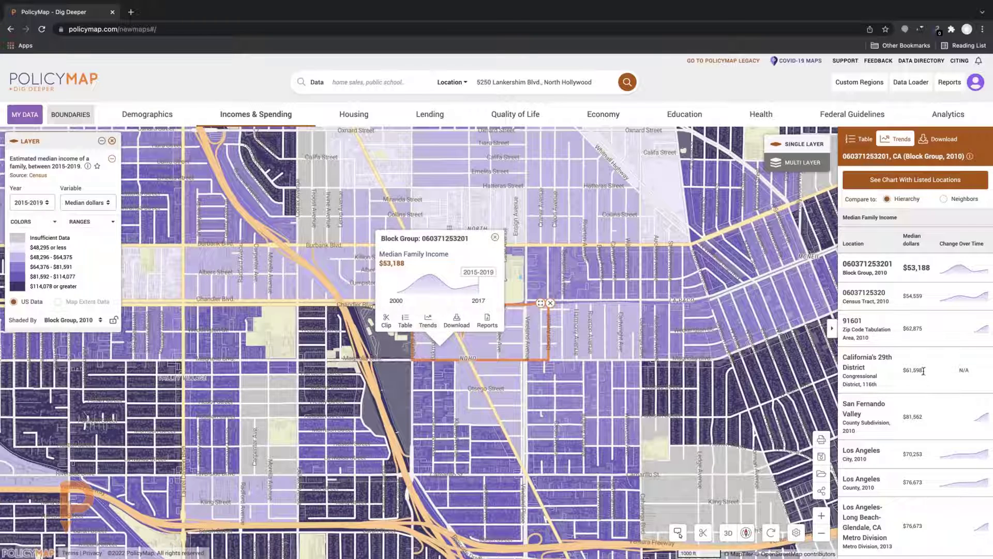
scroll(924, 371, "down", 1)
scroll(924, 371, "up", 1)
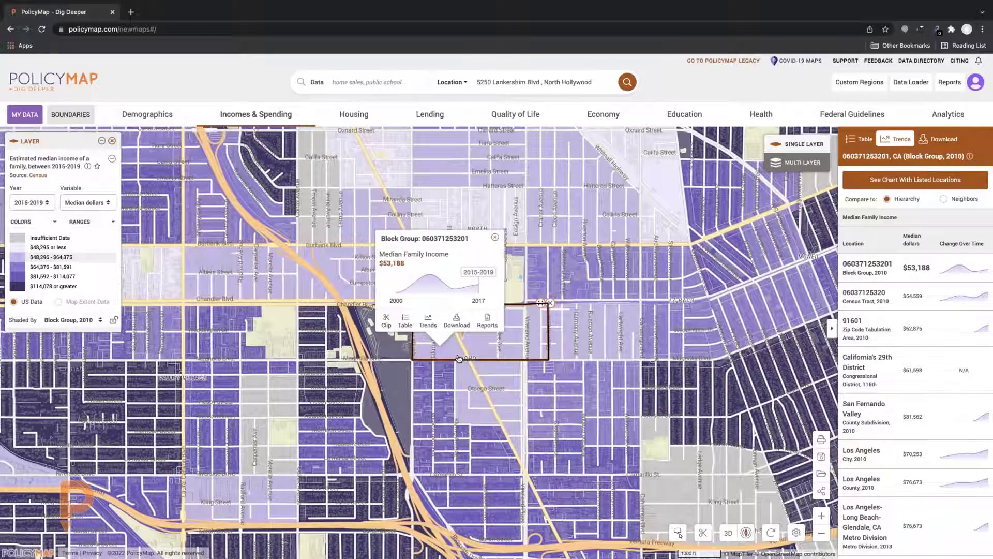
scroll(458, 358, "up", 2)
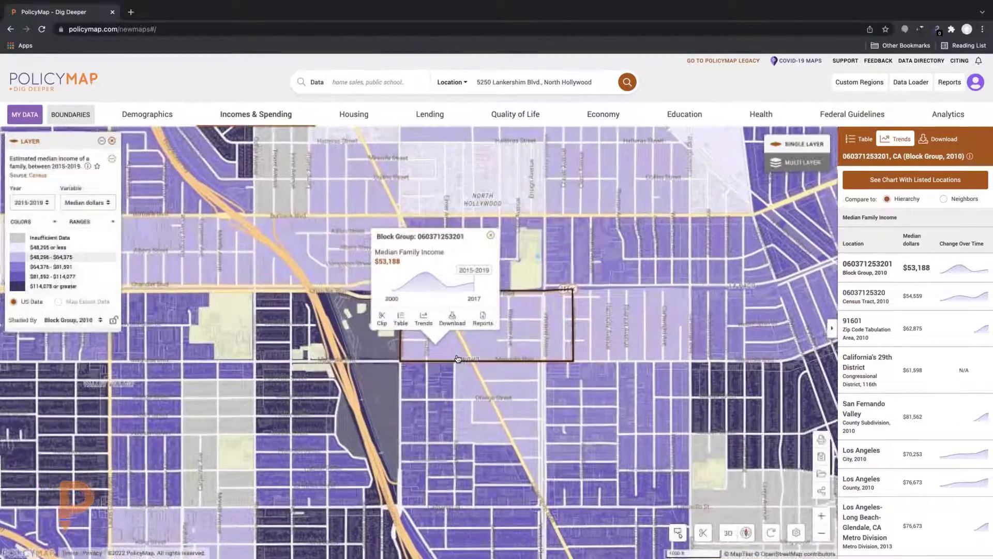
scroll(458, 358, "down", 3)
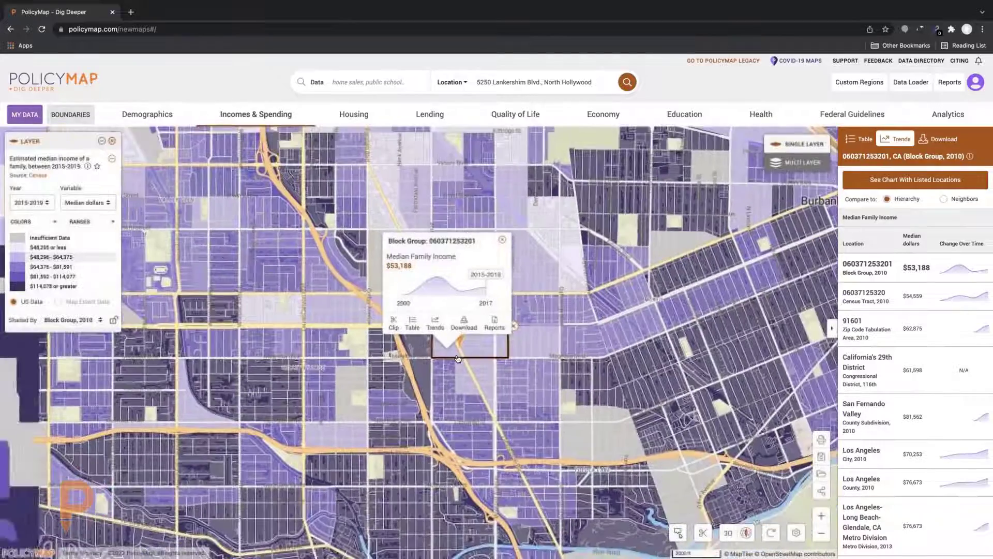
scroll(458, 358, "up", 2)
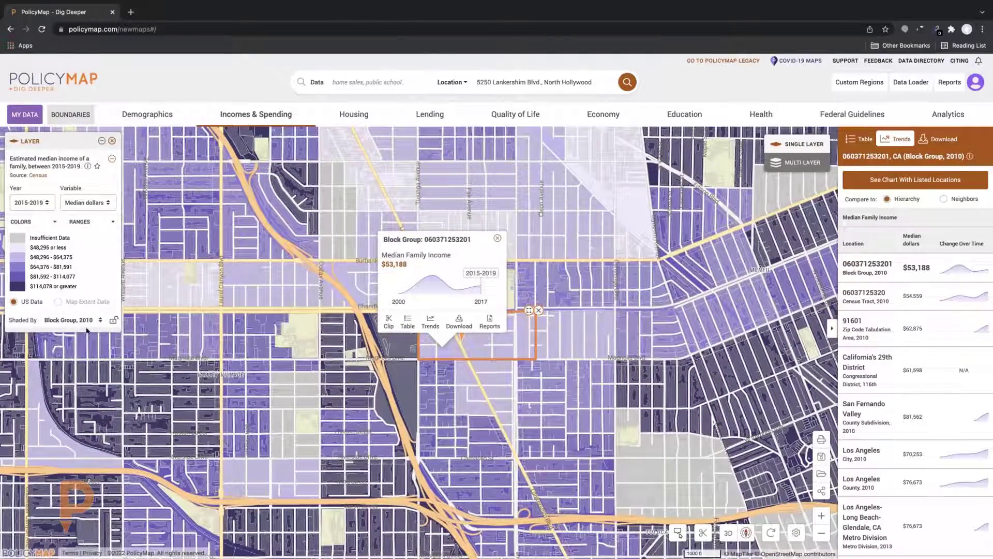
left_click(101, 321)
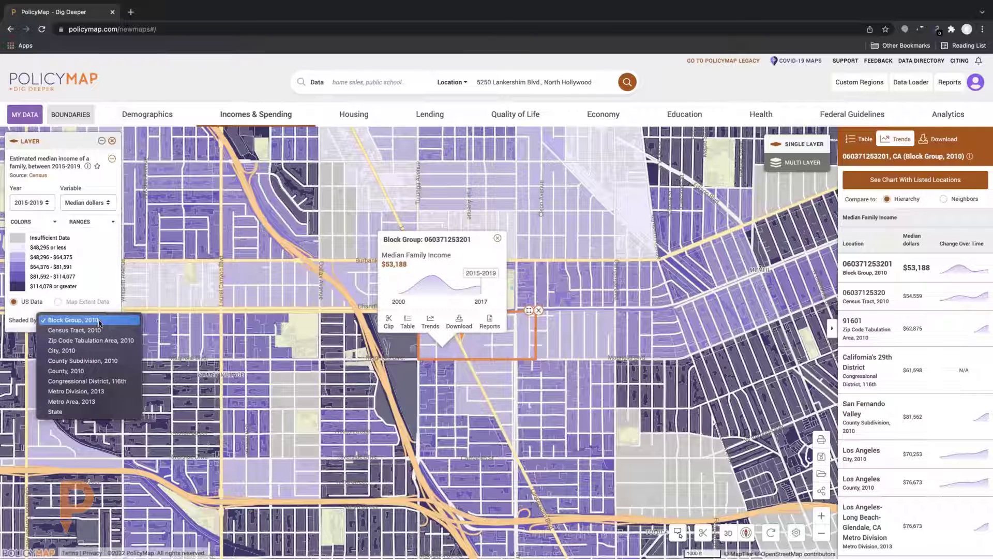
left_click(91, 352)
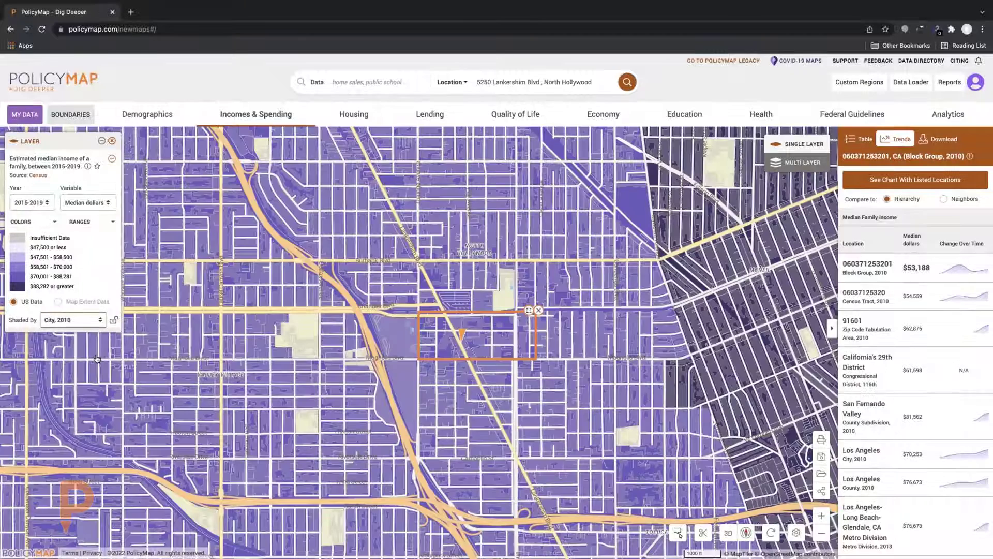
mouse_move(301, 363)
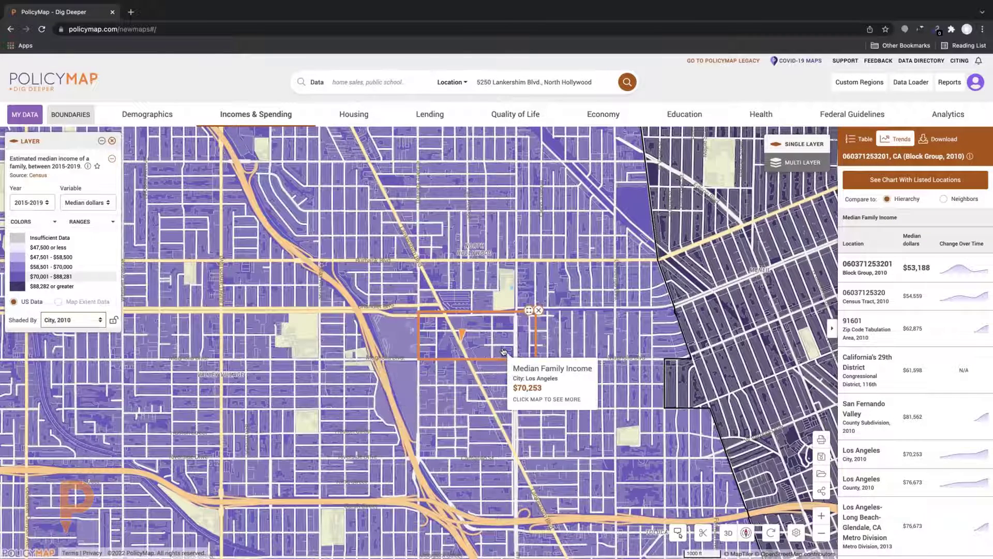
scroll(503, 352, "down", 2)
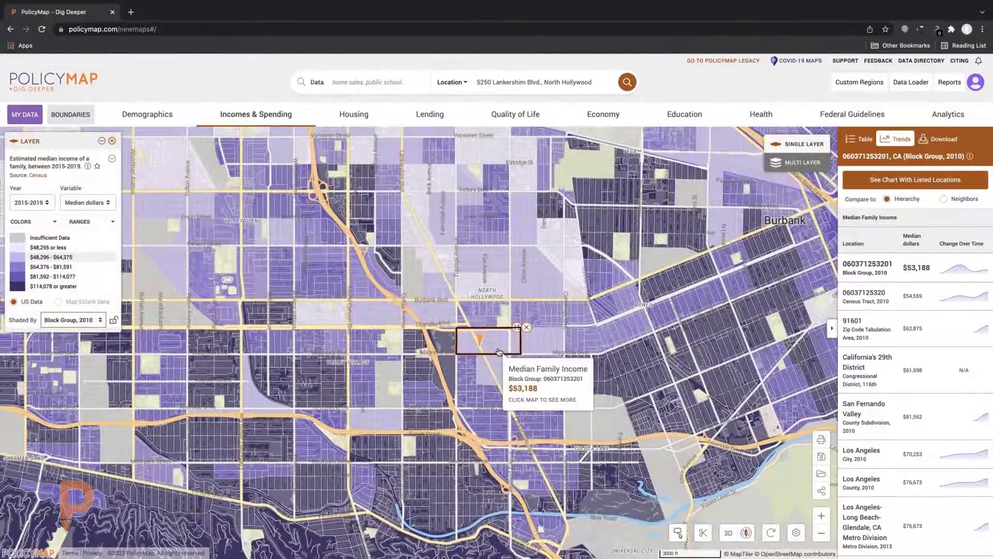
scroll(504, 351, "up", 2)
scroll(517, 341, "up", 1)
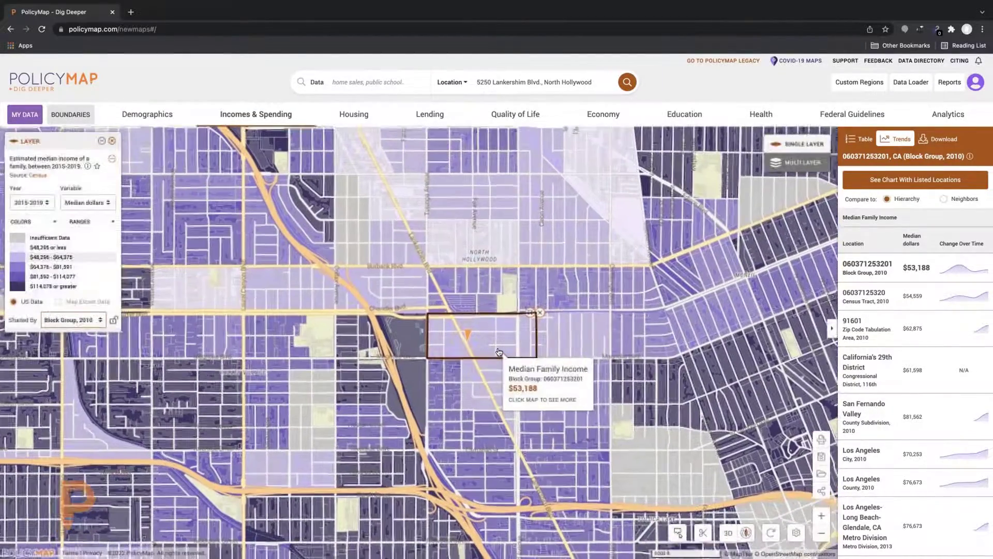
scroll(546, 336, "down", 1)
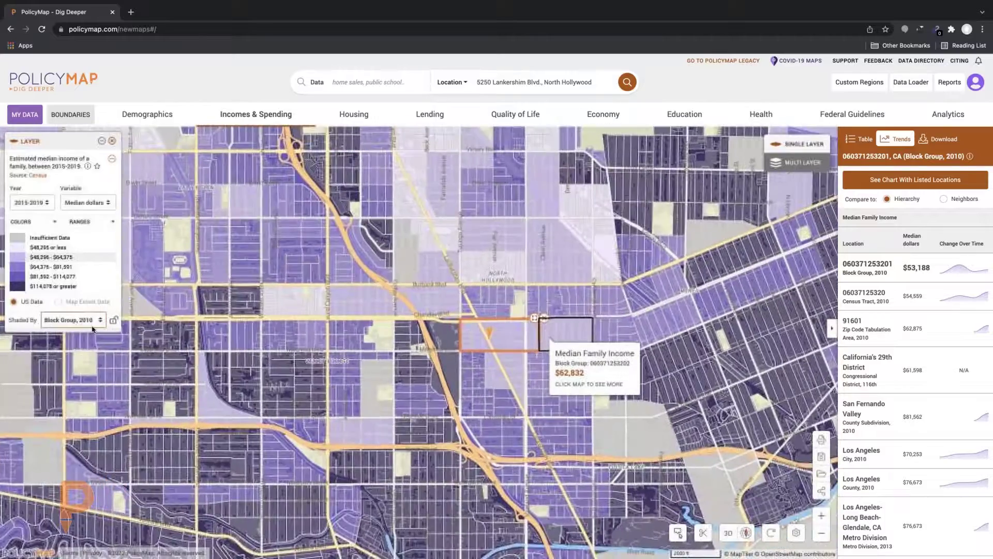
left_click(77, 320)
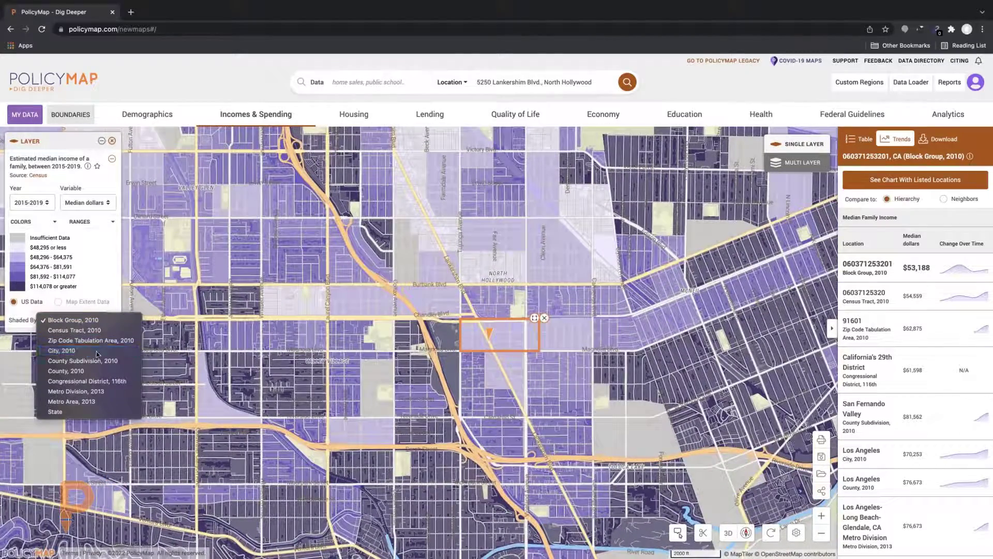
left_click(90, 350)
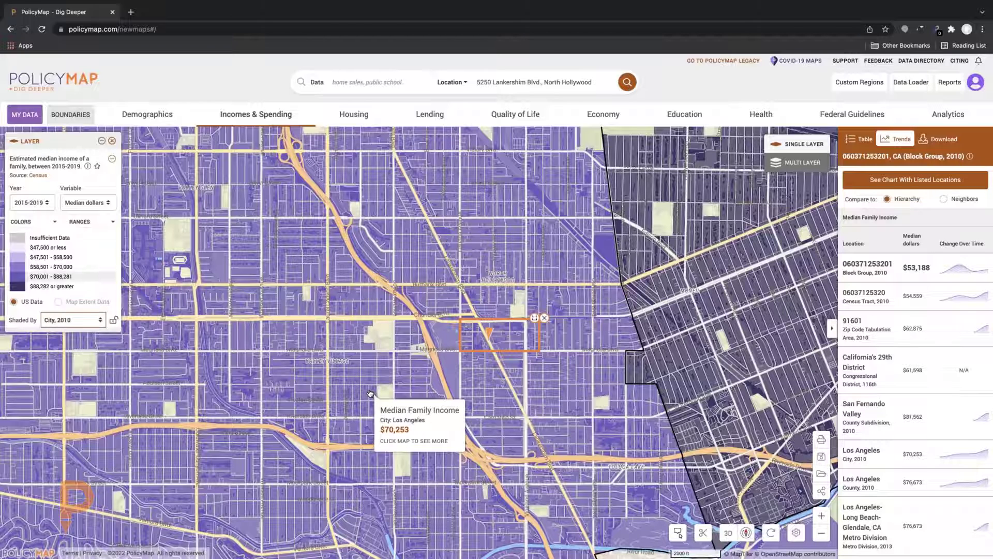
left_click(77, 321)
left_click(73, 289)
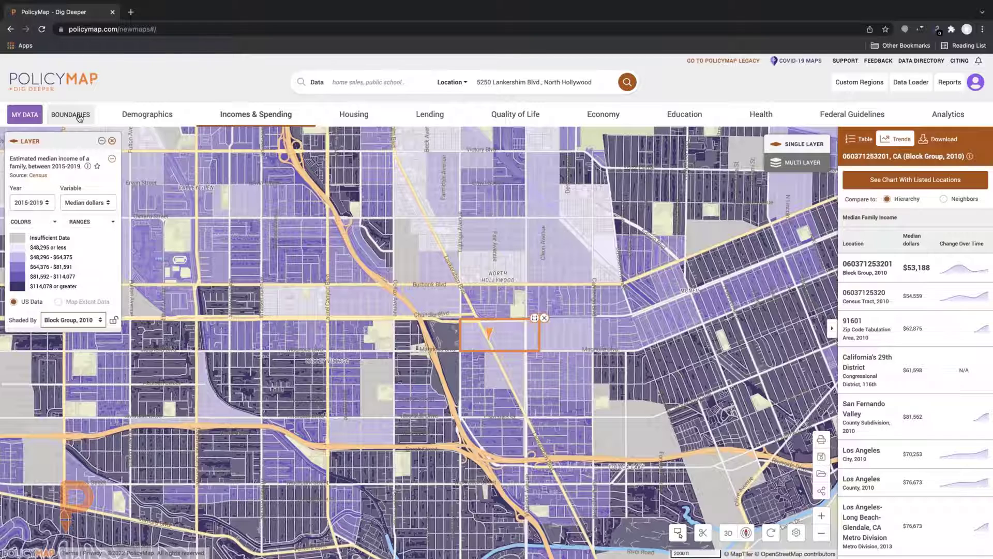
Overlay Cities (2020) boundaries in Large line weight and zoom the map out
left_click(80, 116)
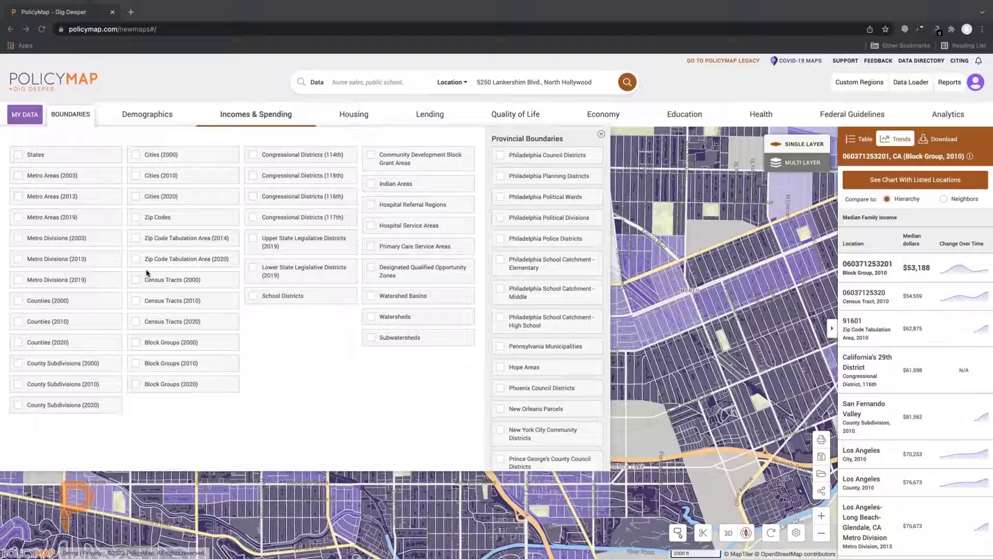
left_click(135, 197)
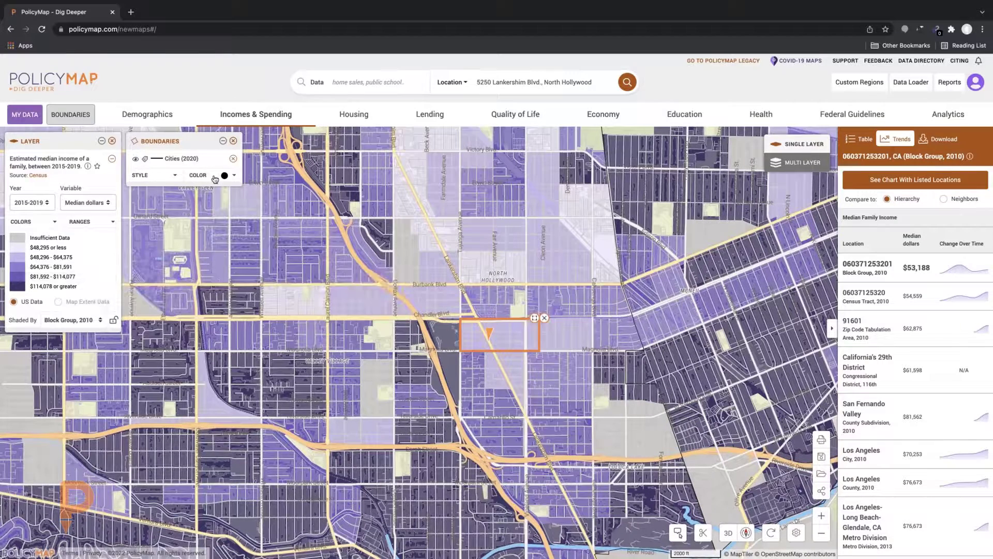
left_click(176, 177)
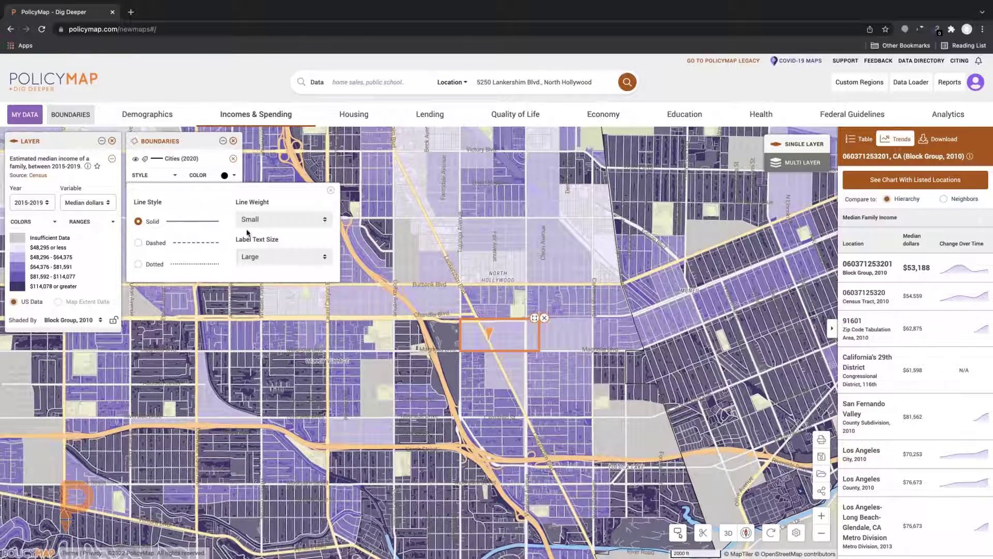
left_click(279, 221)
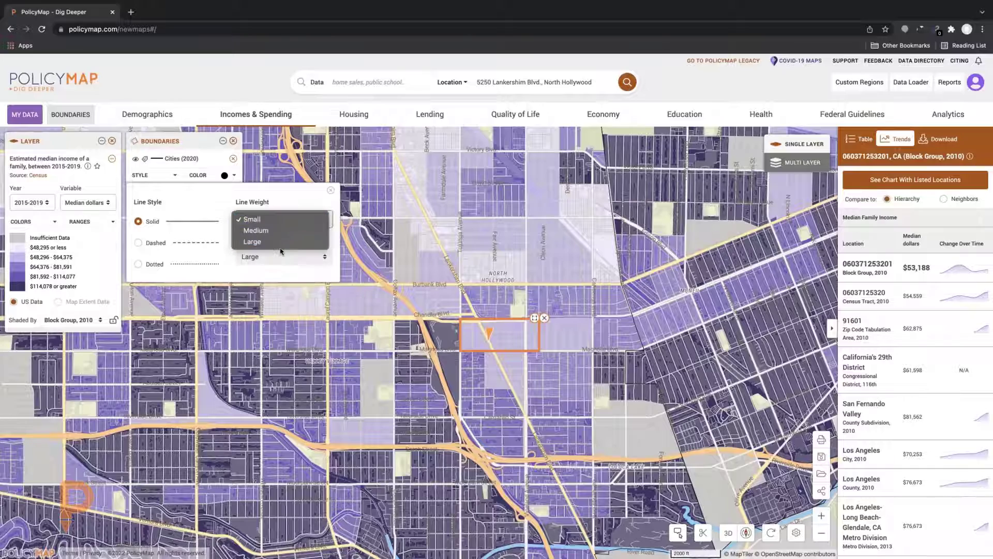
left_click(280, 243)
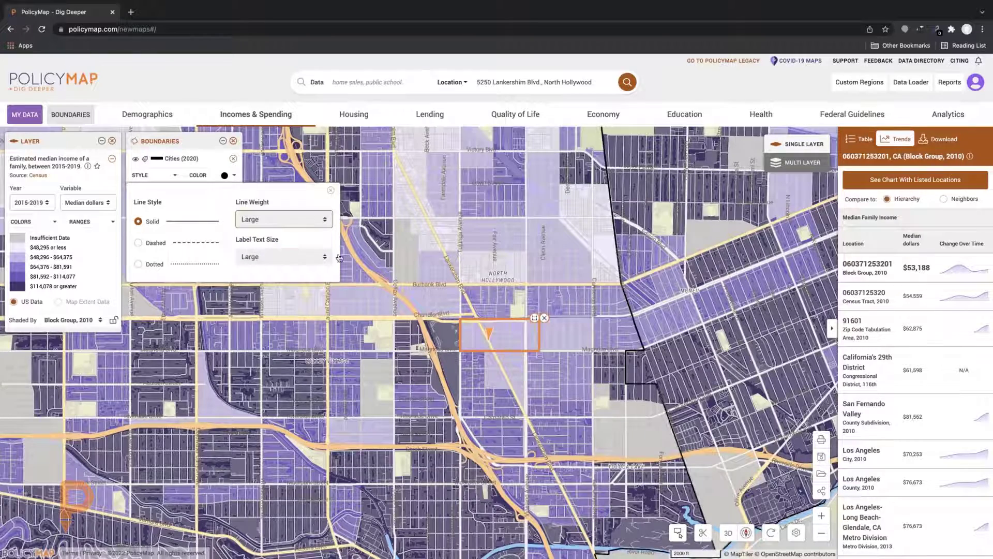
scroll(425, 261, "down", 1)
scroll(426, 262, "down", 3)
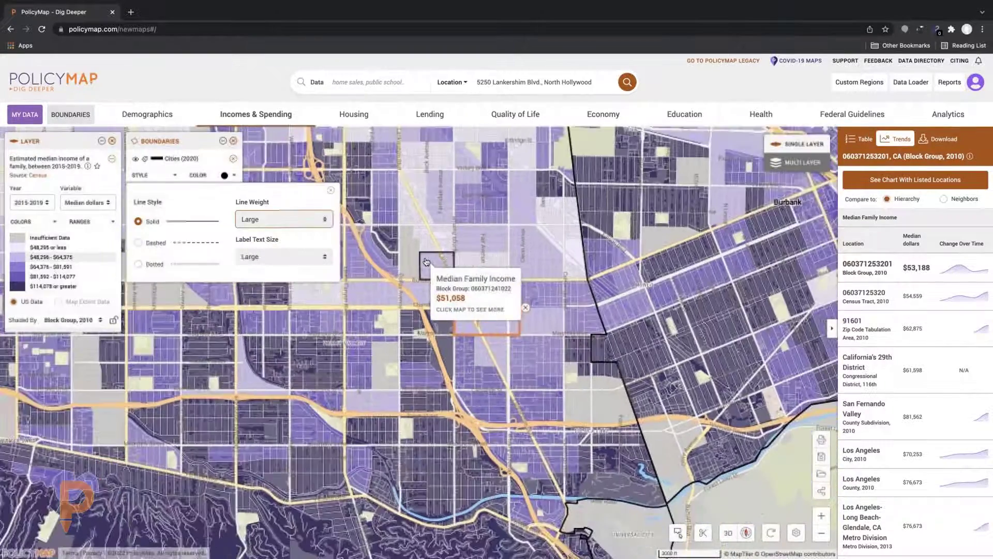
scroll(426, 261, "down", 3)
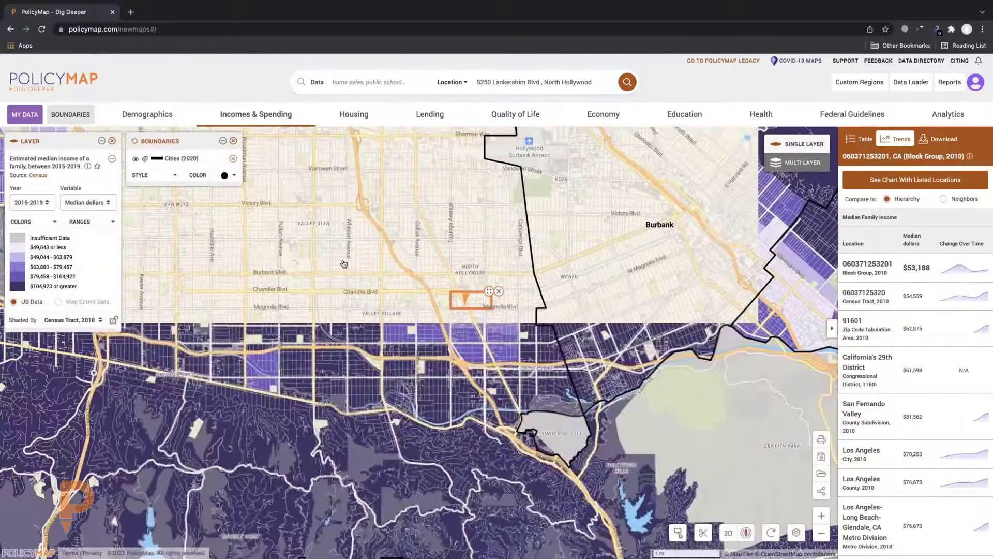
Change the income map's shading geography from census tracts to Block Group, 2010
scroll(331, 260, "down", 1)
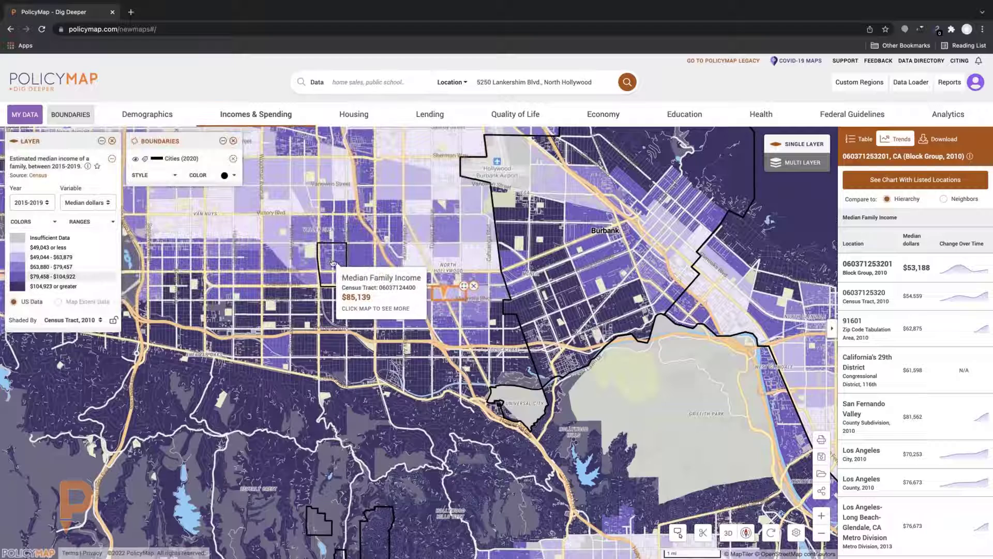
left_click(93, 322)
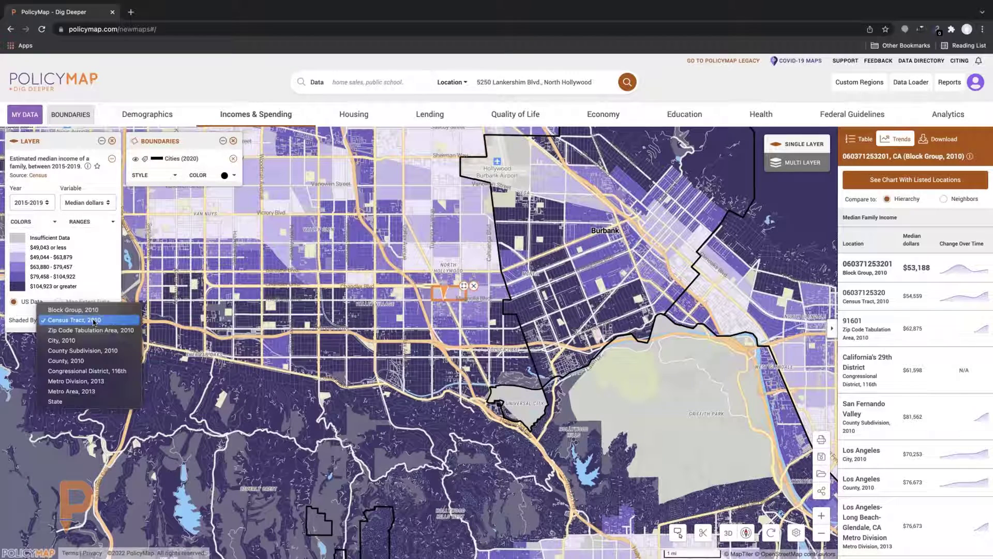
left_click(94, 321)
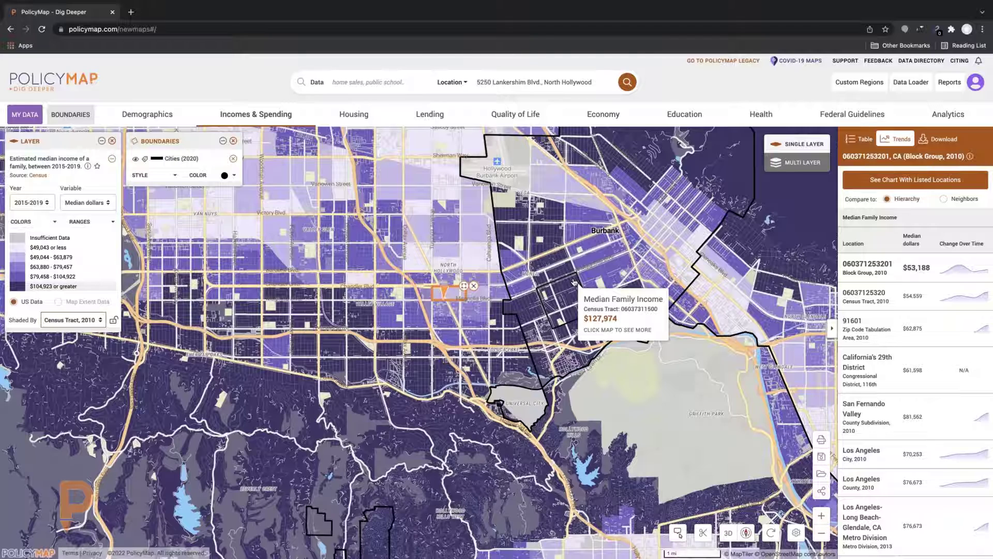
left_click(76, 320)
left_click(72, 310)
scroll(408, 298, "up", 2)
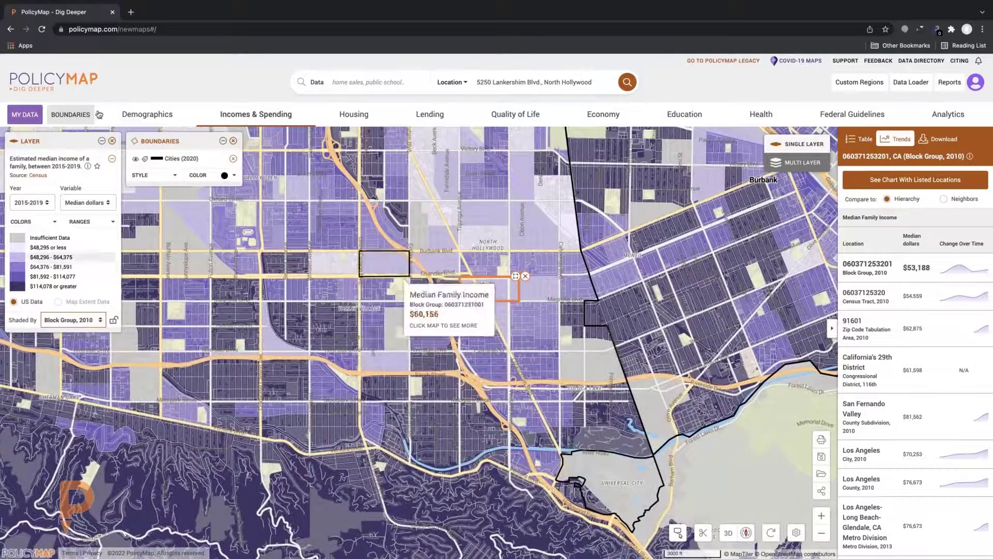
Remove all boundary overlays and zoom in on the orange-outlined North Hollywood block group
left_click(233, 141)
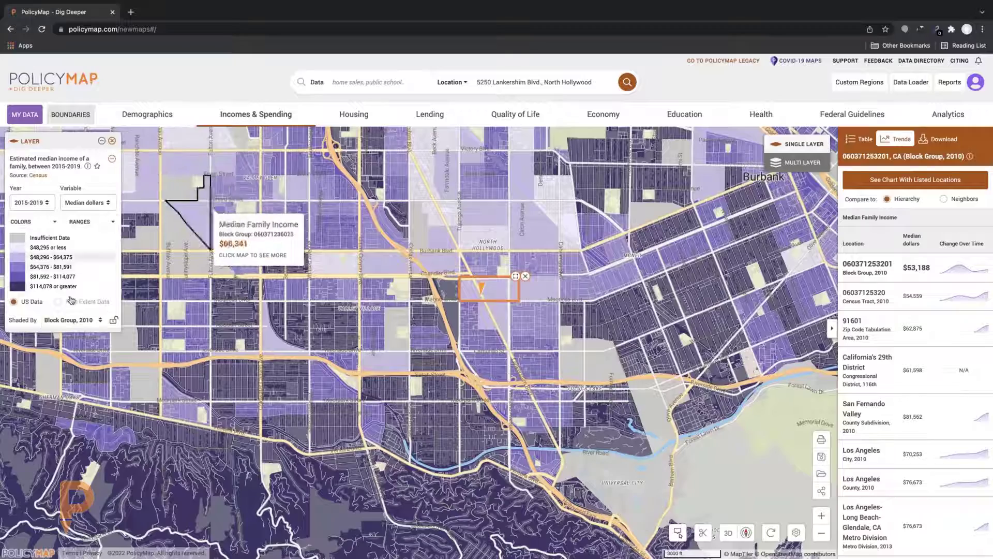
scroll(315, 296, "up", 3)
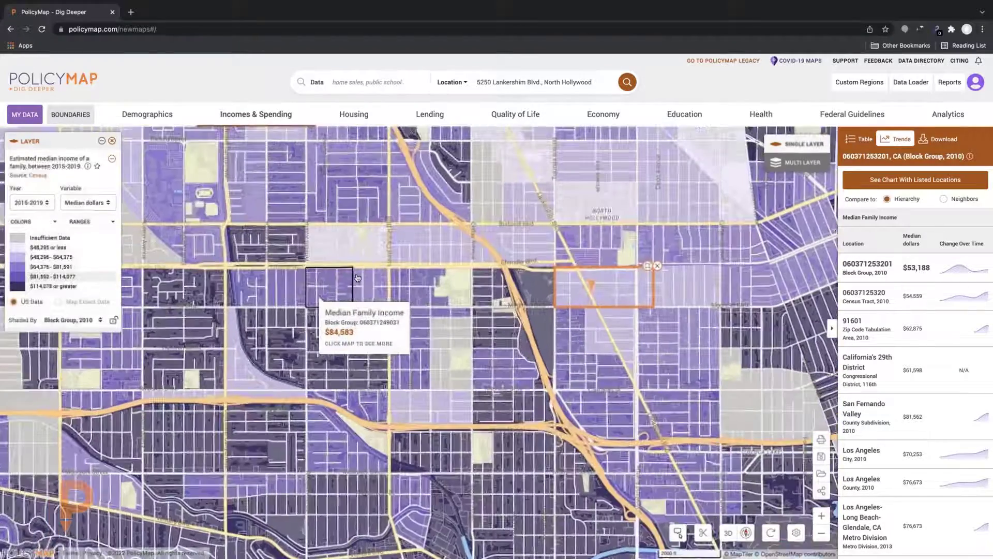
left_click_drag(315, 296, 246, 284)
scroll(247, 284, "up", 3)
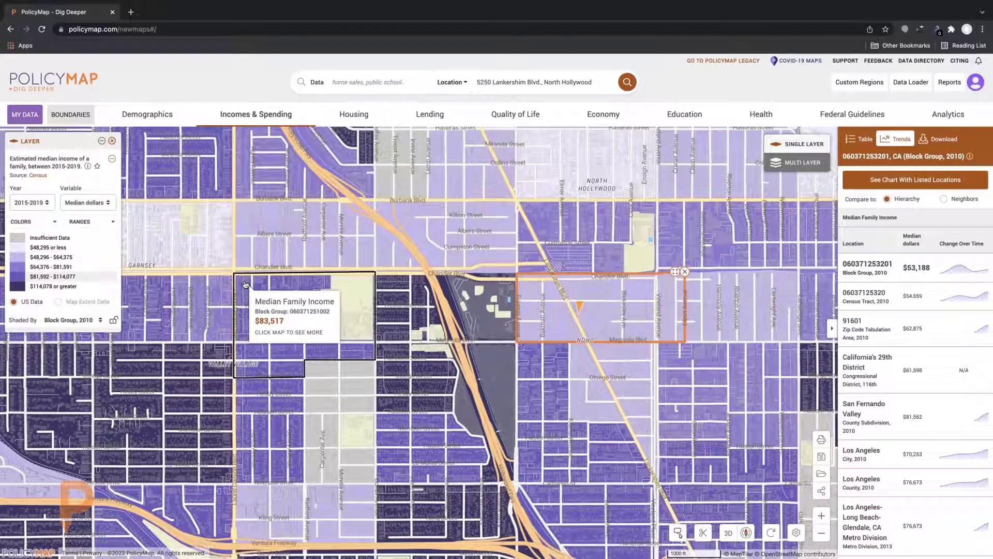
left_click_drag(246, 284, 155, 237)
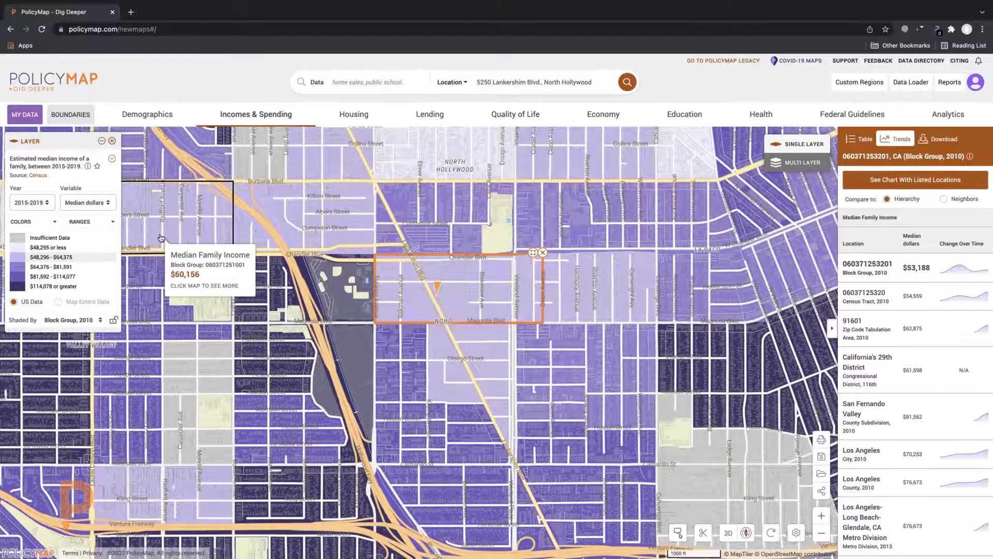
scroll(201, 239, "up", 3)
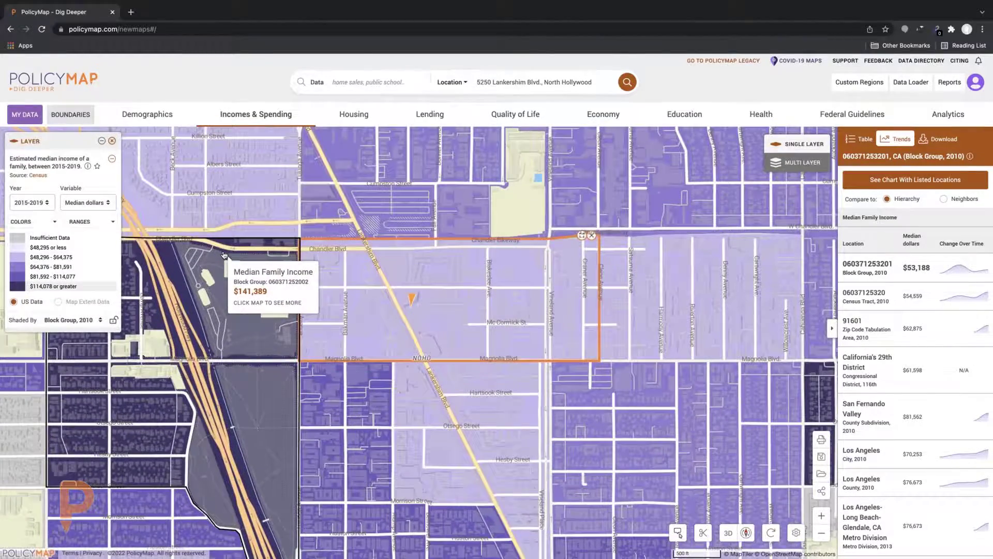
scroll(224, 255, "down", 2)
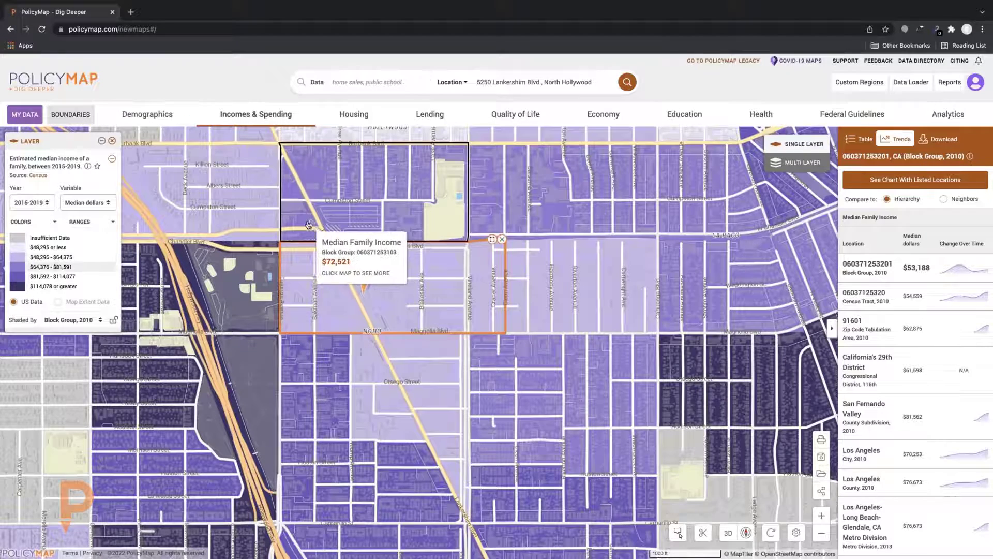
scroll(309, 224, "up", 2)
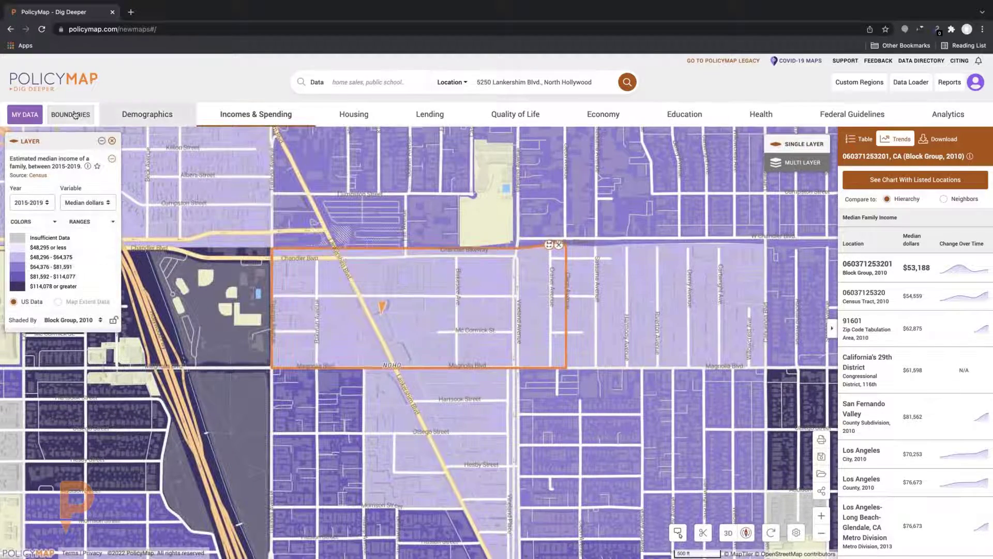
Overlay the Cities (2020) boundaries on the block-group income map again
left_click(73, 114)
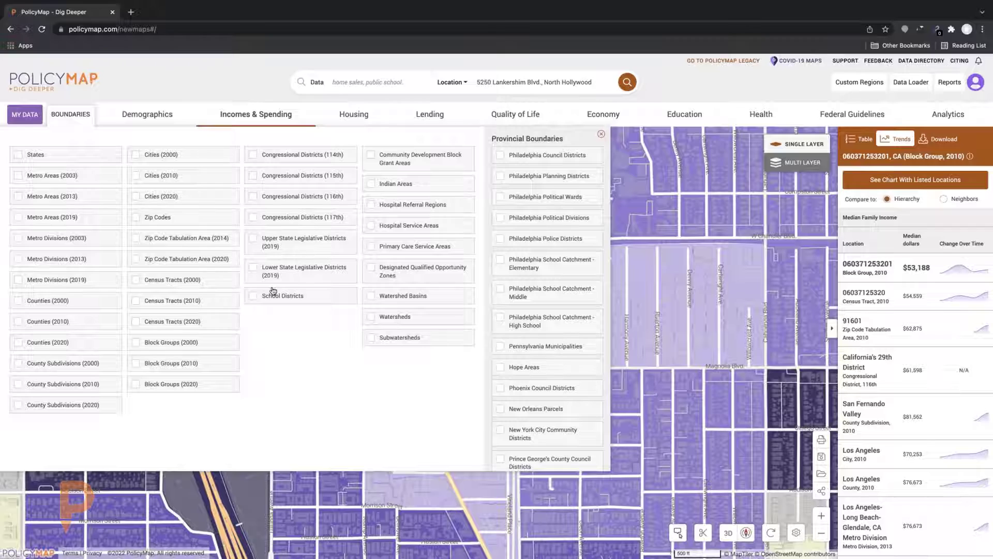
left_click(136, 199)
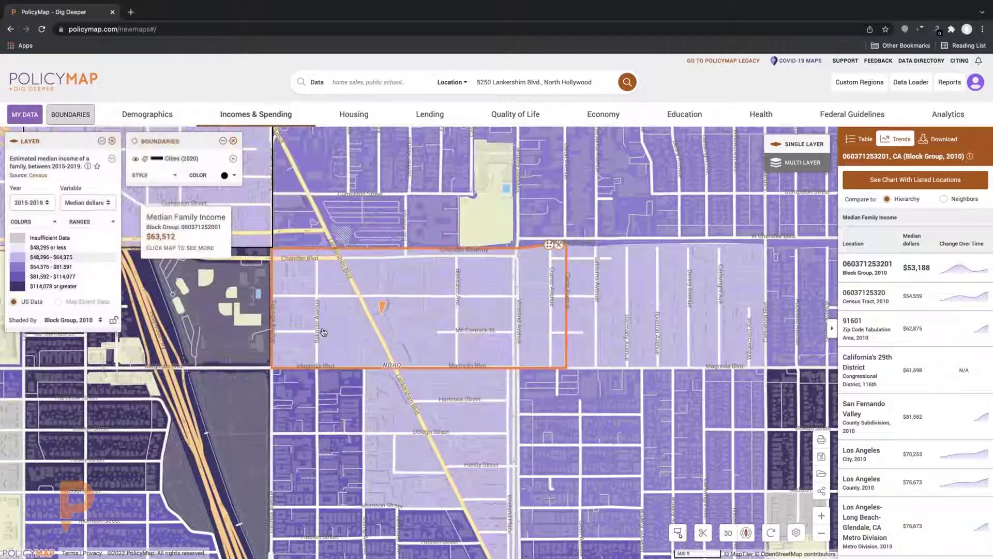
scroll(326, 331, "up", 1)
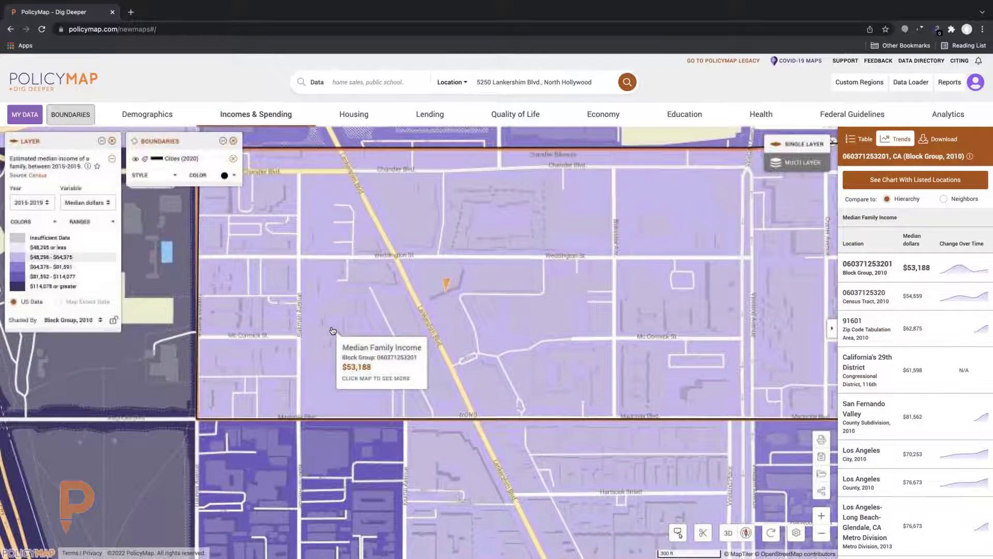
scroll(362, 414, "up", 1)
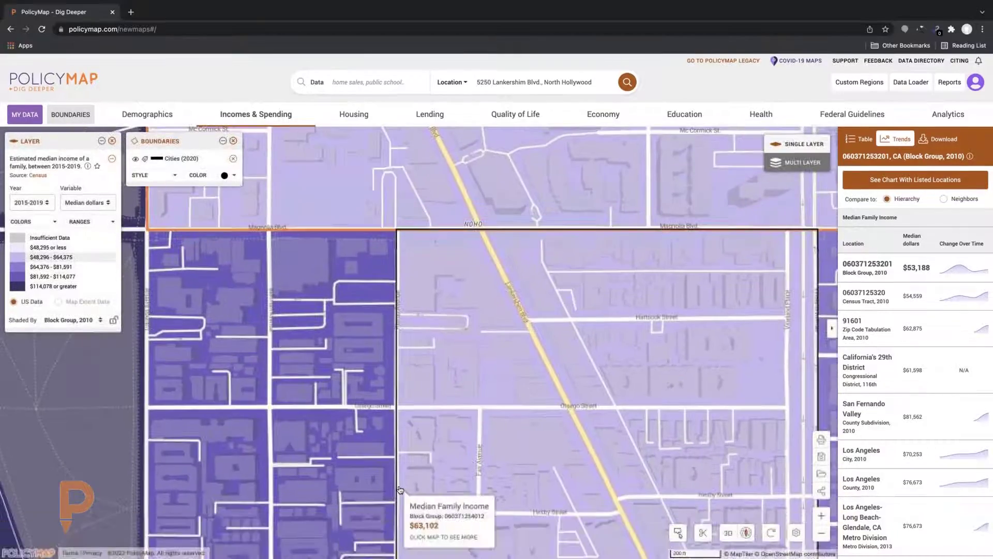
Pan around NoHo to inspect adjacent block groups with incomes of $63,102 and $101,270
left_click_drag(400, 486, 399, 437)
scroll(403, 310, "down", 2)
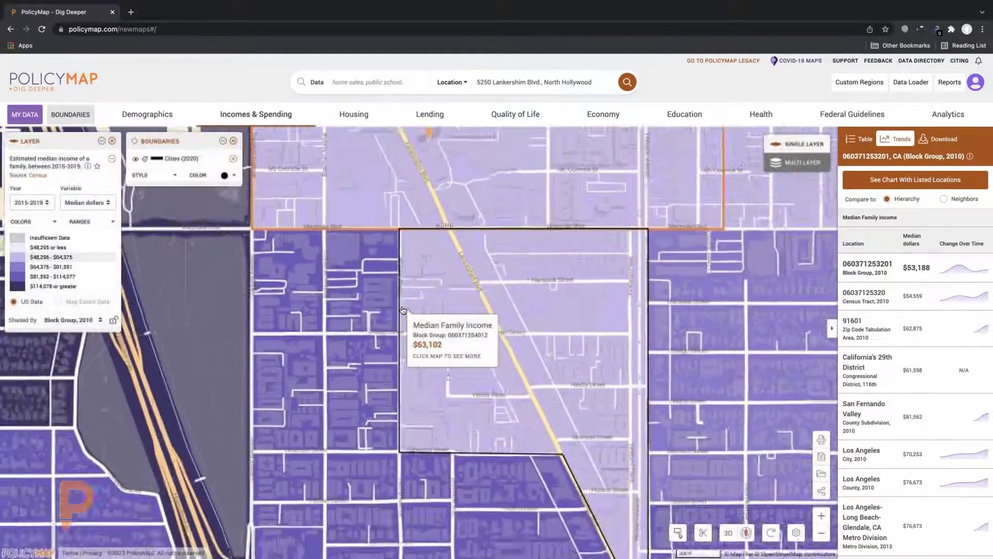
left_click_drag(388, 311, 308, 313)
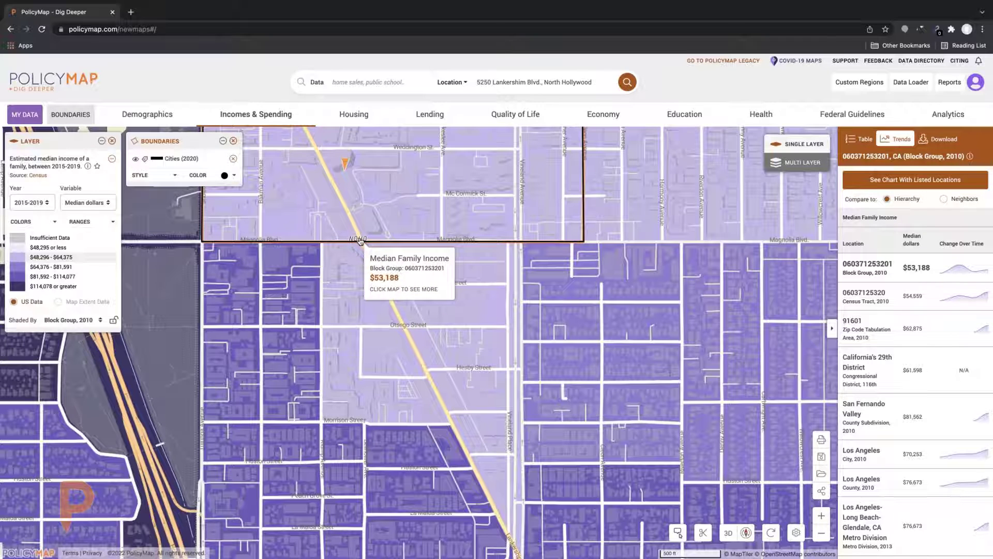
mouse_move(287, 310)
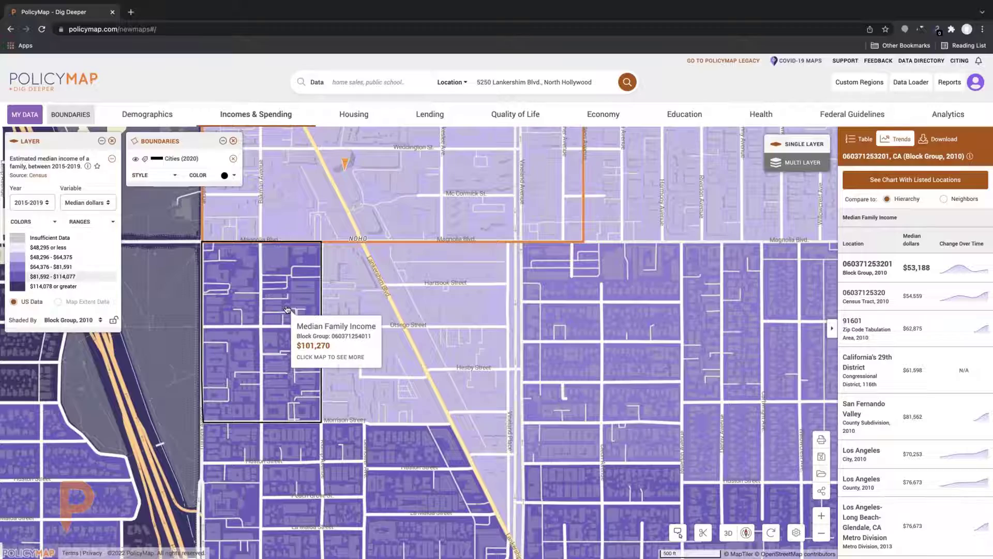
scroll(287, 310, "down", 1)
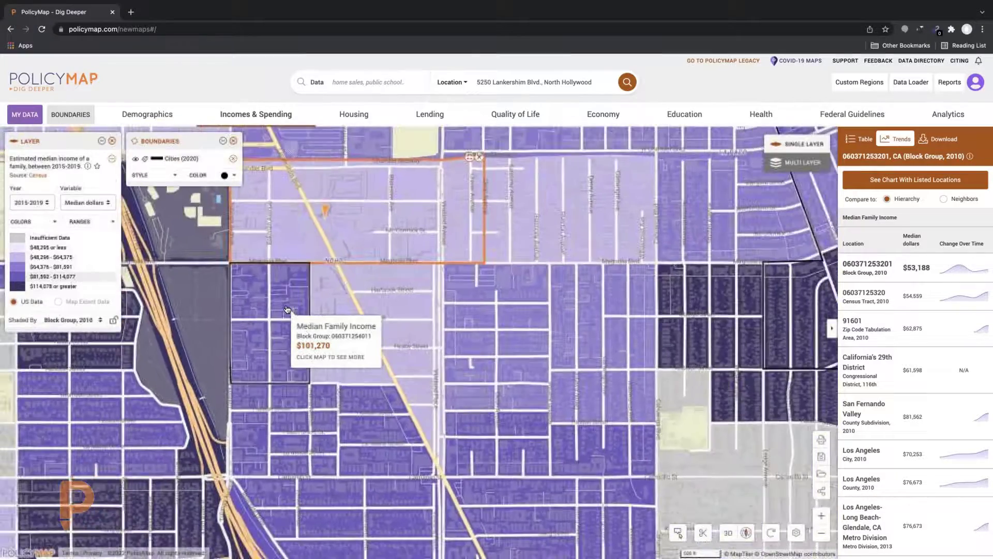
scroll(287, 309, "down", 1)
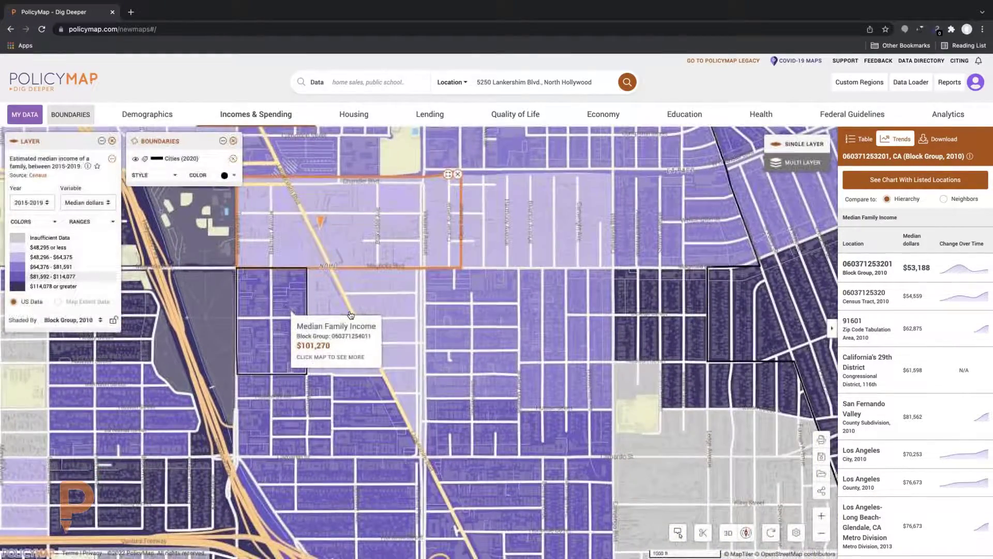
left_click_drag(286, 309, 387, 317)
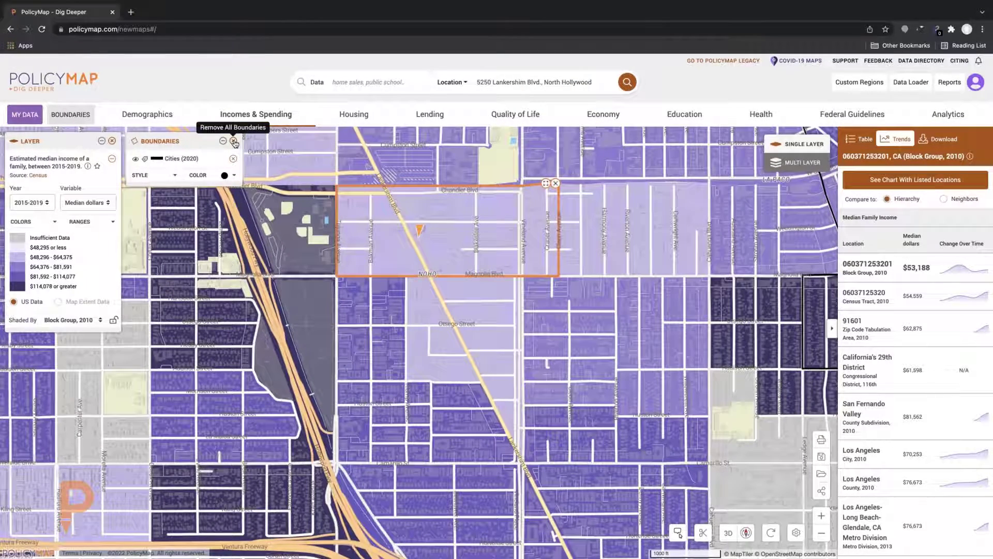
left_click(234, 143)
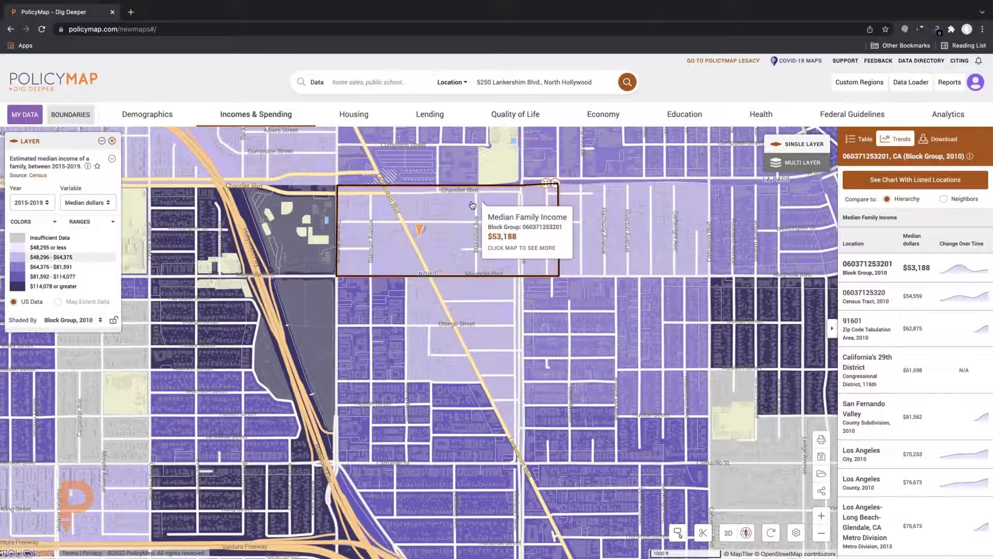
left_click(463, 212)
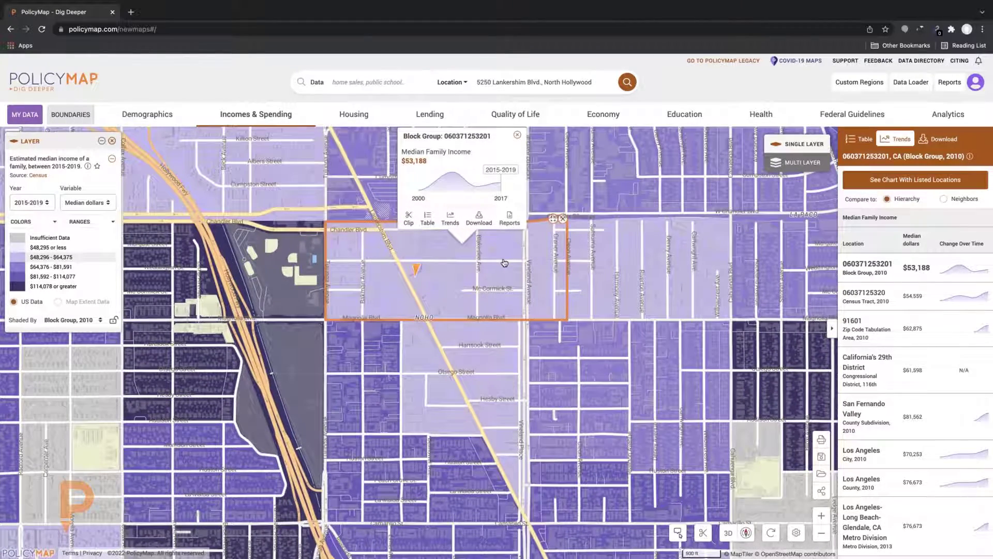
left_click(480, 220)
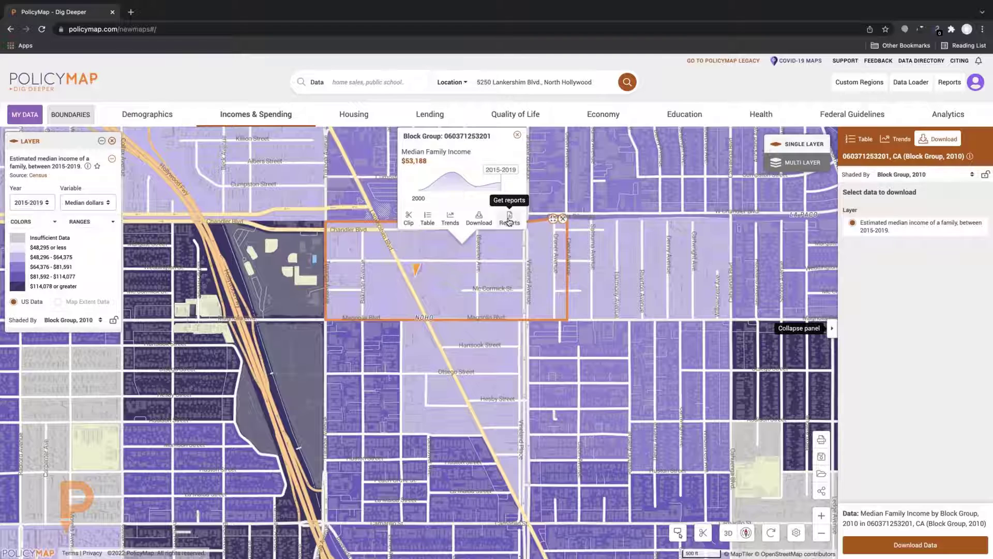
left_click(509, 220)
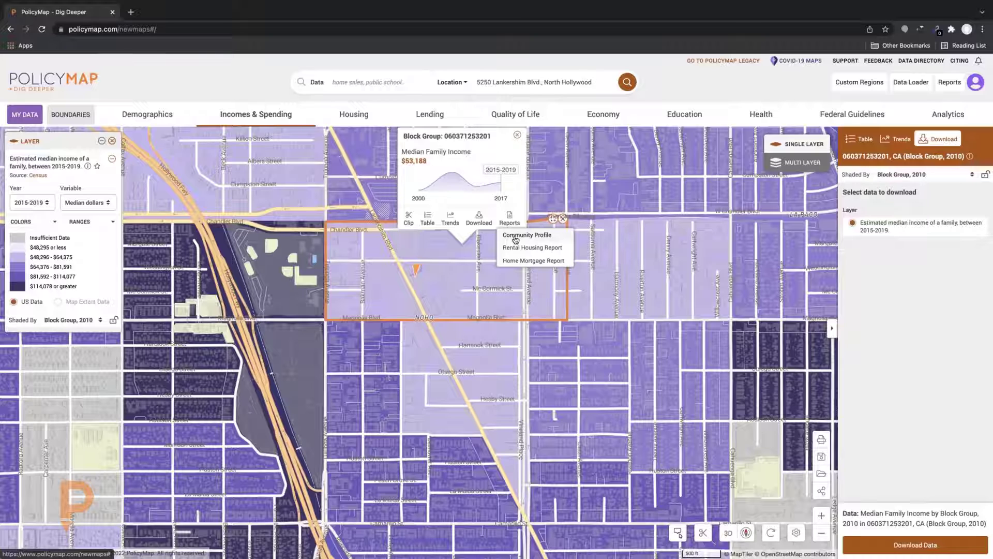
left_click(515, 235)
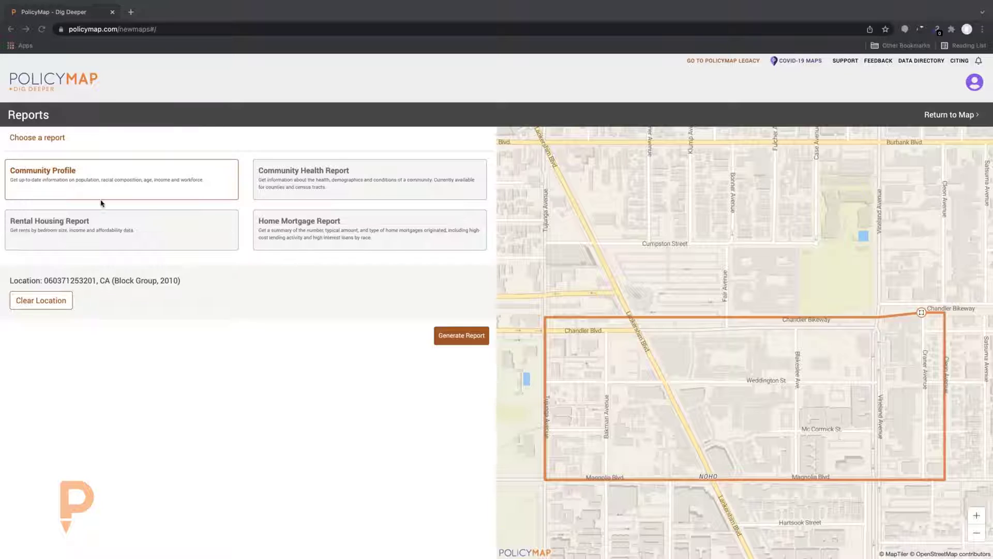
left_click(448, 337)
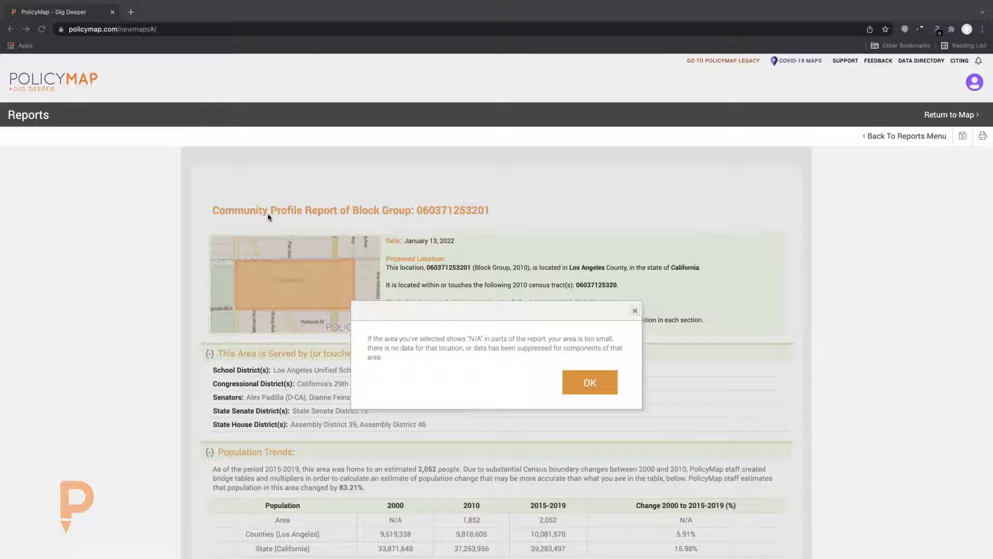
left_click(593, 387)
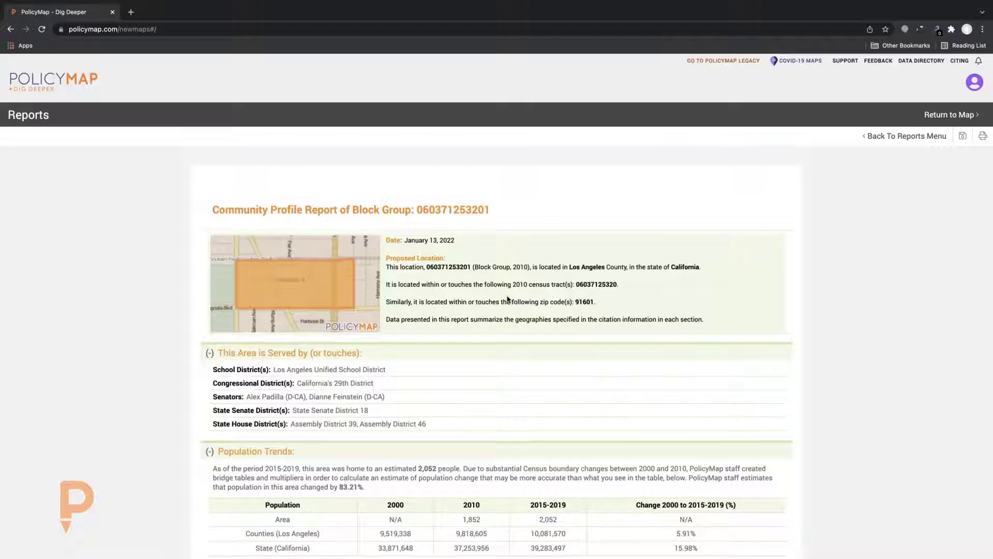
Scroll through the population, family, housing type and postal vacancy tables of the report
scroll(508, 300, "down", 2)
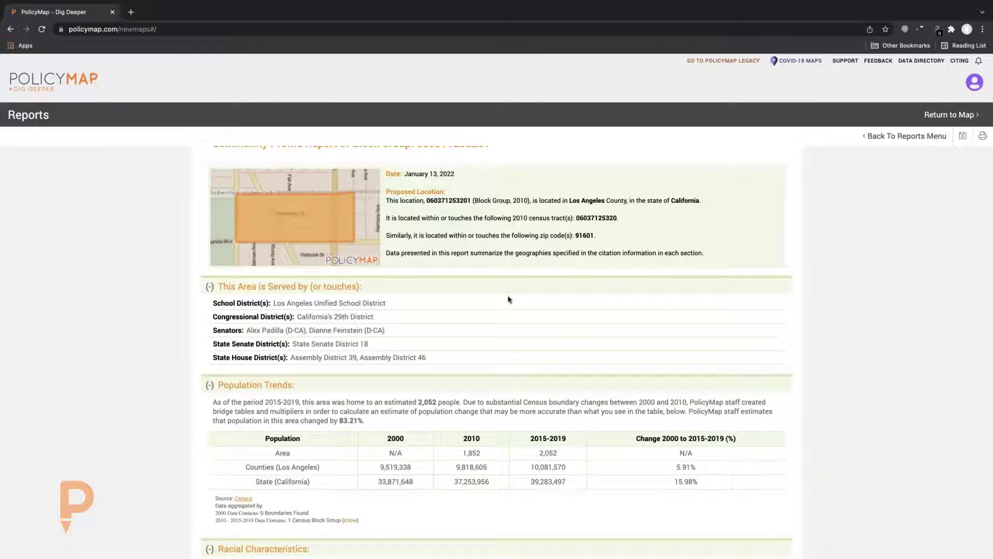
scroll(508, 300, "down", 4)
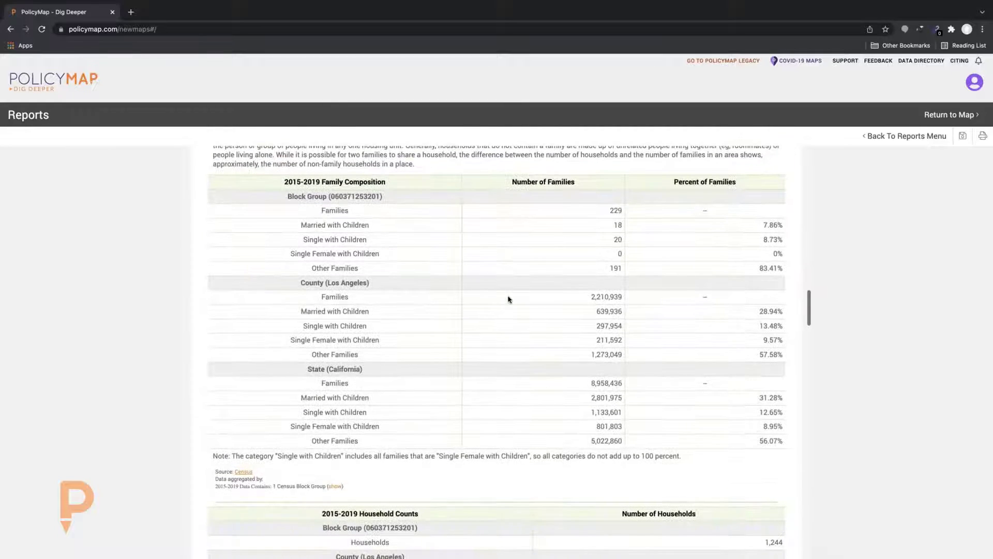
scroll(508, 299, "down", 1)
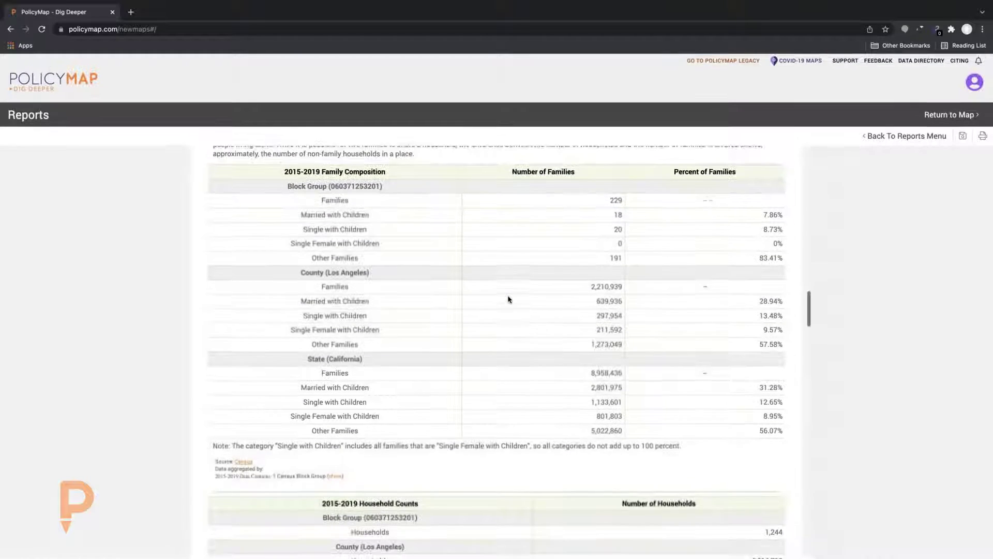
scroll(508, 299, "down", 2)
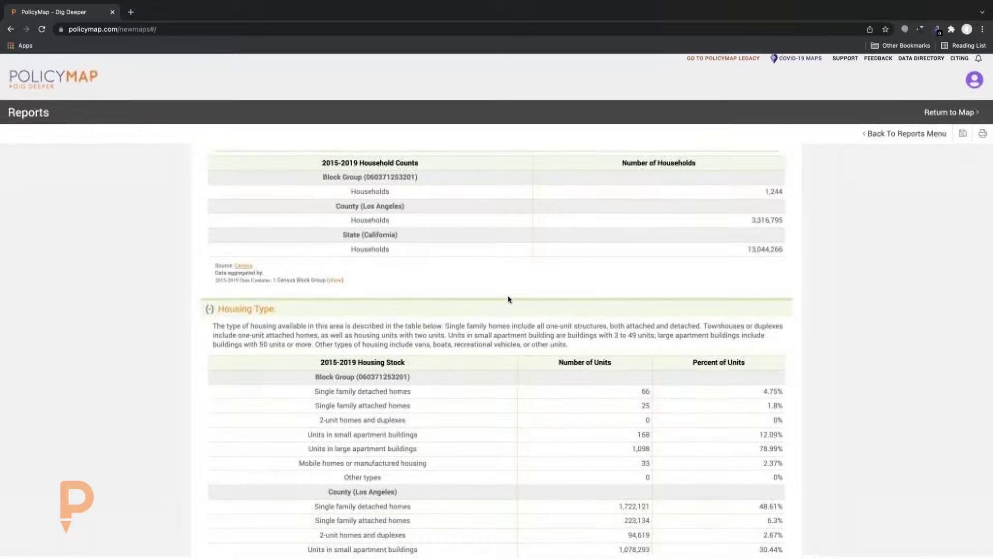
scroll(508, 299, "down", 1)
scroll(508, 299, "down", 1)
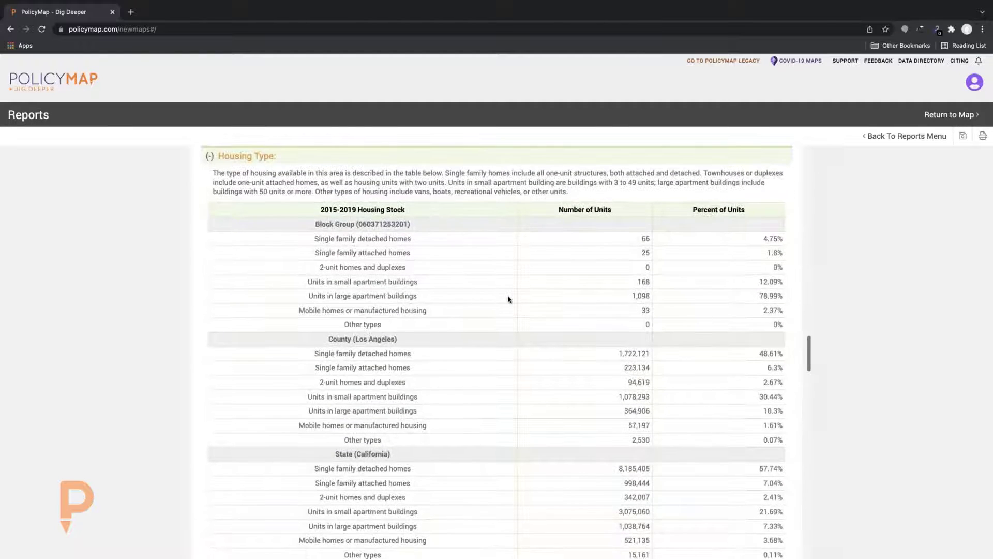
scroll(509, 299, "down", 1)
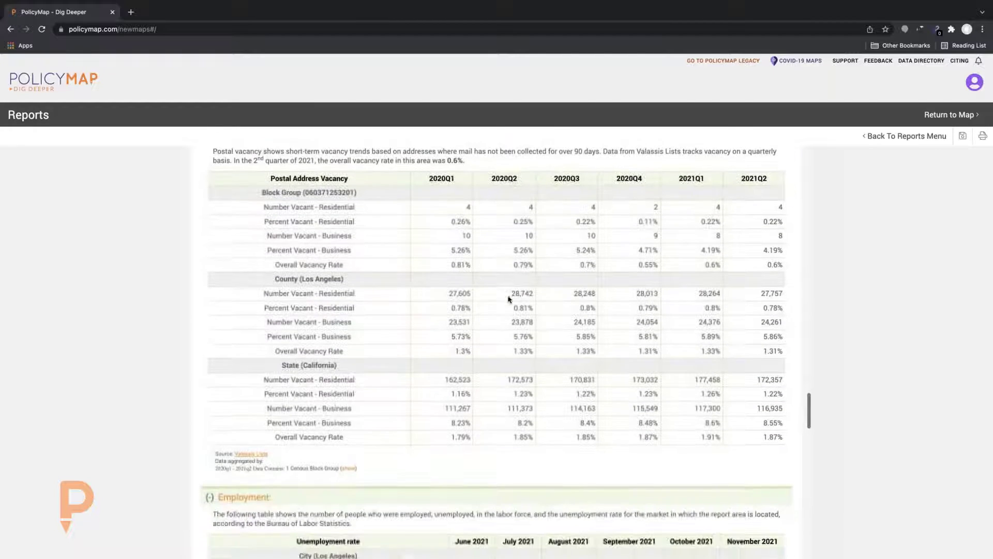
Scroll through the employment, industry and crime sections down to the Endnotes
scroll(508, 299, "down", 2)
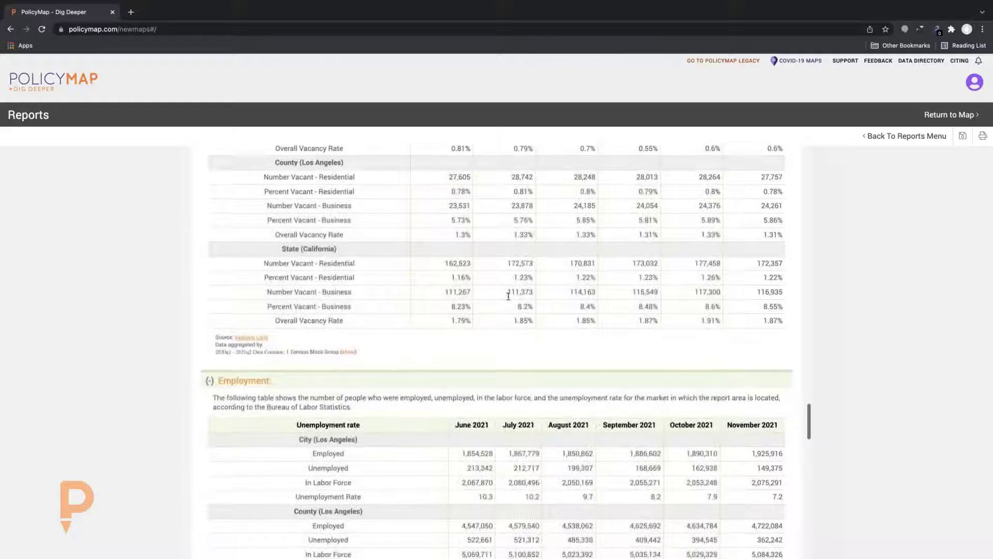
scroll(508, 299, "down", 2)
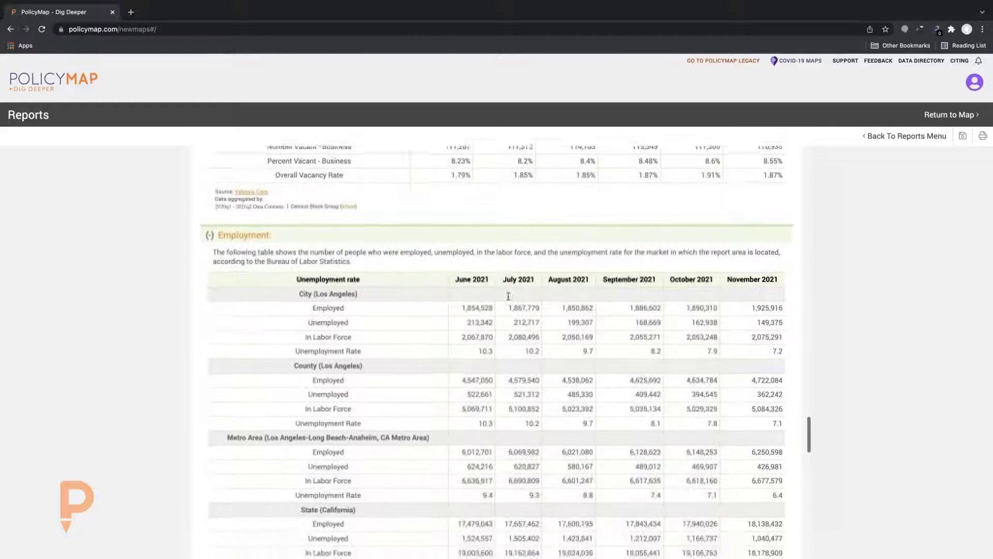
scroll(508, 299, "down", 3)
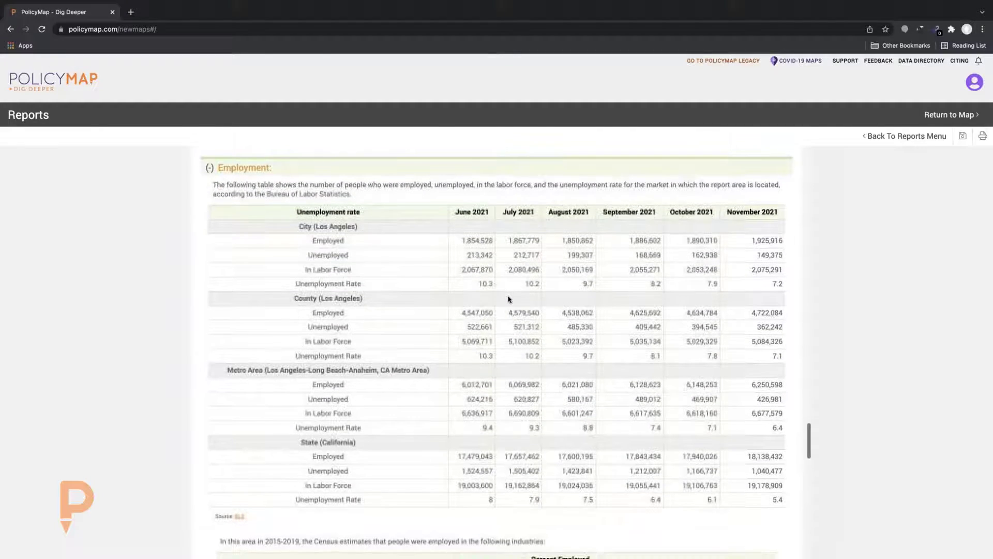
scroll(508, 299, "down", 2)
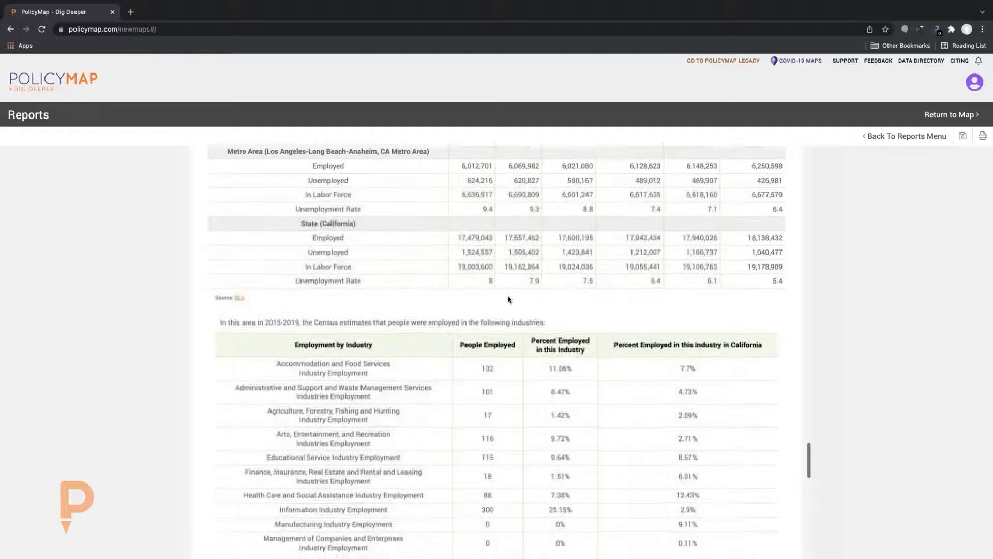
scroll(508, 299, "down", 1)
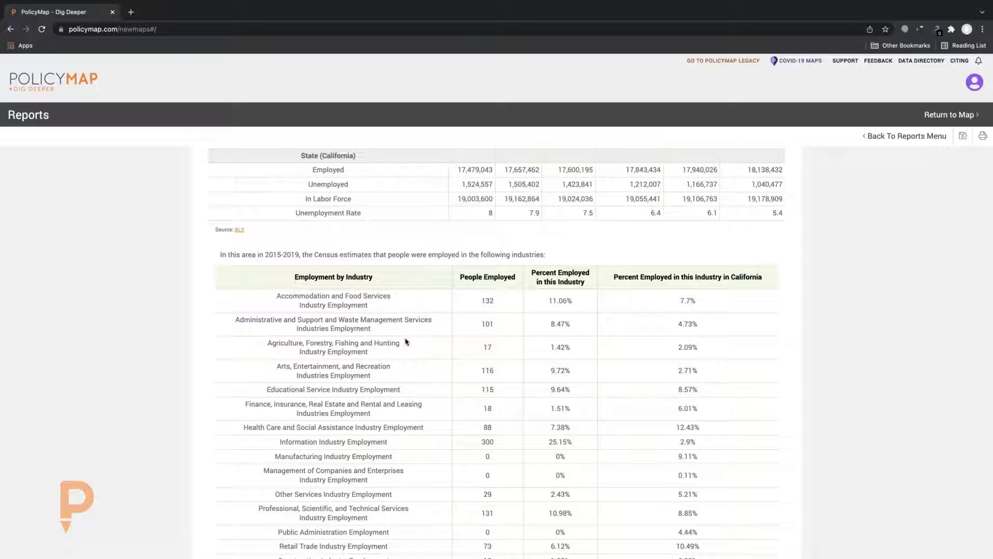
scroll(406, 341, "down", 5)
scroll(406, 341, "down", 7)
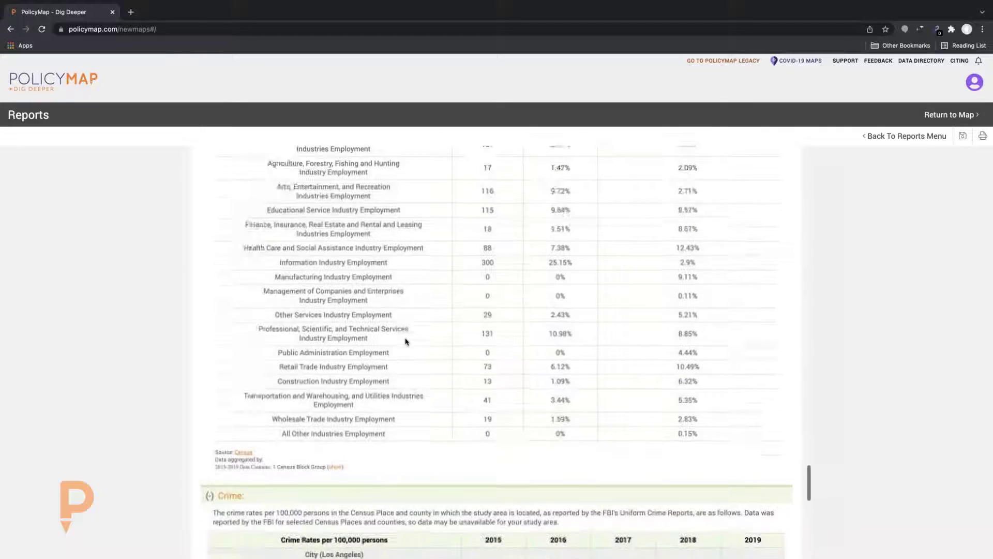
scroll(406, 341, "down", 8)
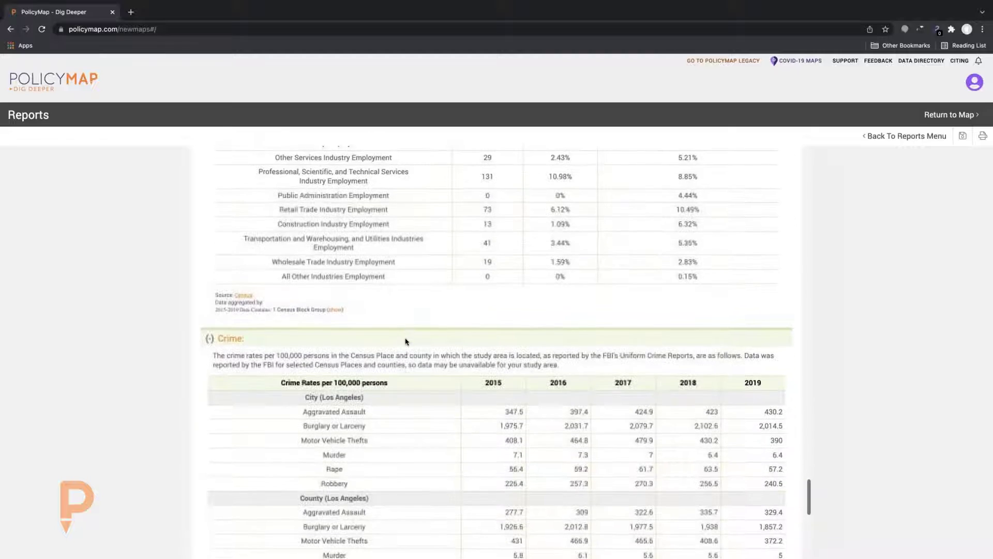
scroll(406, 341, "down", 4)
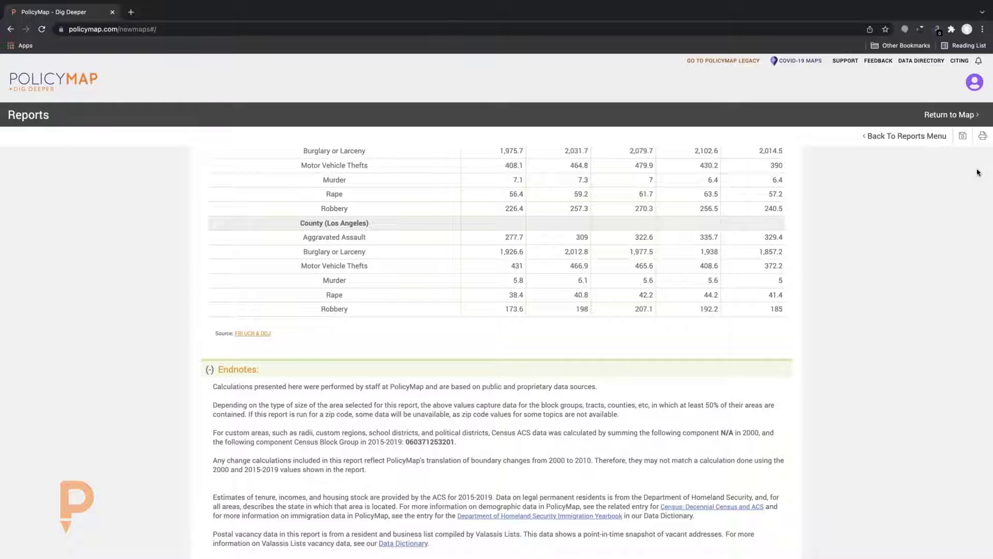
Return to the map, close the block group popup and remove the median income layer
left_click(948, 115)
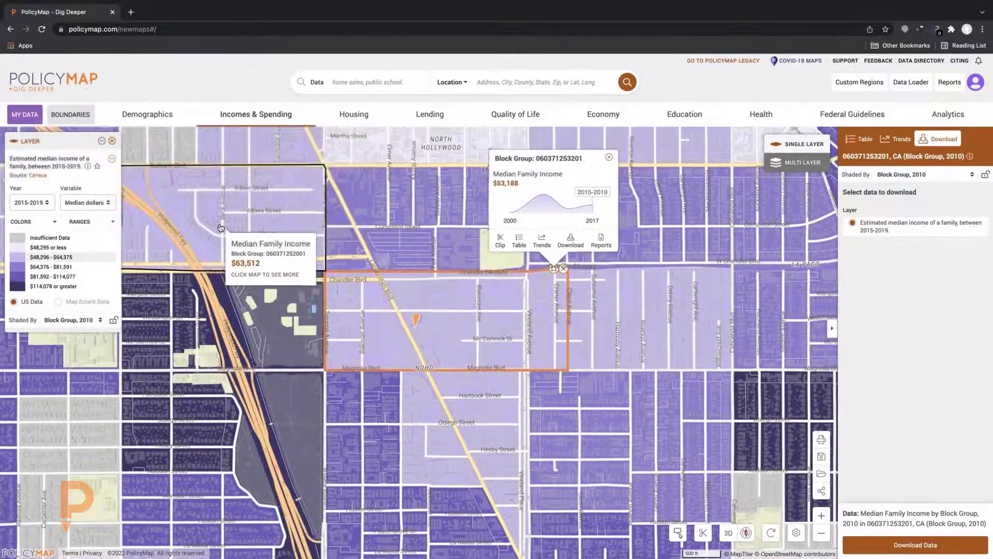
scroll(220, 228, "down", 2)
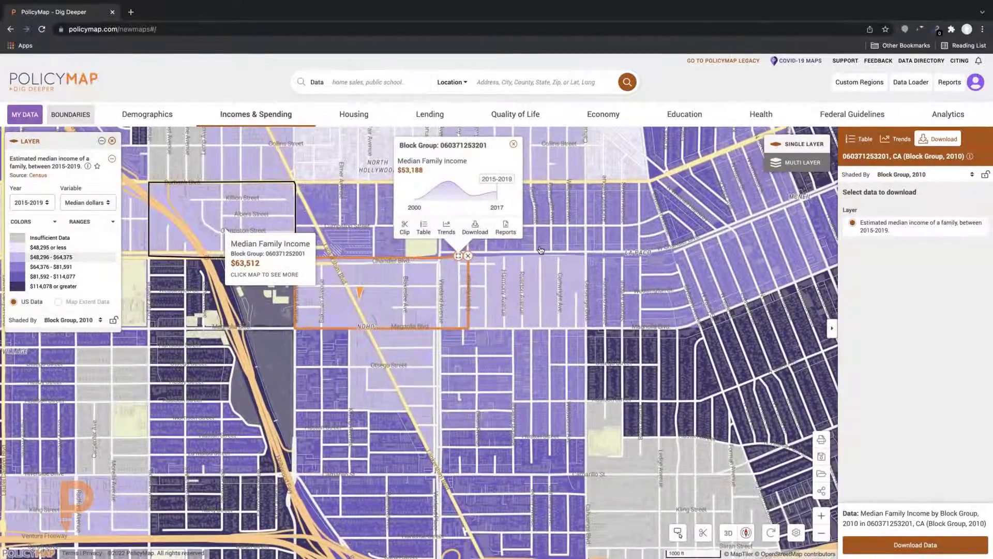
left_click(514, 145)
left_click(112, 142)
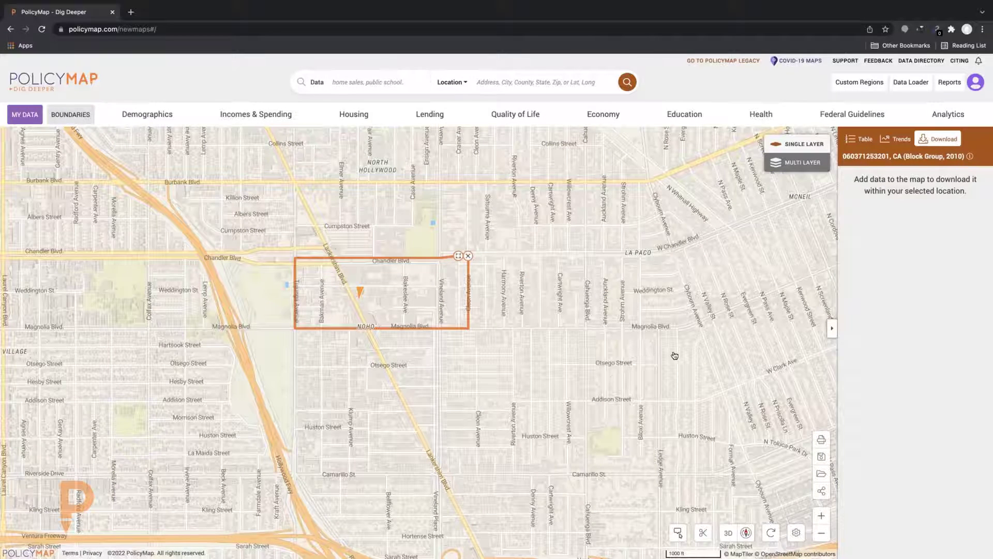
Clear the selected block group outline and bring up the Custom Regions options
left_click_drag(675, 354, 710, 366)
left_click(507, 268)
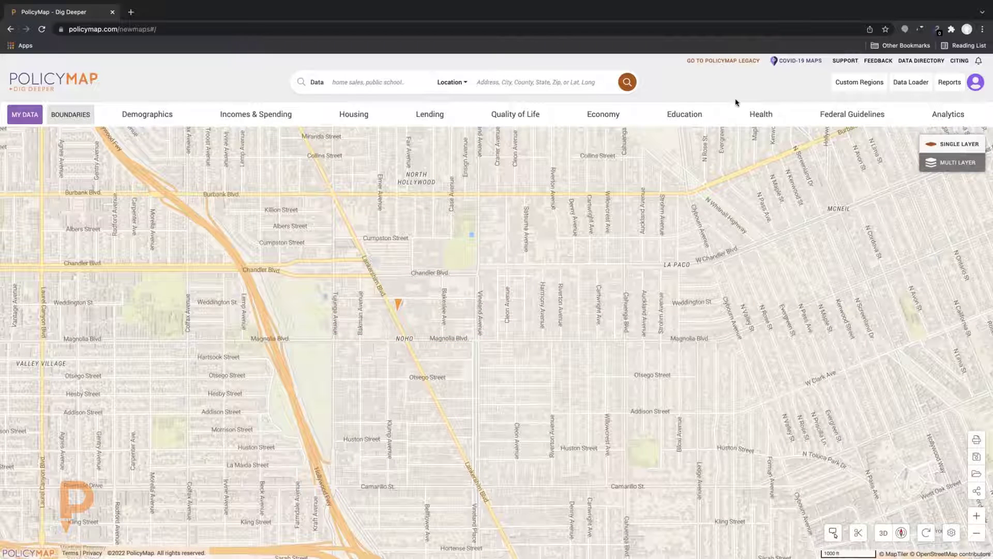
left_click(849, 91)
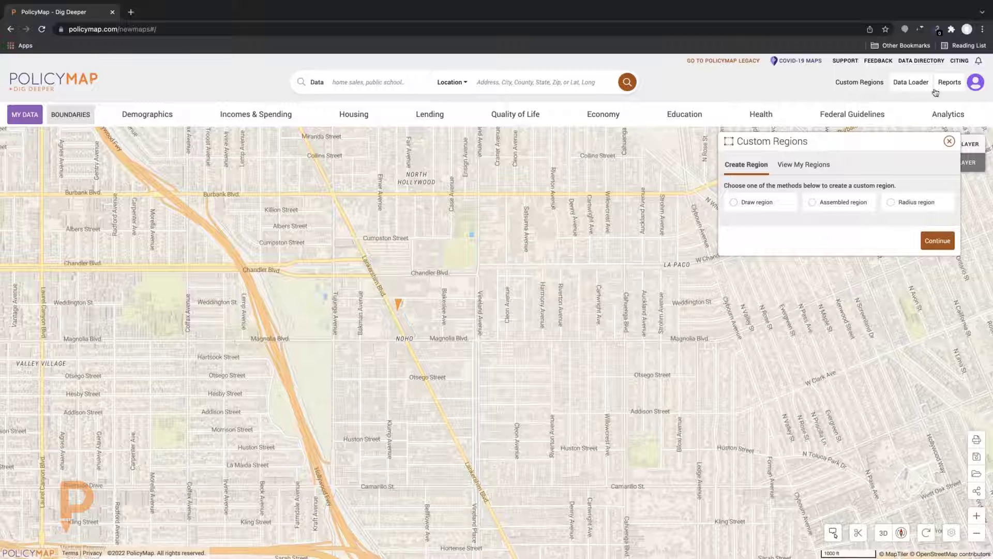
Draw a four-cornered region around NoHo from Cumpston to Camarillo Street, then cancel it
left_click(735, 205)
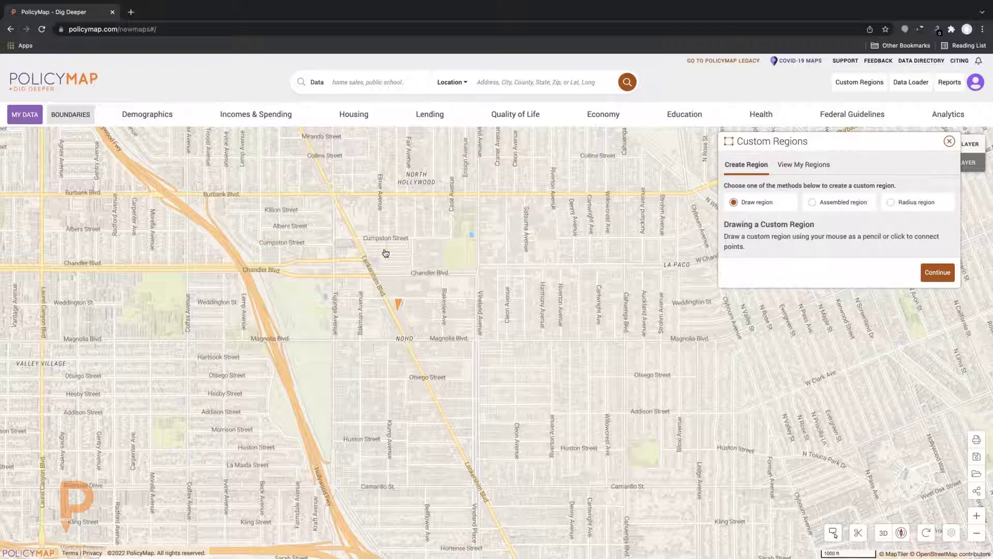
scroll(397, 272, "up", 1)
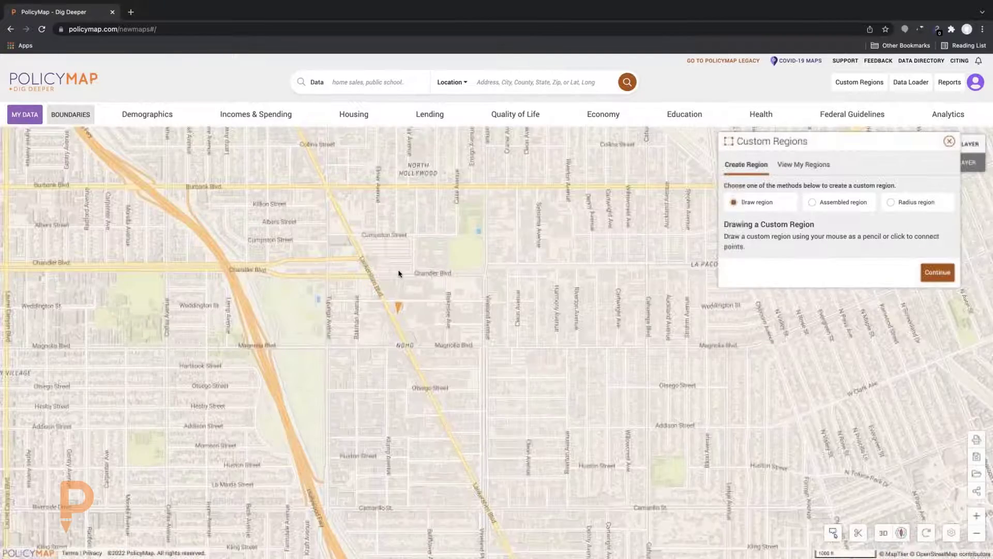
left_click(933, 275)
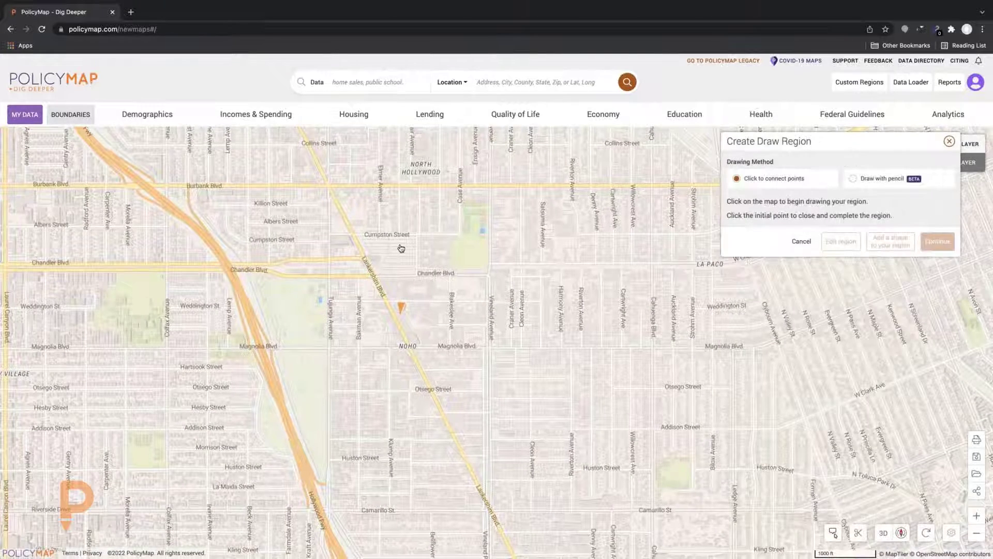
left_click(400, 244)
left_click(635, 252)
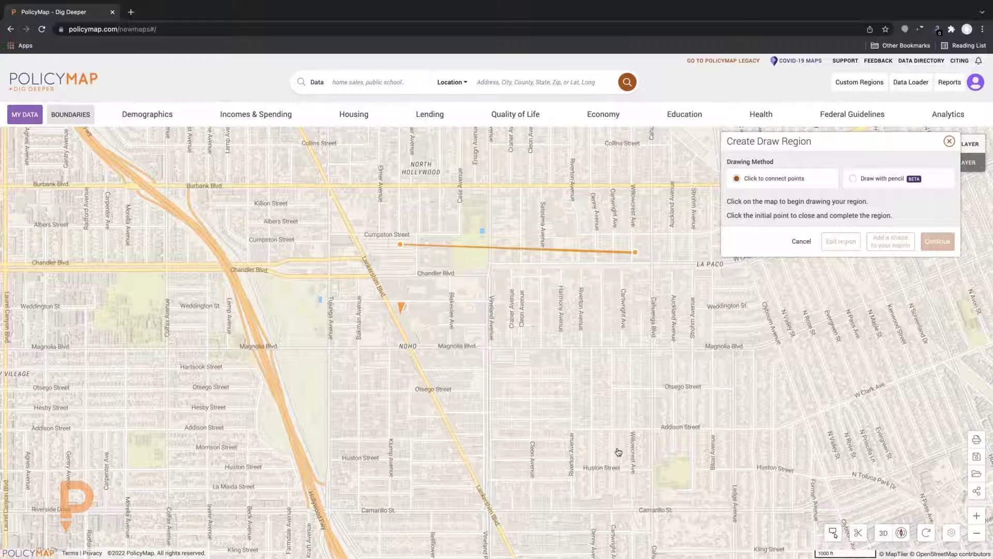
left_click(604, 499)
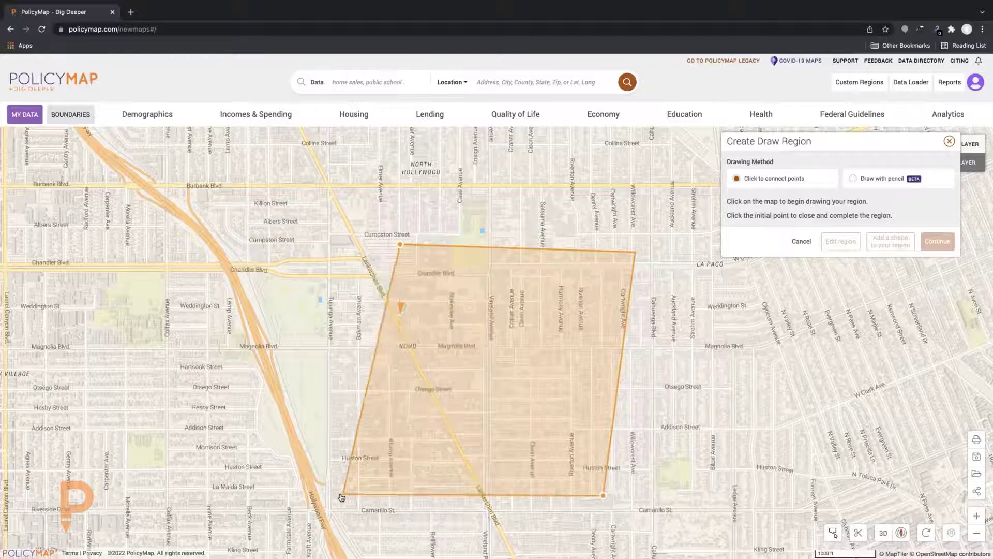
left_click(342, 497)
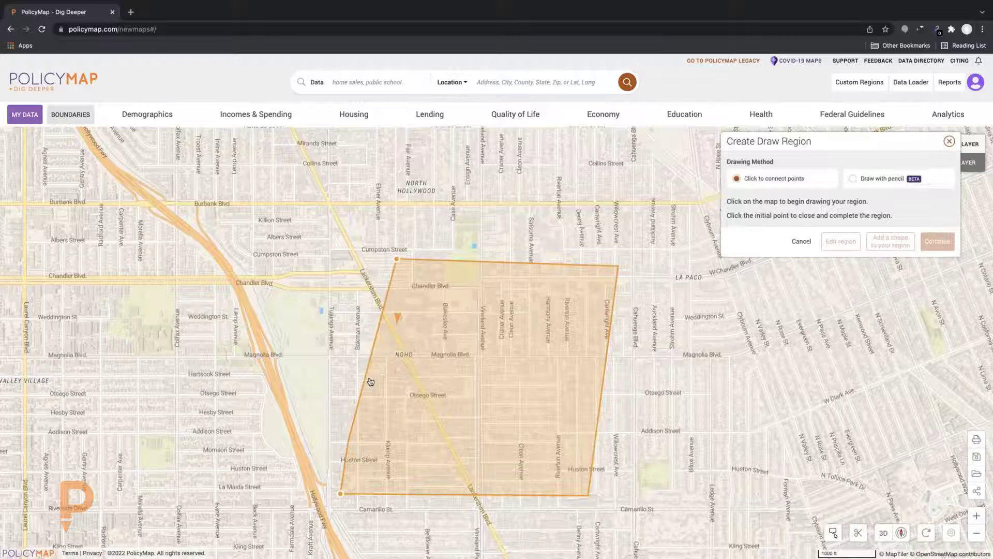
left_click(397, 261)
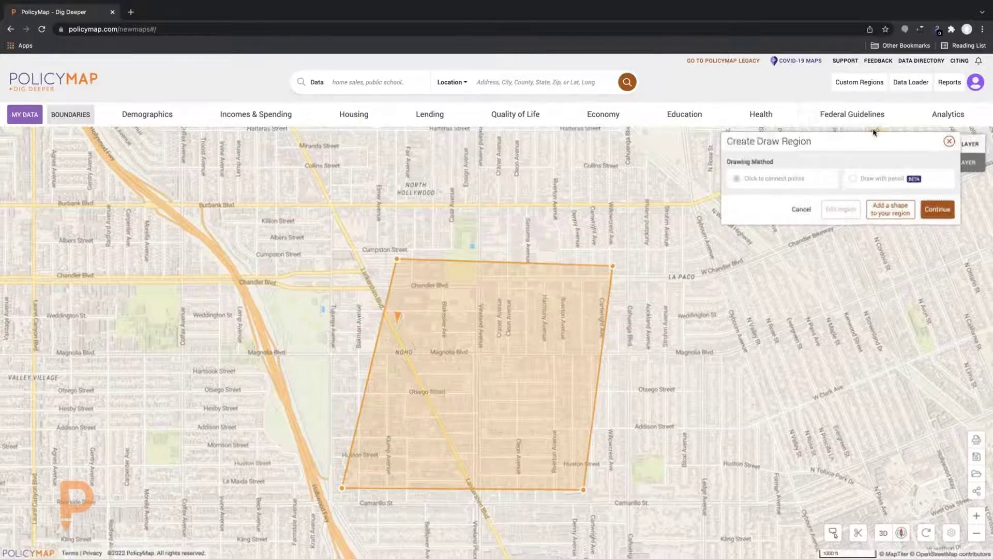
left_click(801, 209)
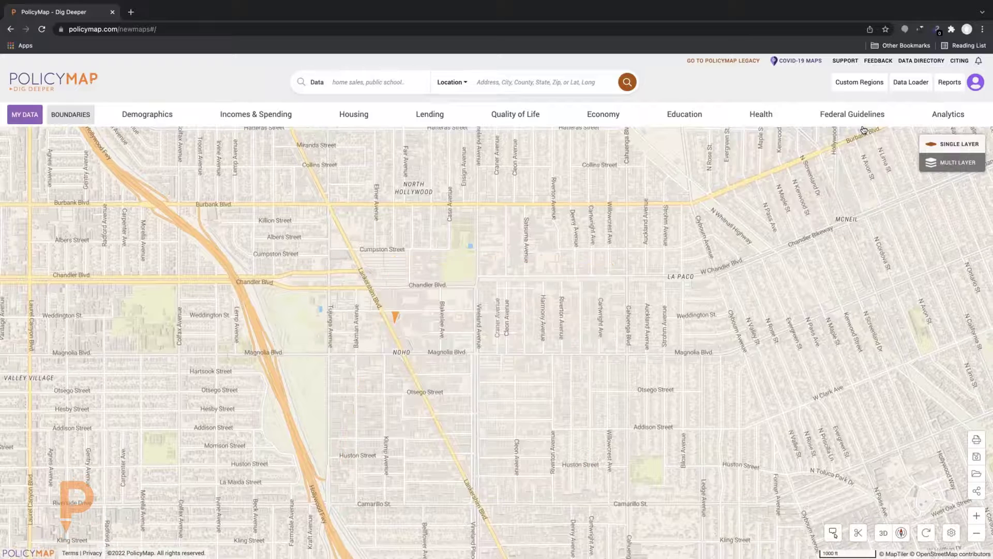
Start a radius-based custom region centred on a map point near NoHo
left_click(851, 82)
left_click(889, 202)
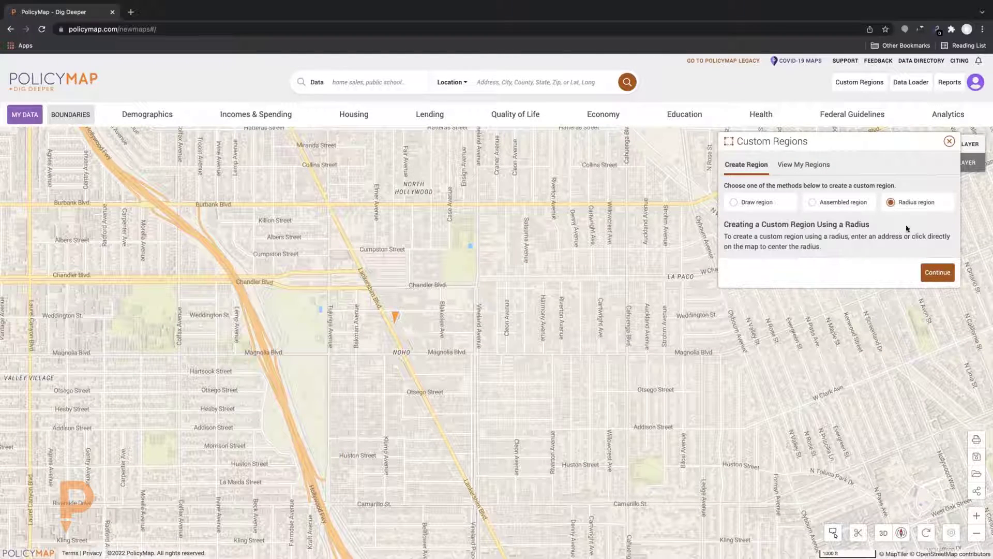
left_click(938, 272)
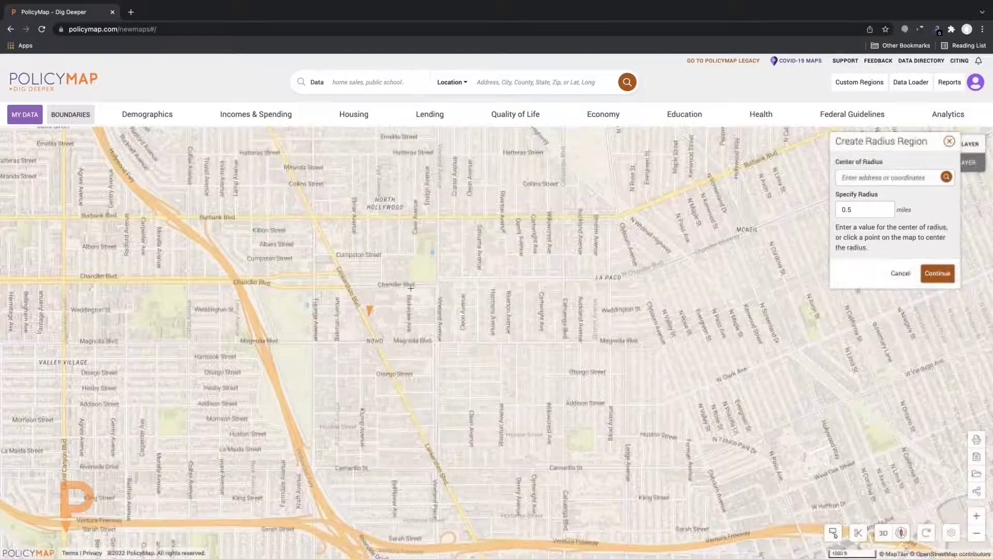
left_click(417, 315)
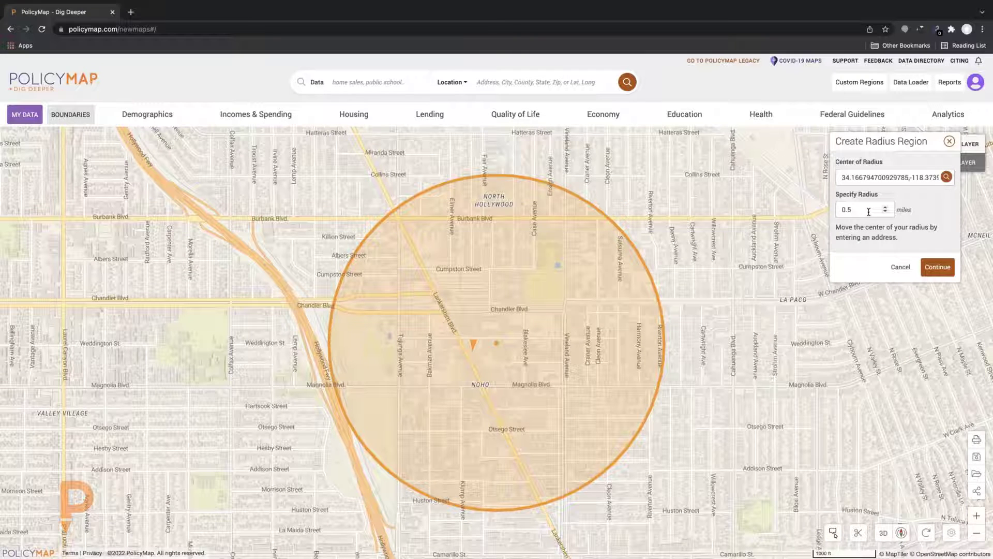
Try 1.5- and 2-mile radii, reset to 0.5 miles, cancel, and reopen Custom Regions
left_click(886, 209)
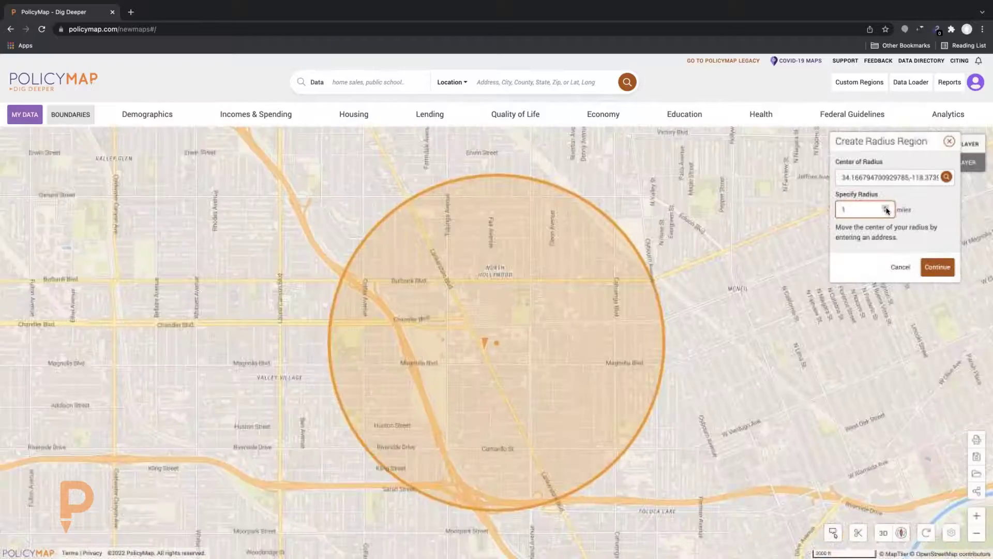
left_click(887, 209)
left_click(886, 207)
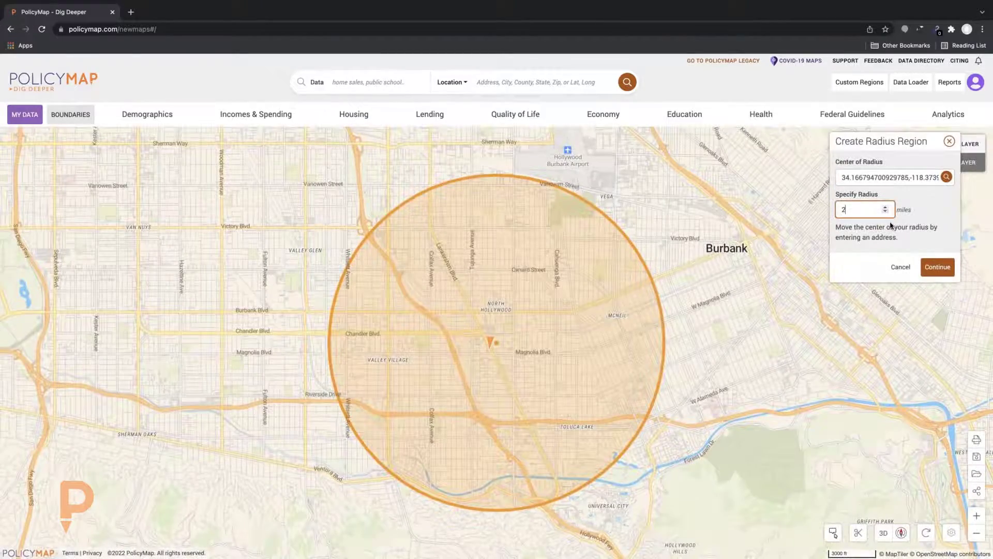
key("Down")
key("Down")
key("Down")
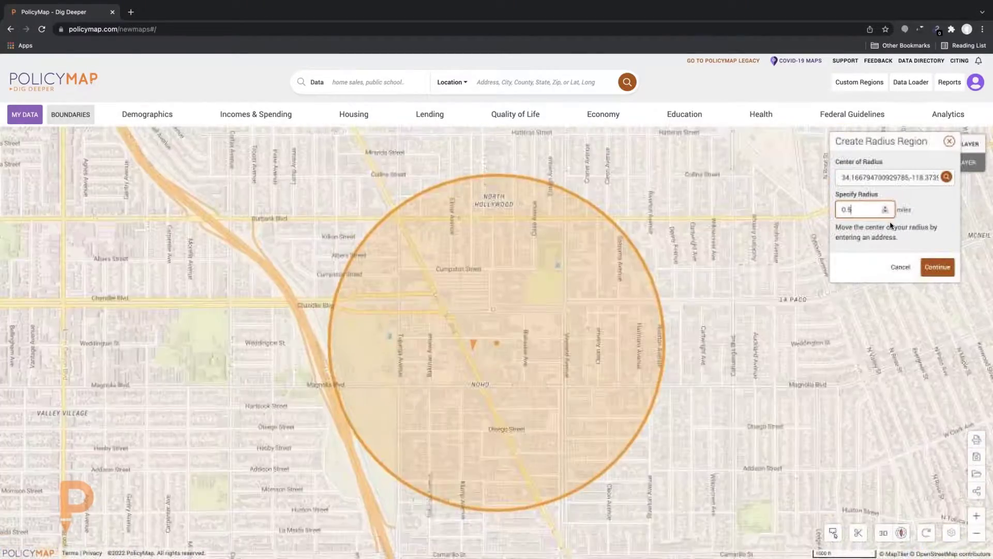
left_click(900, 267)
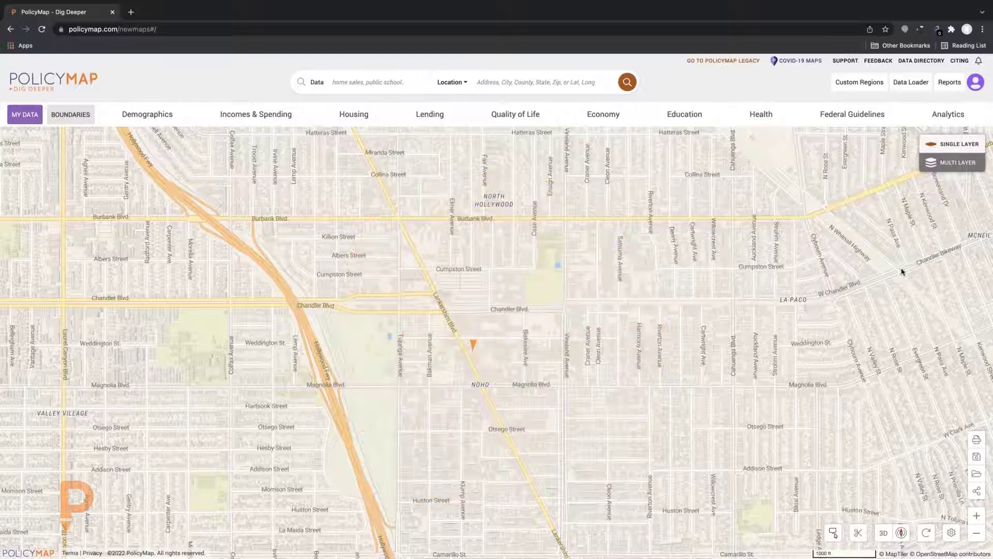
left_click(869, 84)
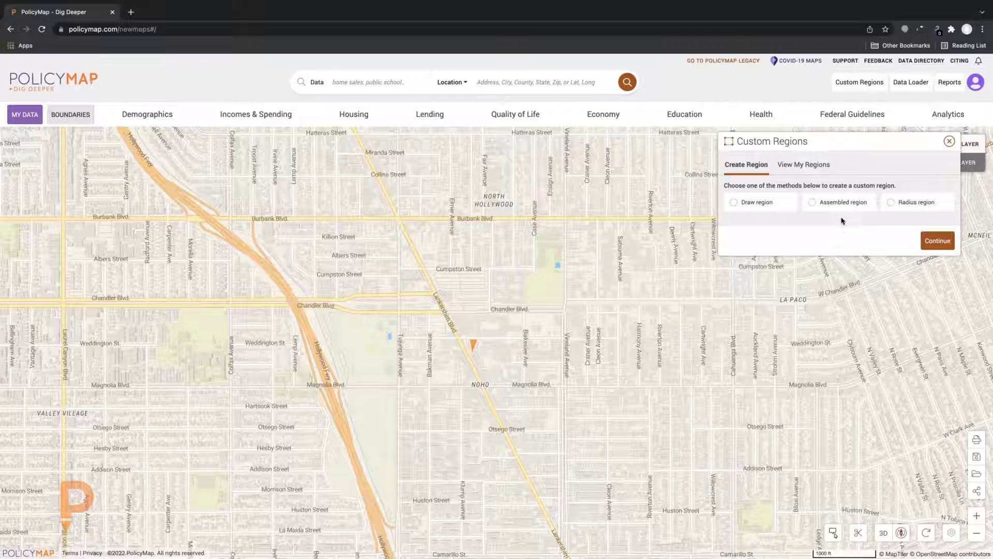
Start an assembled region using Census Tract, 2000 as the boundary type
left_click(813, 203)
left_click(934, 273)
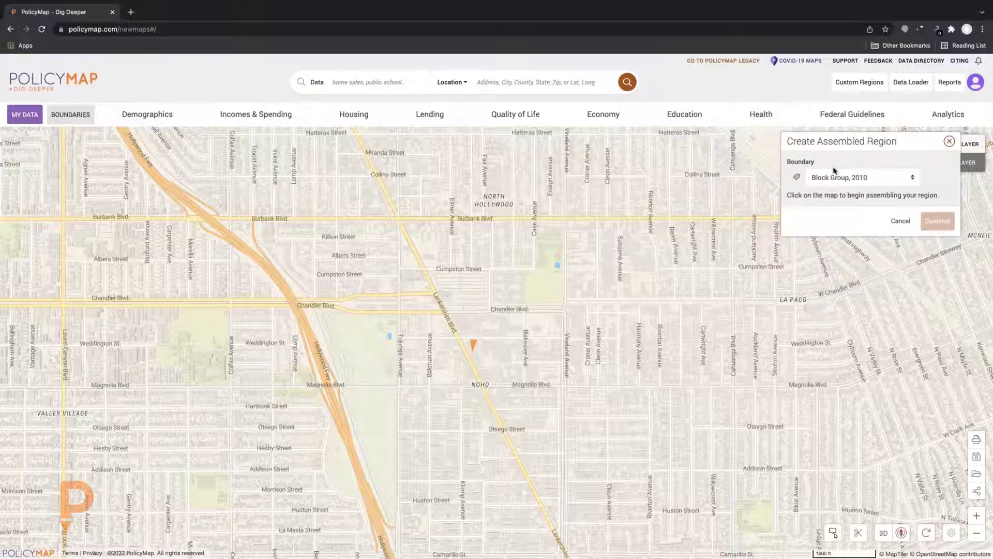
left_click(841, 177)
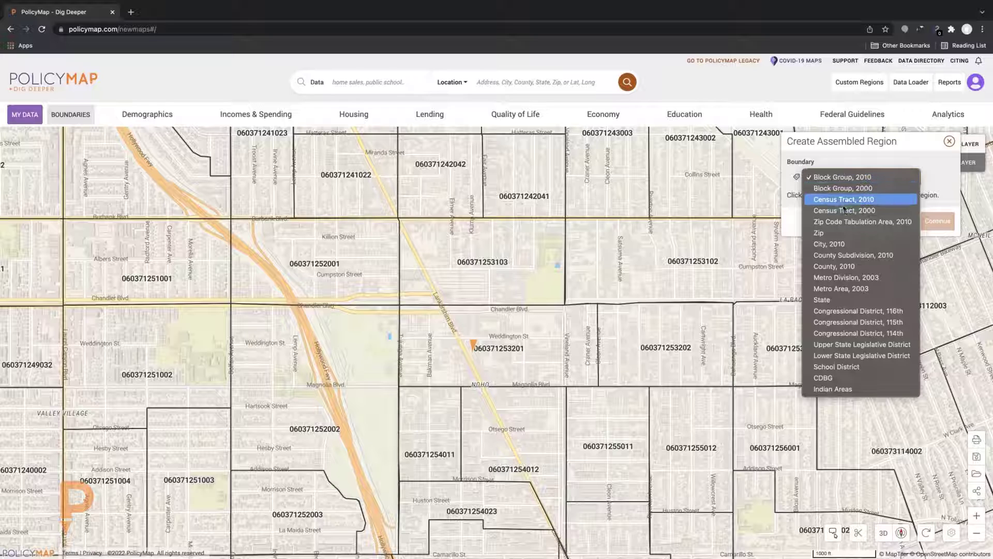
key("Return")
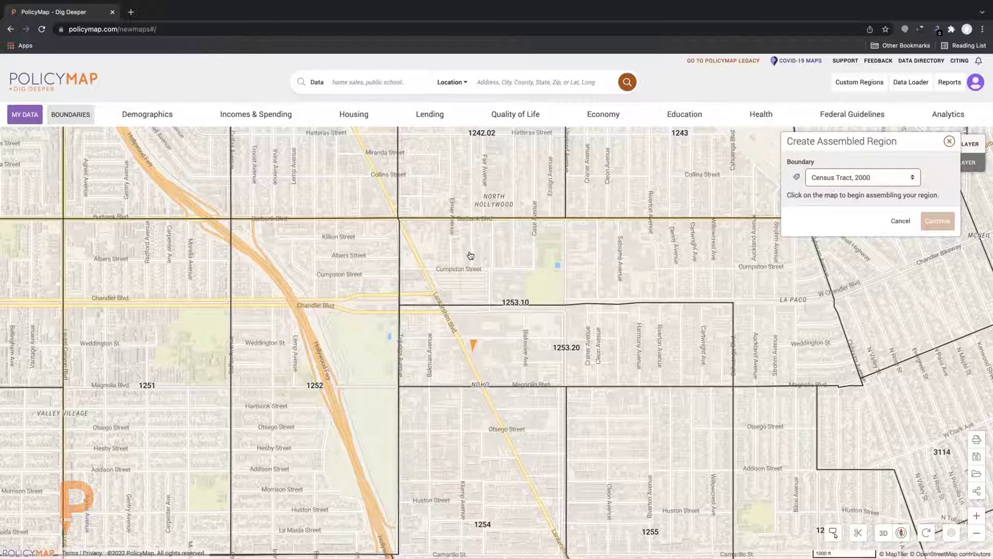
Select eight tracts including 1253.10, 1252, 1242.02, 1243, 1253.20, 1254 and 1255, then continue
left_click(482, 266)
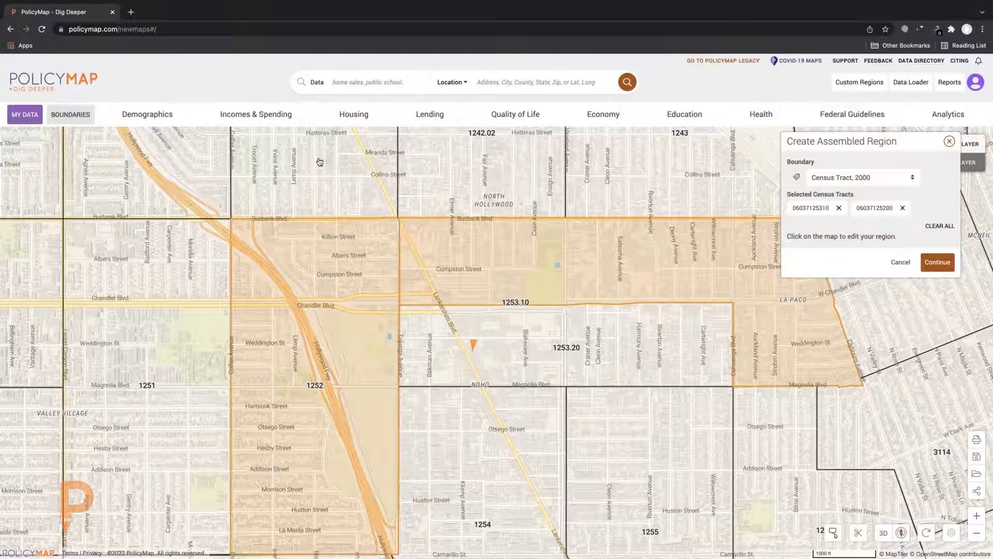
left_click(303, 239)
left_click(321, 171)
left_click(512, 185)
left_click(607, 188)
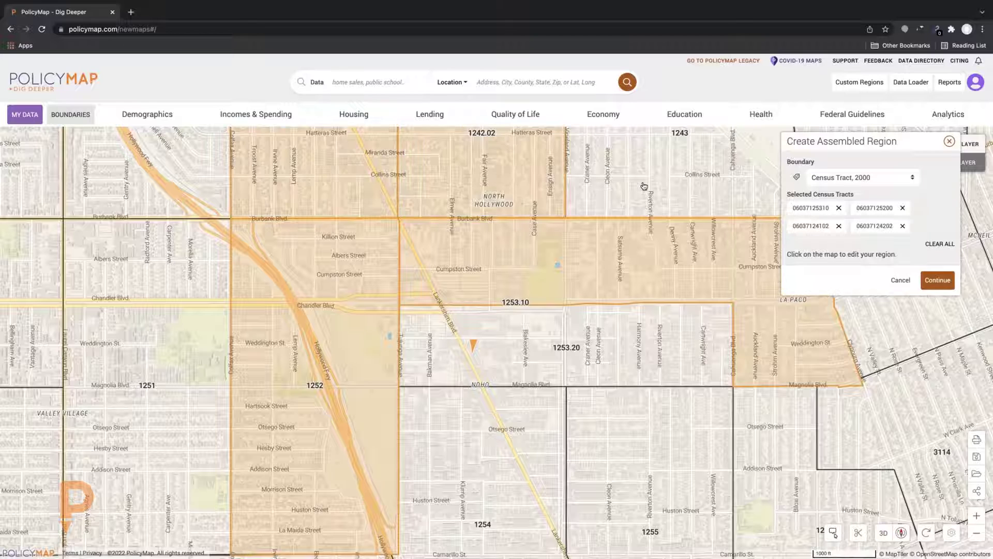
left_click(518, 364)
left_click(512, 475)
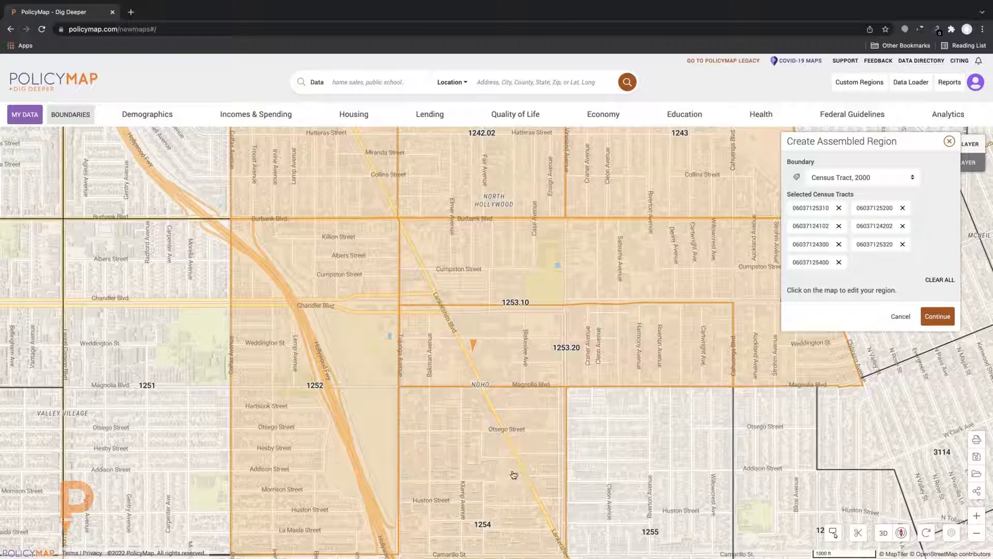
left_click(644, 478)
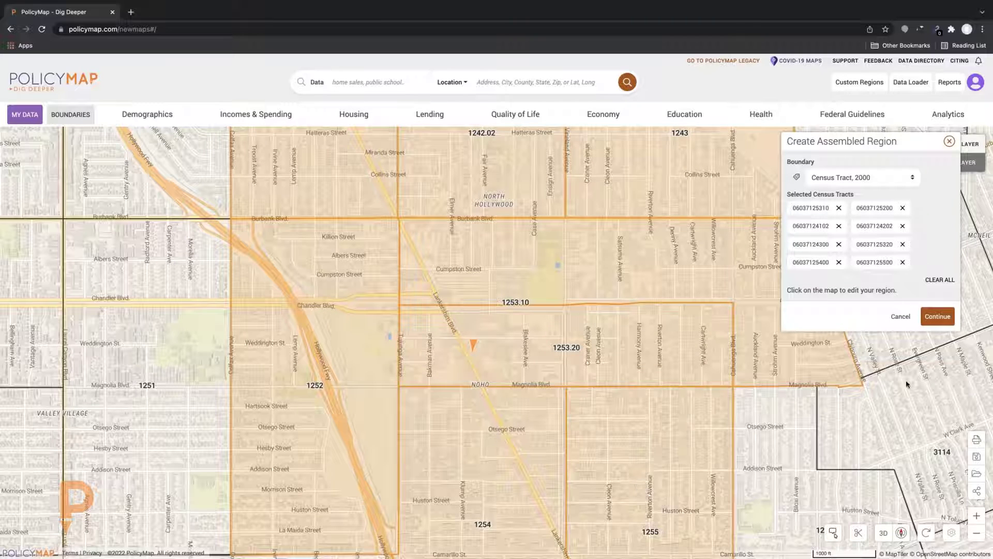
left_click(937, 321)
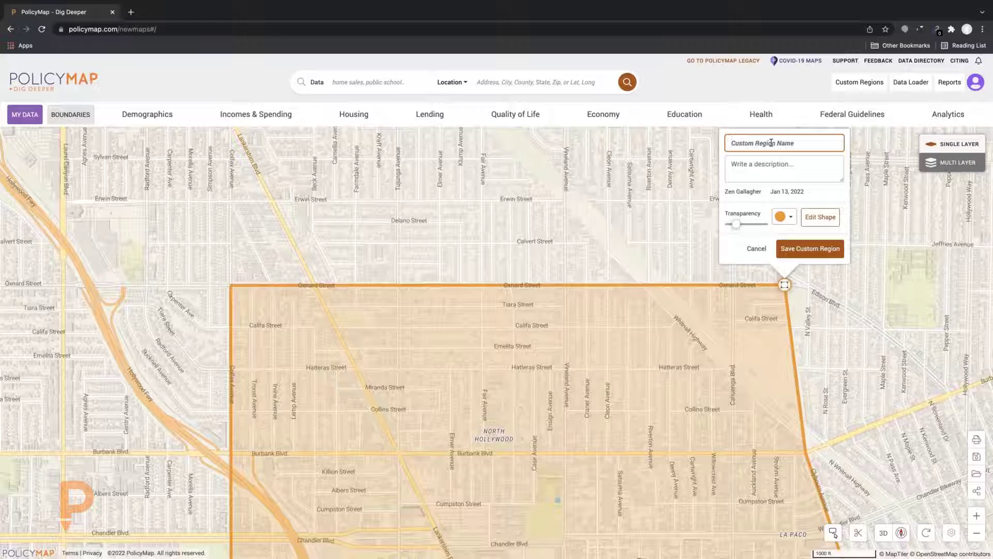
Name the region 'Avivar Test', adjust its transparency, keep the orange fill, and save it
type("Avivar Test")
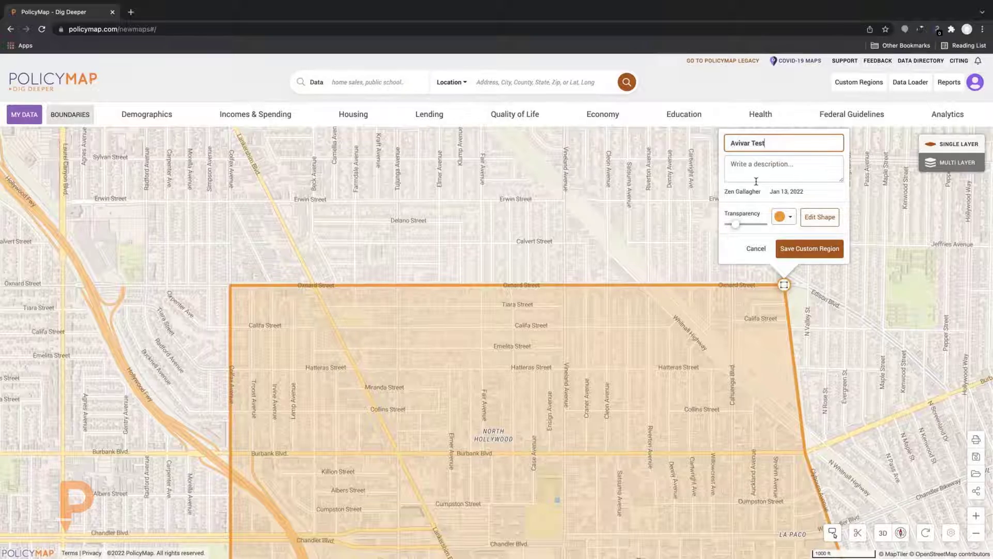
left_click(738, 225)
mouse_move(738, 229)
left_mouse_down()
mouse_move(759, 228)
mouse_move(737, 226)
left_mouse_up()
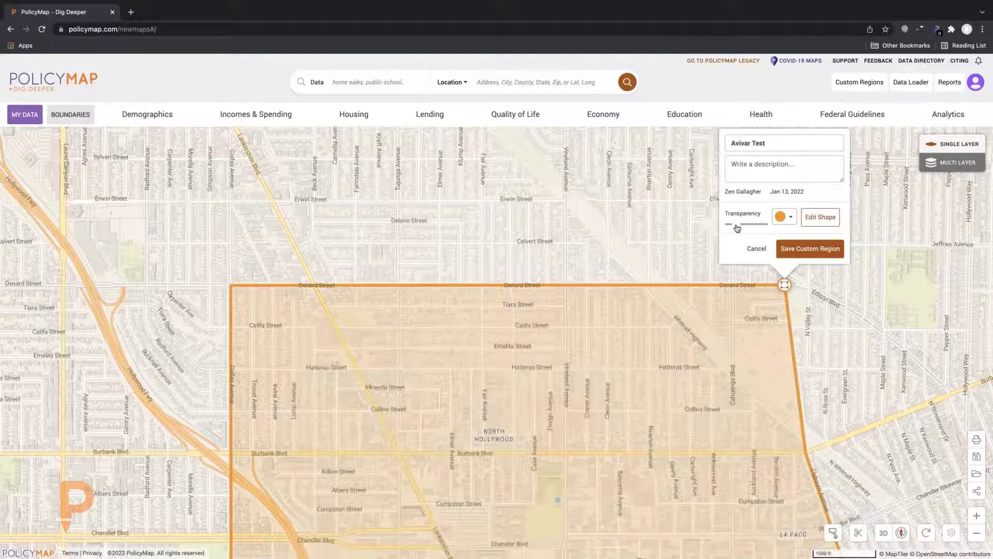
left_click(791, 222)
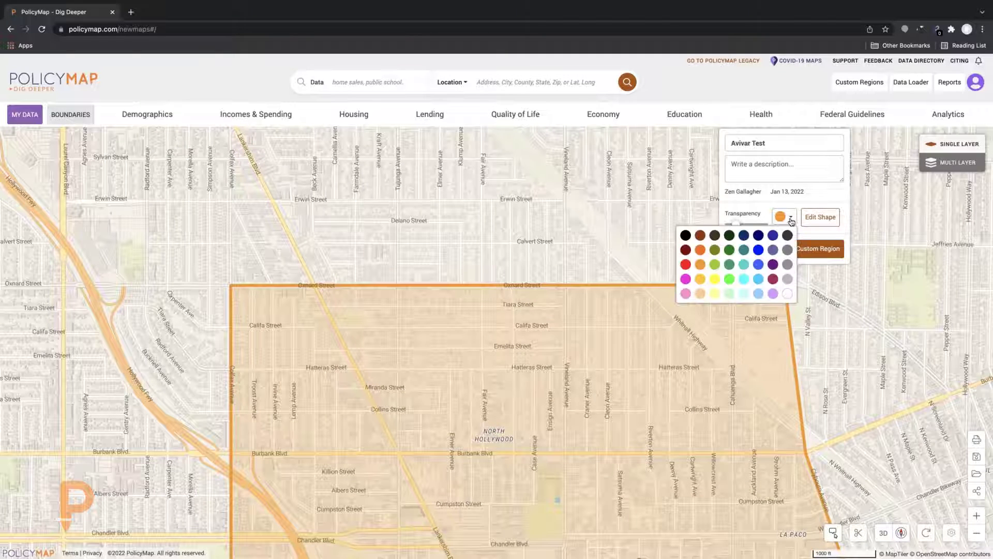
left_click(791, 222)
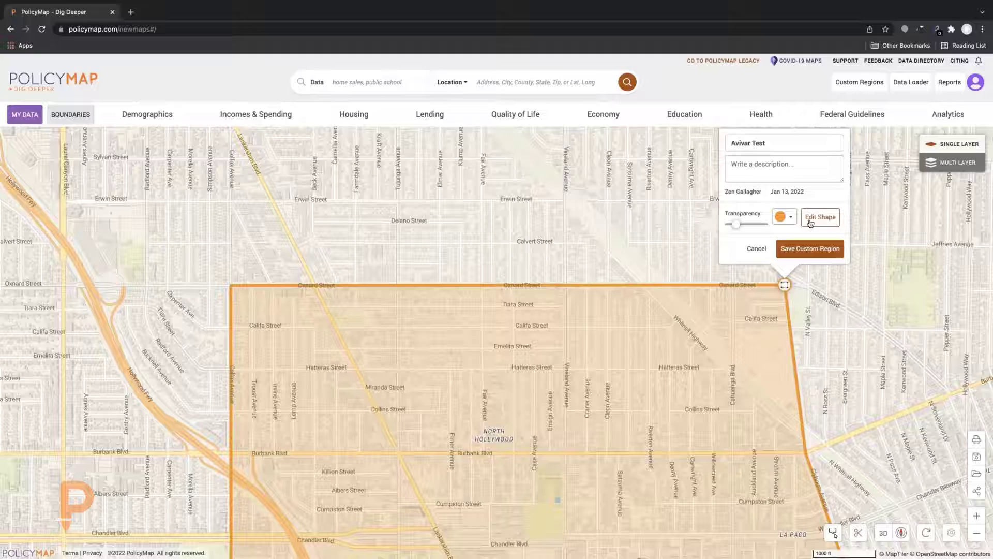
left_click(805, 251)
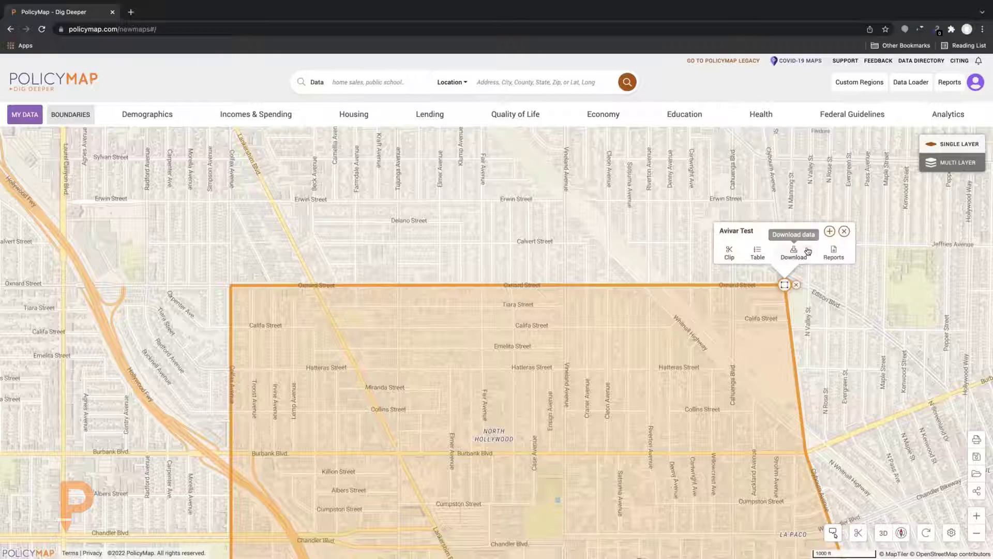
left_click_drag(684, 244, 686, 122)
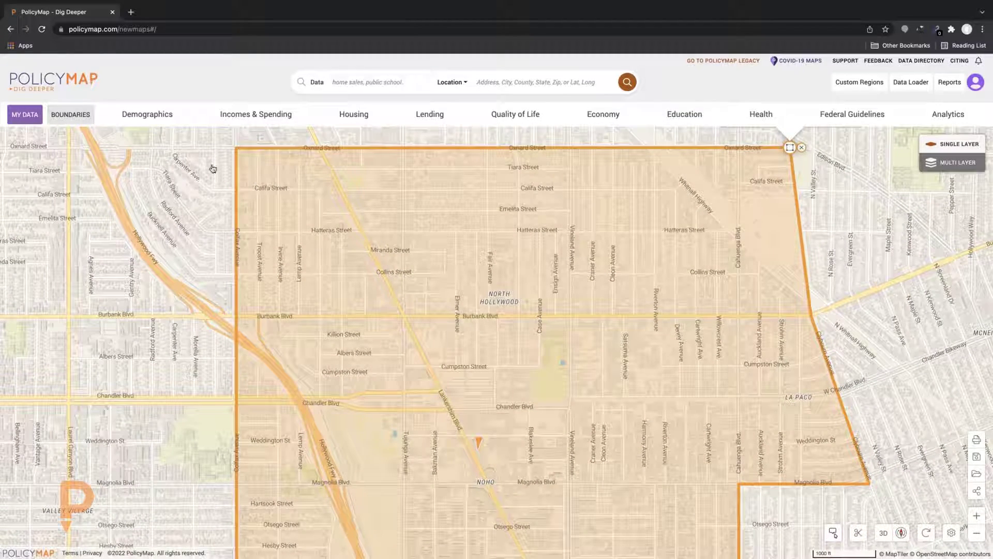
Map median family income for all families from Incomes & Spending > Income
left_click(235, 120)
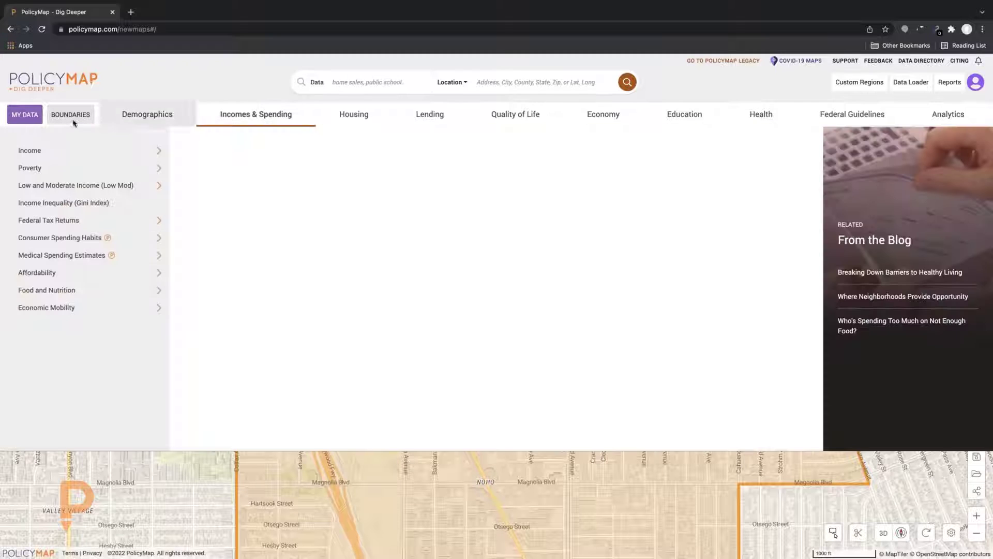
left_click(72, 154)
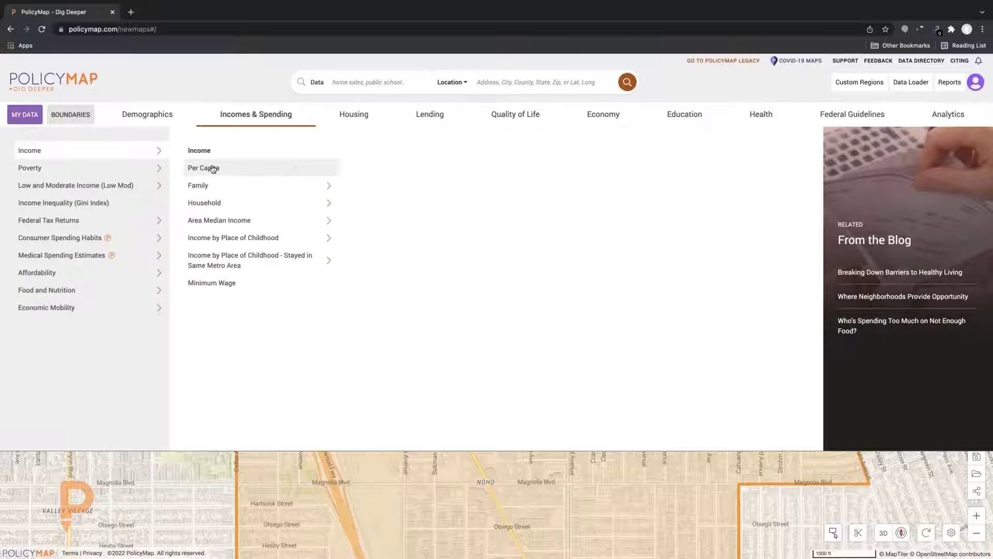
mouse_move(316, 192)
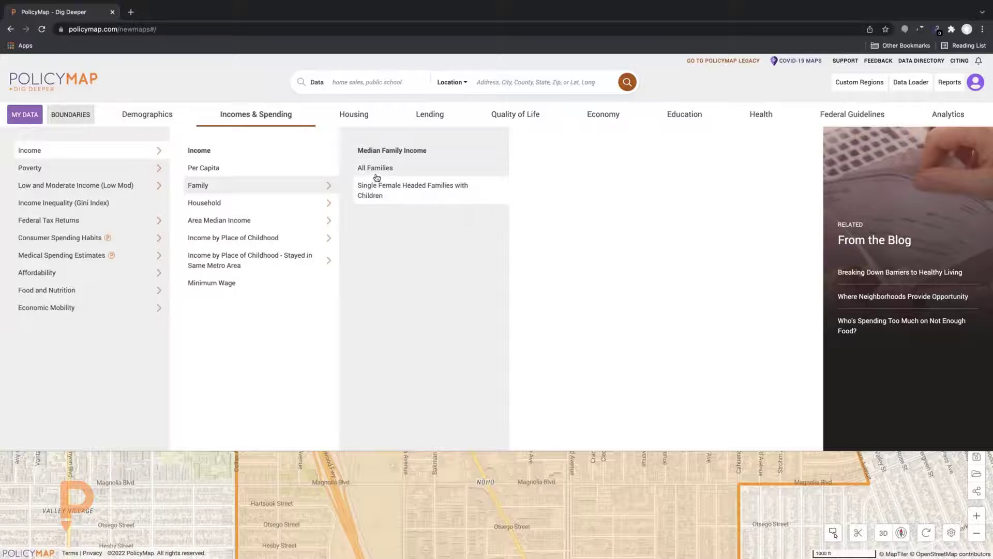
left_click(377, 176)
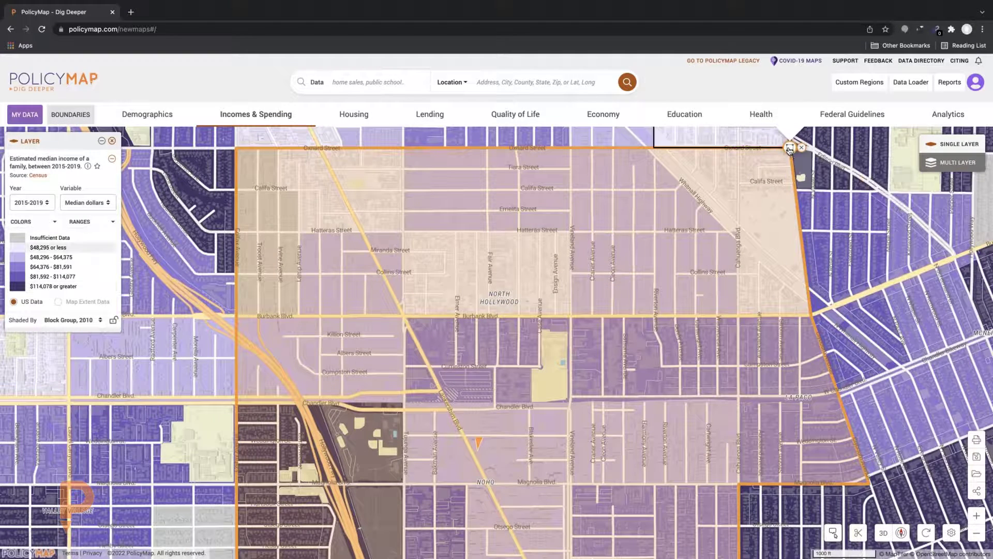
Clip the income shading to the Avivar Test region
scroll(807, 186, "up", 1)
scroll(813, 193, "down", 1)
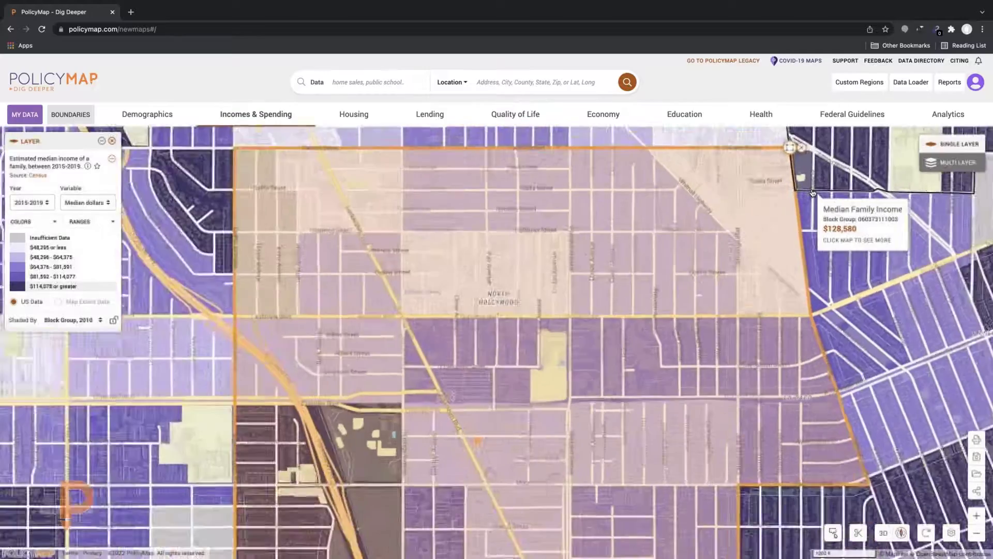
scroll(776, 228, "down", 1)
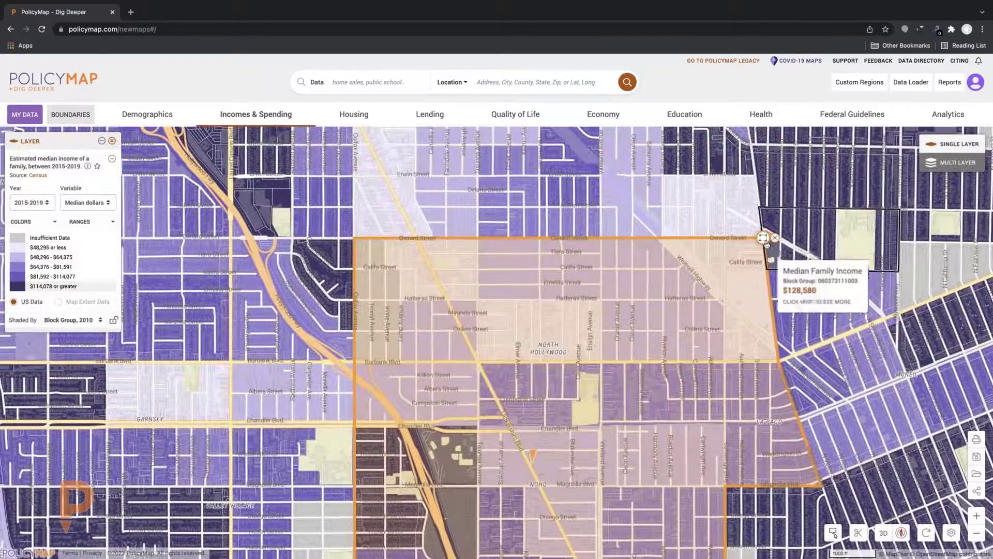
left_click(764, 238)
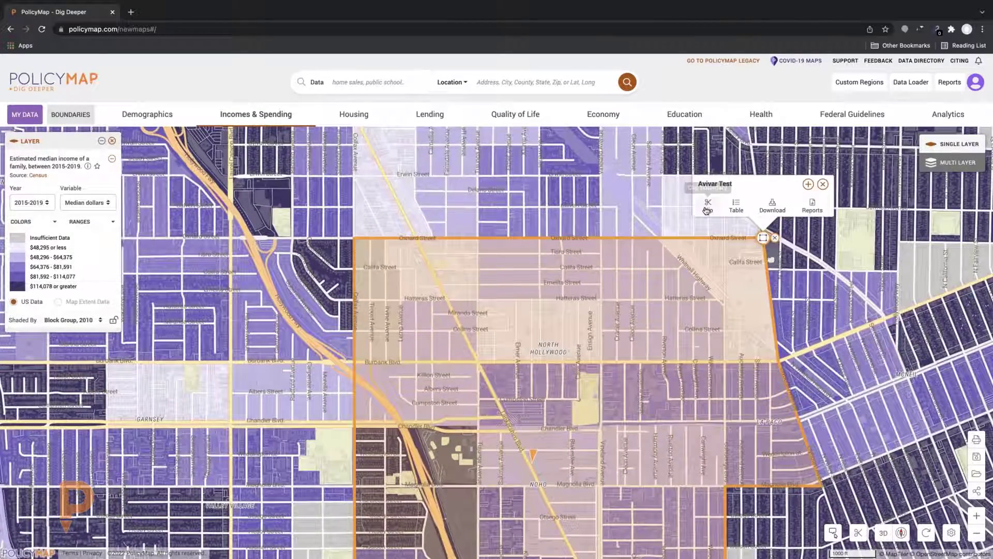
left_click(707, 206)
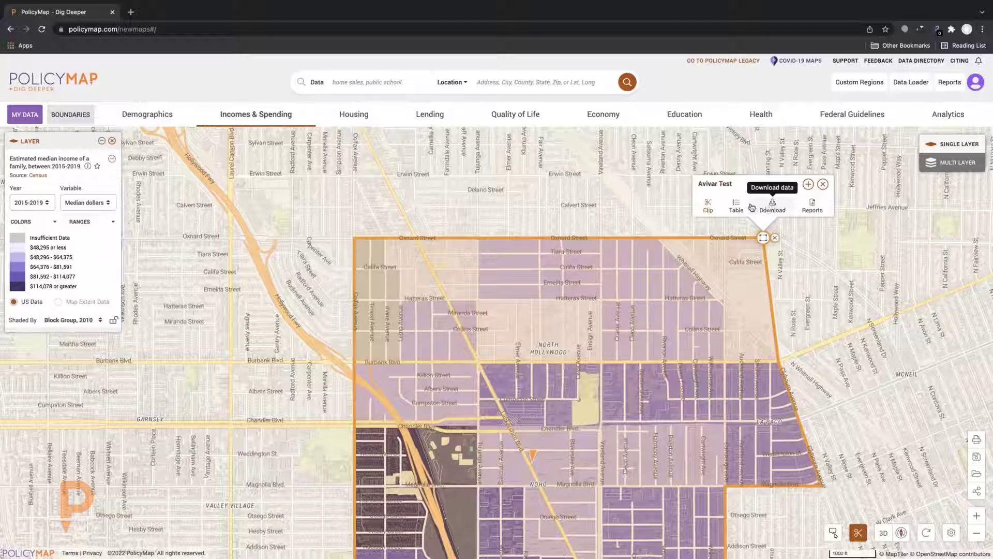
Close the region options, remove the Avivar Test outline, and pan toward the southern block groups
left_click(823, 185)
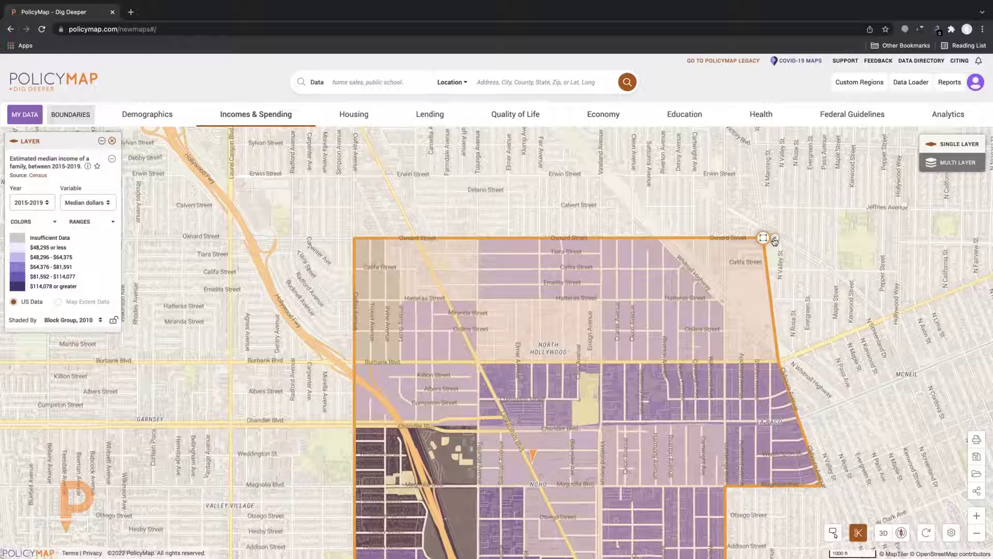
left_click(775, 240)
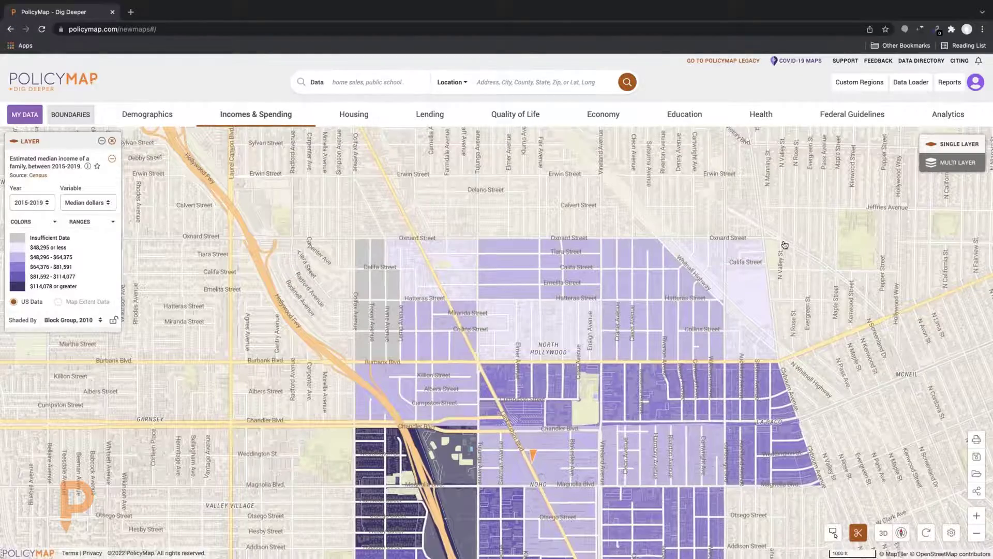
left_click_drag(784, 244, 760, 228)
left_click_drag(444, 420, 414, 357)
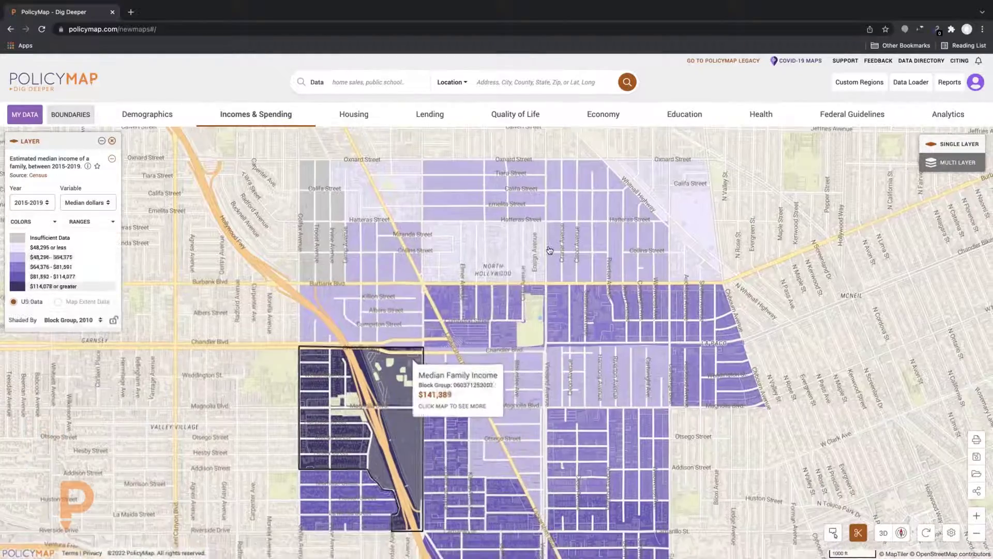
Inspect southern block groups, then clear the block-group filter so shading covers the whole map
left_click(550, 250)
left_click(776, 204)
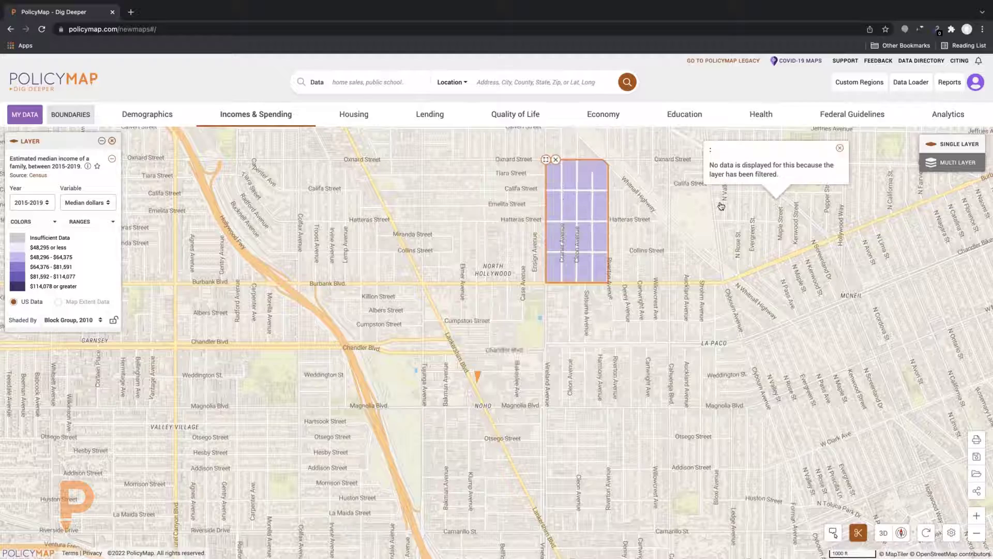
left_click(556, 160)
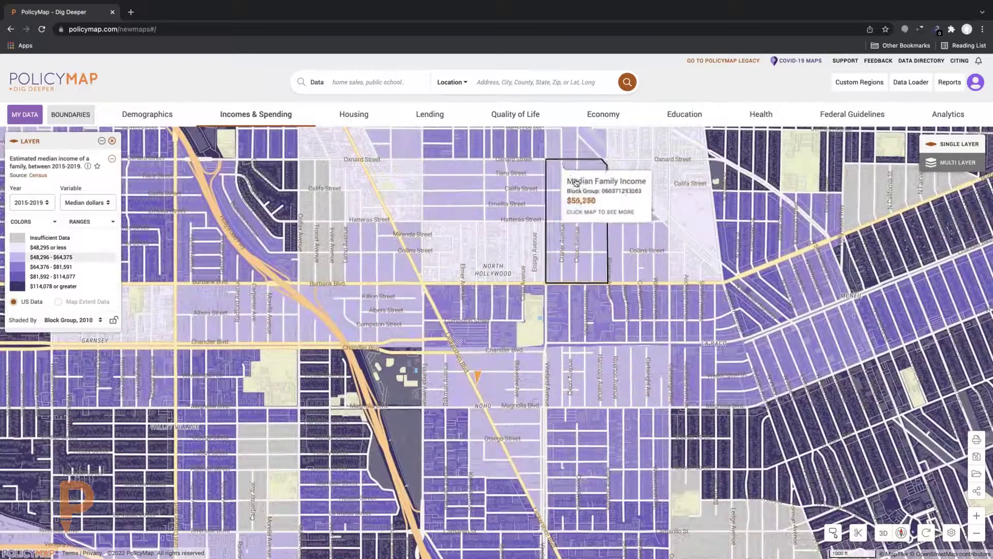
mouse_move(806, 215)
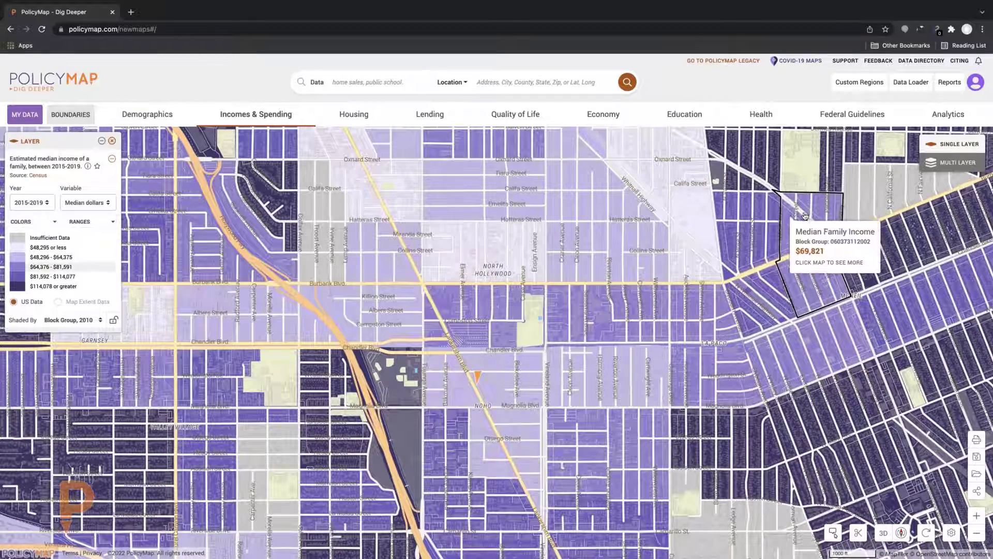
Switch to Multi Layer and set the median family income minimum to $60,000
left_click(951, 163)
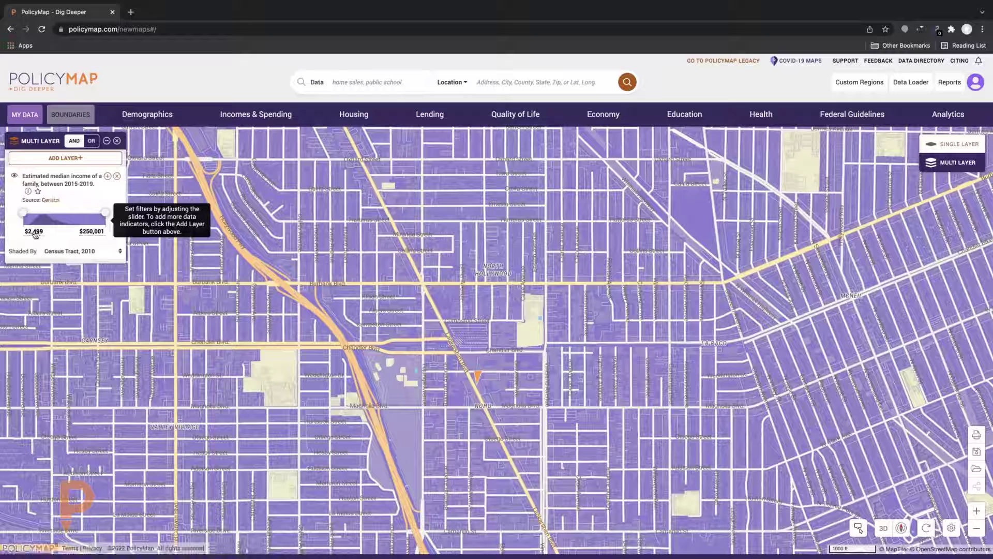
left_click_drag(22, 212, 39, 212)
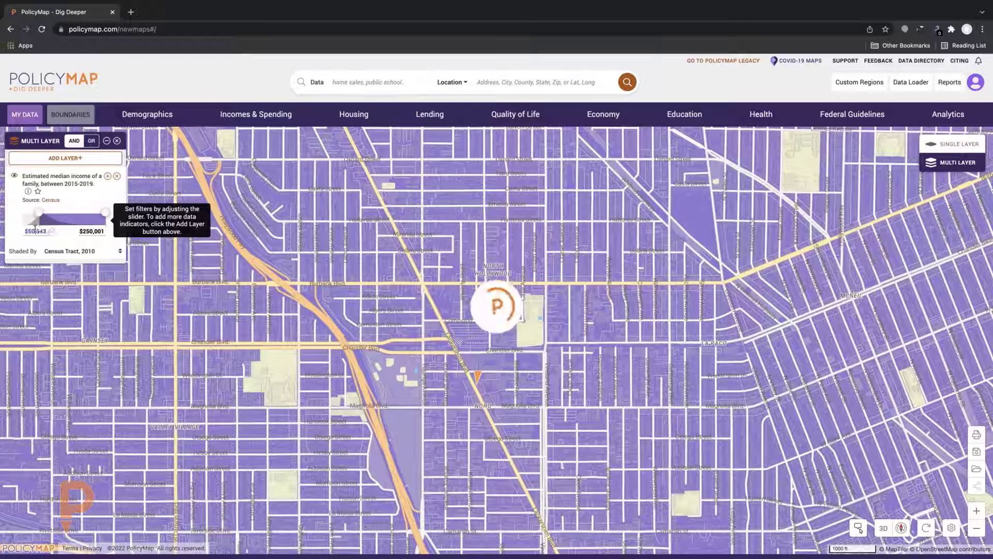
key("BackSpace")
key("BackSpace")
key("BackSpace")
key("BackSpace")
key("BackSpace")
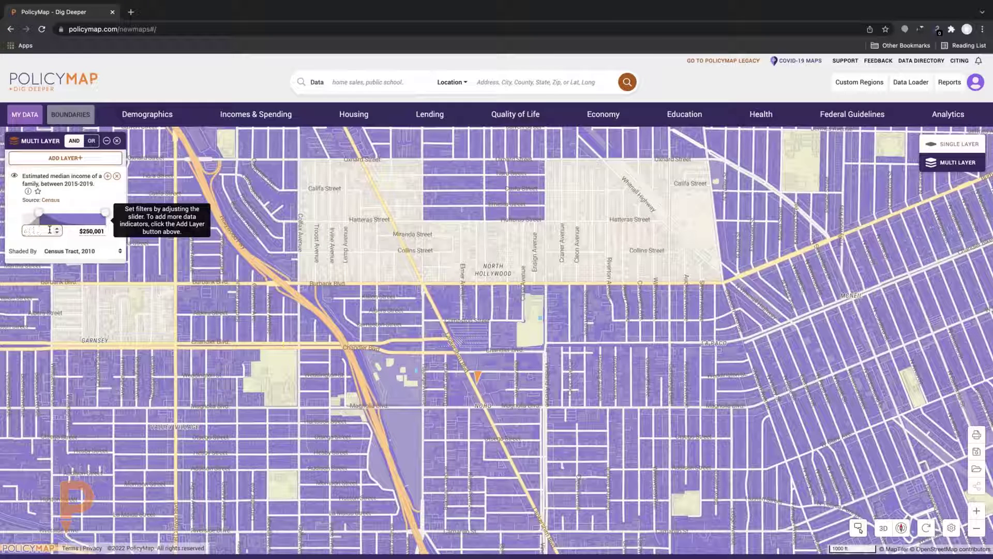
type("40000")
key("Return")
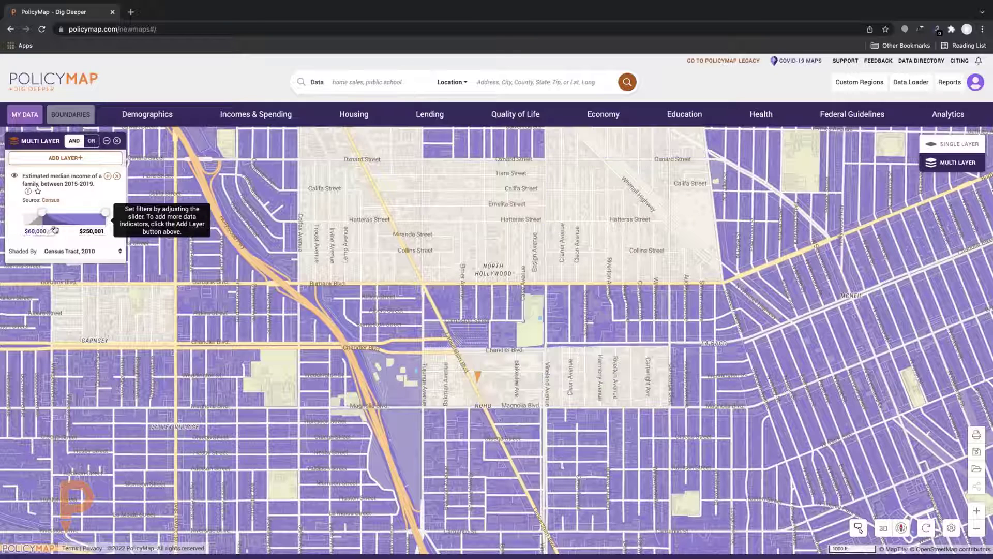
Set the median family income maximum to $150,000
left_click(87, 230)
key("BackSpace")
key("BackSpace")
key("BackSpace")
key("BackSpace")
key("BackSpace")
key("BackSpace")
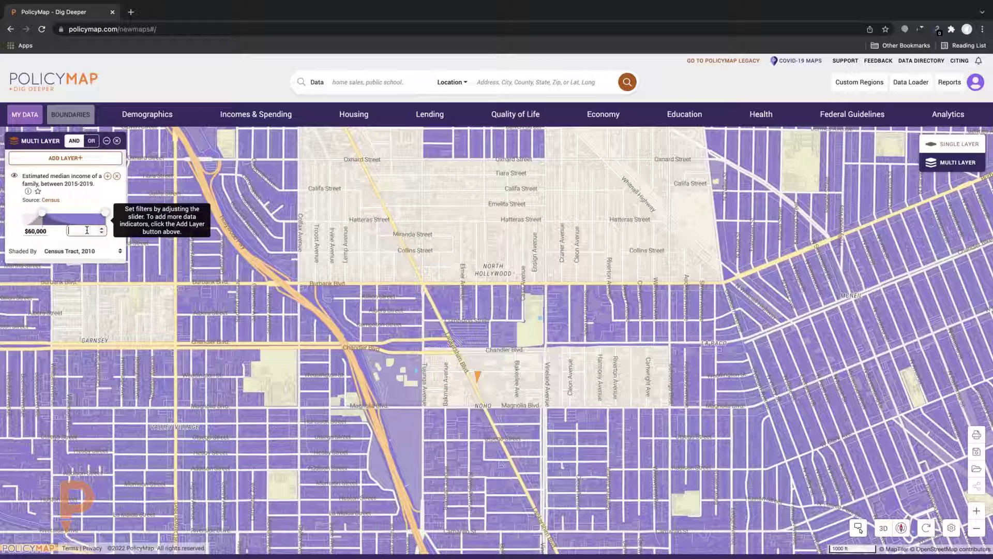
type("1")
type("50,")
type("0000")
key("Return")
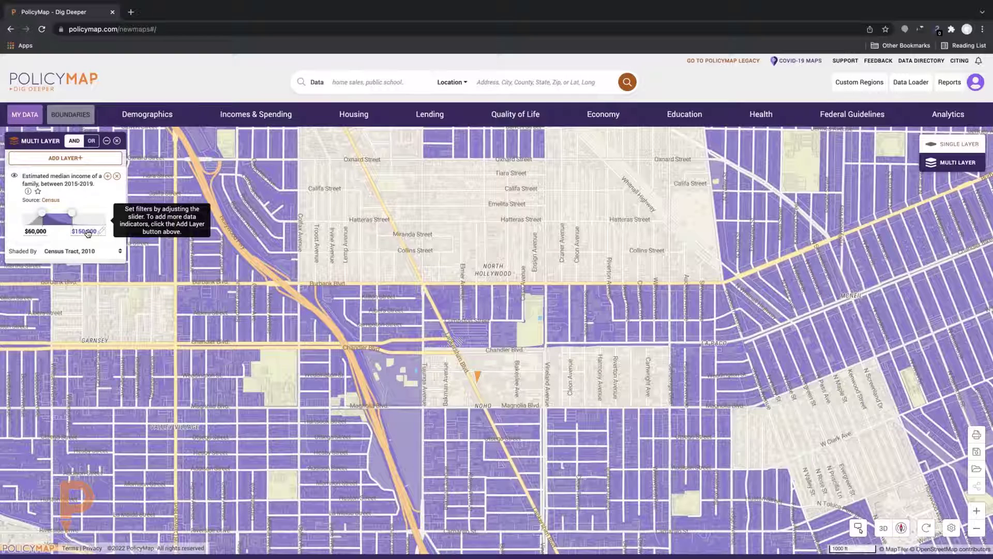
scroll(444, 263, "down", 3)
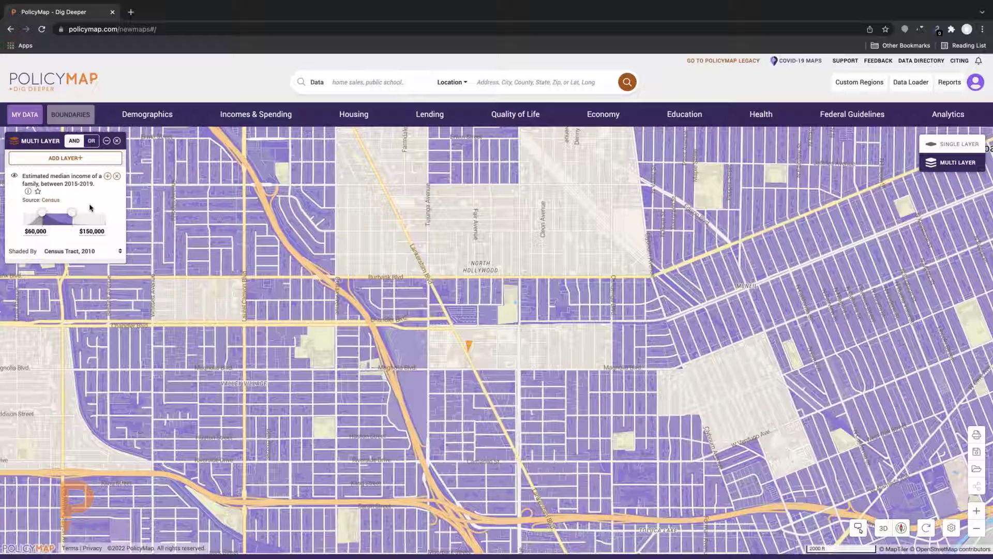
Add the 2015-2019 renters Cost Burdened layer from Housing > Affordability and Cost Burdens
left_click(355, 117)
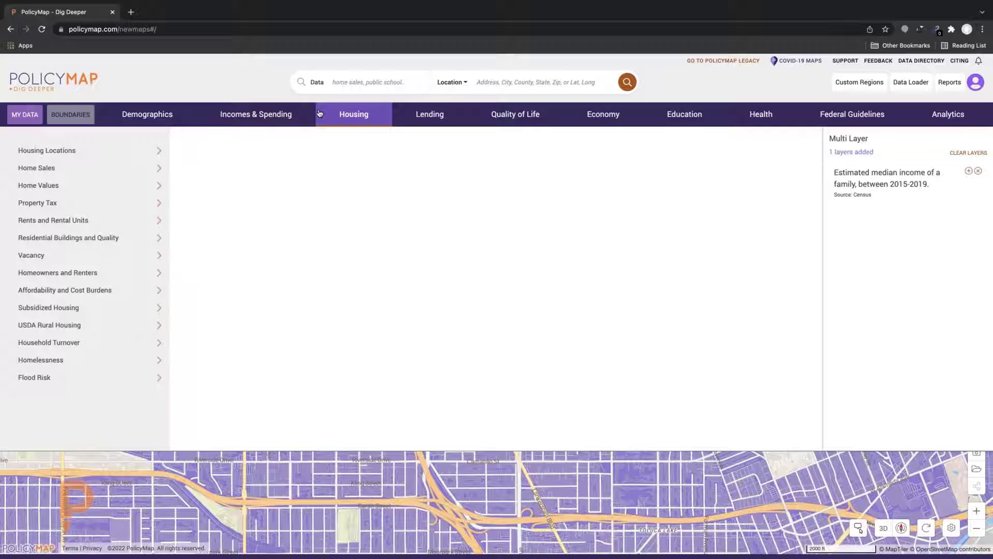
left_click(93, 170)
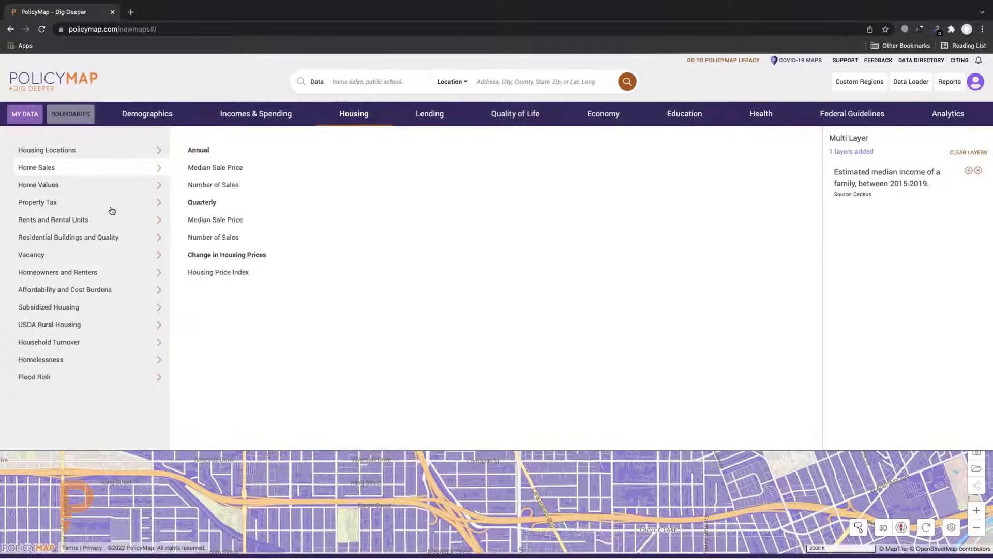
left_click(120, 290)
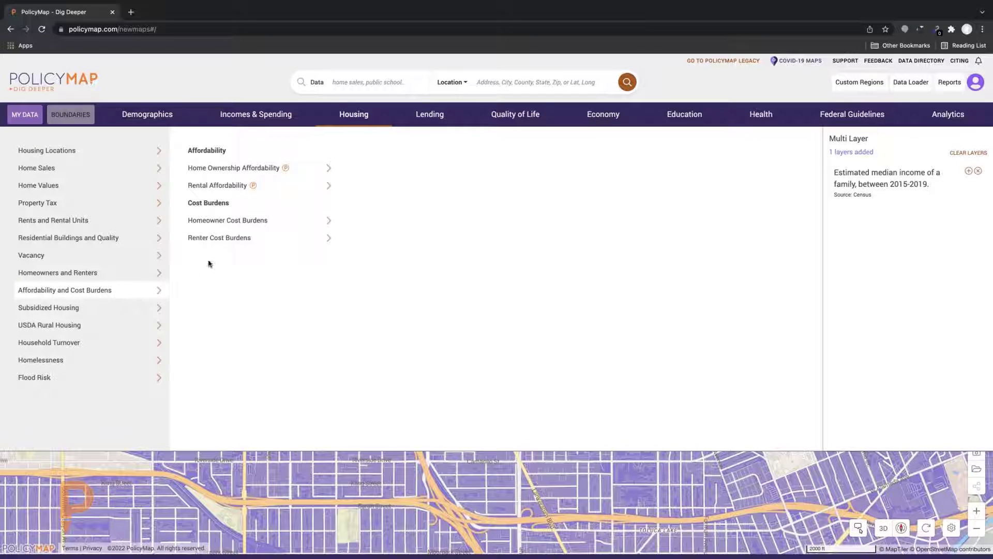
left_click(218, 238)
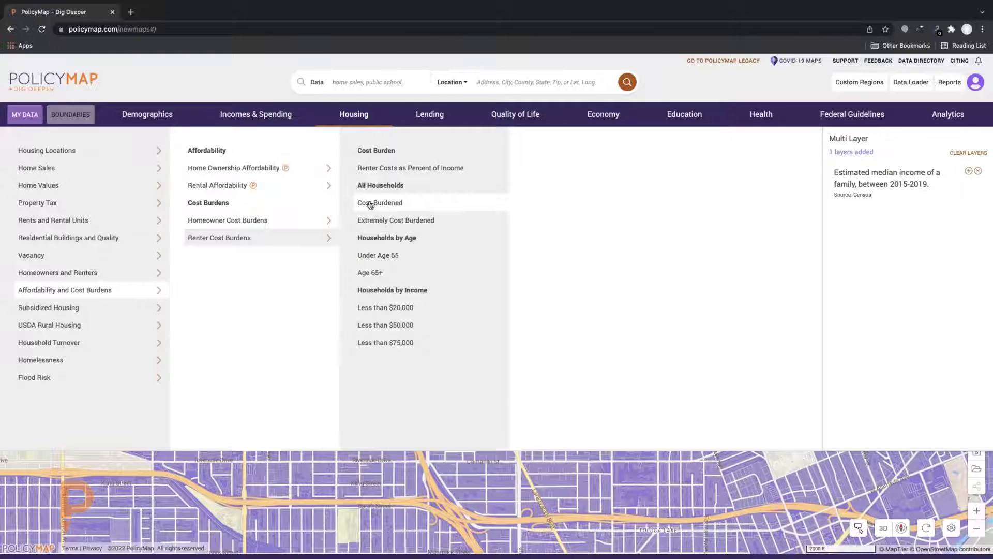
left_click(370, 205)
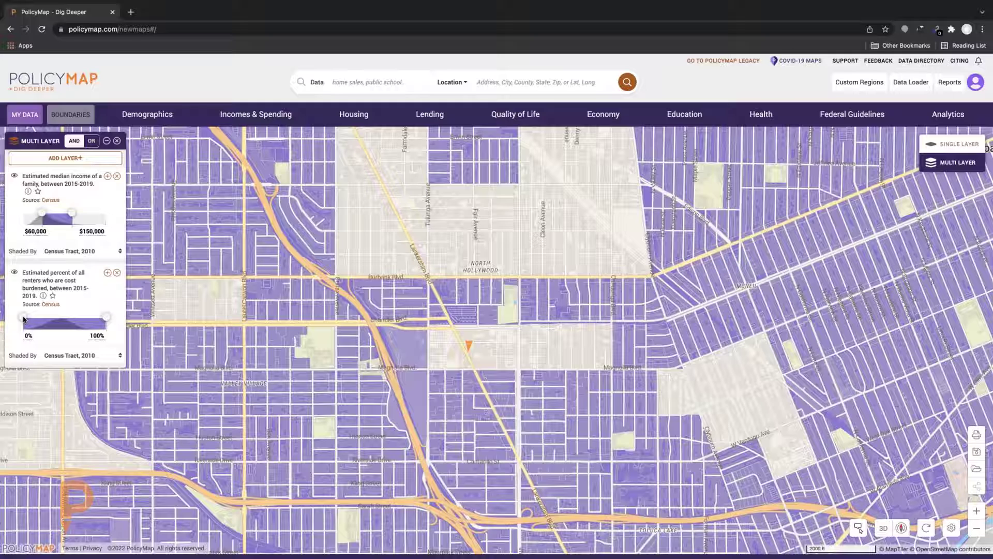
Raise the renter cost-burden minimum to 50%, keeping only 50–100% burdened tracts
left_click_drag(24, 317, 64, 317)
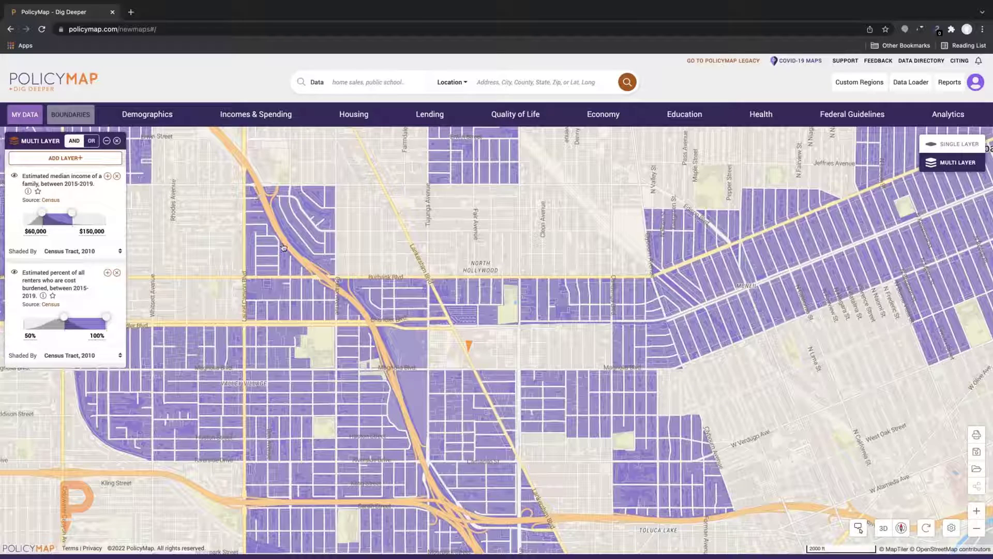
scroll(283, 246, "up", 1)
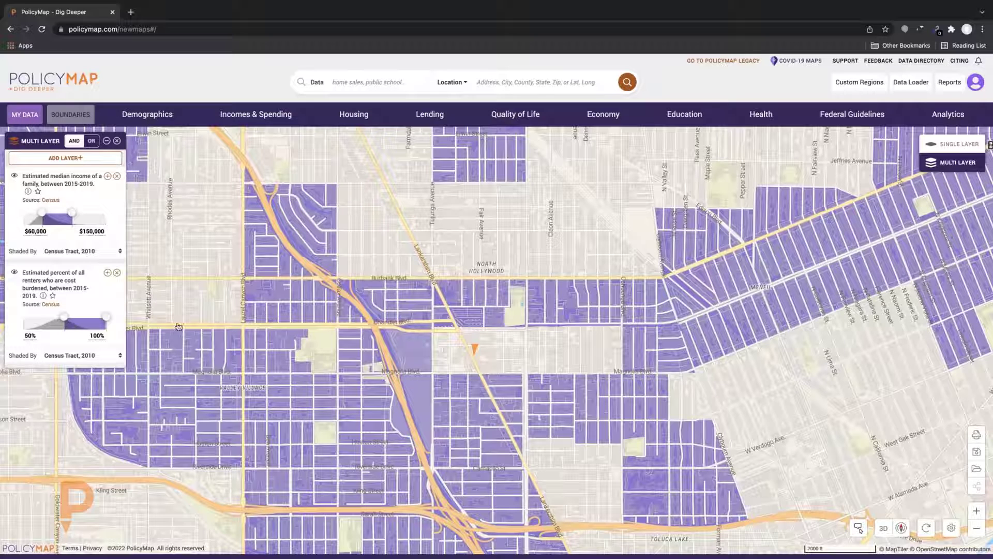
left_click(307, 307)
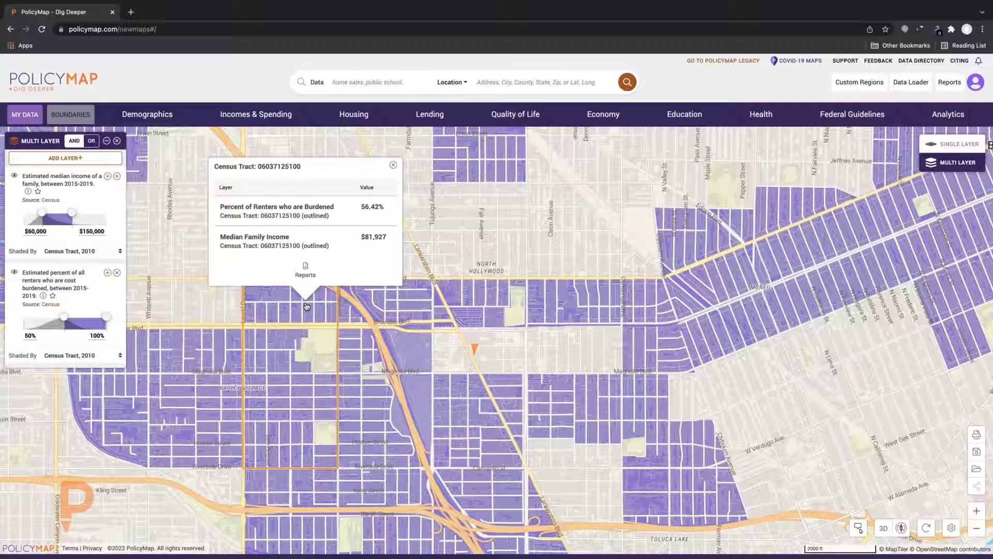
left_click(420, 304)
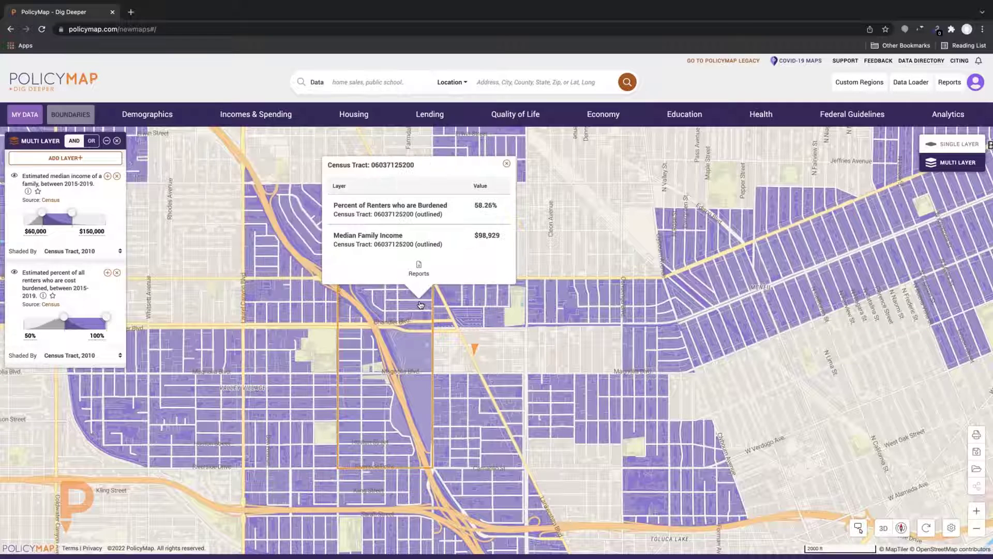
left_click(497, 311)
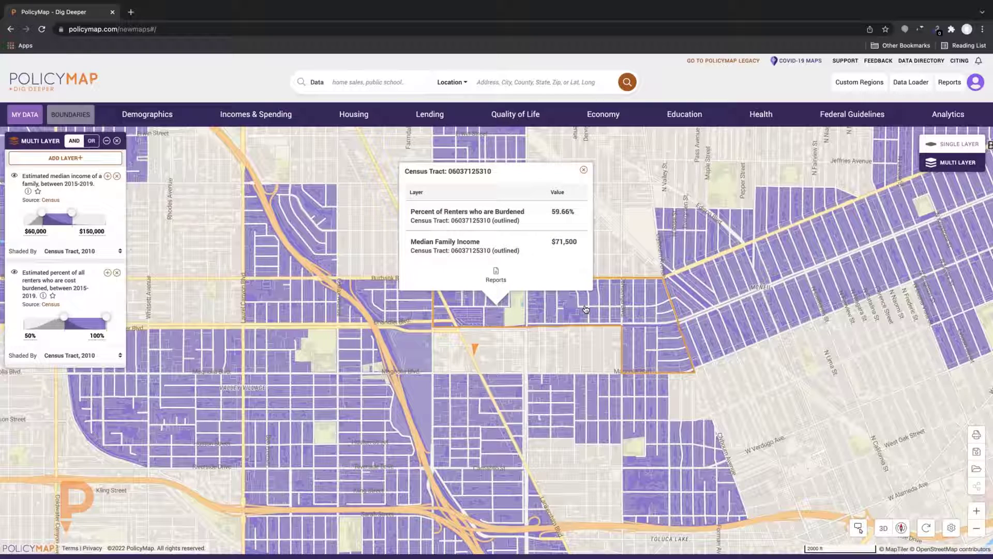
left_click(585, 310)
left_click(554, 410)
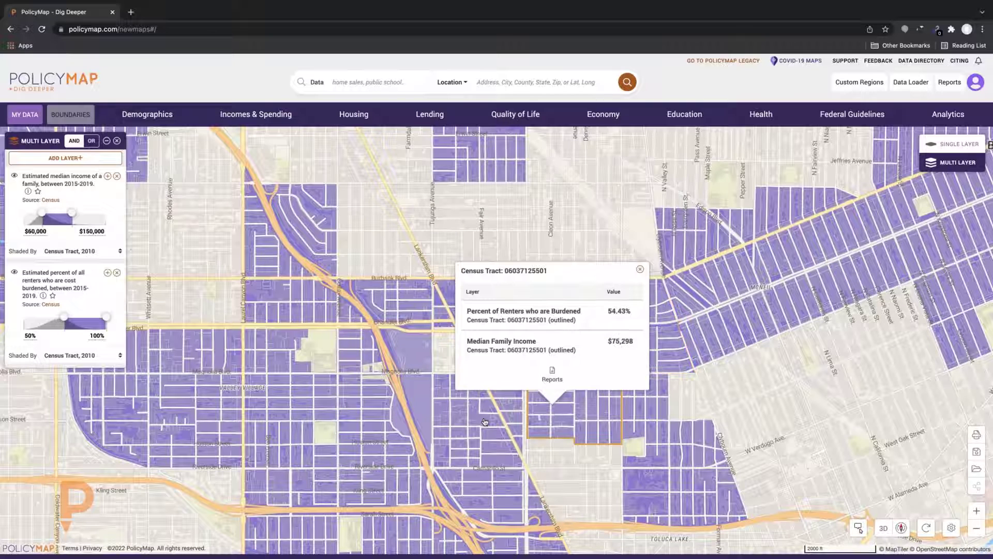
left_click(483, 422)
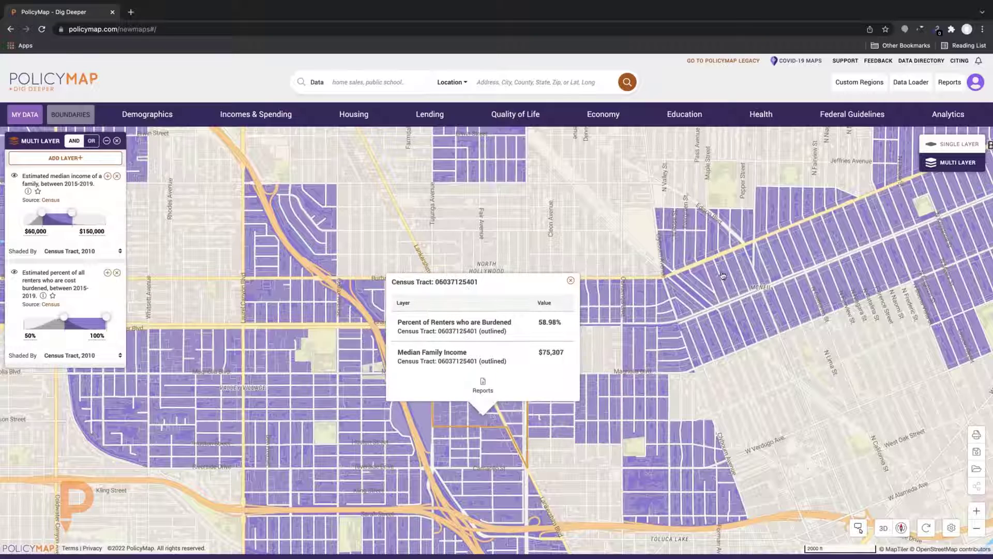
Close the tract popup and show the Federal Guidelines housing and subsidy location datasets
key("Escape")
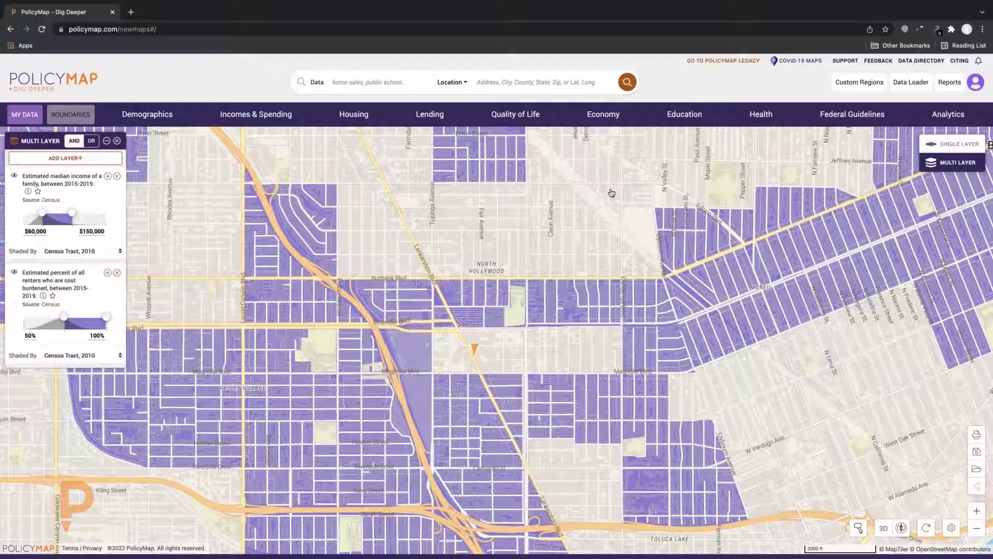
left_click(842, 118)
mouse_move(65, 153)
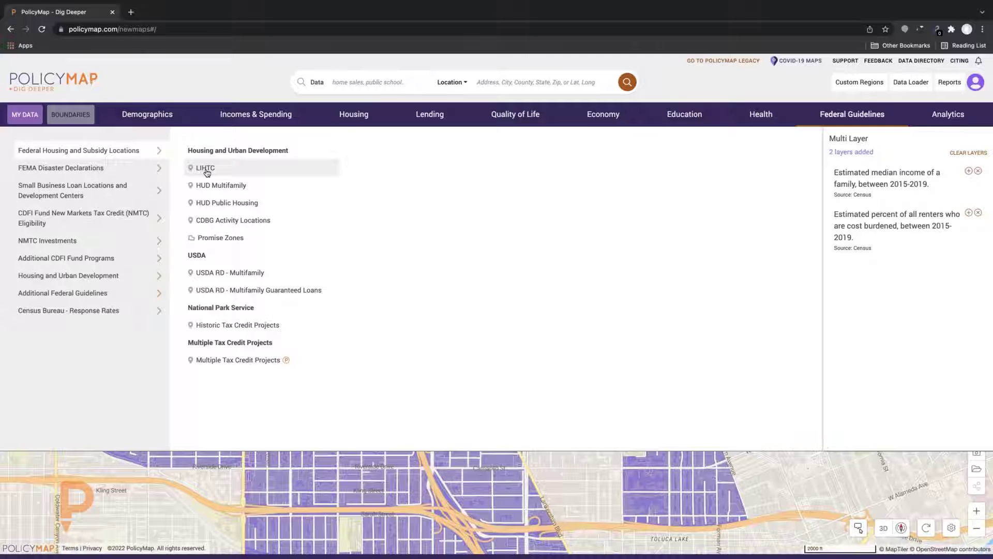
Add LIHTC (1997 to 2019) points and frame the Chandler and Magnolia area
left_click(205, 169)
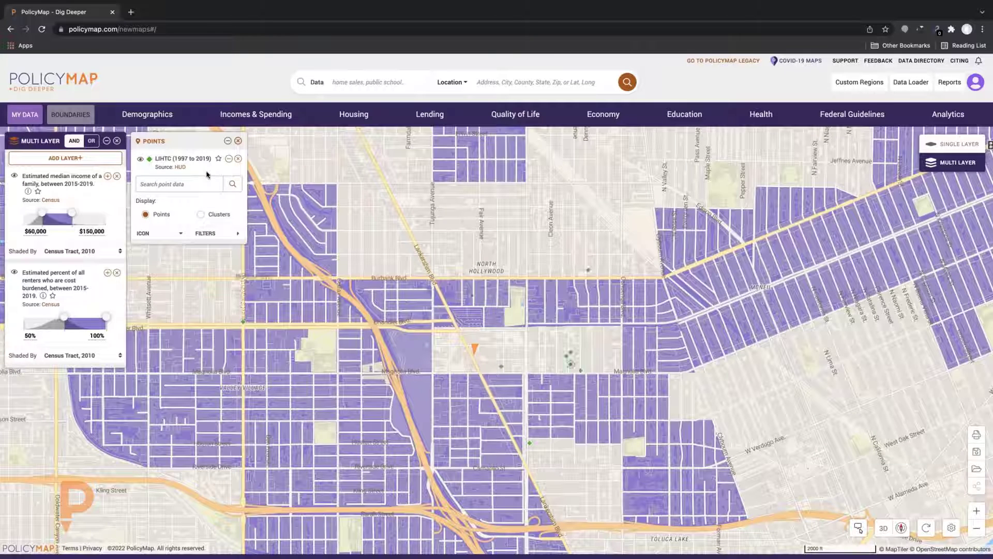
scroll(369, 310, "up", 2)
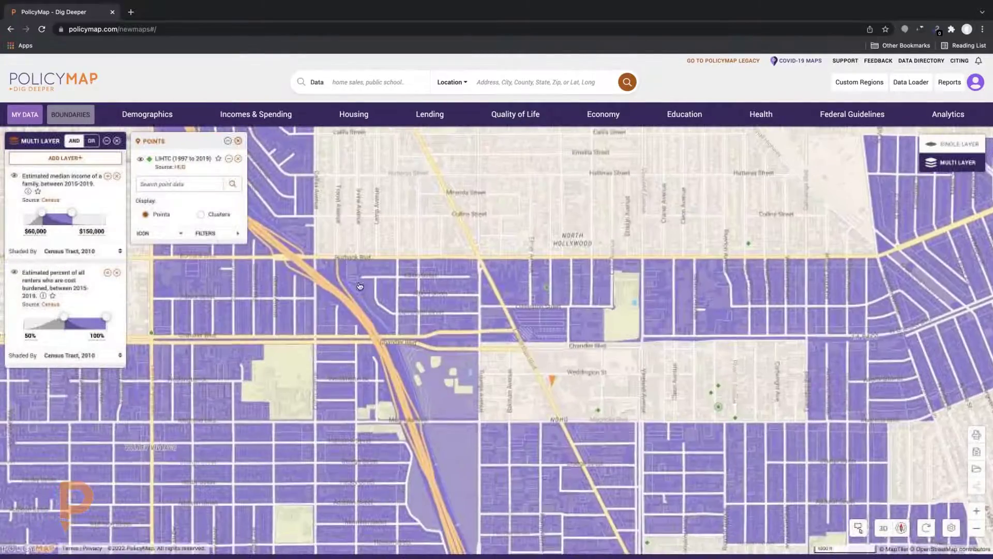
left_click_drag(610, 419, 470, 319)
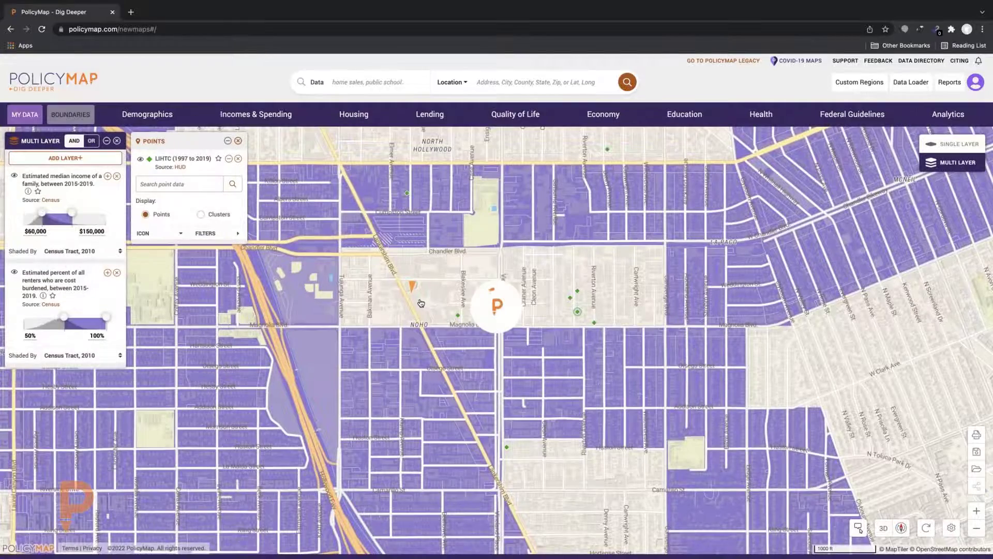
scroll(421, 303, "down", 1)
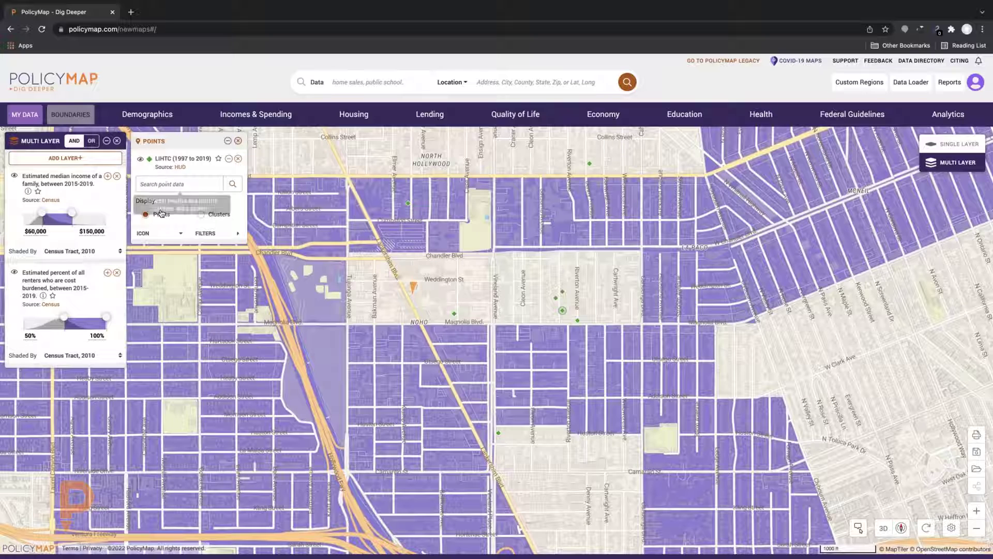
Style the LIHTC points as medium-sized blue star icons
left_click(177, 234)
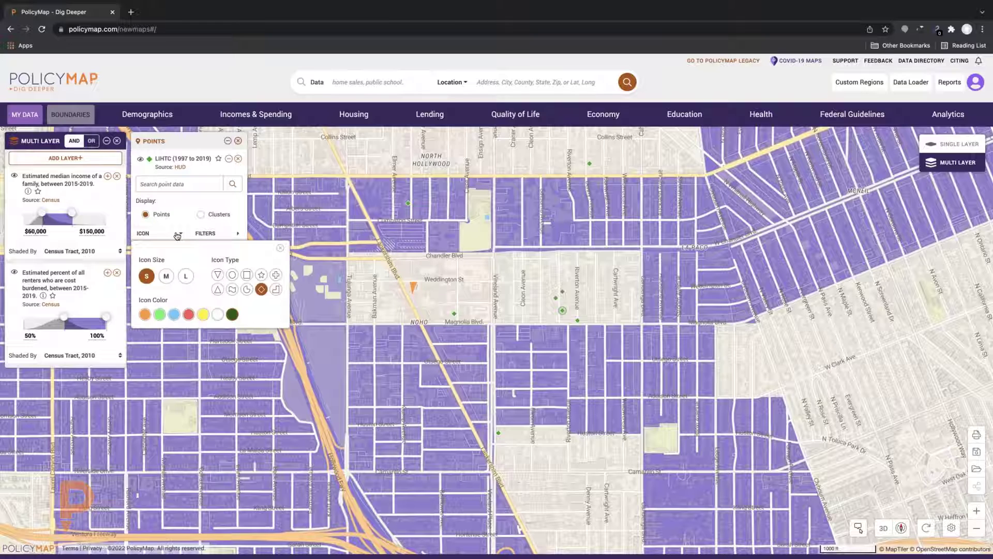
left_click(166, 277)
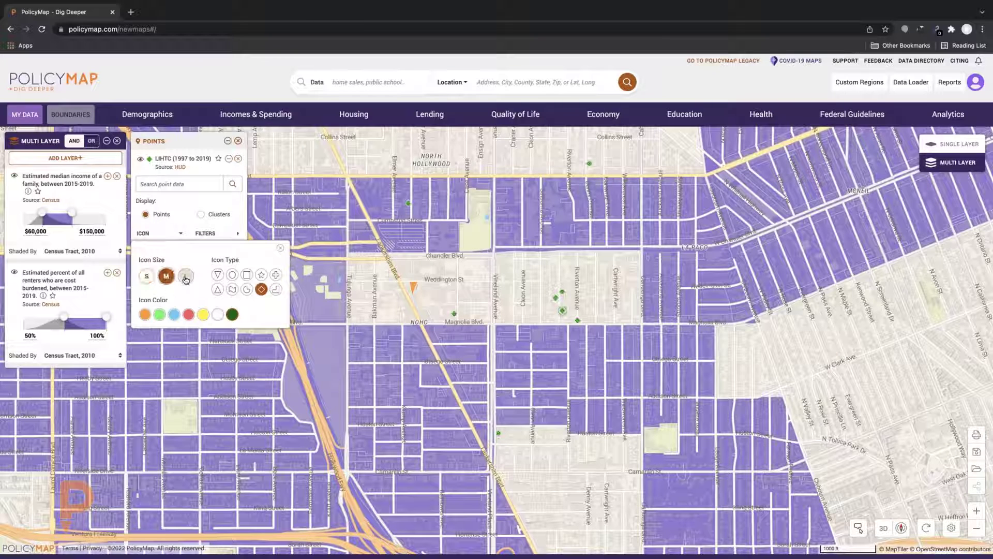
left_click(174, 315)
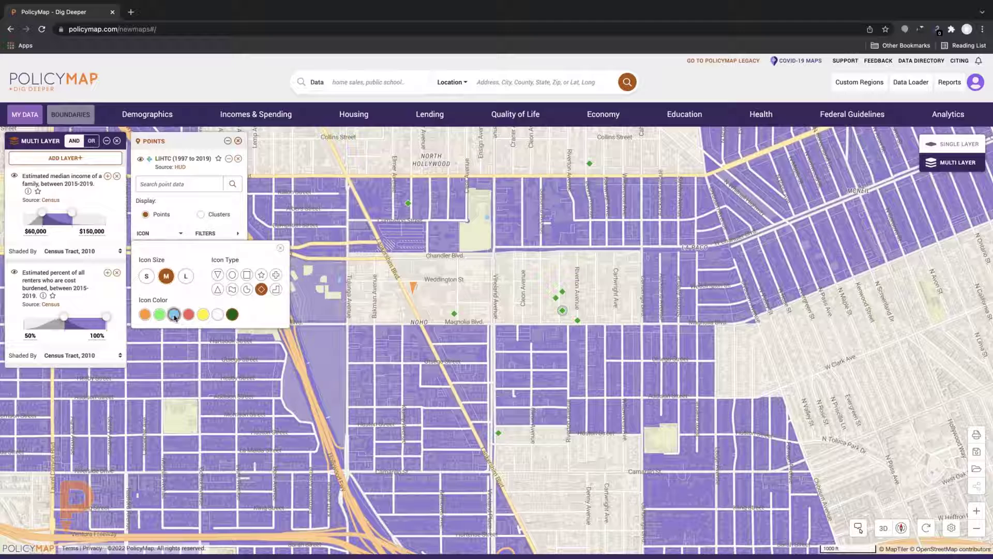
left_click(232, 275)
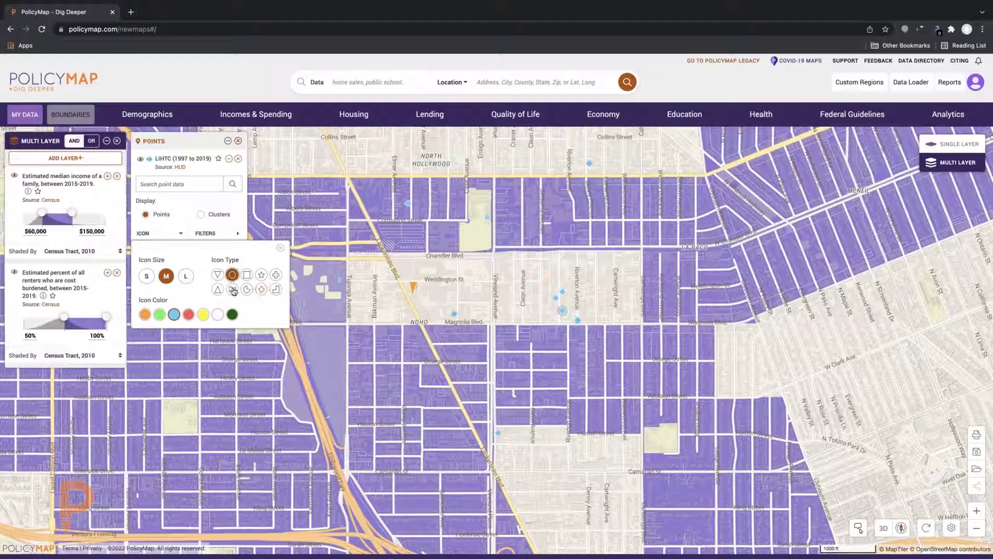
left_click(261, 275)
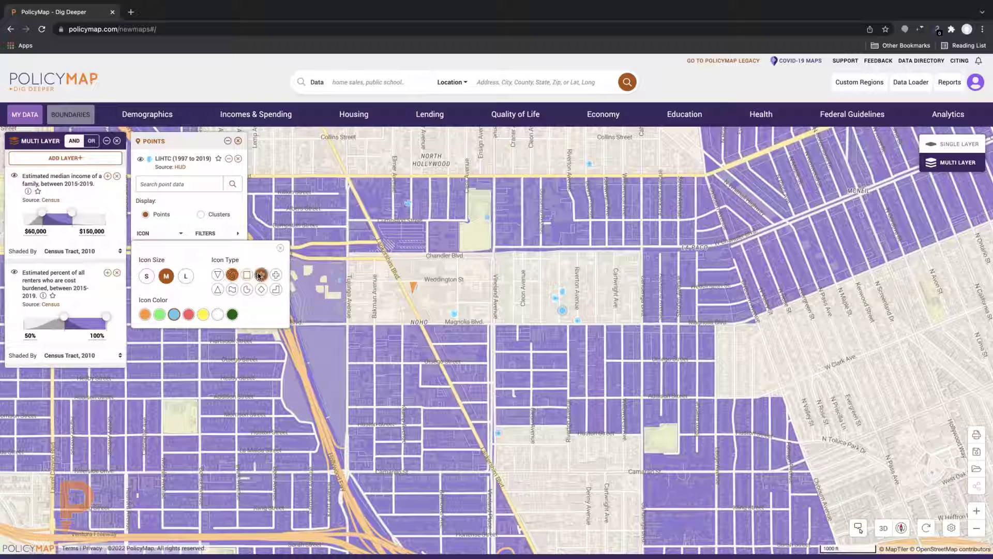
left_click(280, 248)
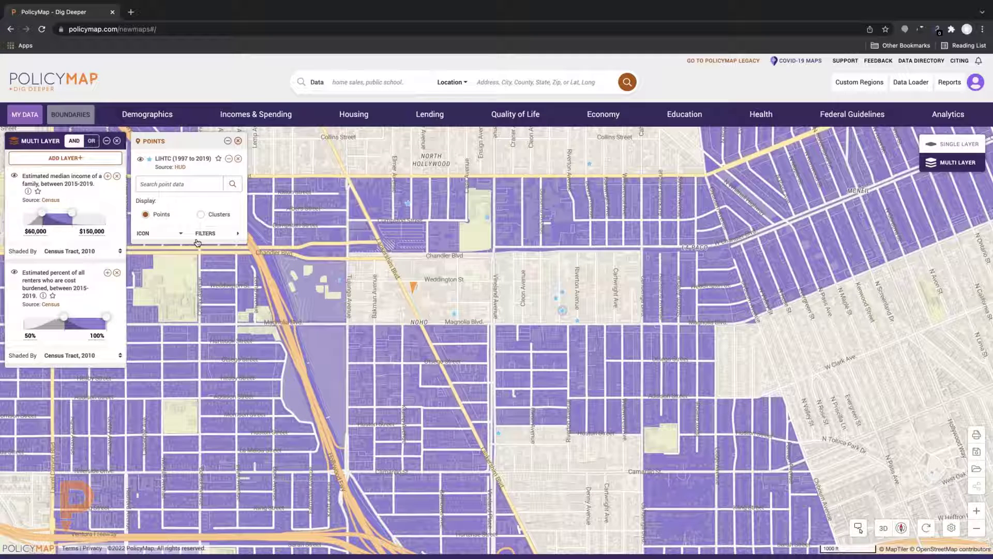
Filter LIHTC points by Total Units to only 26 to 50 and 51 to 100
left_click(210, 234)
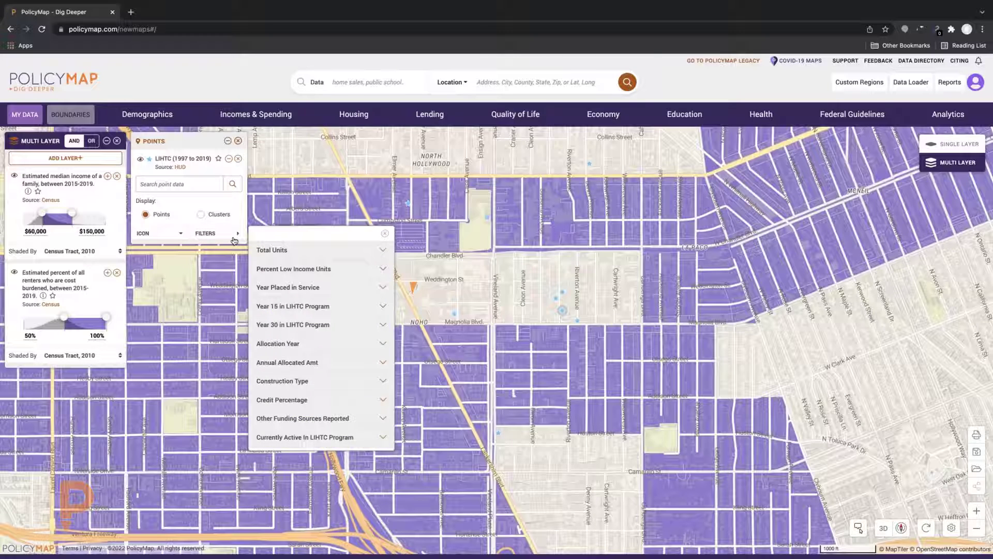
left_click(293, 252)
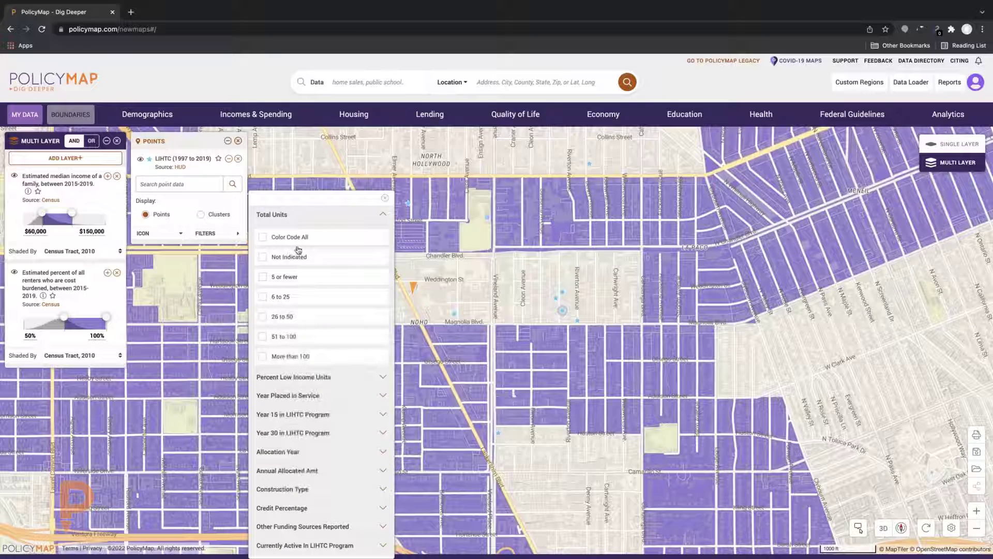
left_click(263, 317)
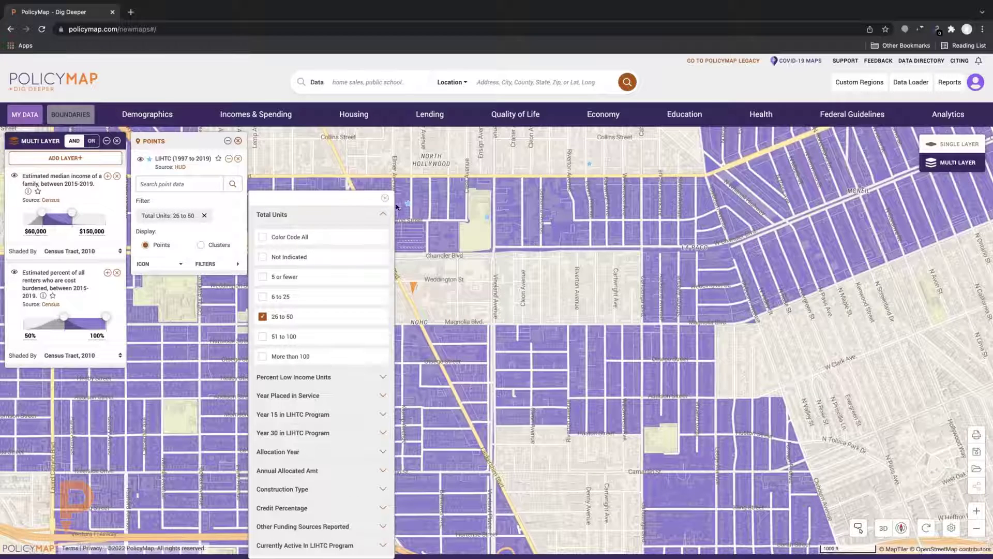
scroll(446, 263, "up", 1)
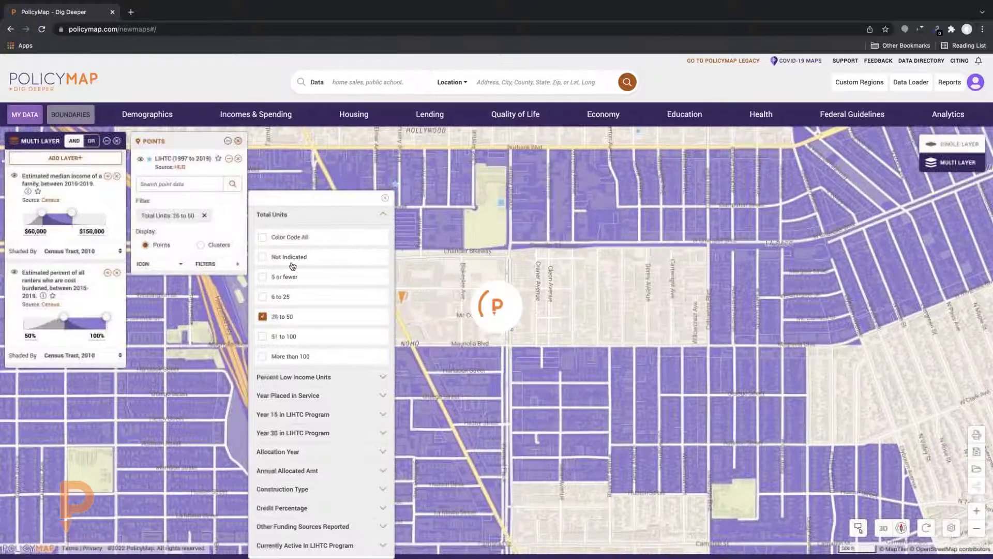
left_click(263, 336)
left_click(263, 316)
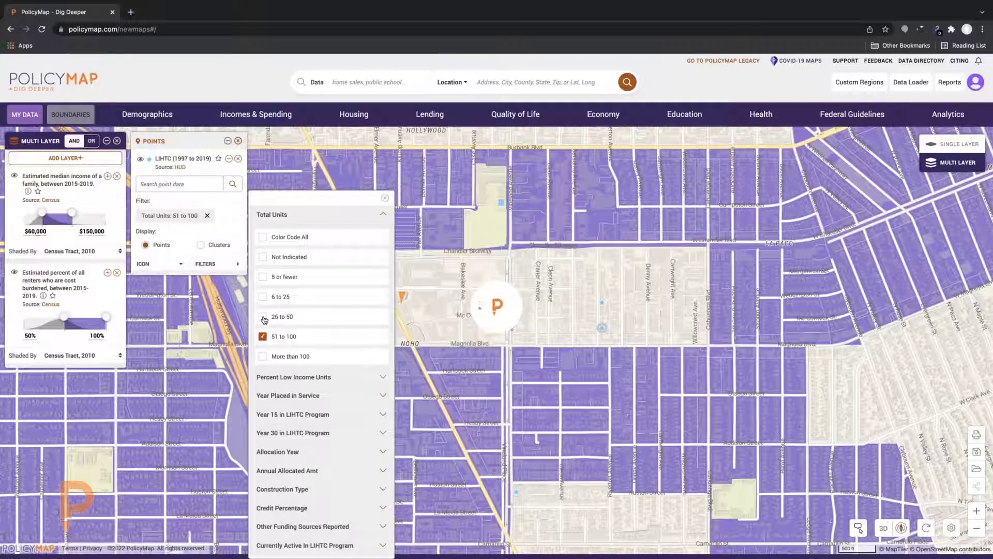
left_click(263, 317)
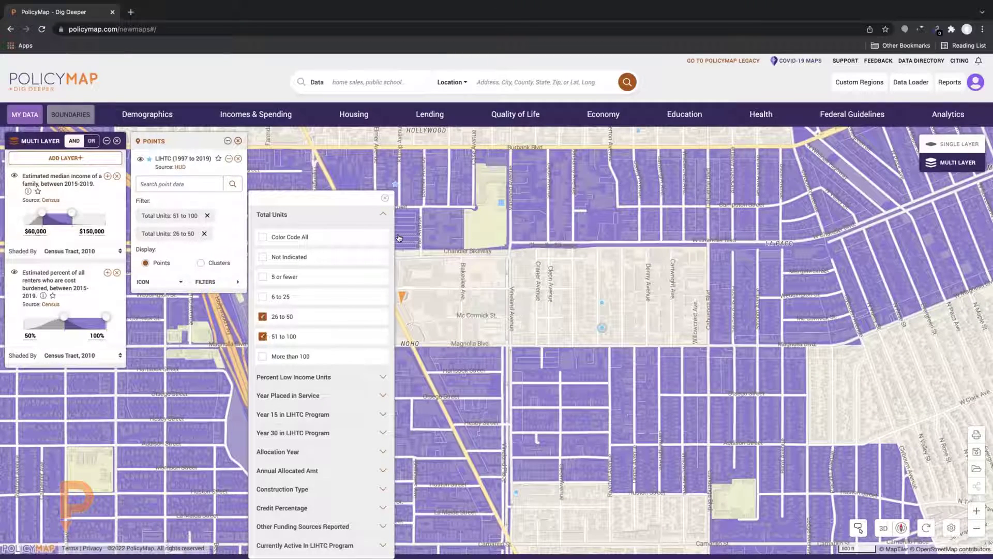
left_click(385, 199)
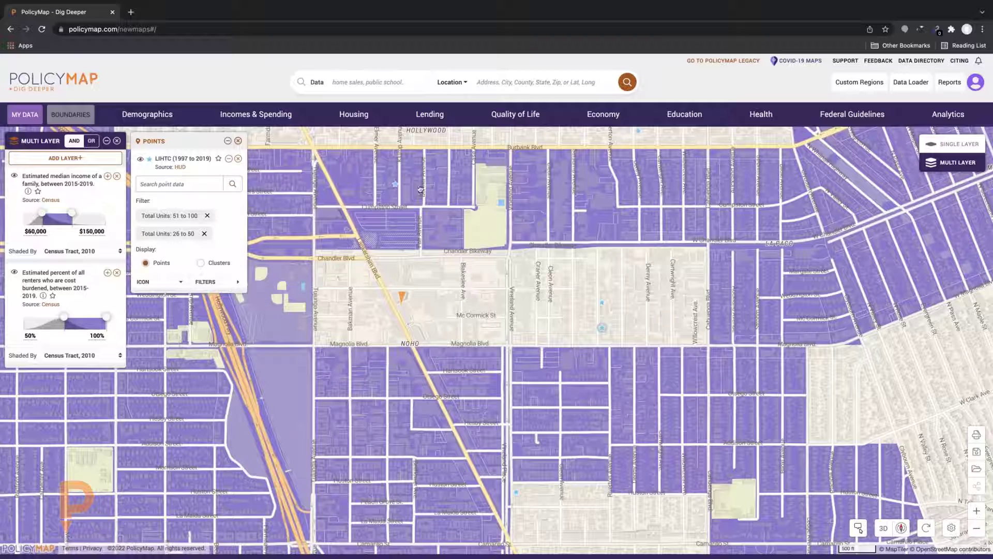
left_click(395, 184)
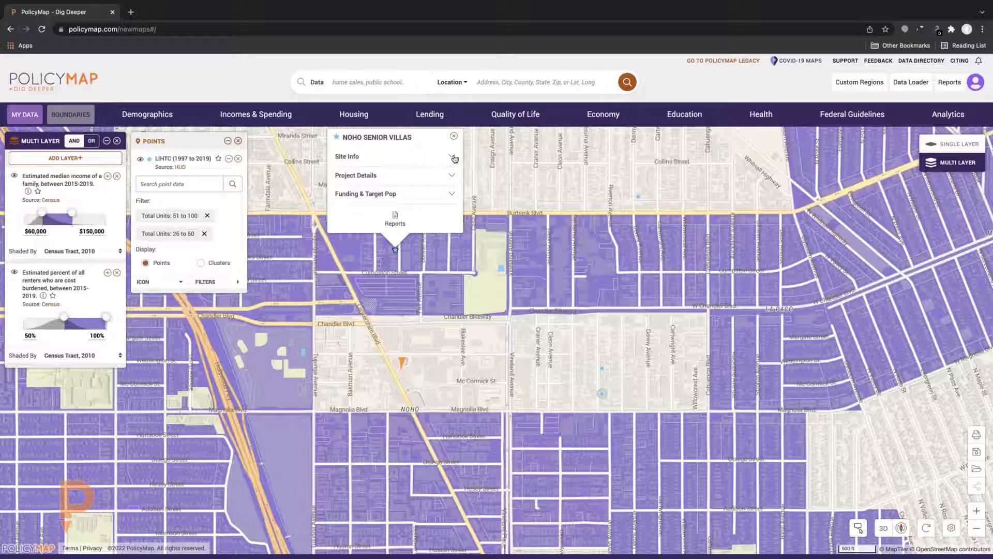
left_click(453, 157)
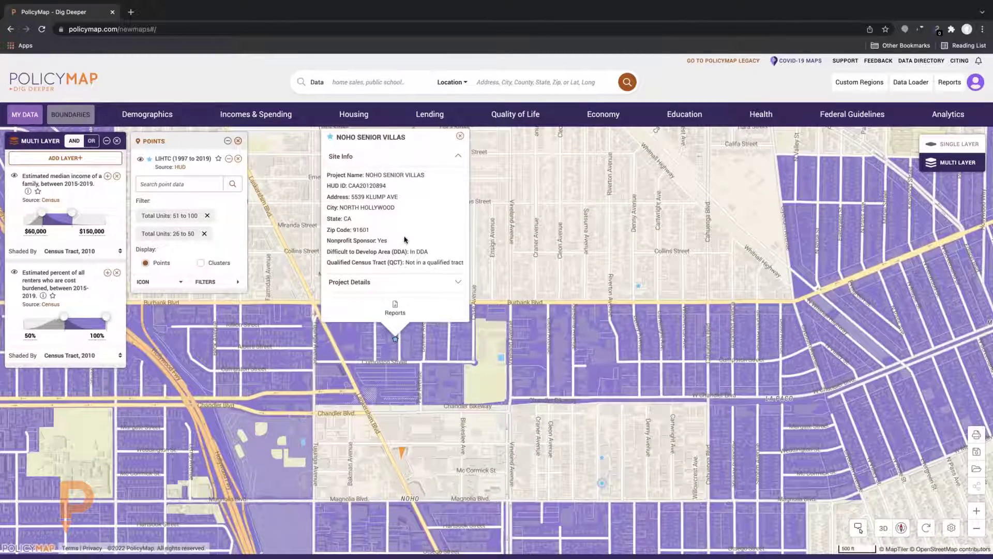
left_click(458, 284)
scroll(425, 239, "down", 1)
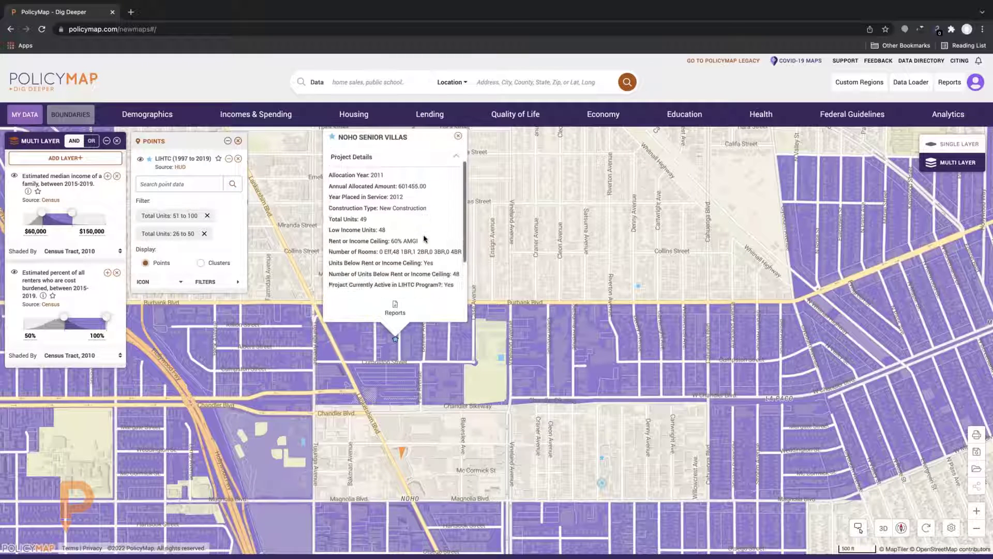
scroll(425, 238, "down", 3)
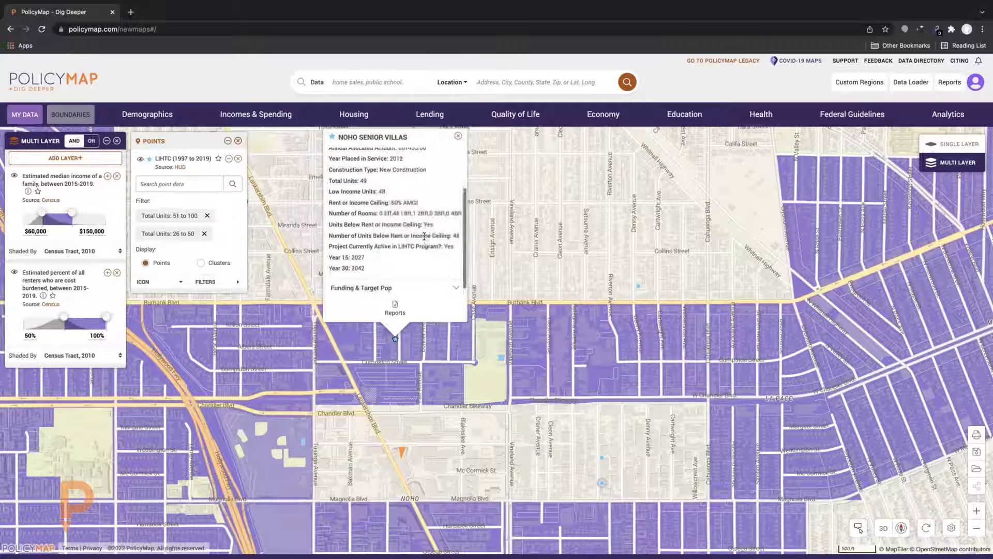
left_click(436, 287)
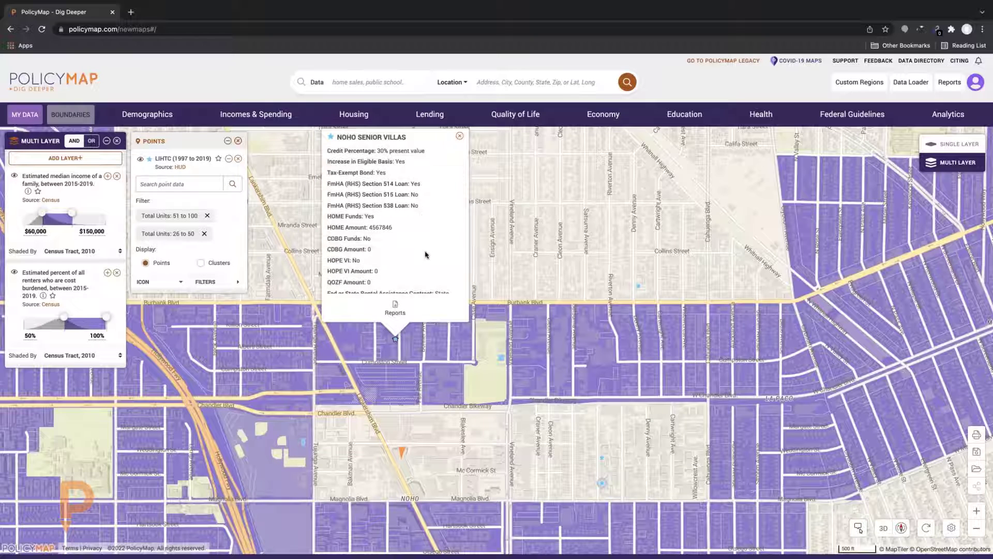
scroll(426, 255, "down", 3)
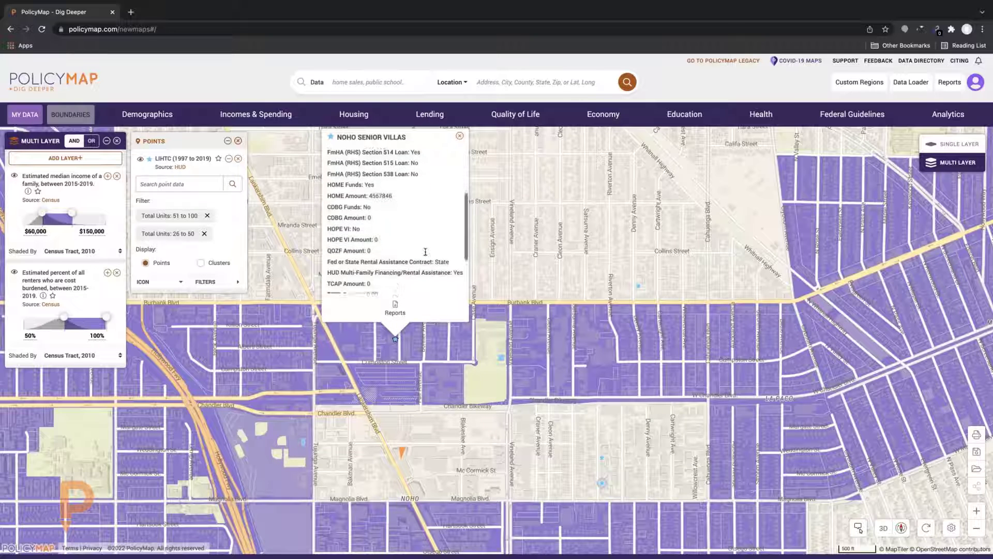
scroll(426, 252, "down", 4)
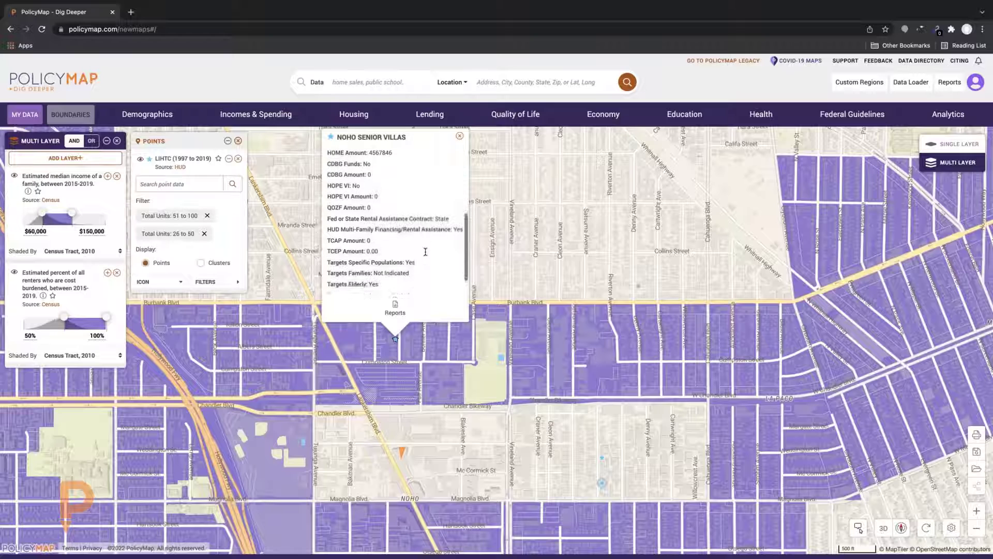
left_click(459, 136)
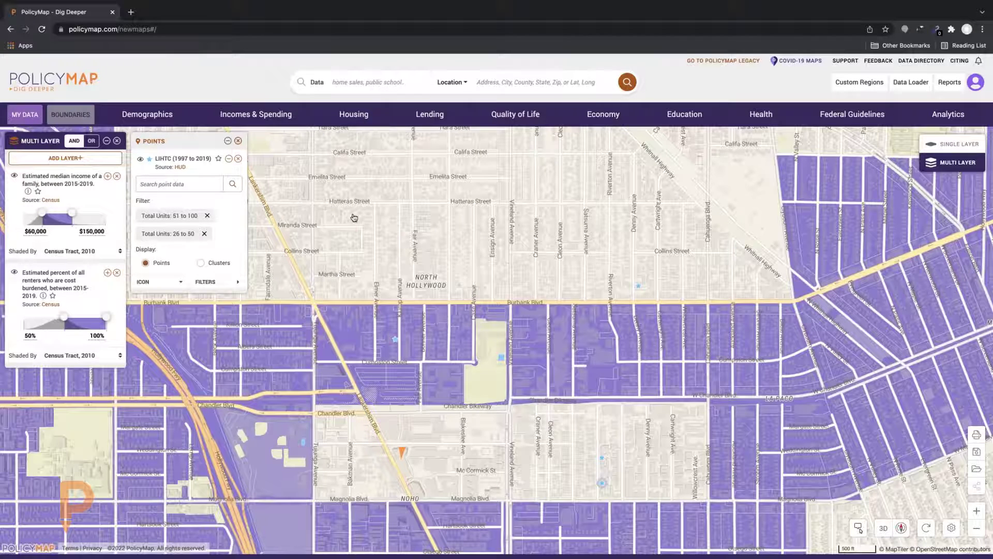
scroll(354, 218, "down", 2)
scroll(353, 217, "down", 2)
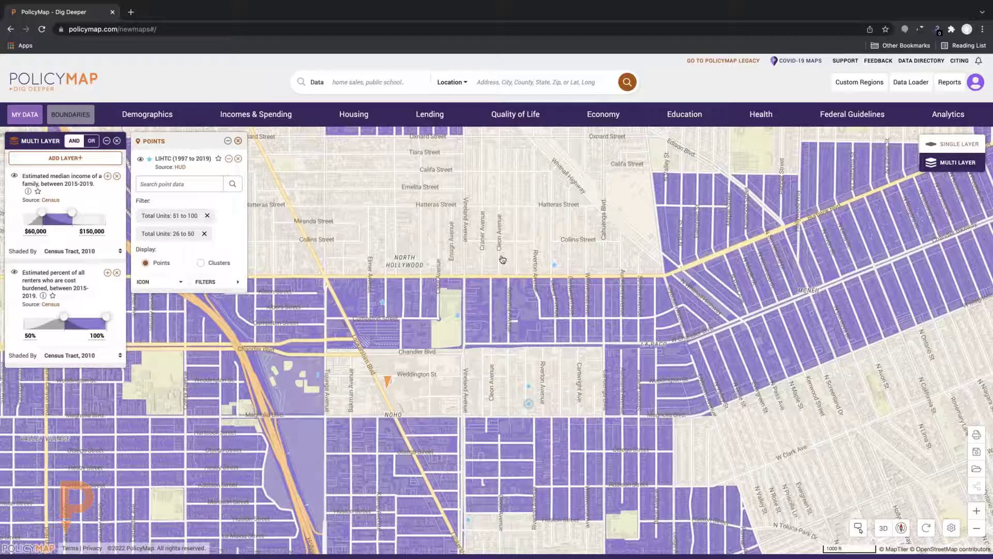
scroll(838, 290, "down", 1)
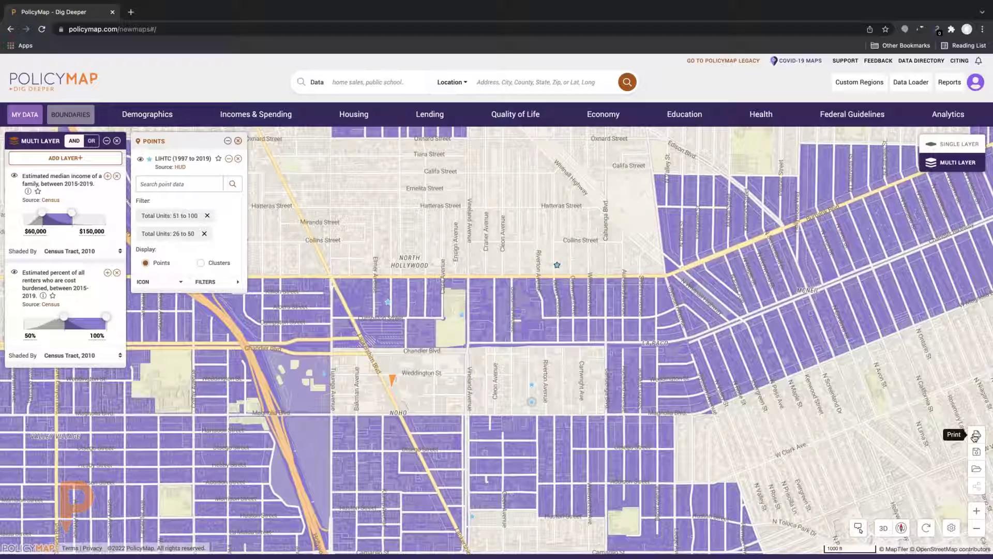
Open the export-as-image preview and drag the map to recentre the study area
left_click(974, 436)
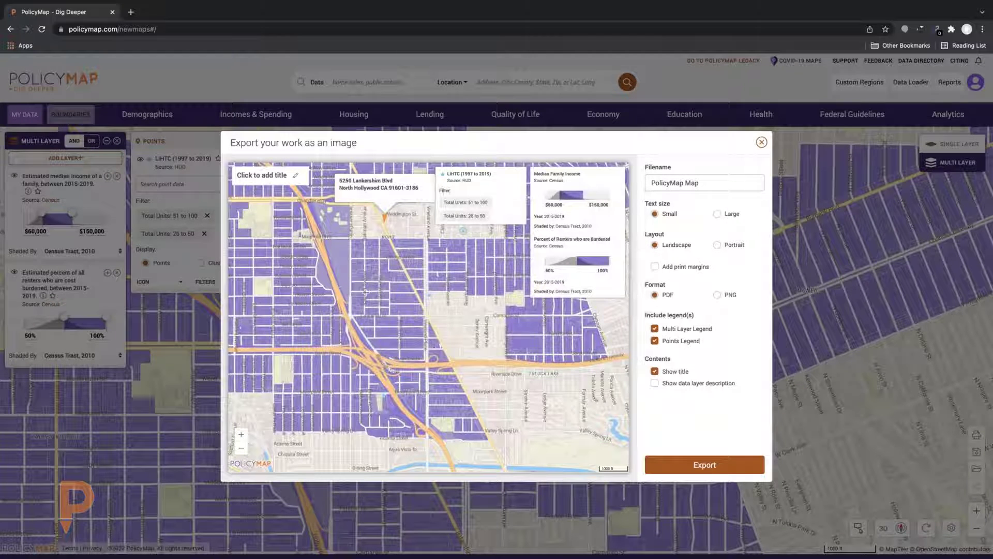
mouse_move(366, 293)
left_mouse_down()
mouse_move(468, 283)
mouse_move(517, 428)
left_mouse_up()
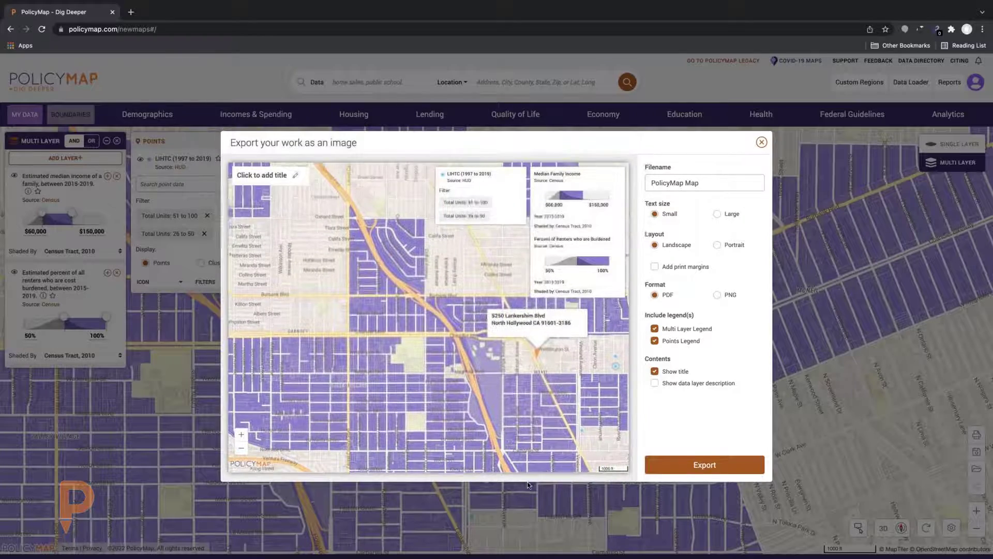
mouse_move(466, 409)
left_mouse_down()
mouse_move(477, 484)
mouse_move(448, 393)
mouse_move(321, 290)
mouse_move(344, 378)
left_mouse_up()
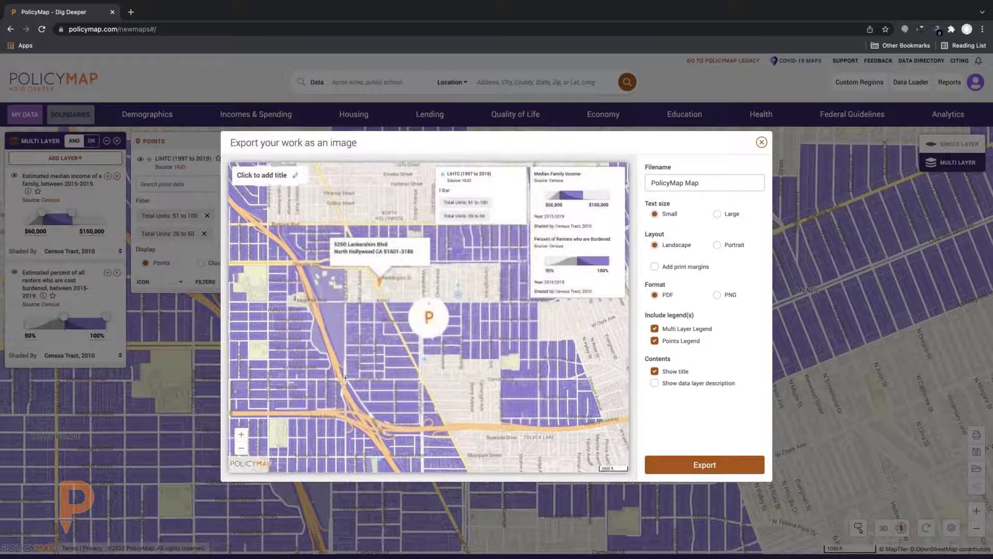
Keep small text, landscape orientation and the multi-layer legend in the export settings
left_click(719, 214)
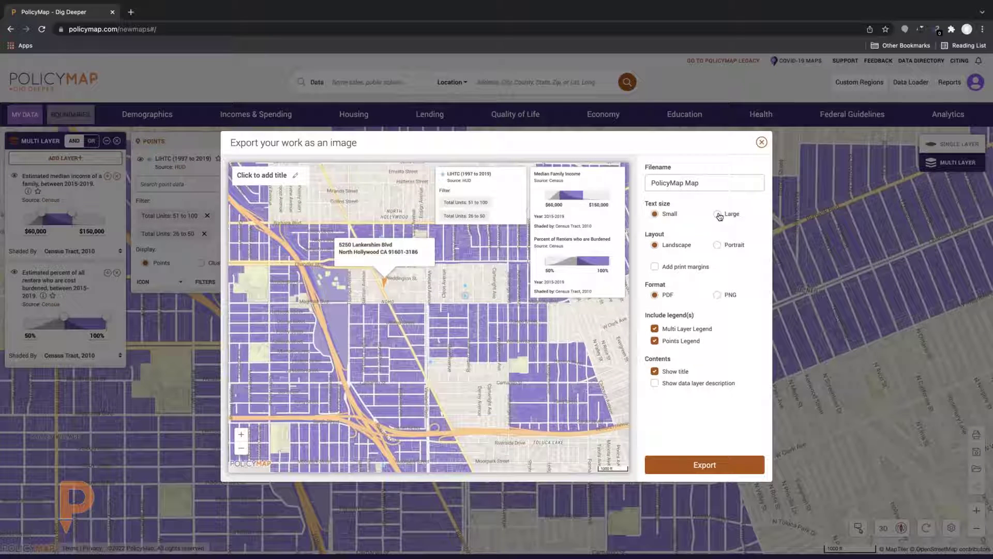
left_click(657, 215)
left_click(718, 245)
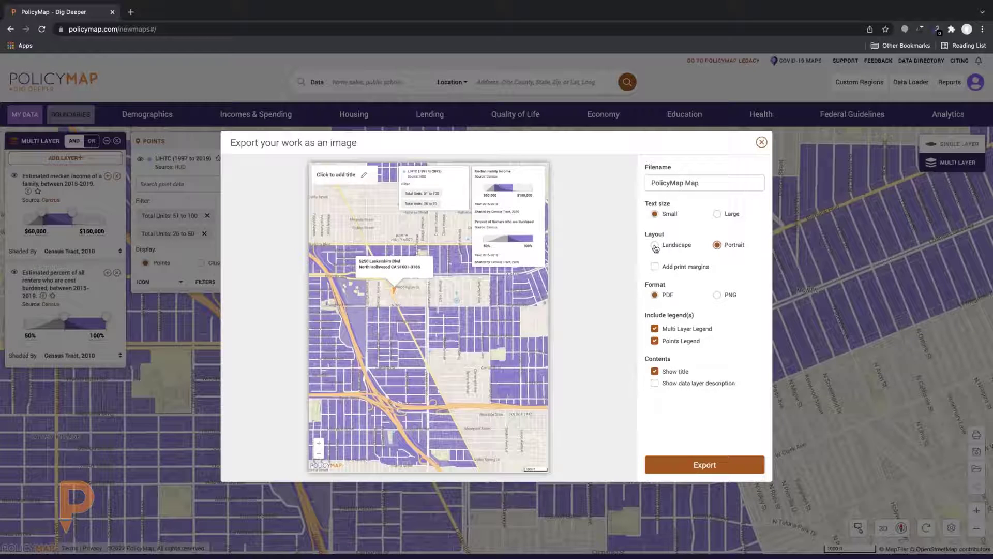
left_click(656, 246)
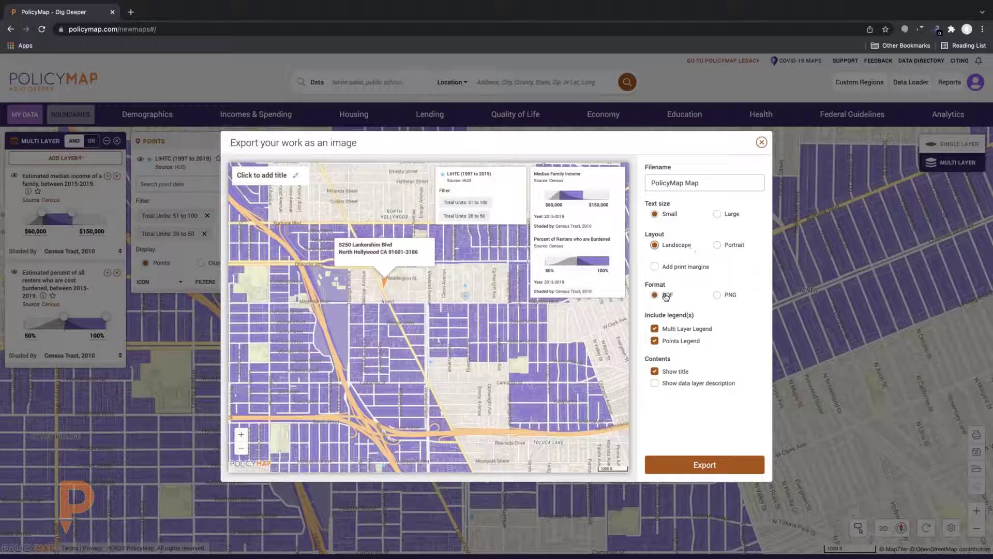
left_click(655, 329)
left_click(655, 330)
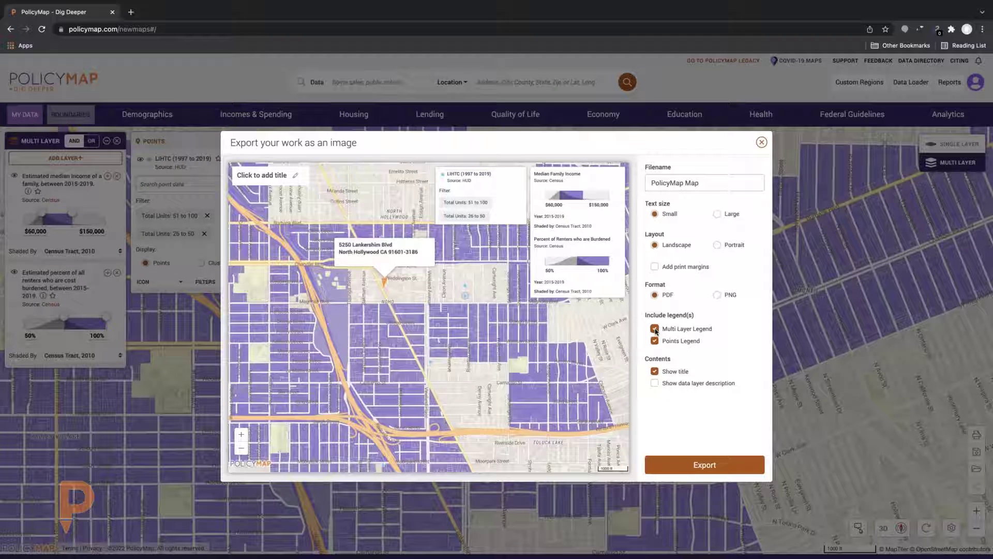
left_click(264, 175)
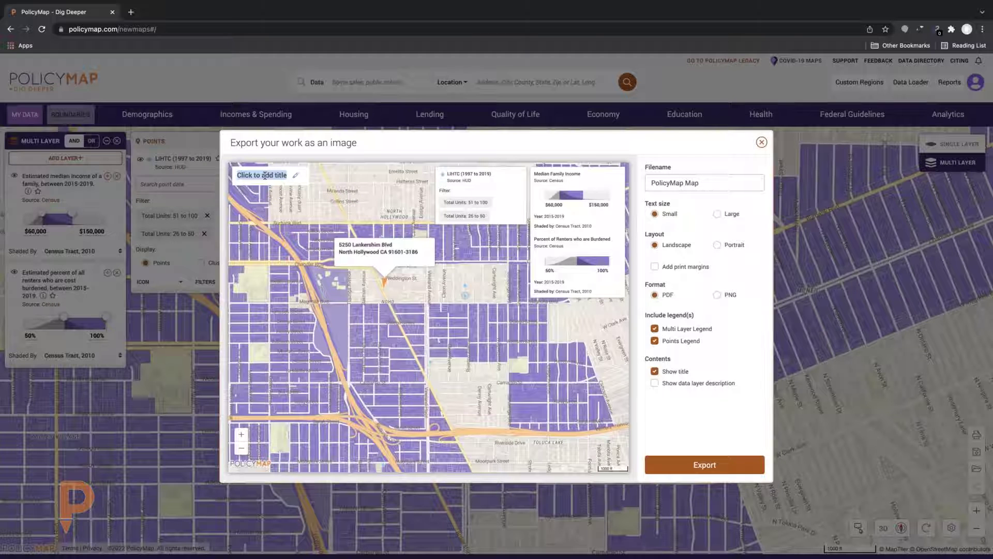
Replace the 'Click to add title' placeholder with the map title 'Avivar'
left_click(295, 175)
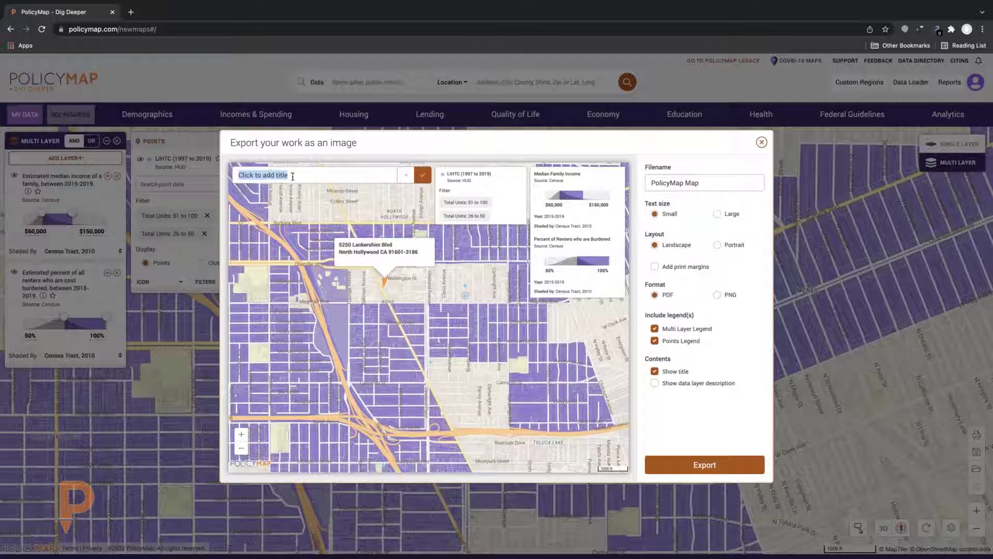
left_click_drag(293, 176, 239, 173)
key("BackSpace")
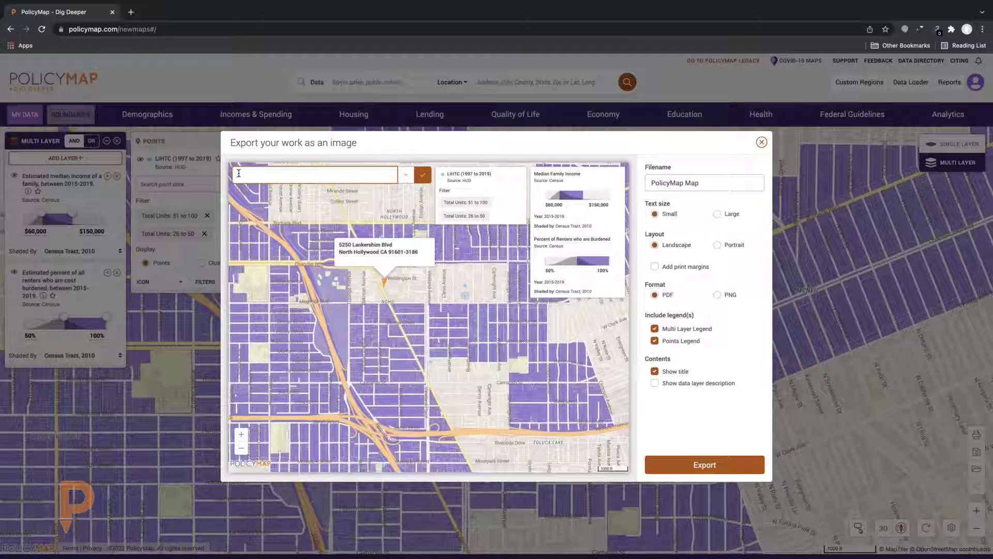
type("Avivar")
left_click(422, 178)
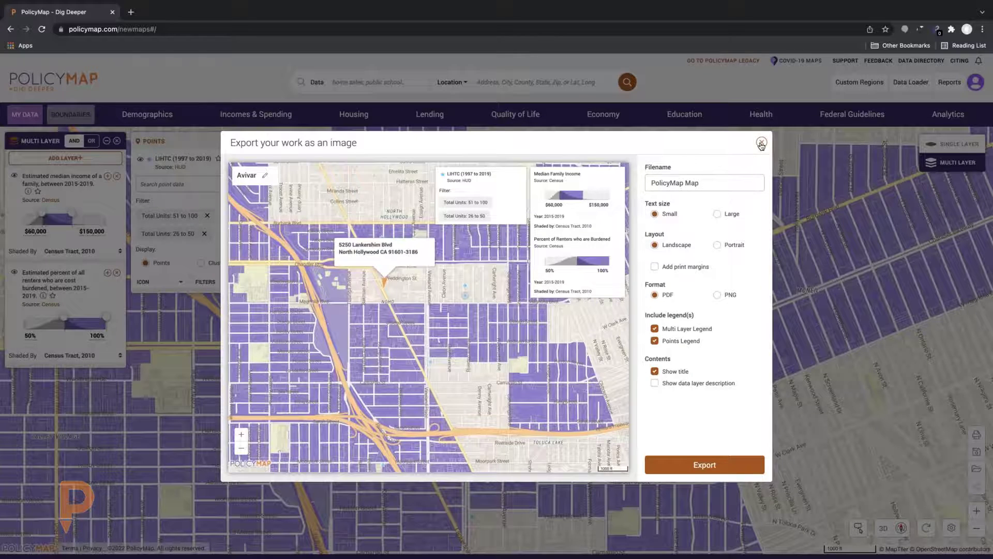
Close the 'Export your work as an image' dialog to return to the full map
left_click(761, 143)
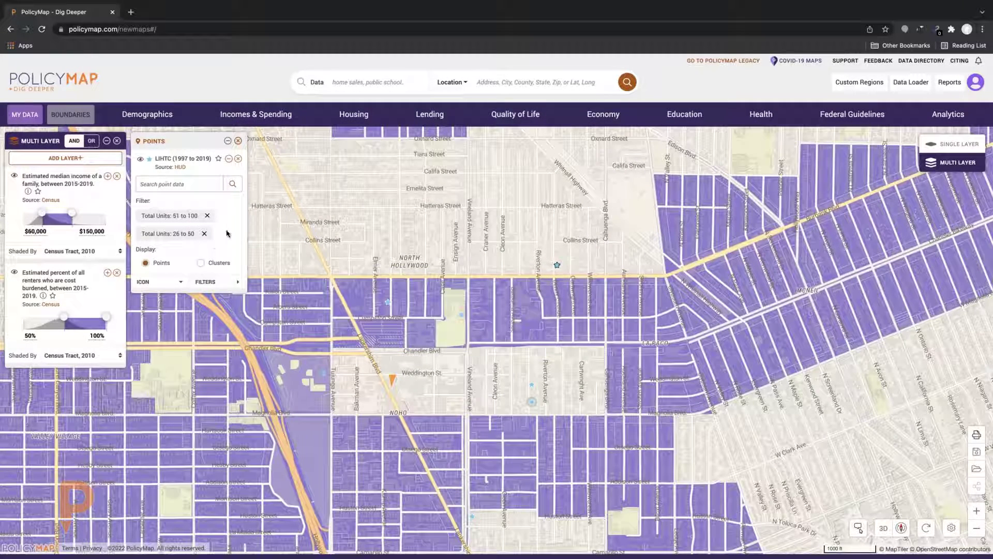
Drop the Total Units 51–100 and 26–50 filters, then open the NOHO Senior Villas point
left_click(207, 215)
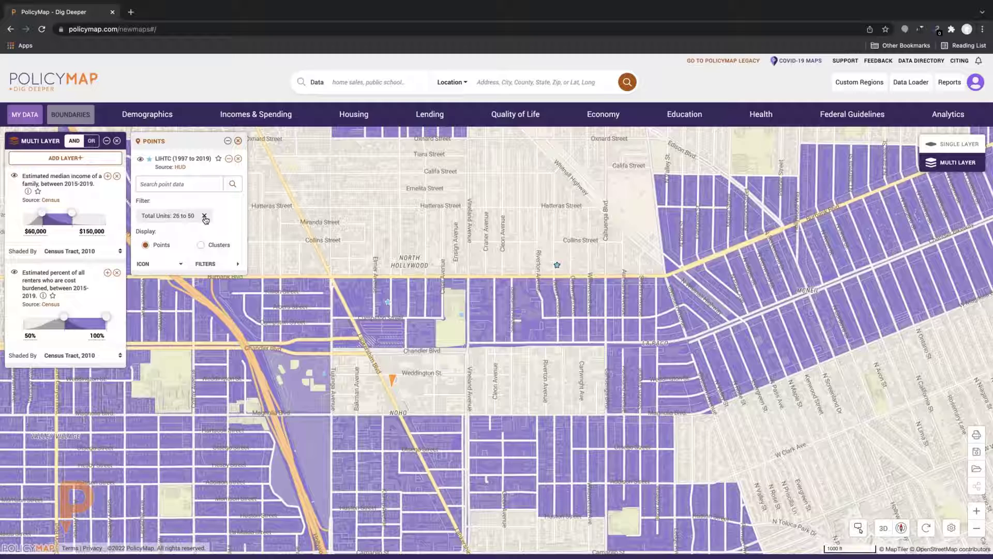
left_click(205, 216)
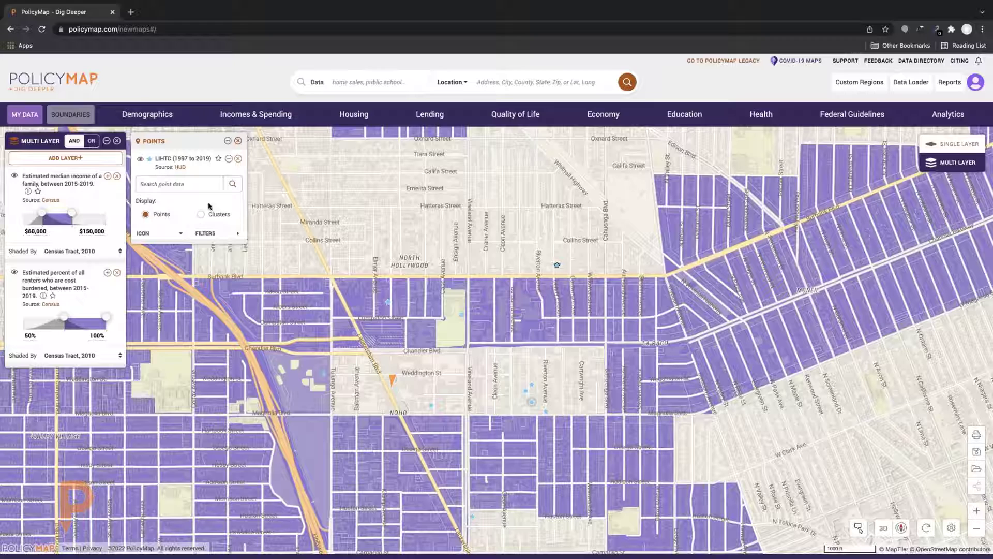
left_click(406, 311)
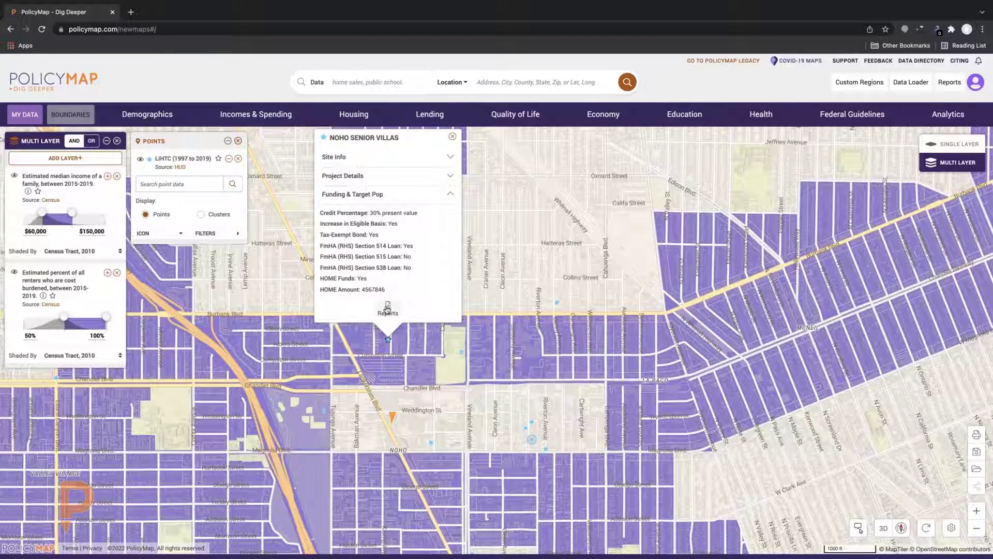
Check the NOHO Senior Villas report options, close its popup, and open PolicyMap Support
left_click(388, 307)
left_click(453, 138)
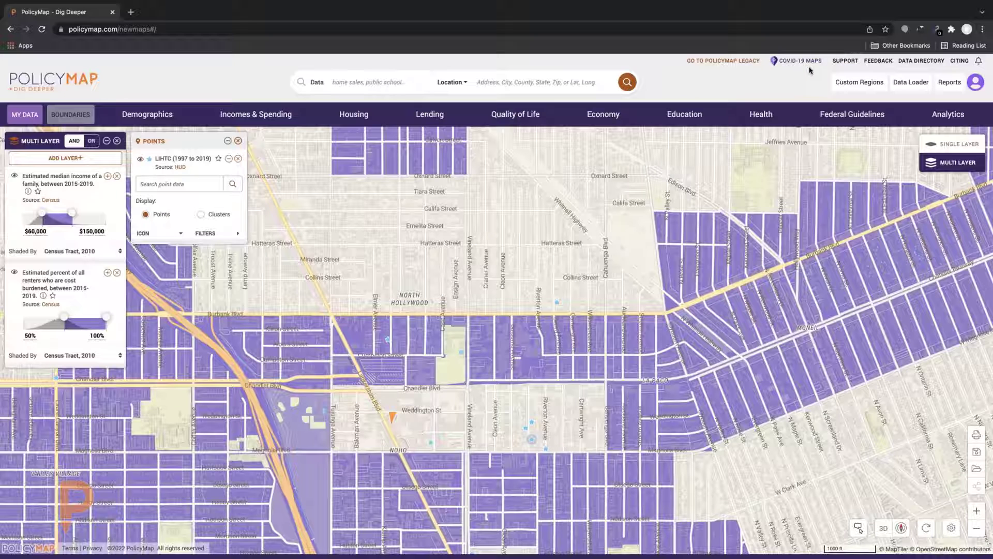
left_click(846, 61)
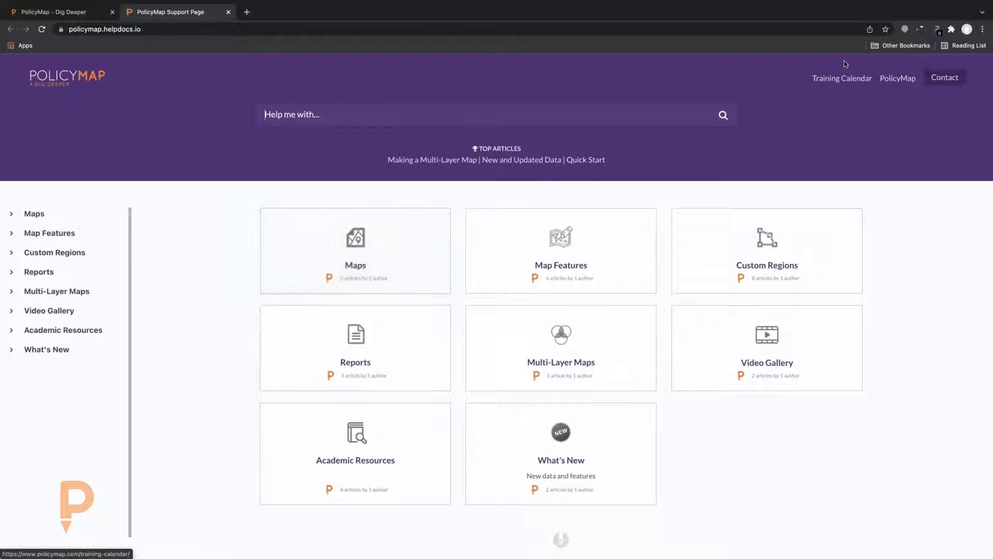
Browse the January 2022 Training Calendar, then close it and return to the Dig Deeper map
left_click(844, 79)
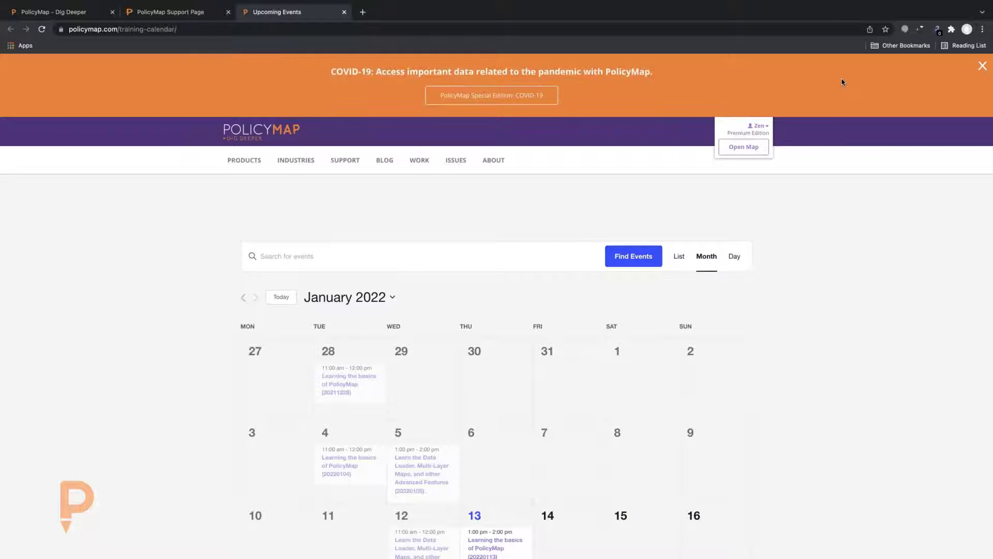
scroll(496, 259, "down", 2)
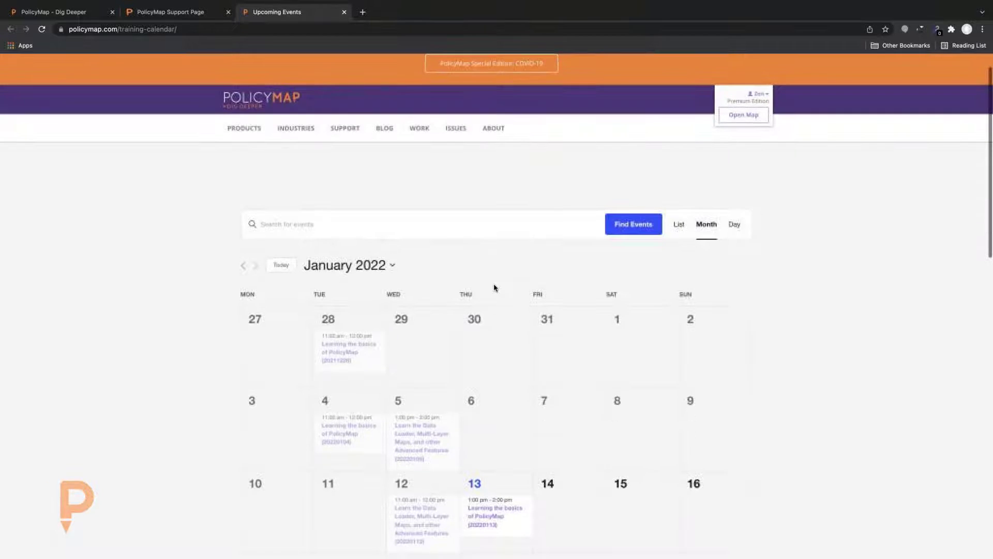
scroll(494, 288, "down", 3)
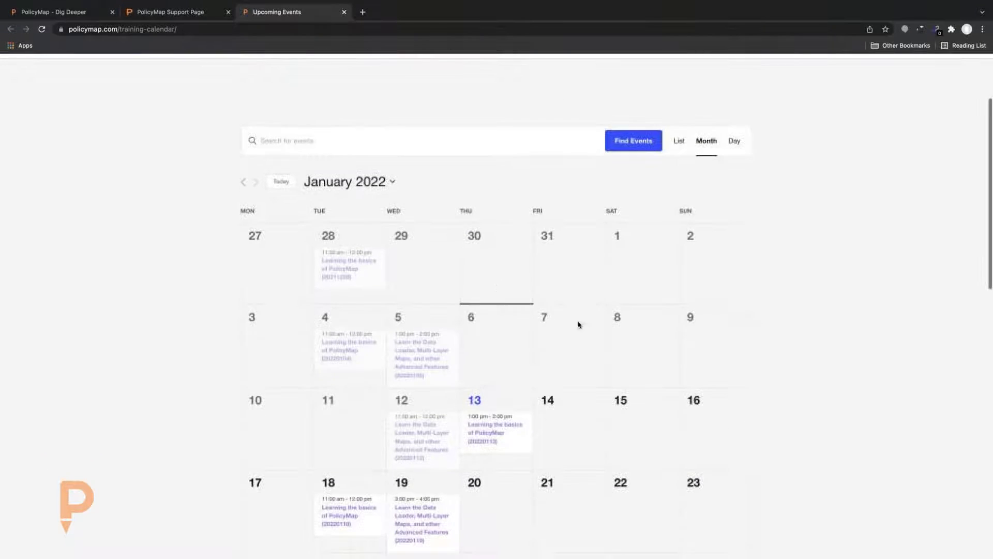
scroll(450, 362, "down", 1)
mouse_move(412, 352)
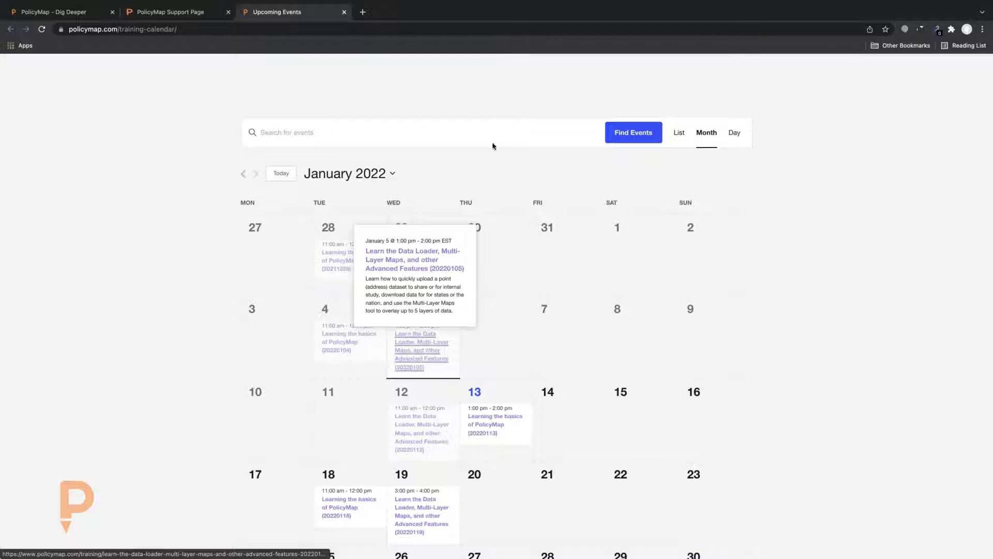
left_click(343, 13)
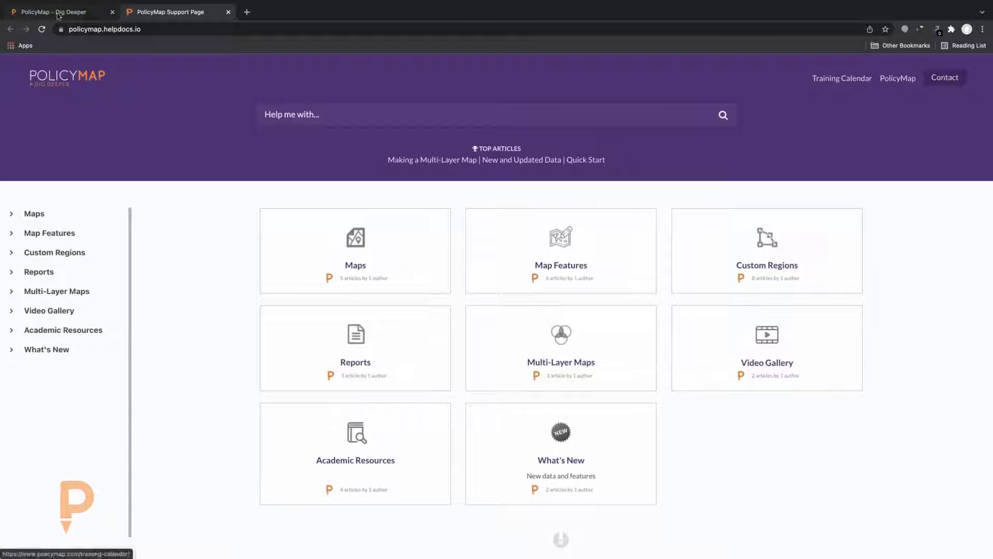
left_click(85, 13)
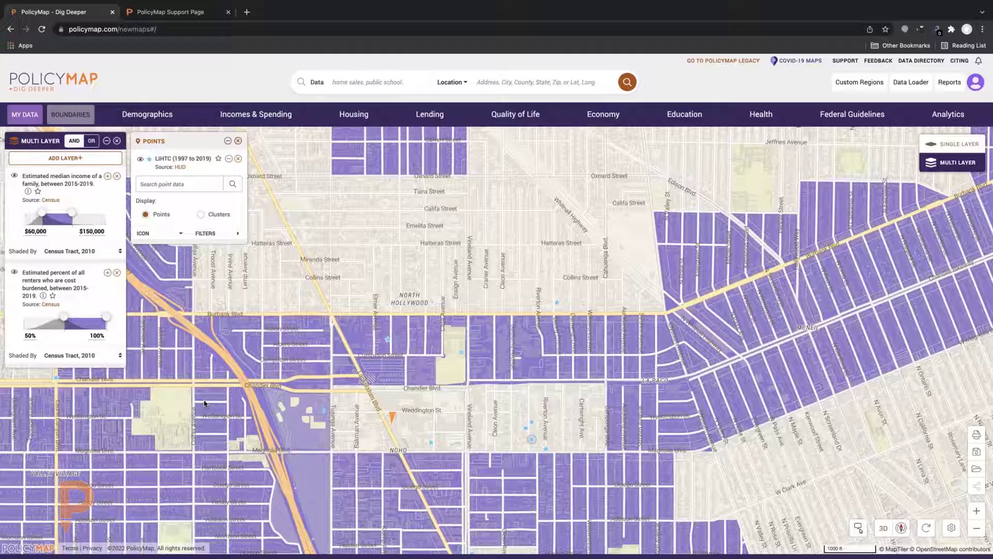
Zoom the map out to the 2000 ft scale to show Burbank beside North Hollywood
scroll(375, 241, "down", 2)
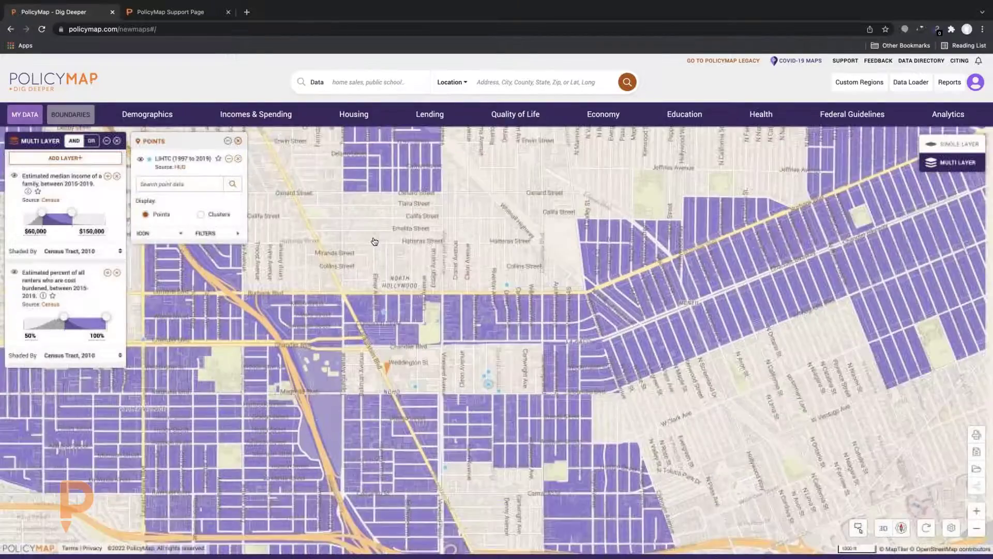
scroll(374, 242, "down", 1)
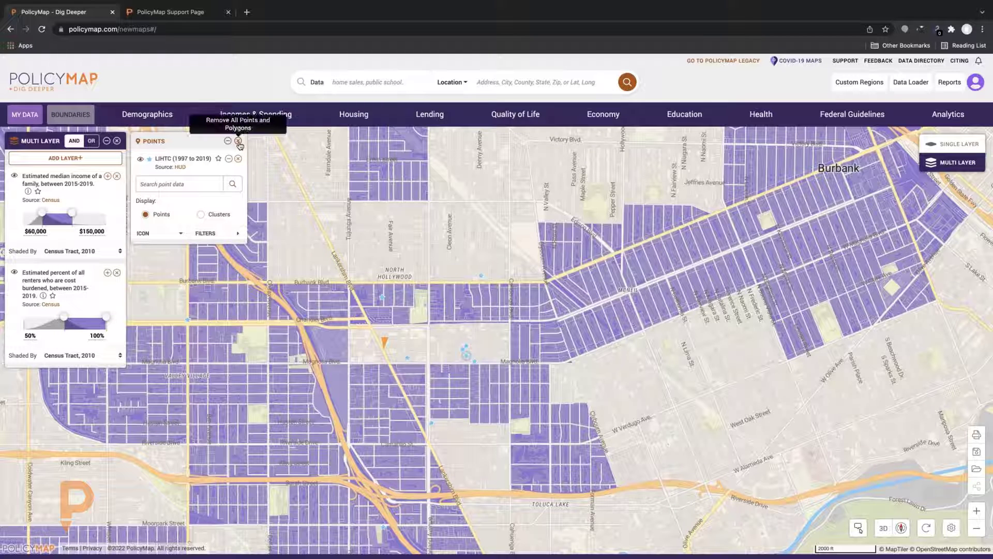
left_click(235, 236)
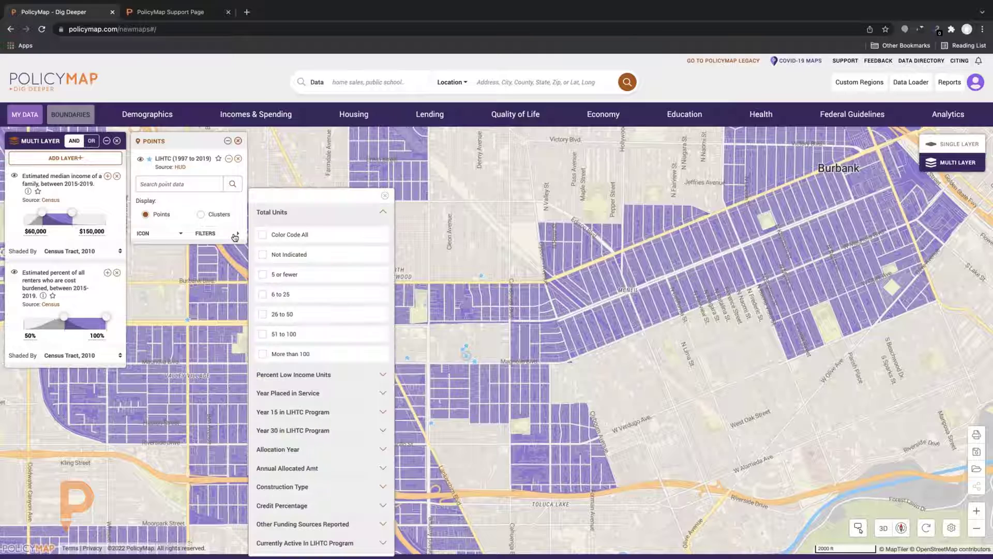
left_click(385, 196)
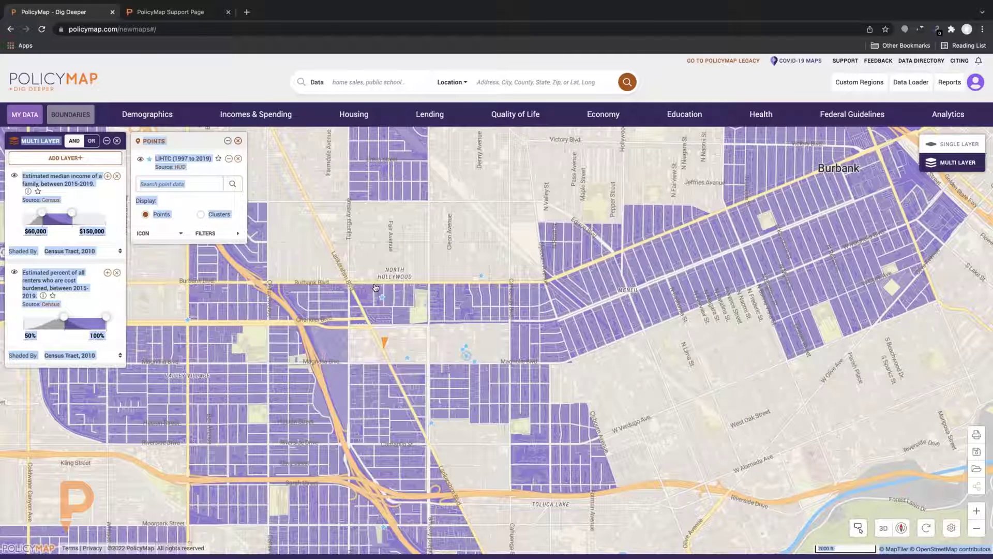
left_click(237, 233)
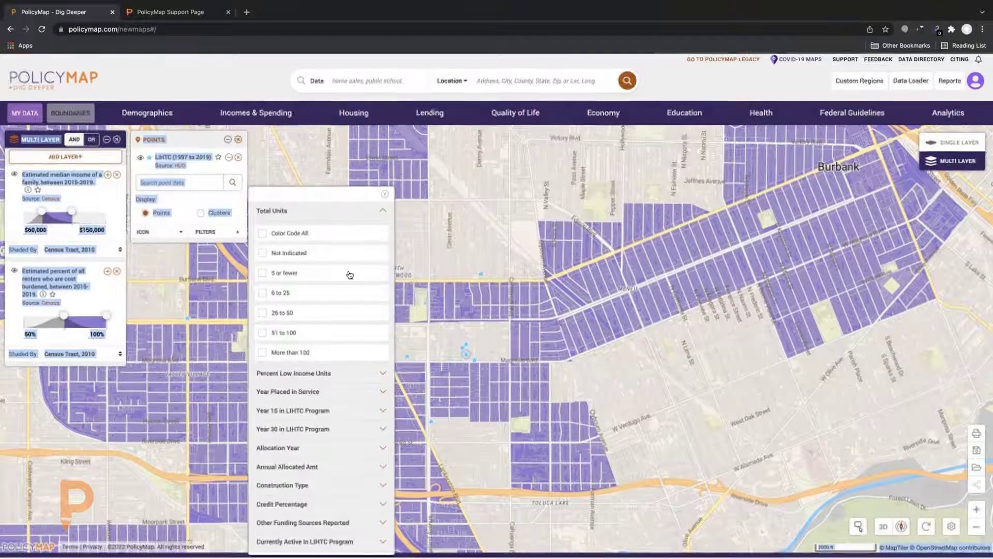
left_click(350, 275)
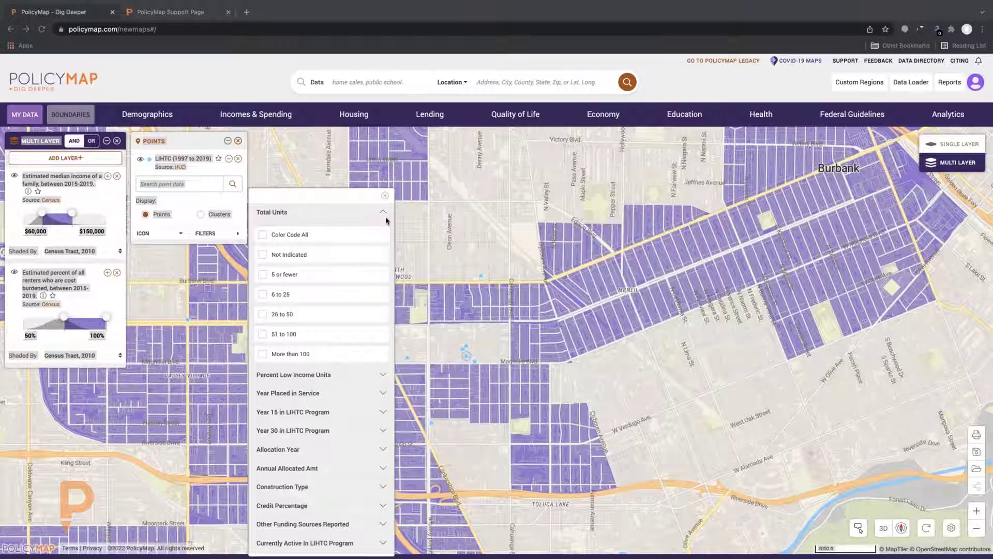
left_click_drag(383, 214, 382, 213)
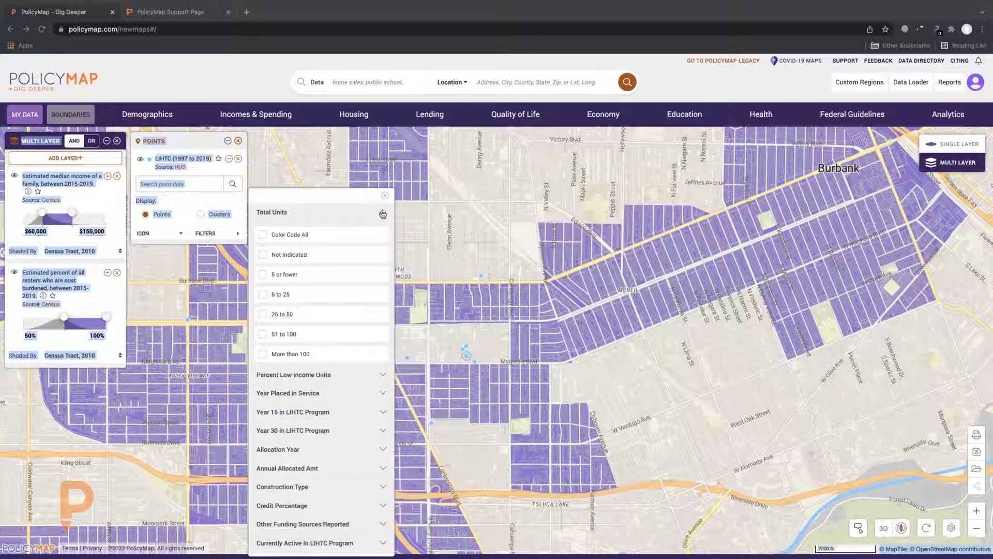
left_click(382, 214)
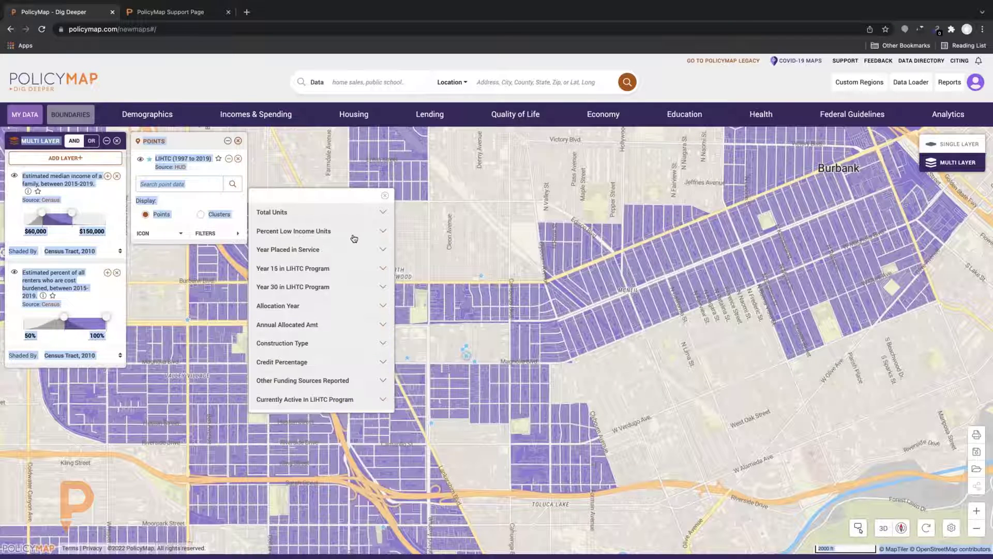
left_click(209, 173)
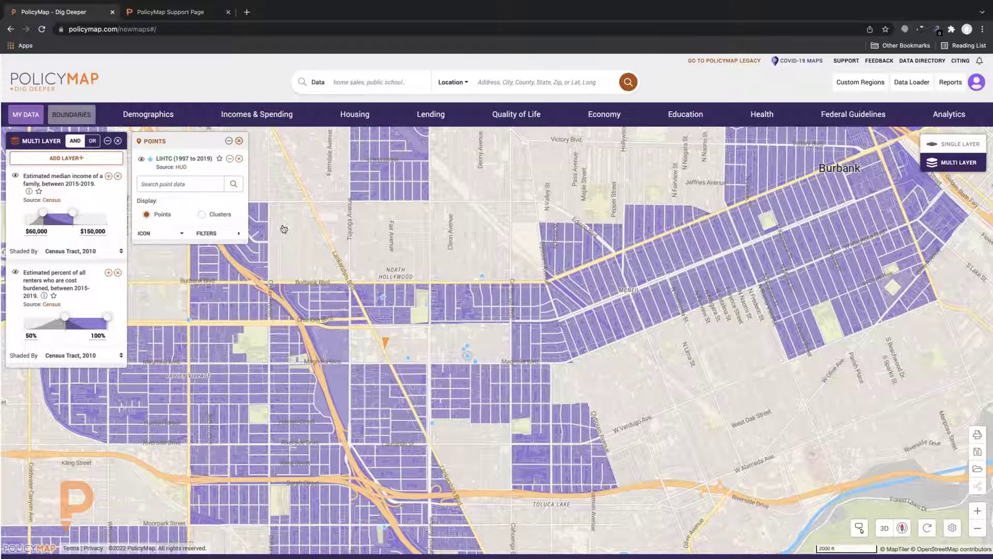
left_click(217, 235)
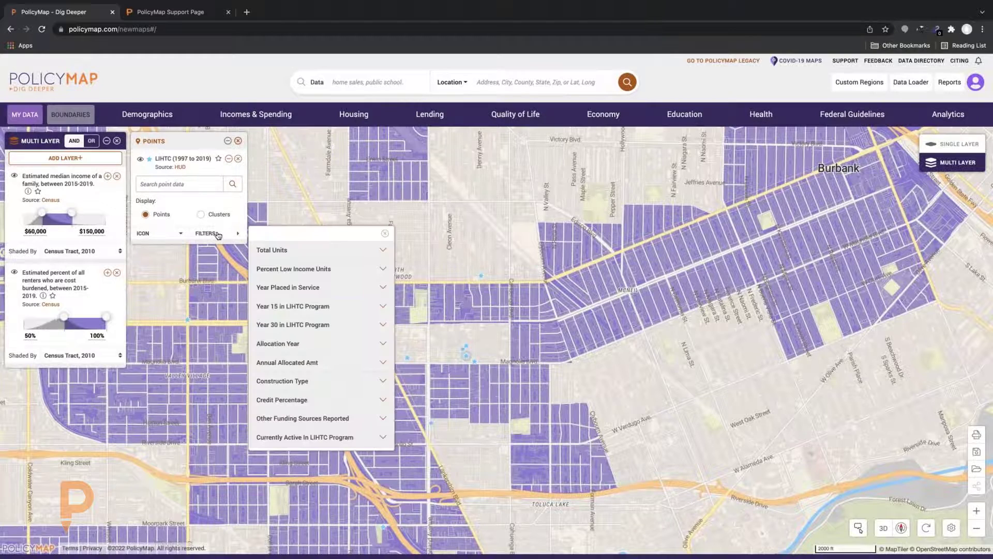
left_click(218, 234)
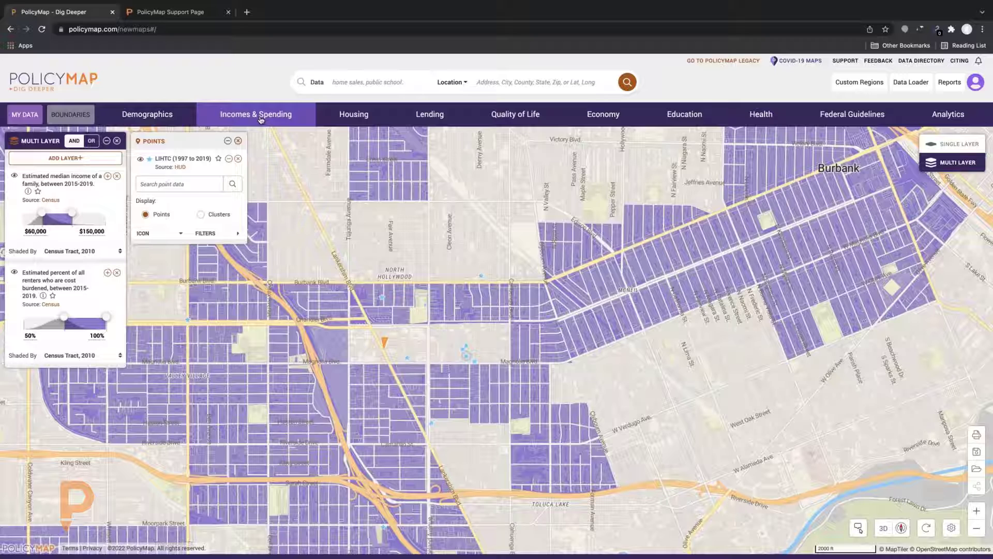
left_click(261, 119)
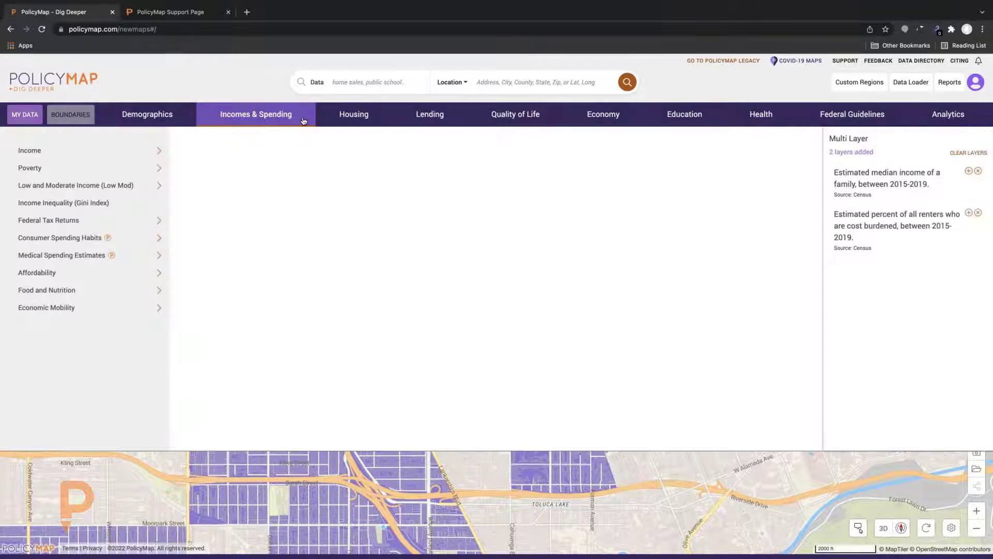
left_click(340, 119)
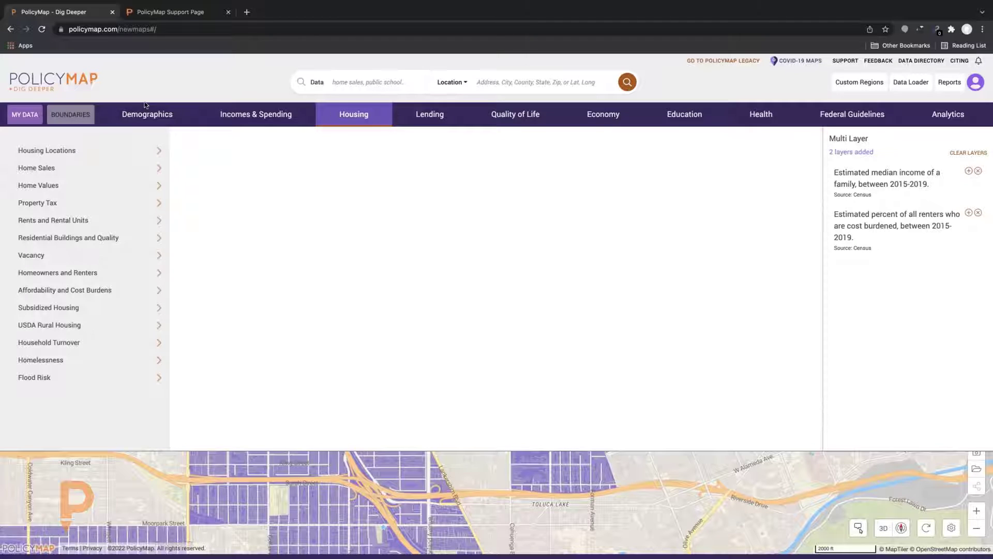
mouse_move(93, 198)
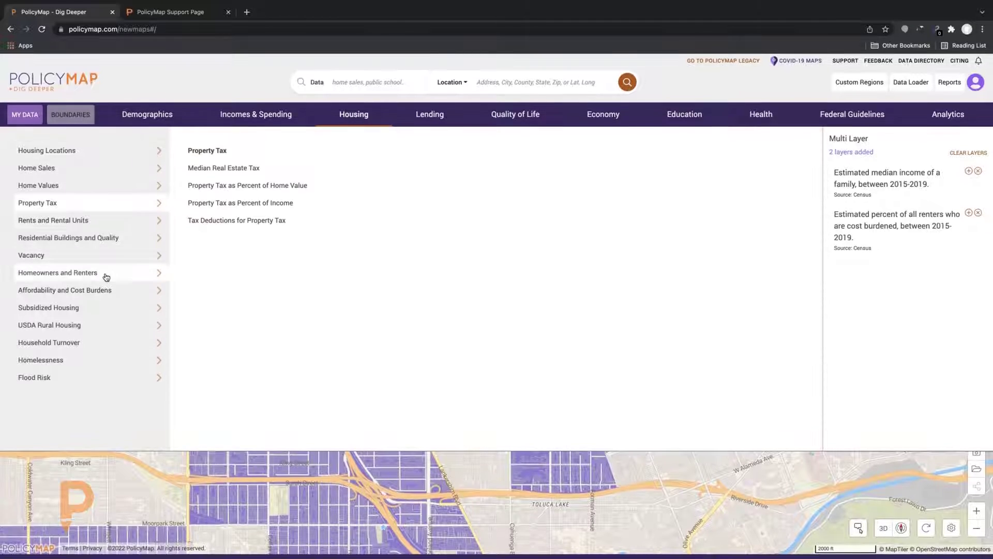
mouse_move(105, 277)
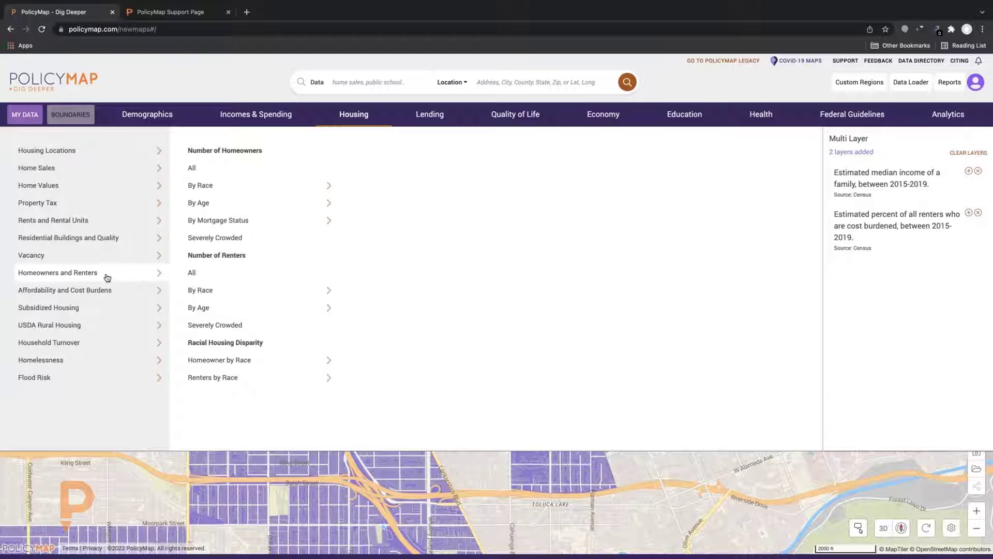
mouse_move(113, 296)
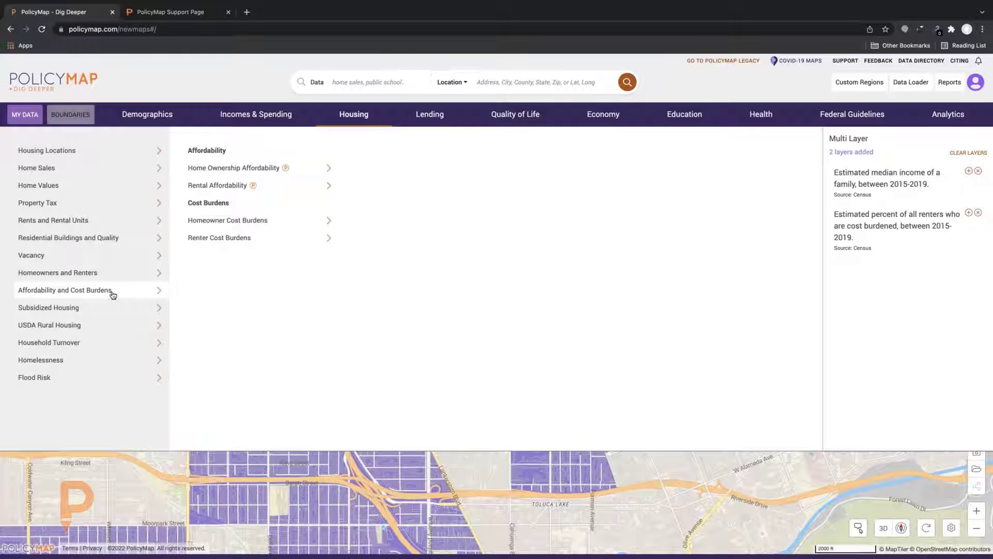
mouse_move(257, 187)
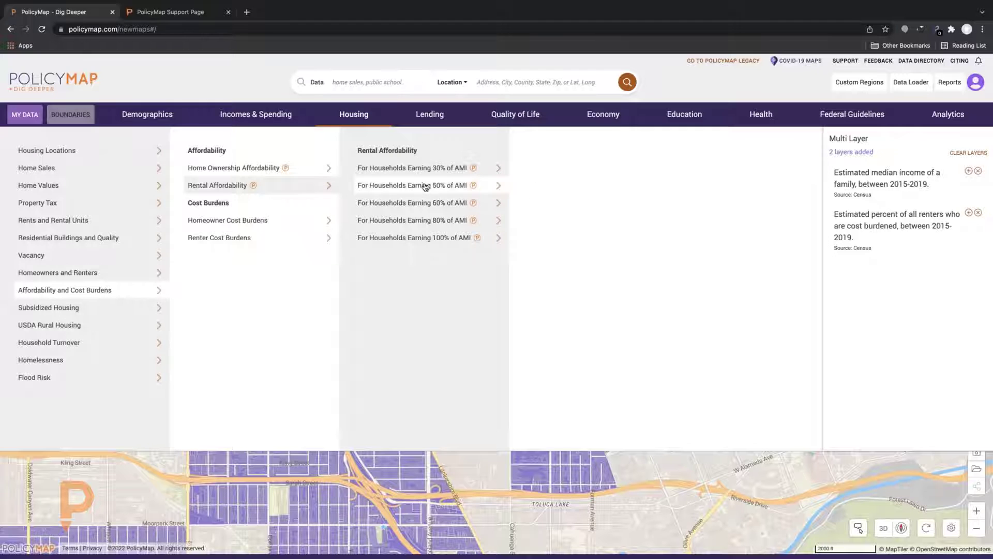
mouse_move(421, 187)
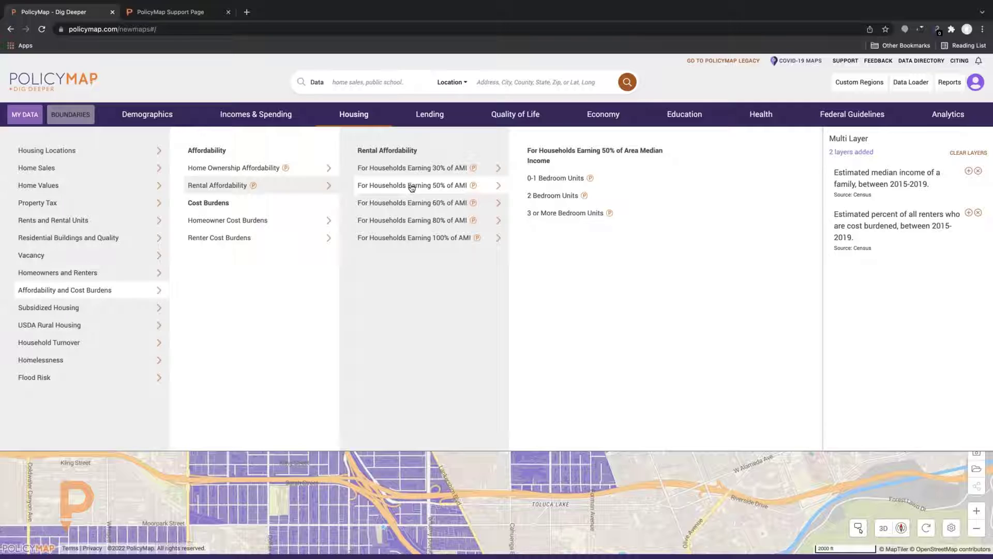
mouse_move(415, 206)
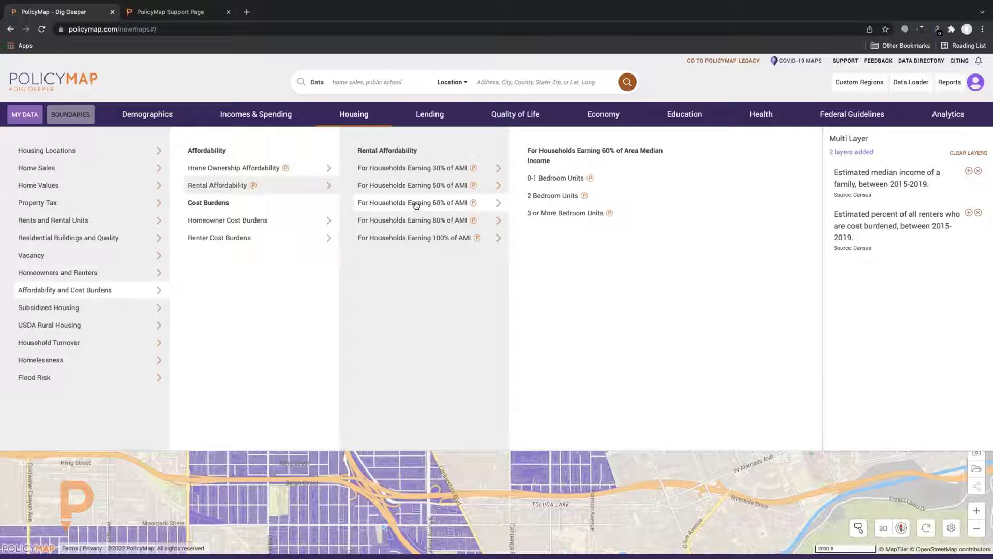
left_click(692, 471)
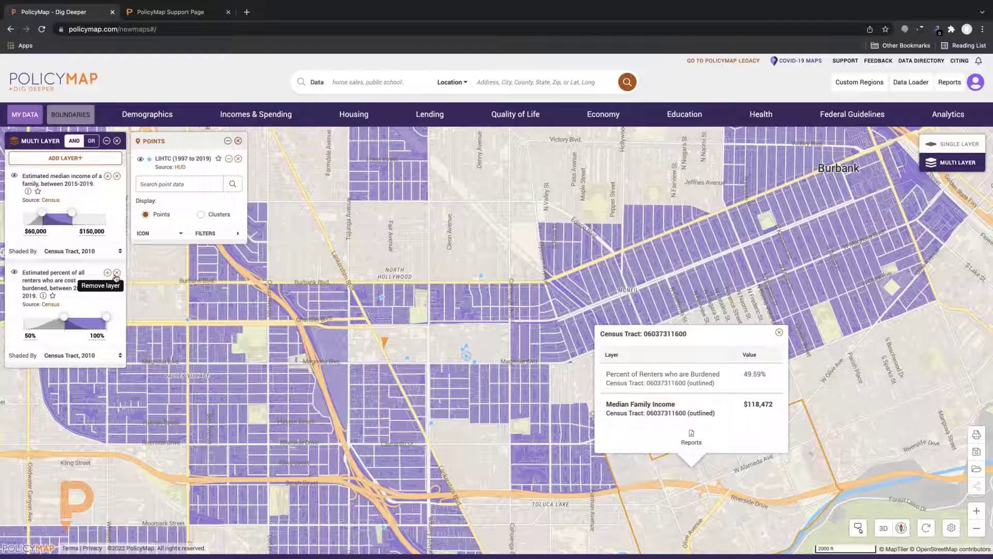
Swap the renter cost-burden layer for 0-1 bedroom rentals affordable at 50% of AMI
left_click(117, 273)
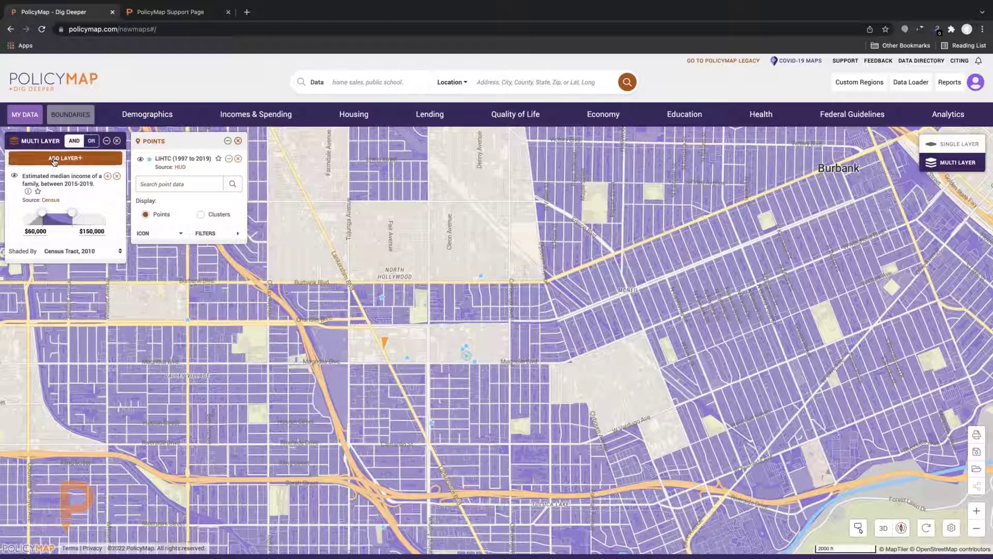
left_click(54, 159)
left_click(354, 112)
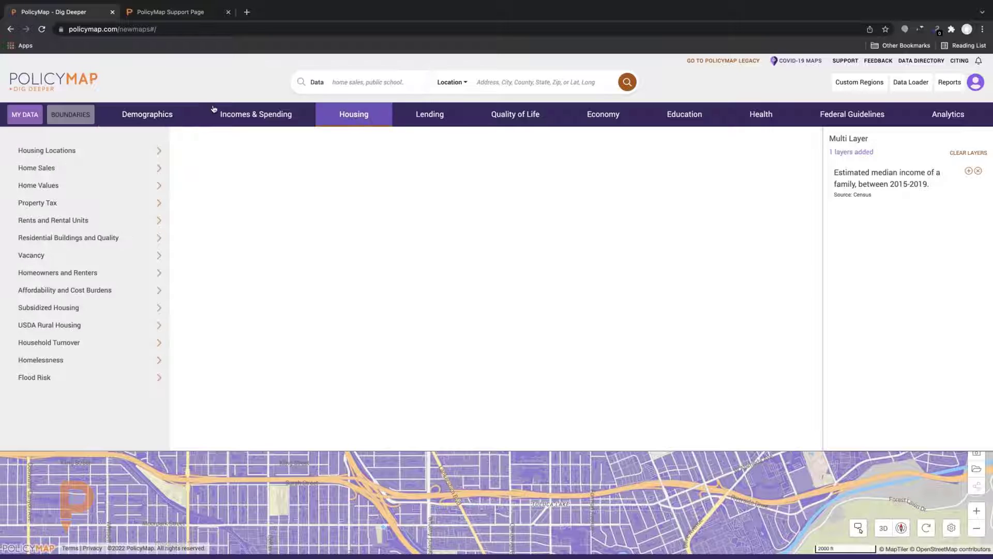
left_click(45, 165)
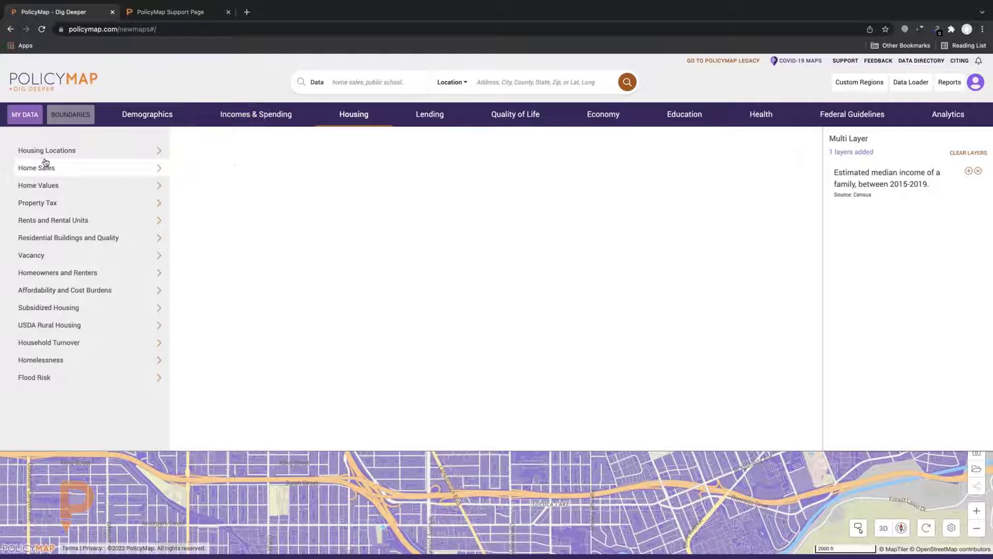
left_click(84, 207)
left_click(116, 273)
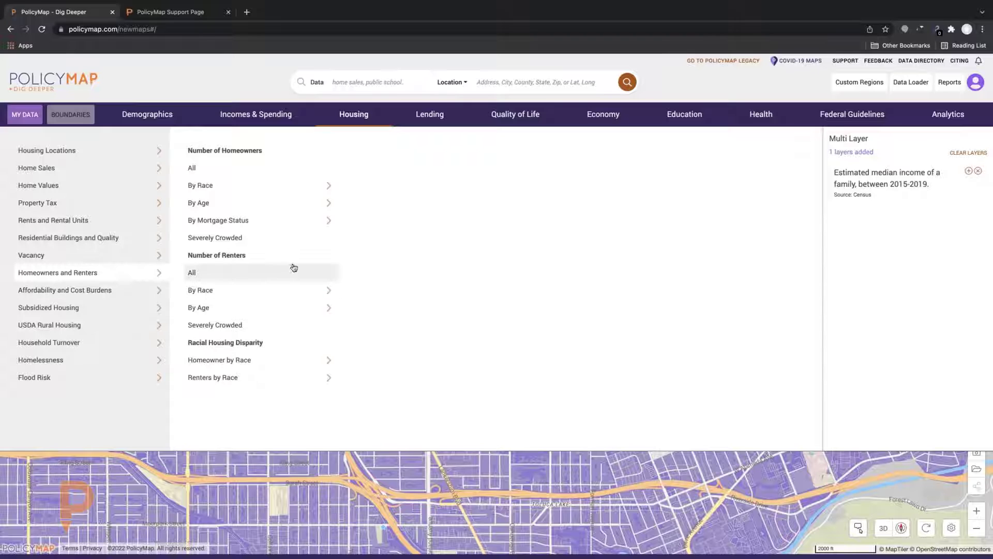
left_click(135, 297)
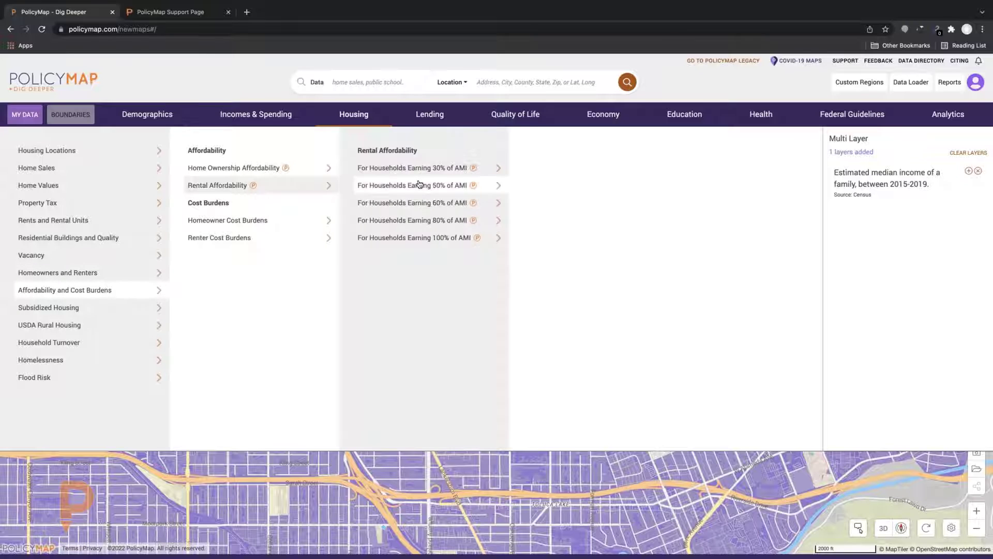
left_click(506, 190)
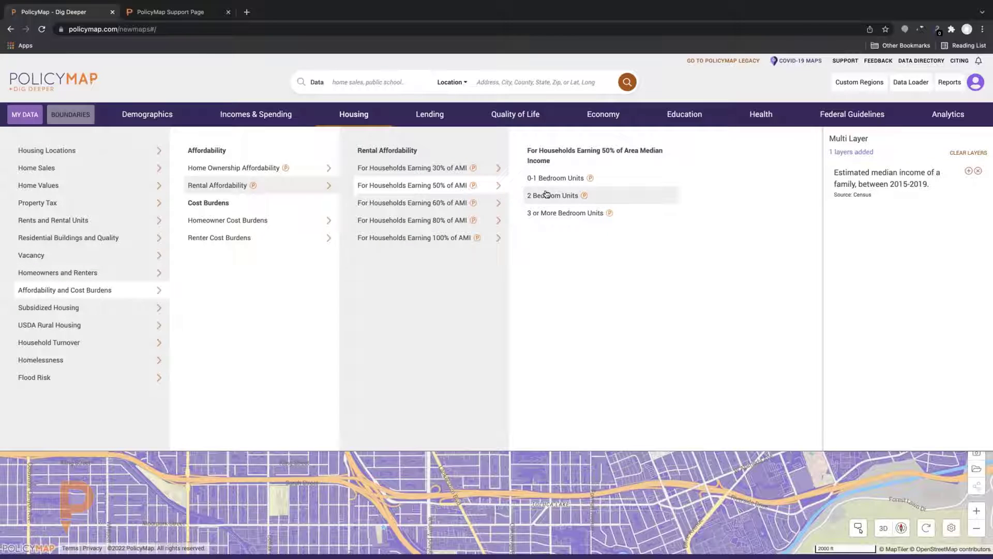
left_click(526, 179)
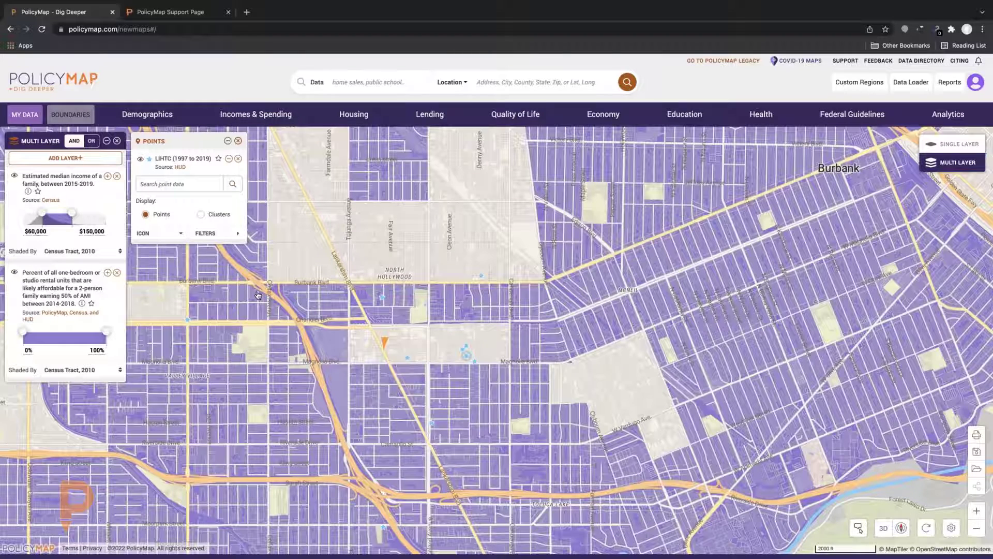
left_click(25, 333)
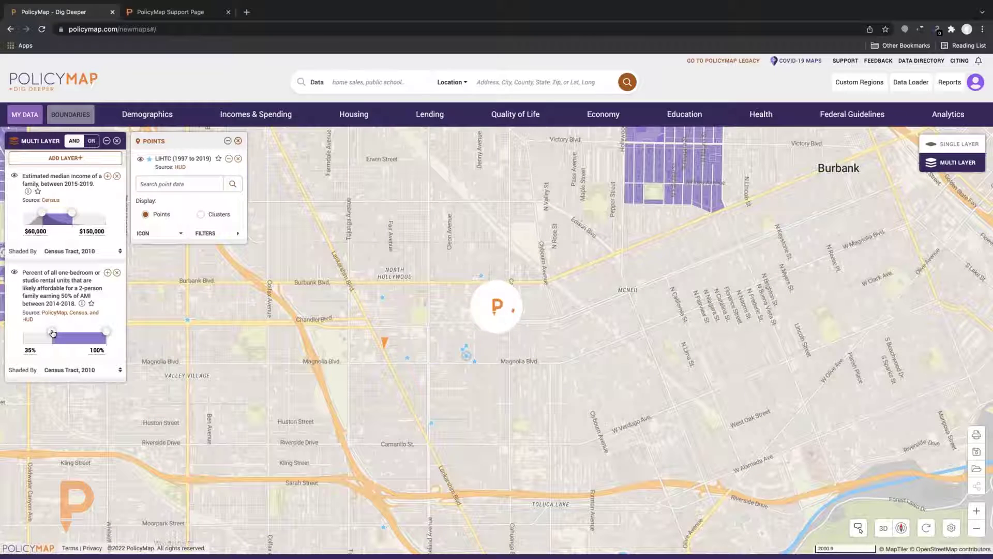
left_click_drag(52, 331, 41, 333)
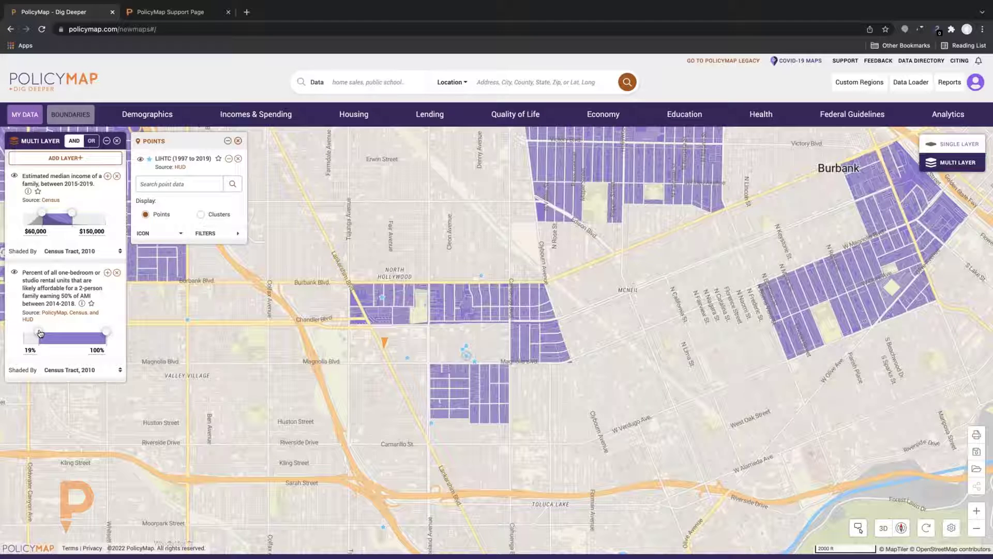
left_click(369, 319)
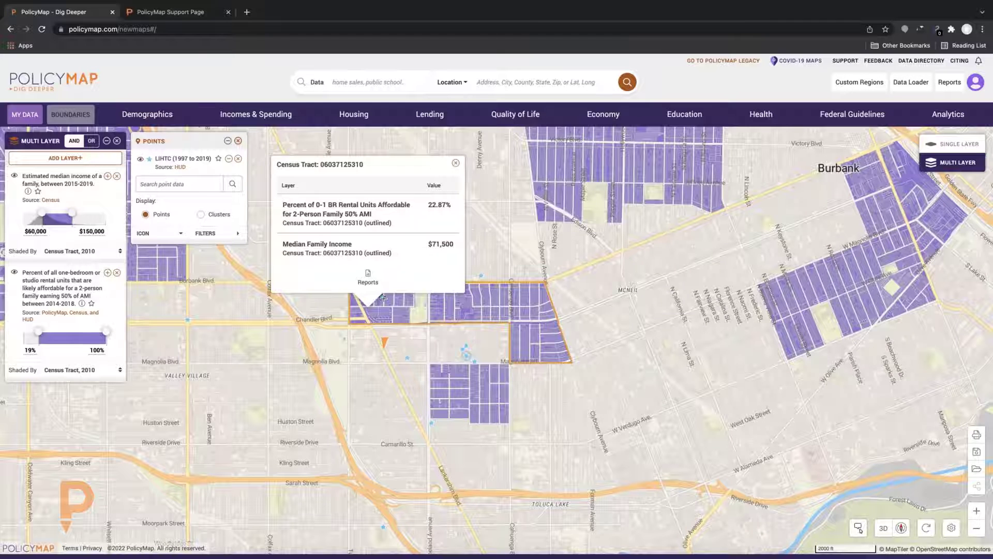
left_click(383, 298)
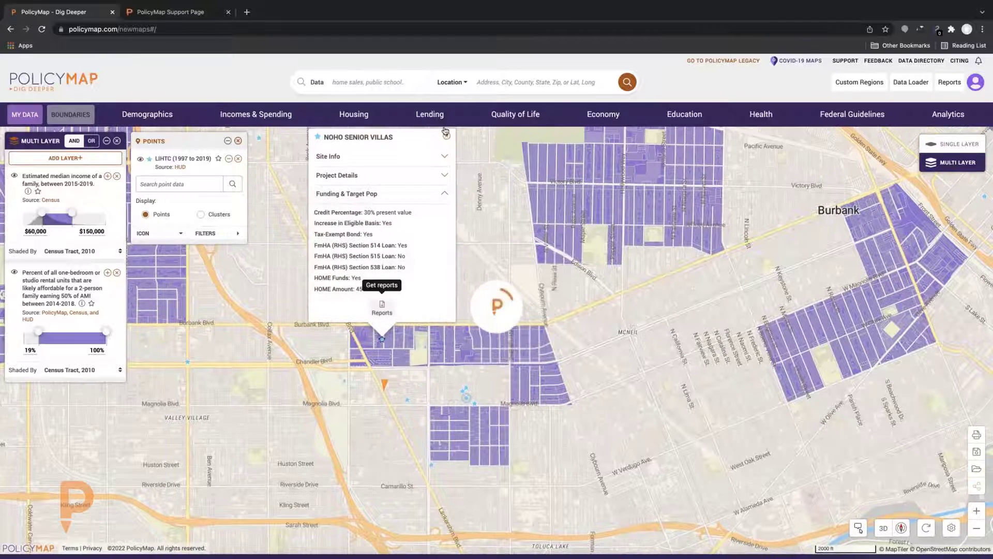
left_click(446, 135)
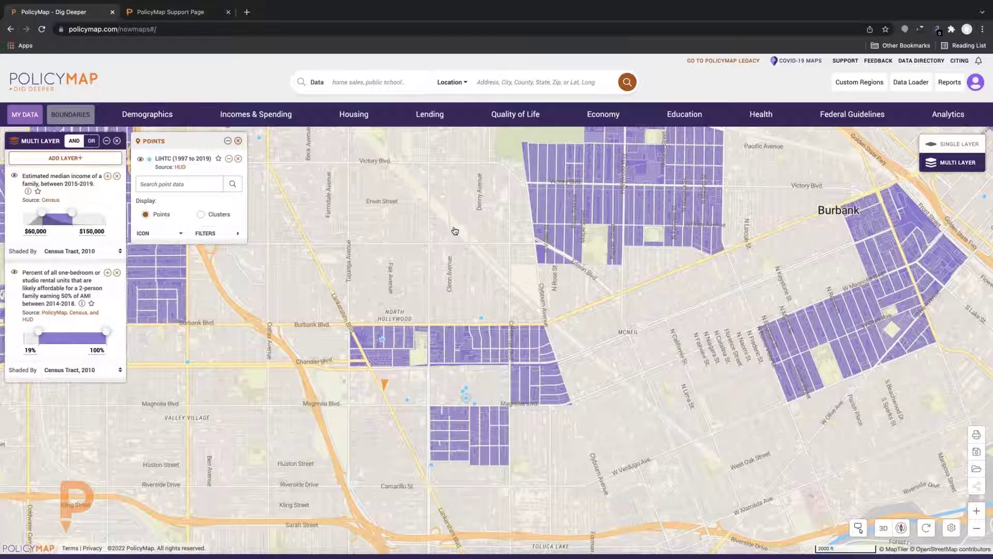
left_click(366, 349)
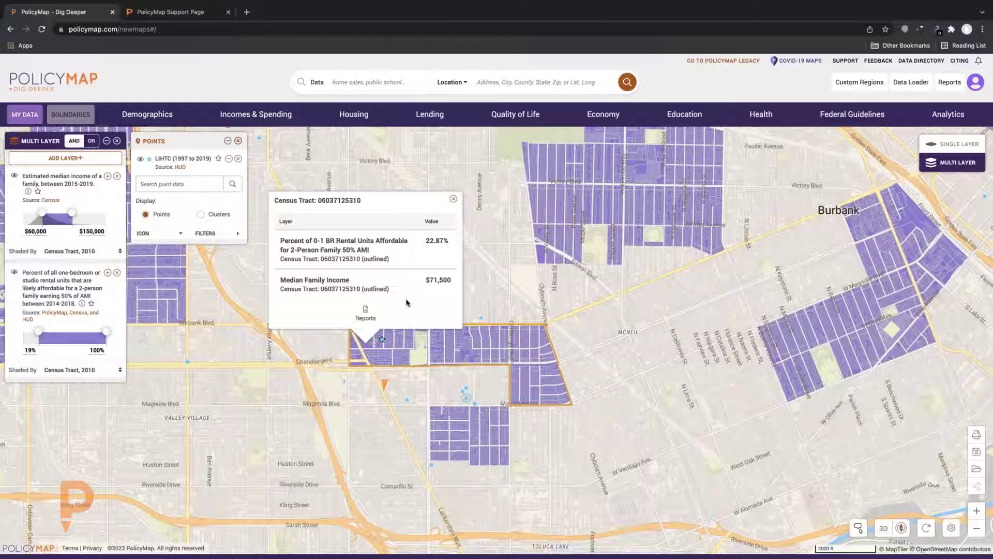
left_click(453, 200)
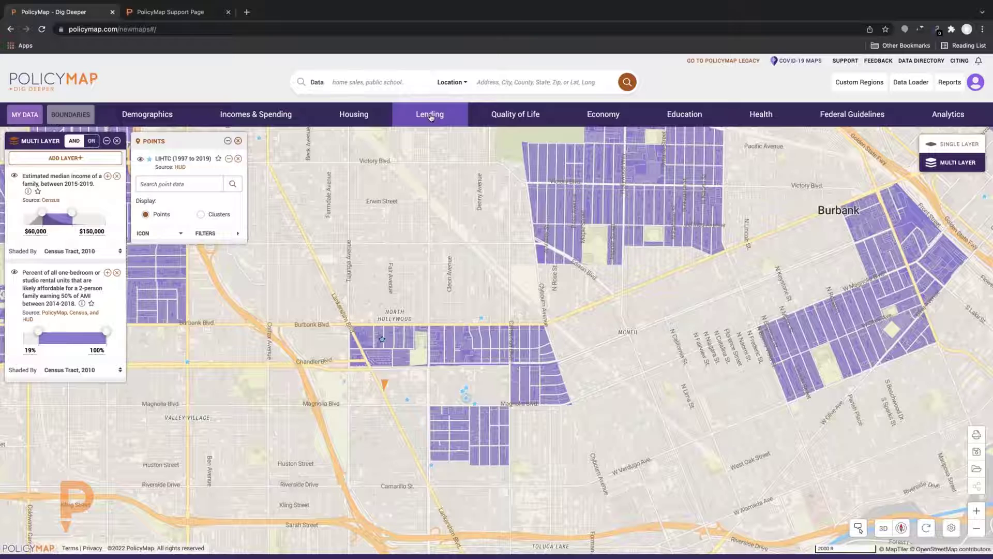
Browse the Lending catalogue to the CRA Eligibility, CDFI Investments and NMTC Investments options
left_click(432, 117)
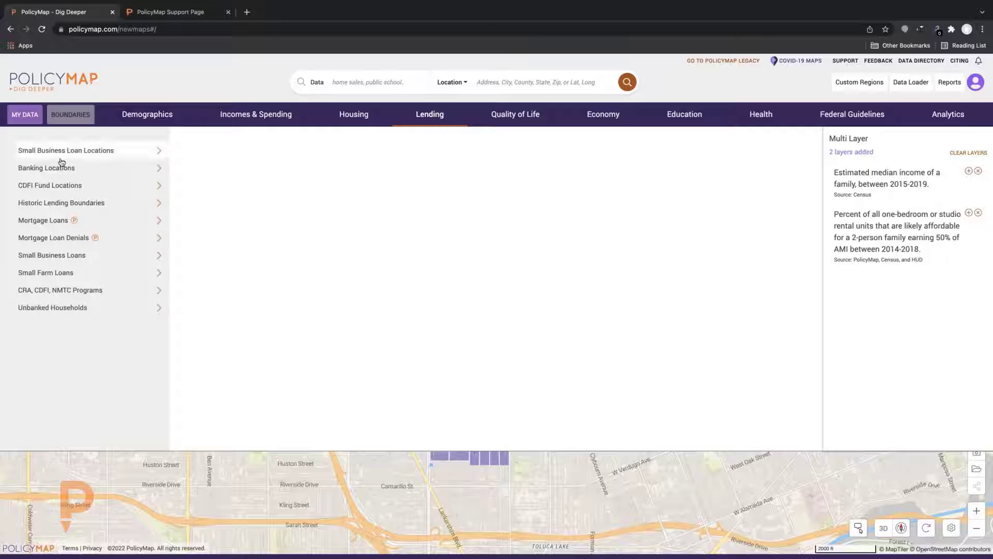
mouse_move(64, 150)
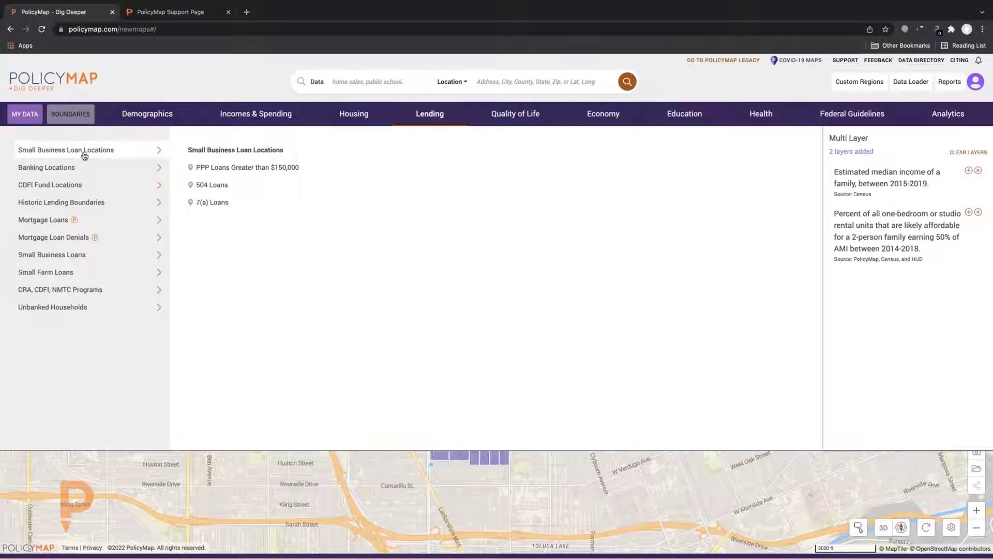
mouse_move(101, 188)
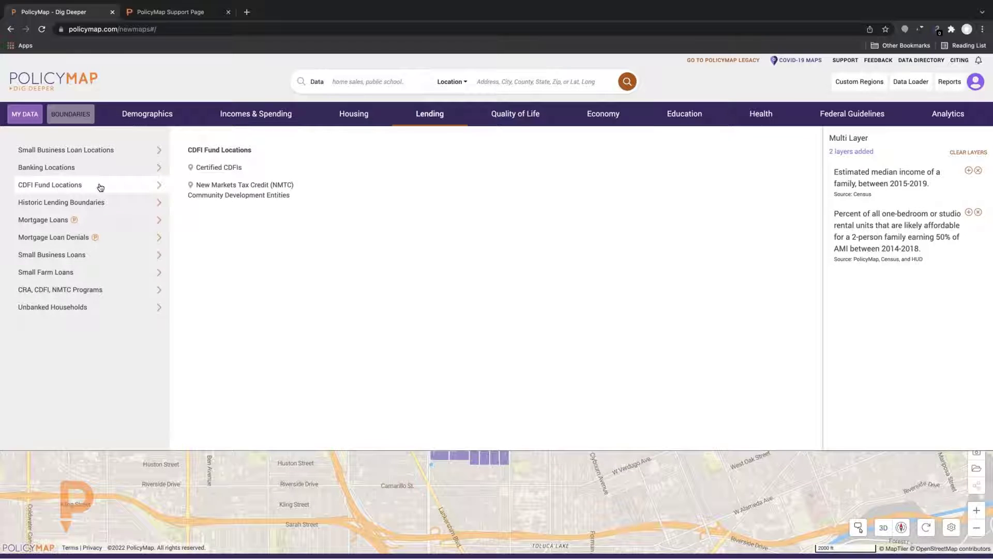
mouse_move(114, 205)
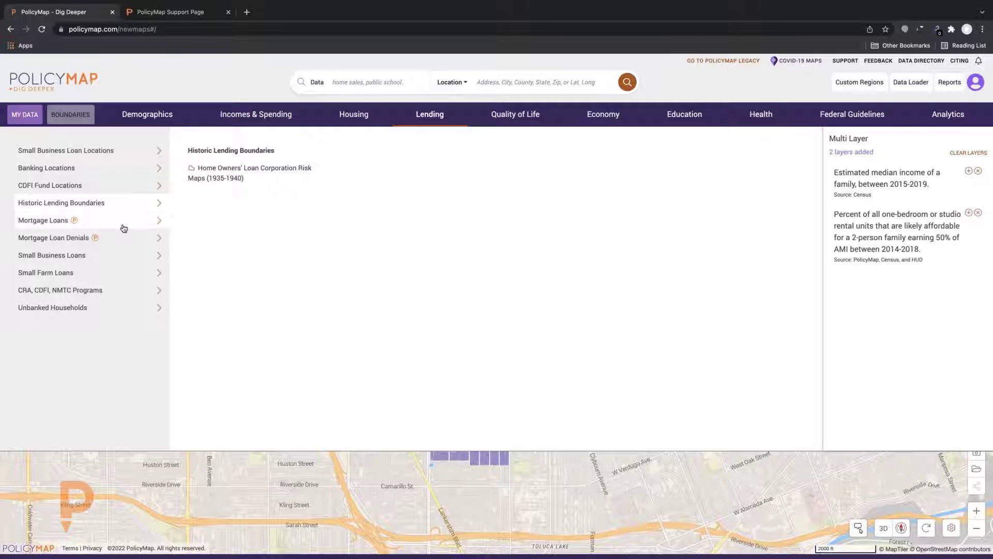
mouse_move(122, 223)
mouse_move(129, 289)
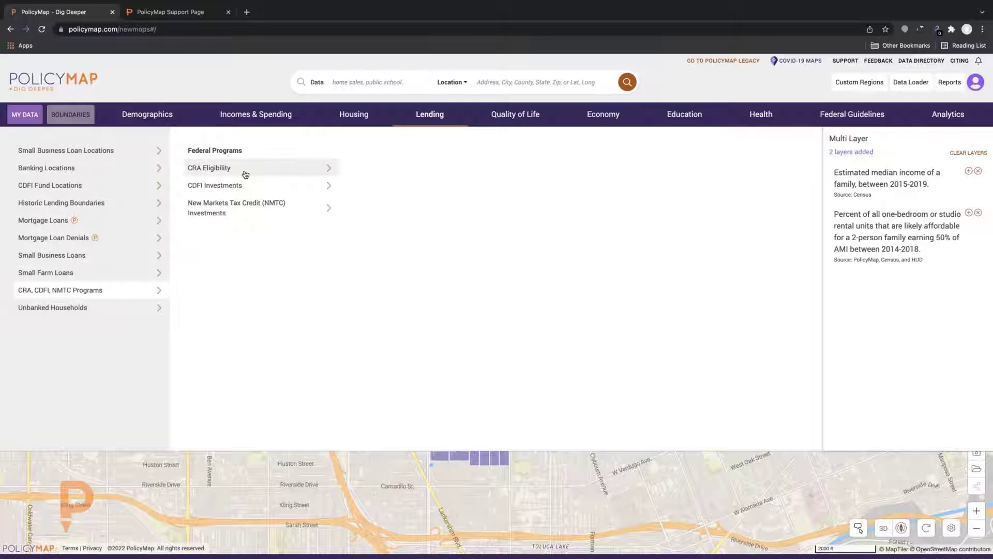
mouse_move(245, 174)
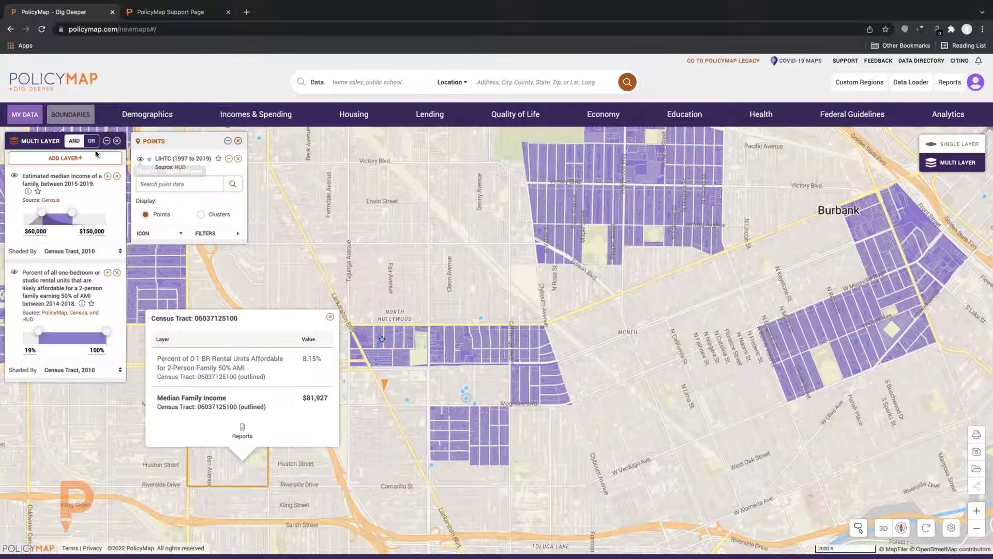
Clear the LIHTC points and add the 2017 CDFI Loan Funds investments layer by census tract
left_click(239, 142)
left_click_drag(498, 309, 553, 245)
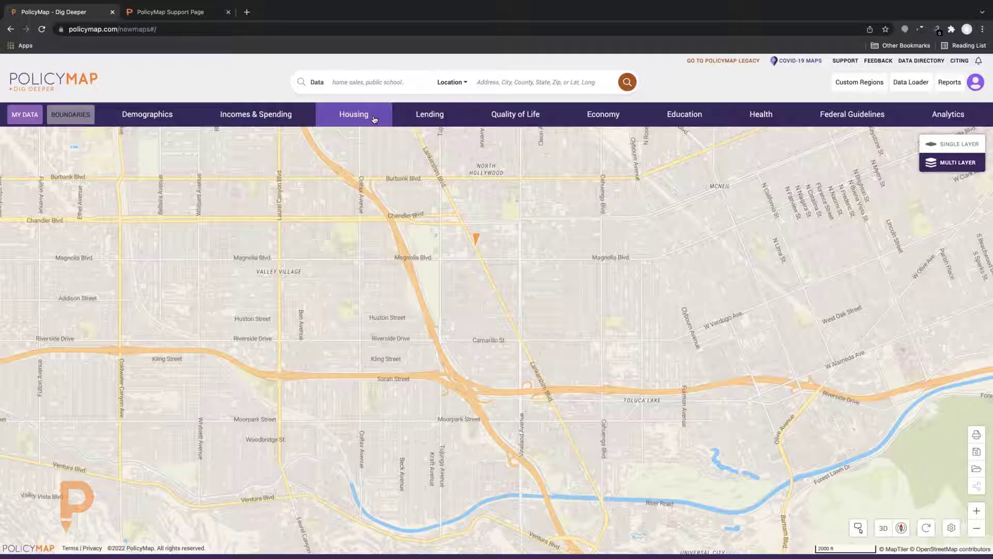
left_click(415, 118)
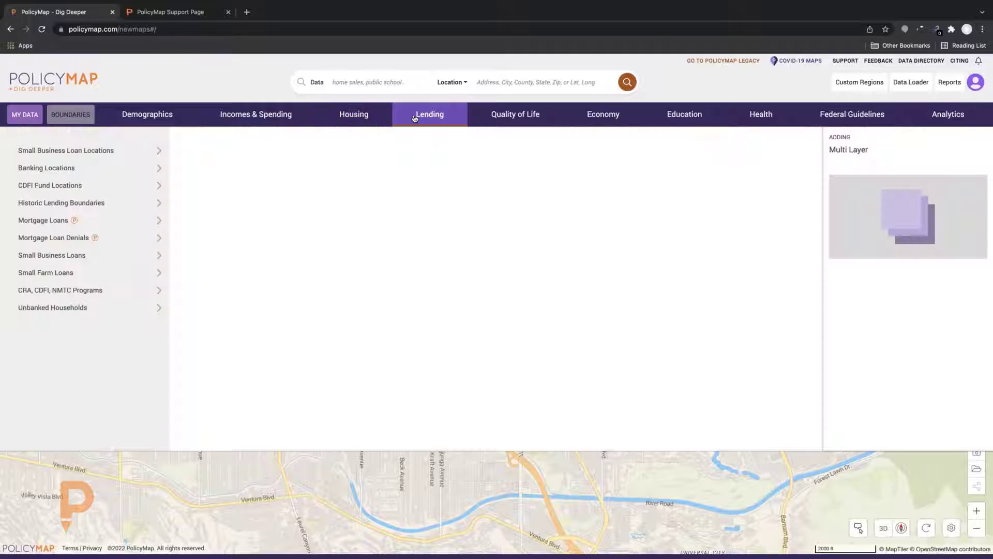
left_click(46, 203)
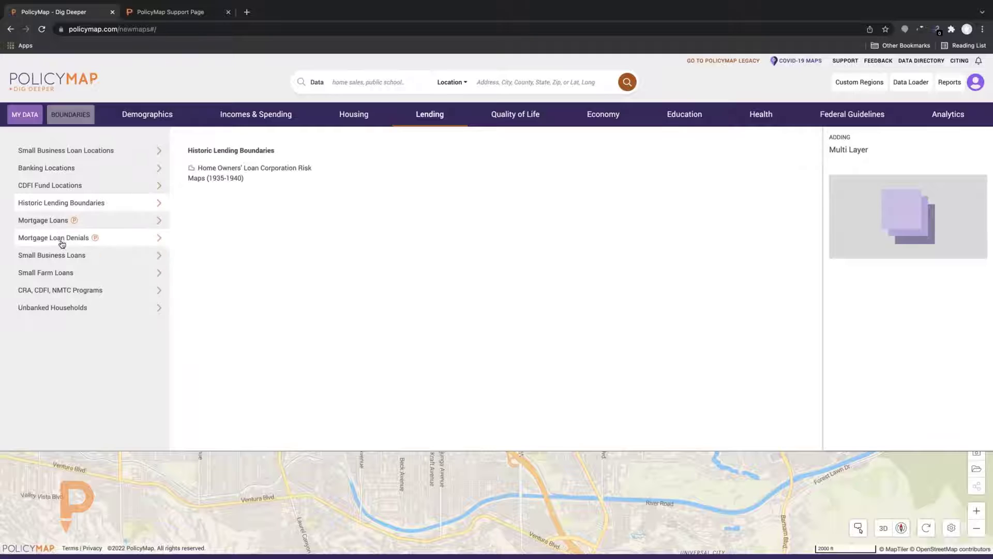
mouse_move(62, 269)
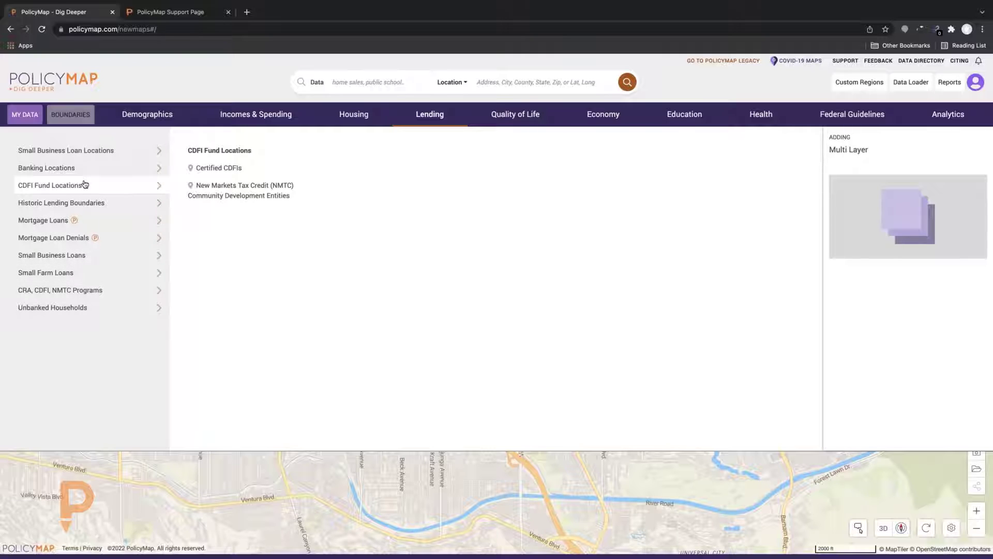
mouse_move(93, 288)
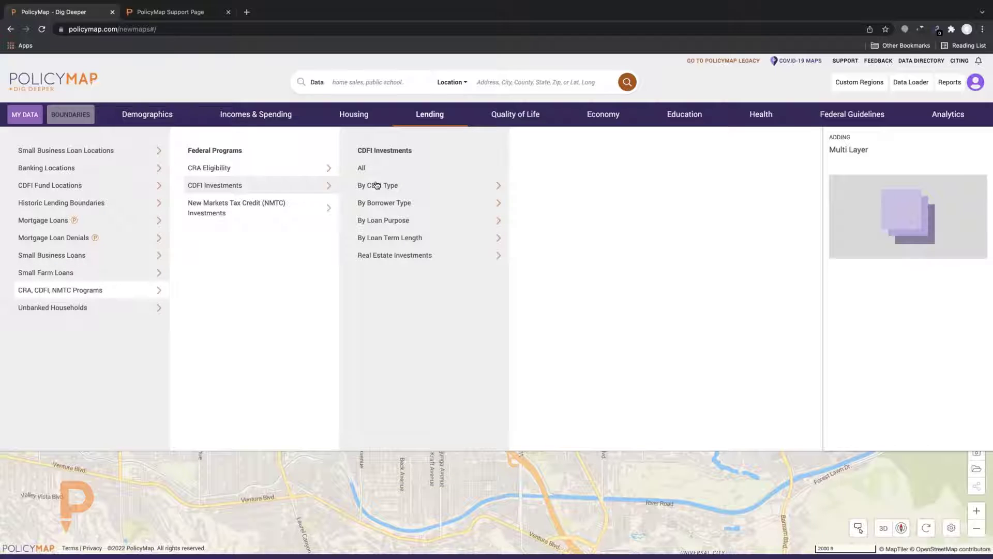
mouse_move(377, 185)
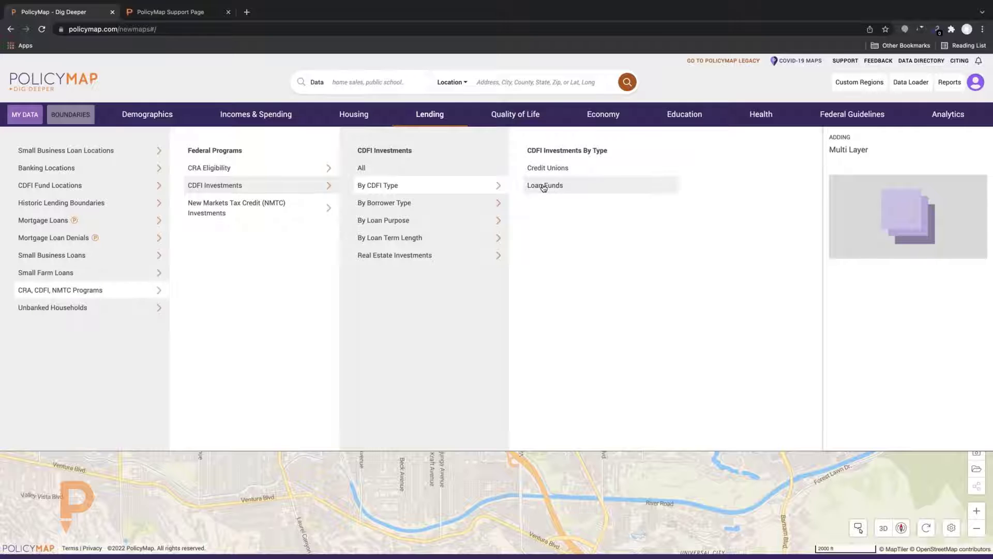
left_click(544, 188)
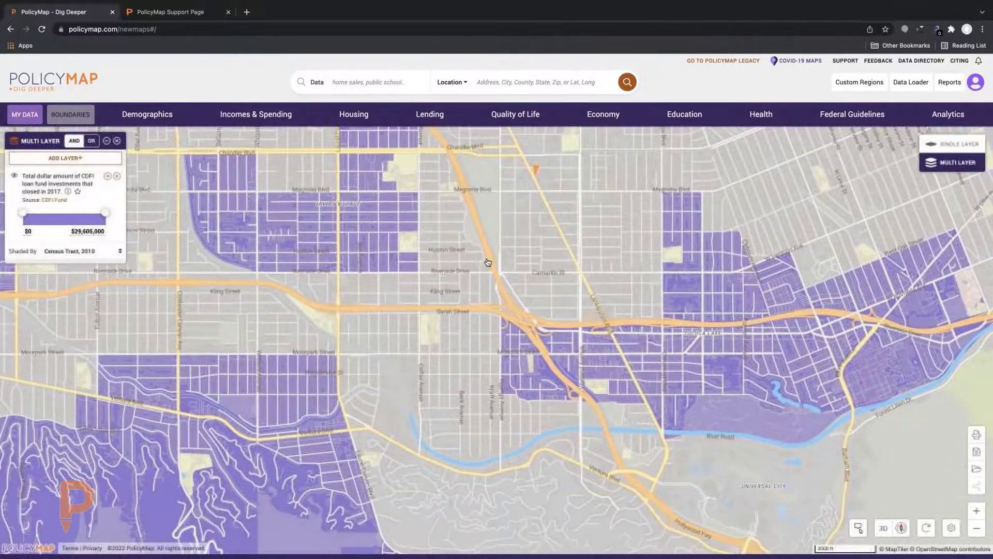
left_click(108, 177)
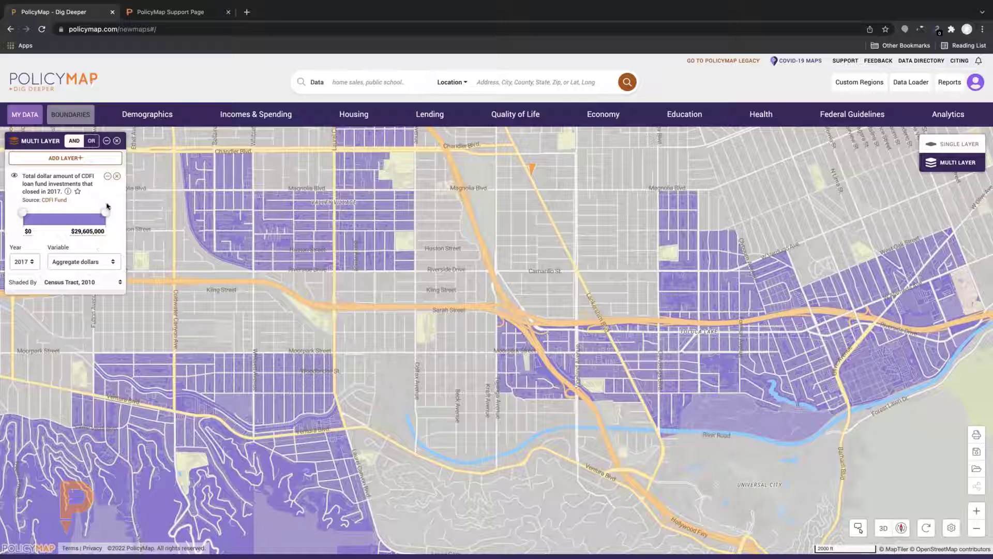
left_click(955, 143)
left_click(596, 325)
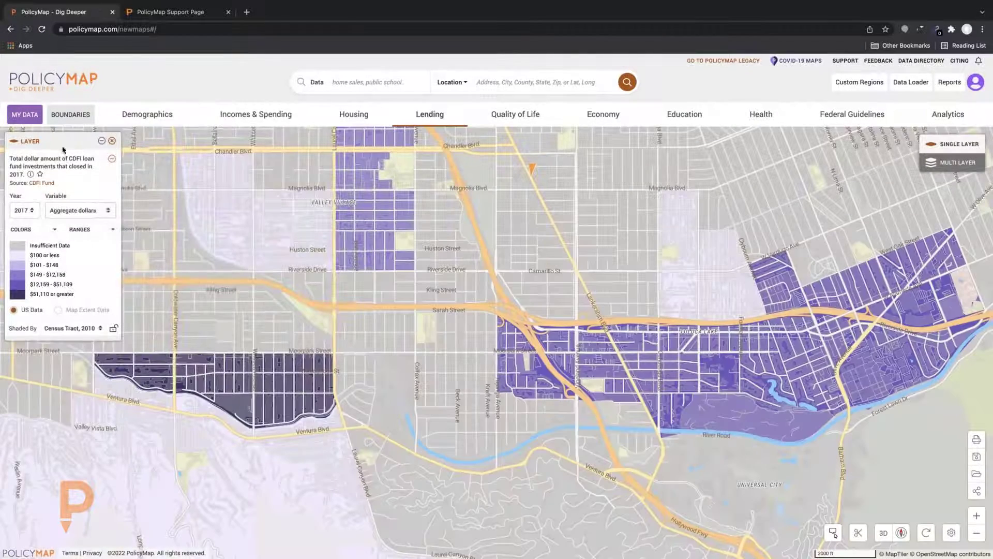
left_click_drag(82, 144, 140, 140)
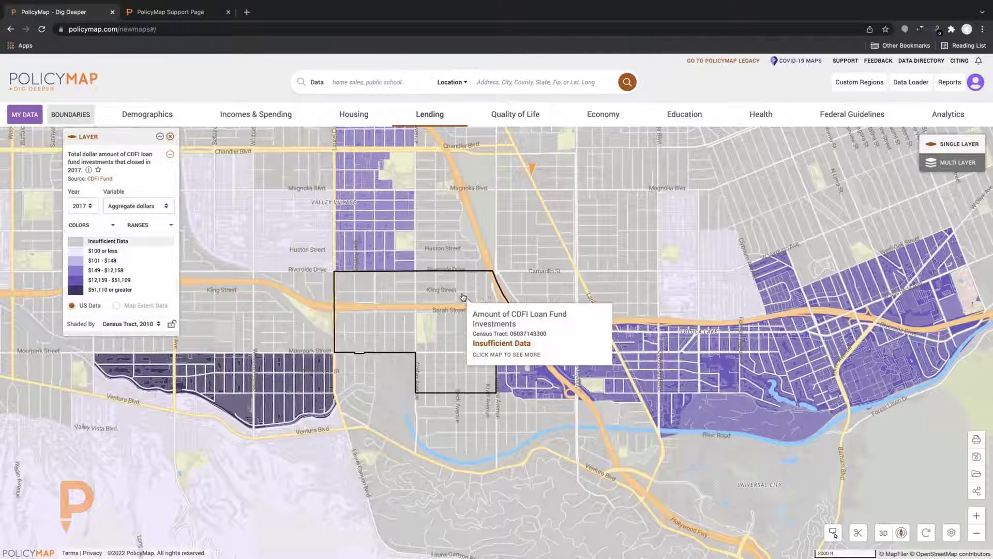
left_click_drag(473, 213, 349, 280)
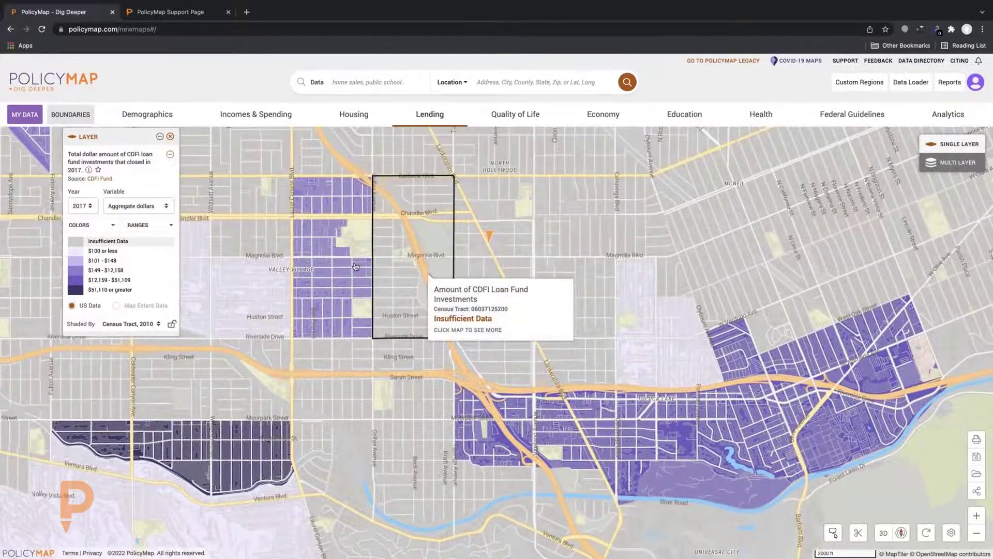
scroll(342, 277, "up", 1)
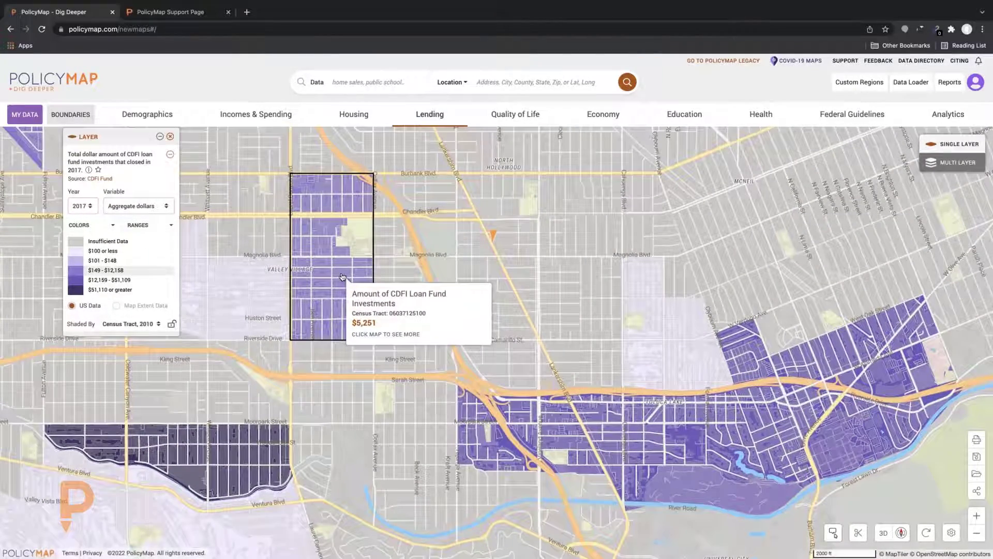
left_click(342, 278)
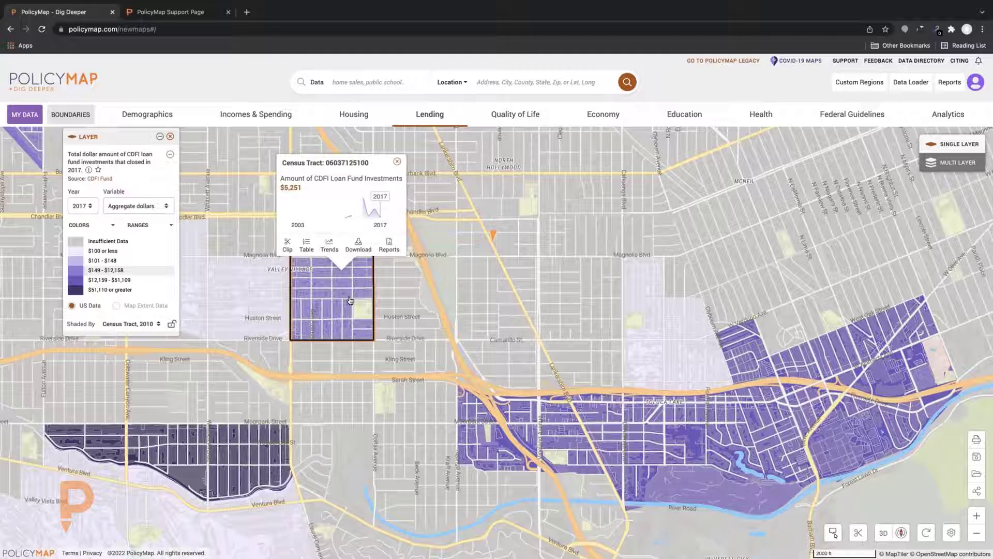
left_click(508, 433)
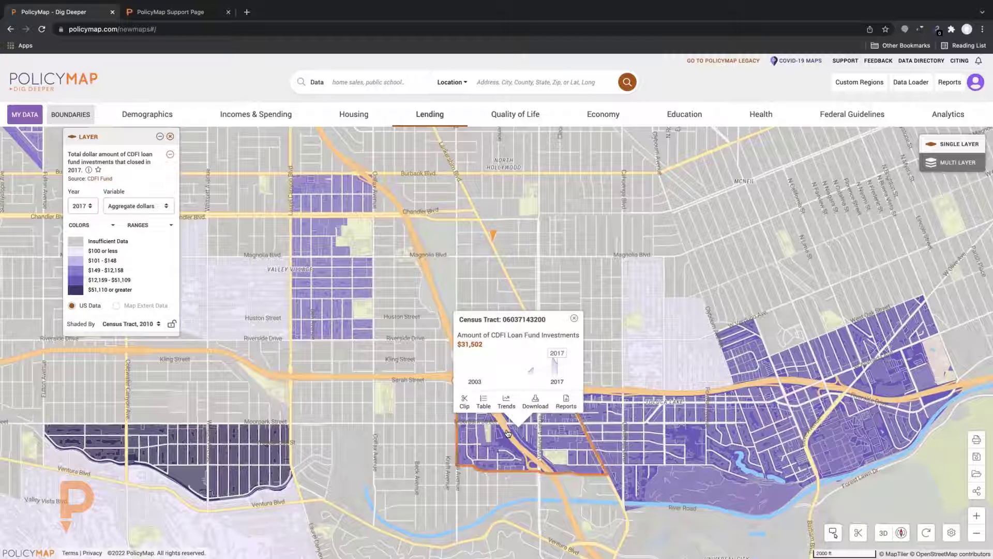
left_click(138, 207)
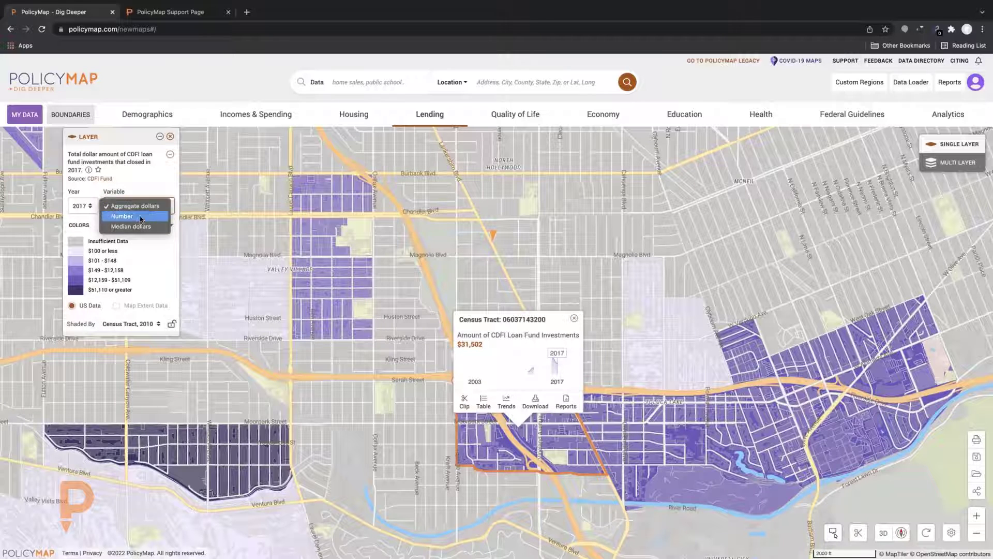
left_click(132, 216)
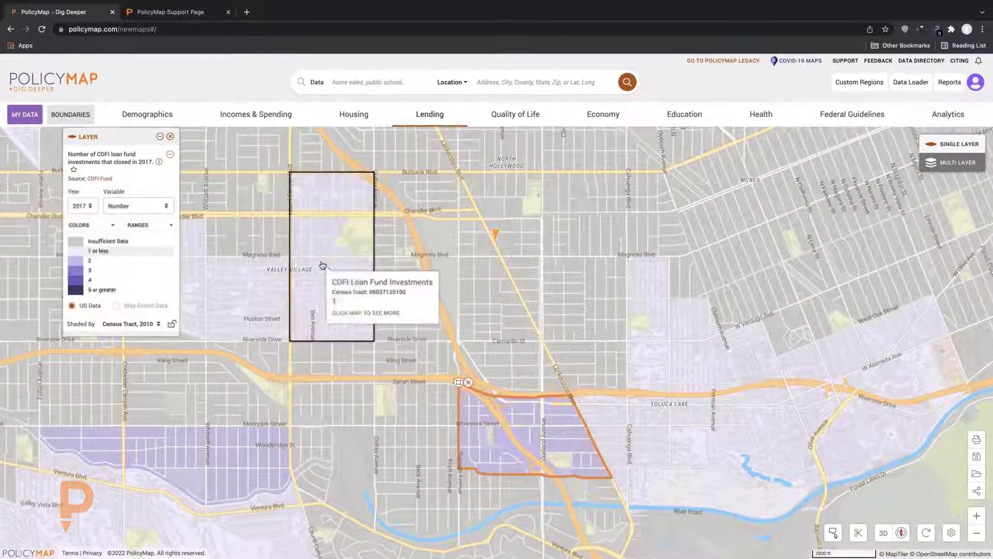
left_click(322, 265)
left_click(252, 293)
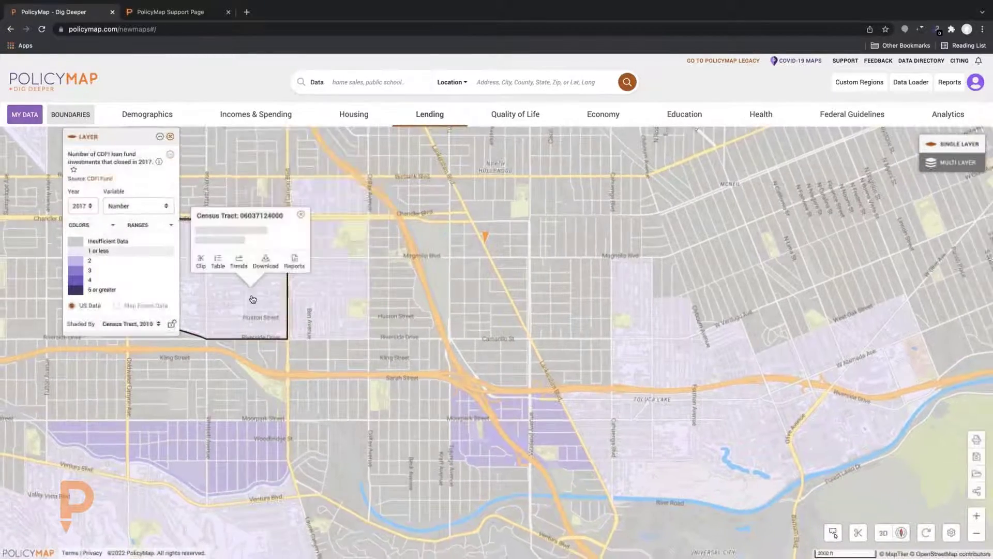
left_click(501, 416)
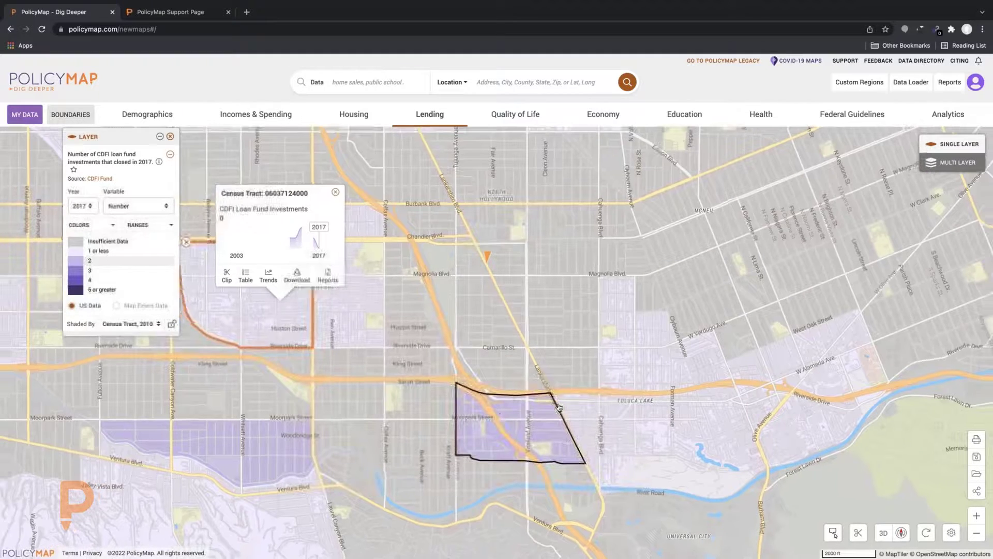
left_click(144, 209)
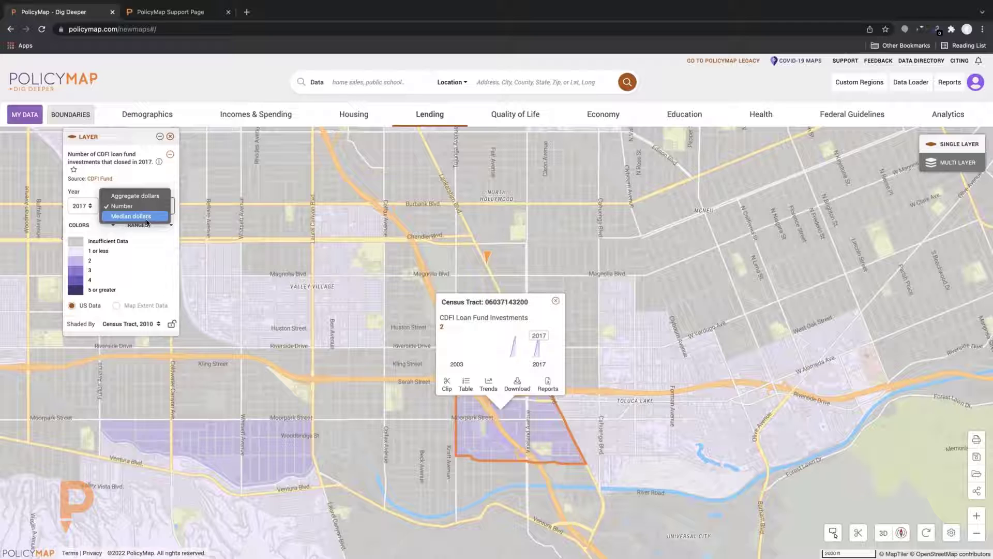
Browse the Lending data categories and their dataset submenus
left_click(434, 117)
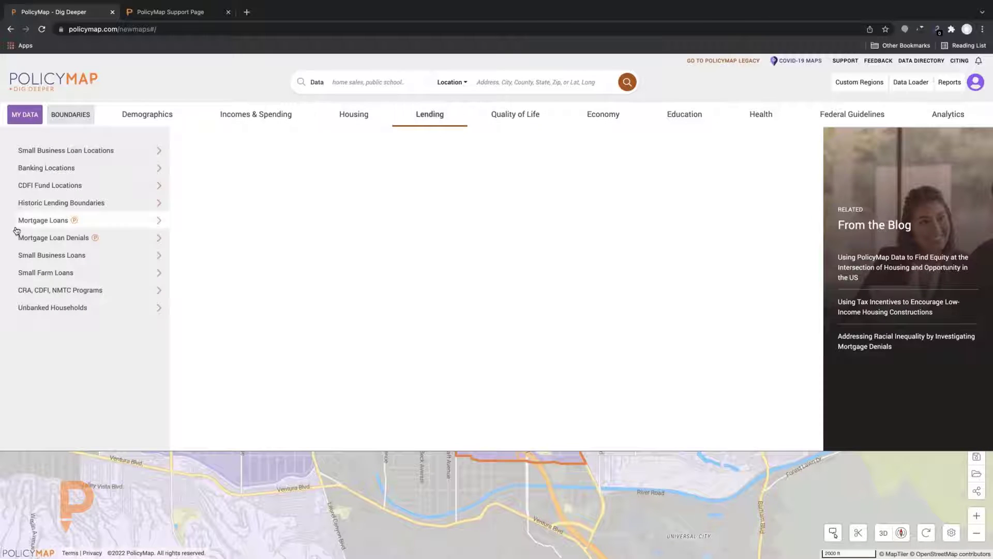
mouse_move(51, 188)
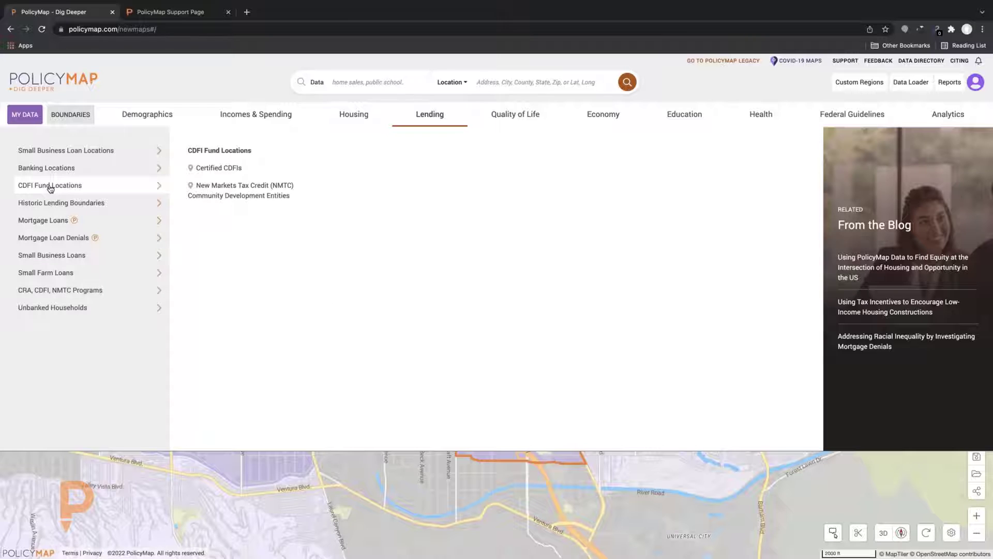
mouse_move(73, 292)
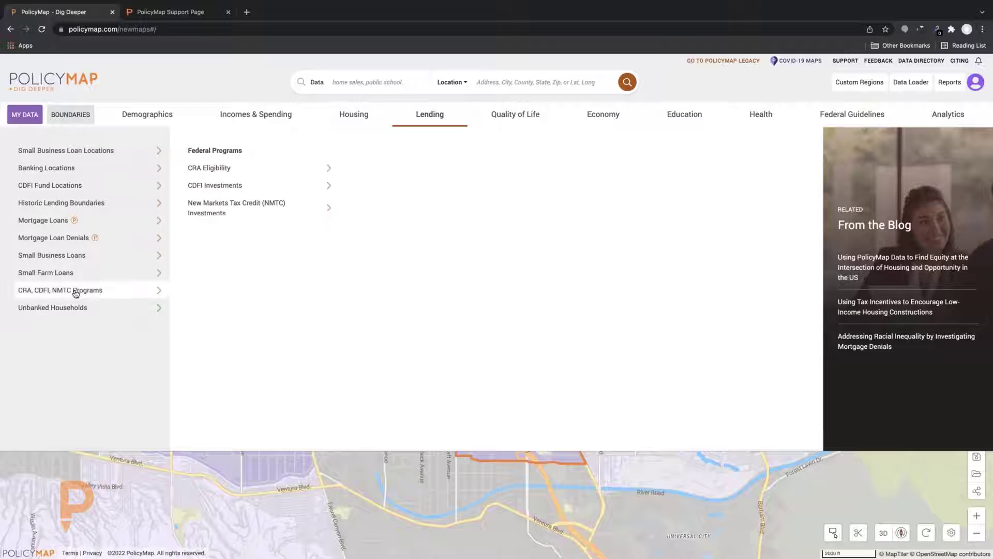
mouse_move(320, 186)
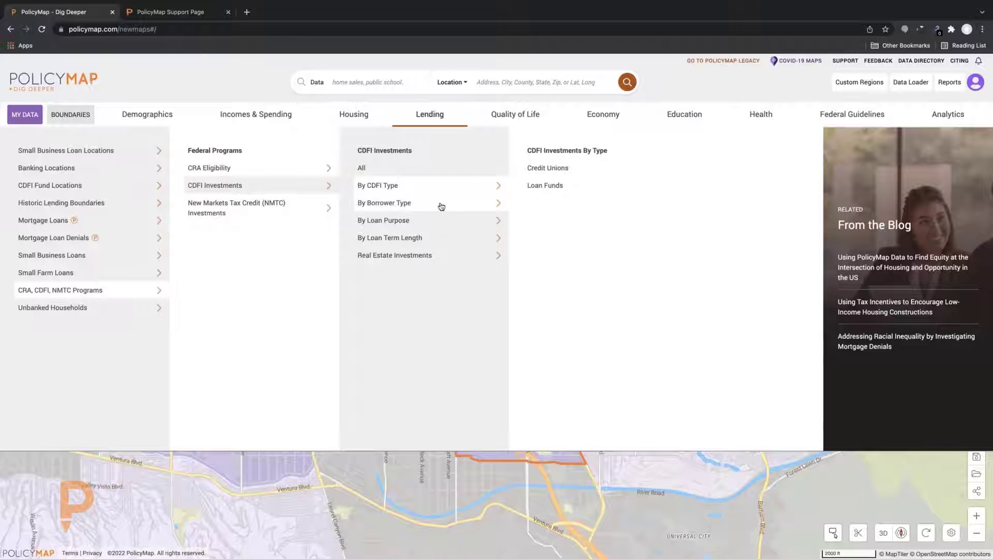
mouse_move(432, 226)
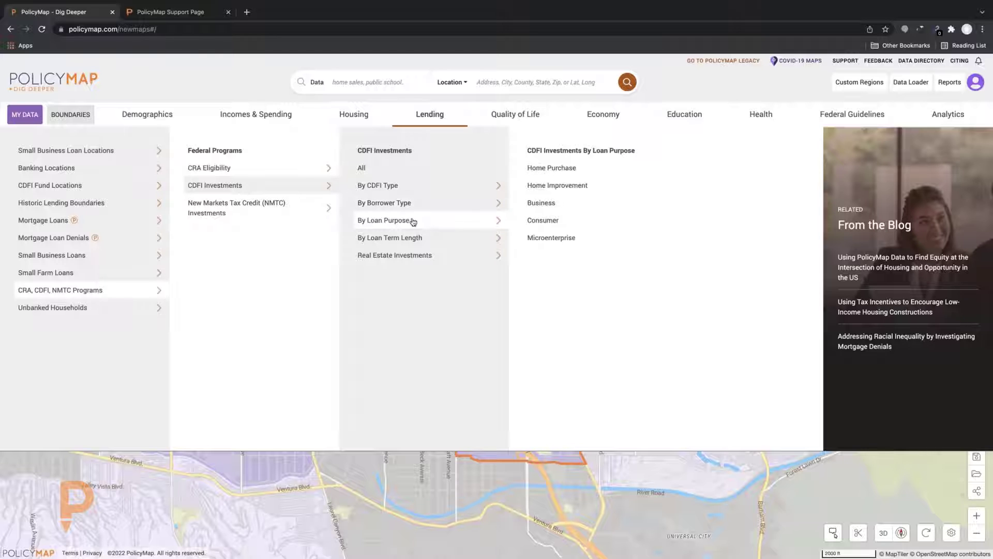
left_click(343, 467)
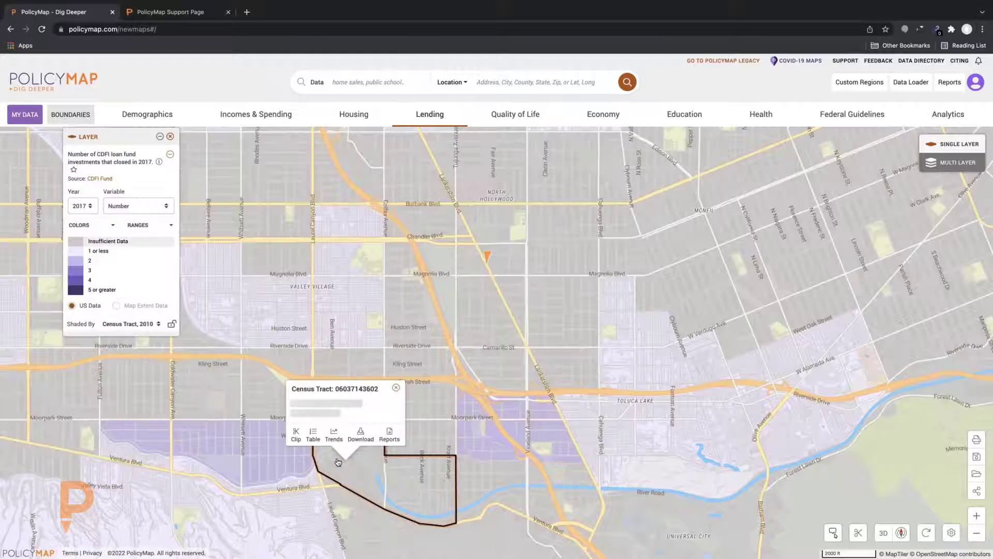
left_click(355, 320)
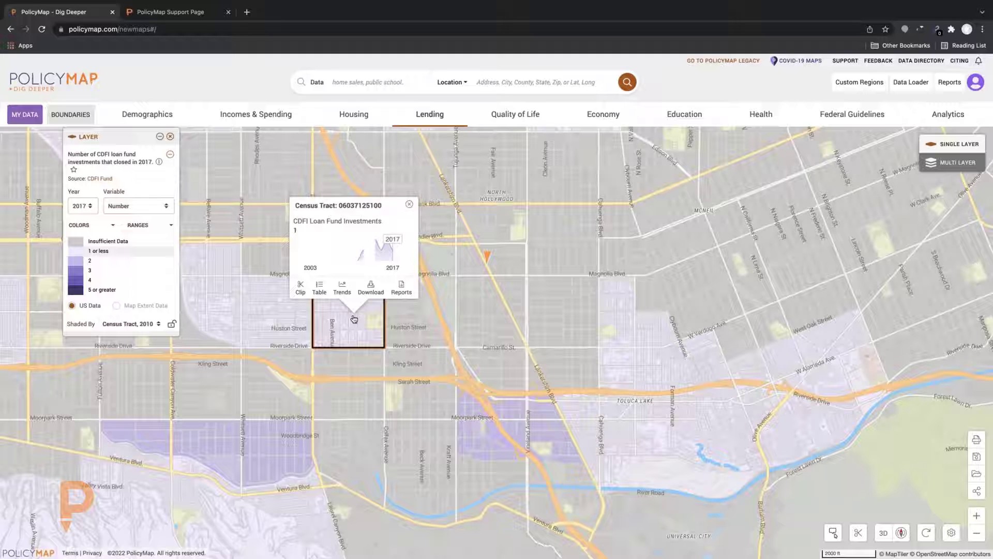
left_click(397, 118)
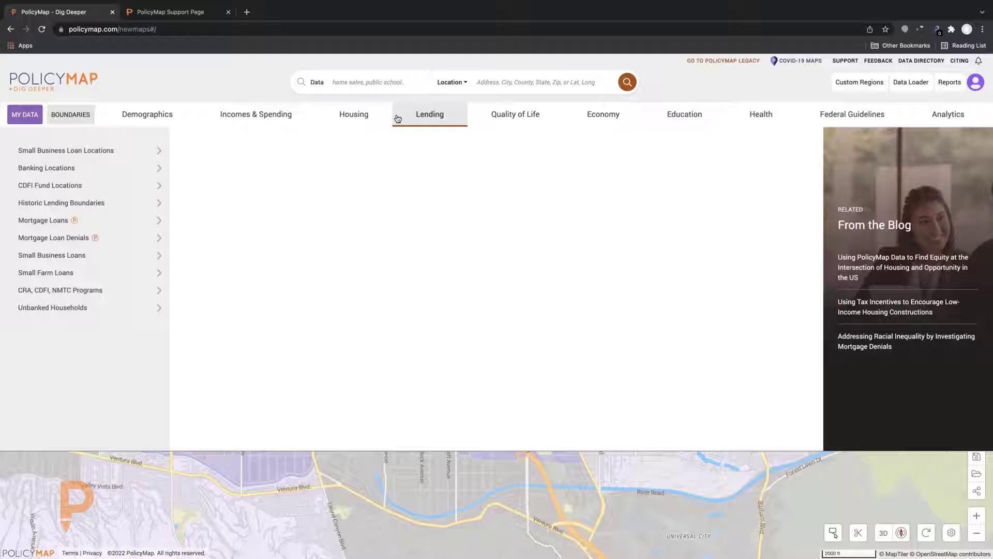
left_click(134, 155)
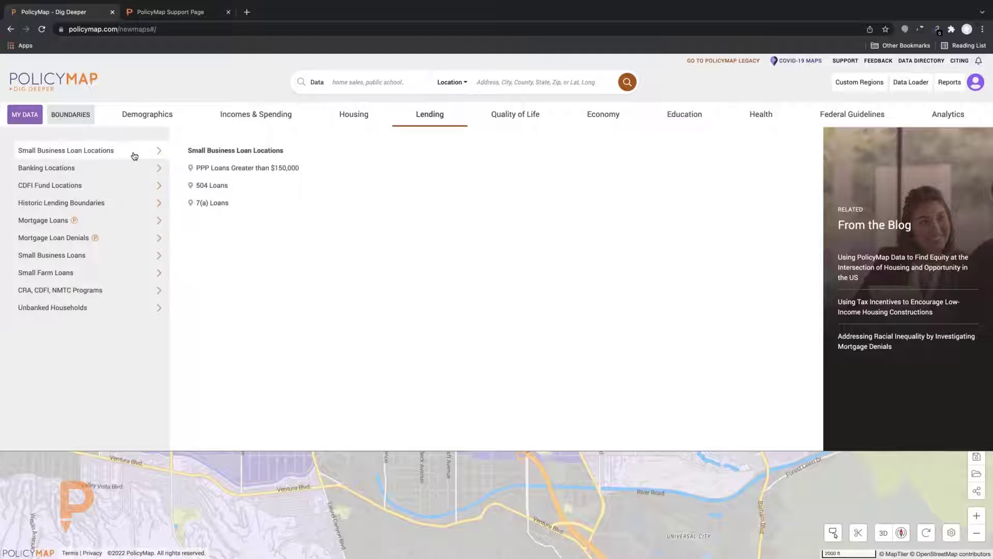
Plot 504 Loans points, inspect the Spazio LA Designs loan details, then remove the 504 Loans layer
left_click(212, 185)
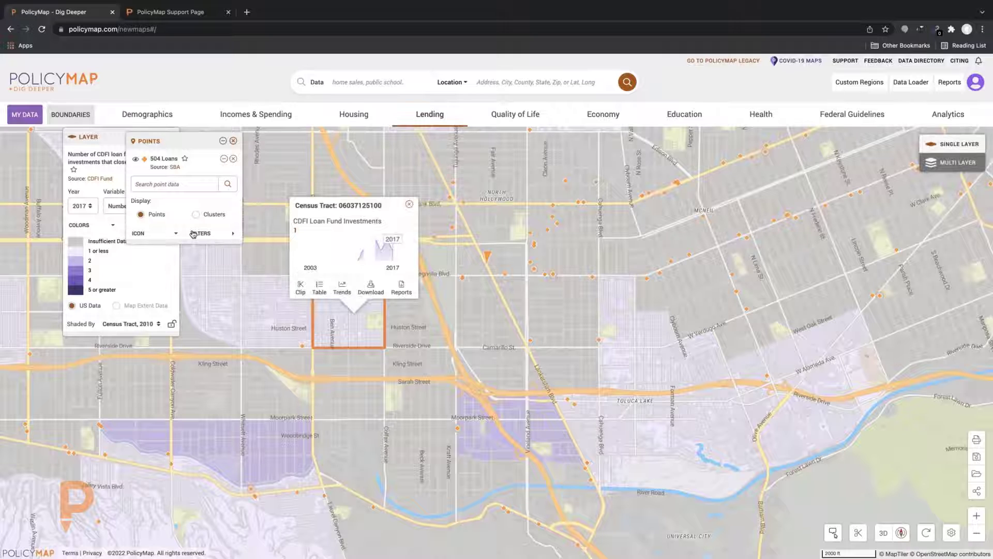
left_click_drag(190, 145, 271, 141)
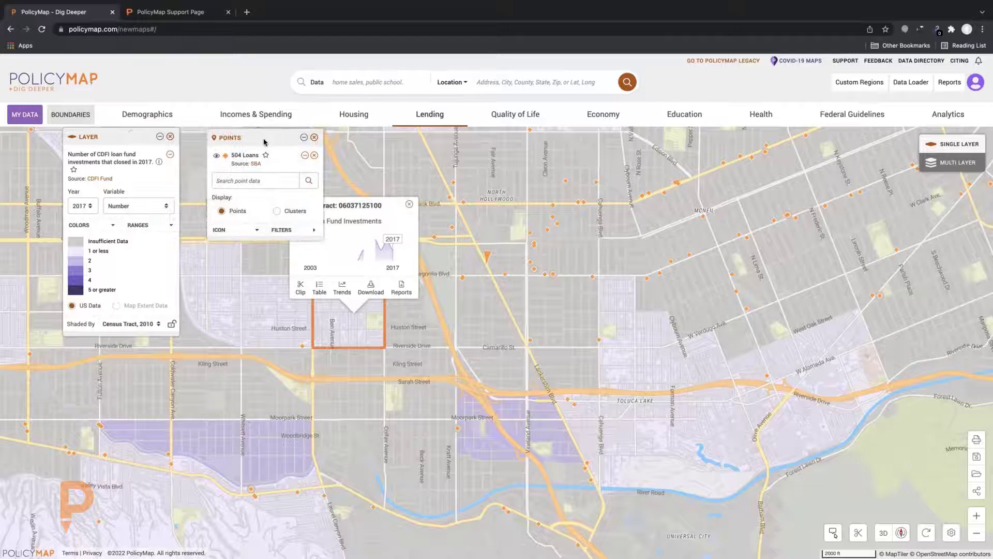
left_click(594, 278)
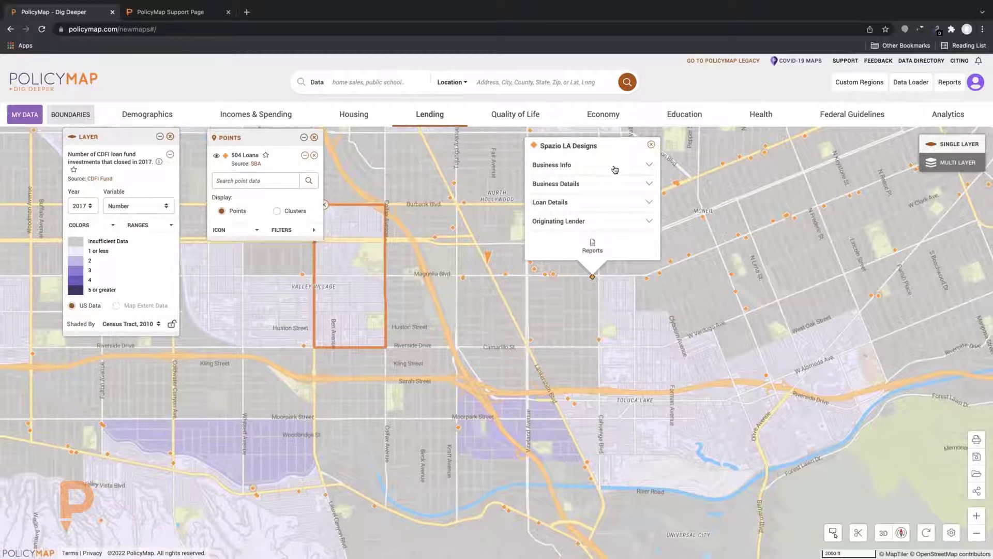
left_click(616, 202)
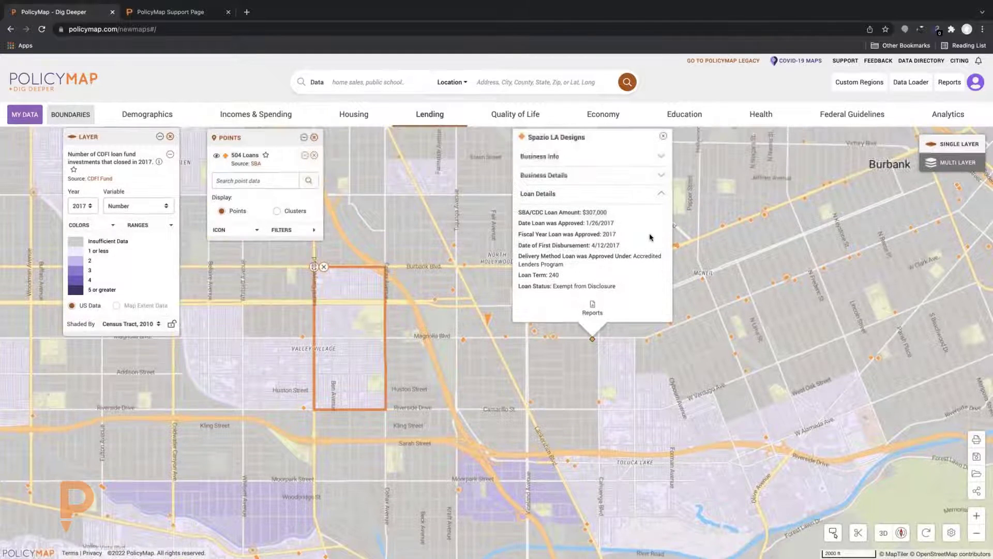
left_click(661, 197)
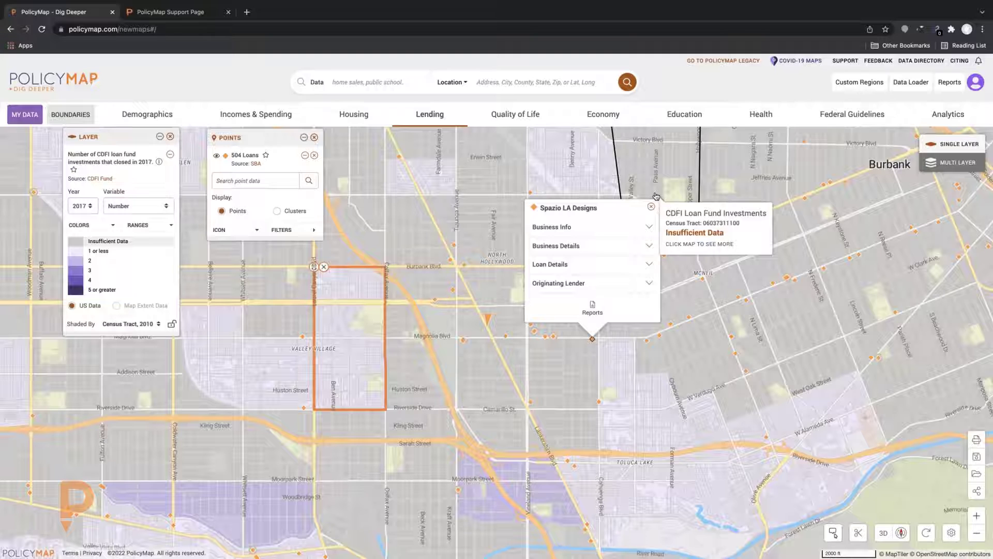
left_click(651, 207)
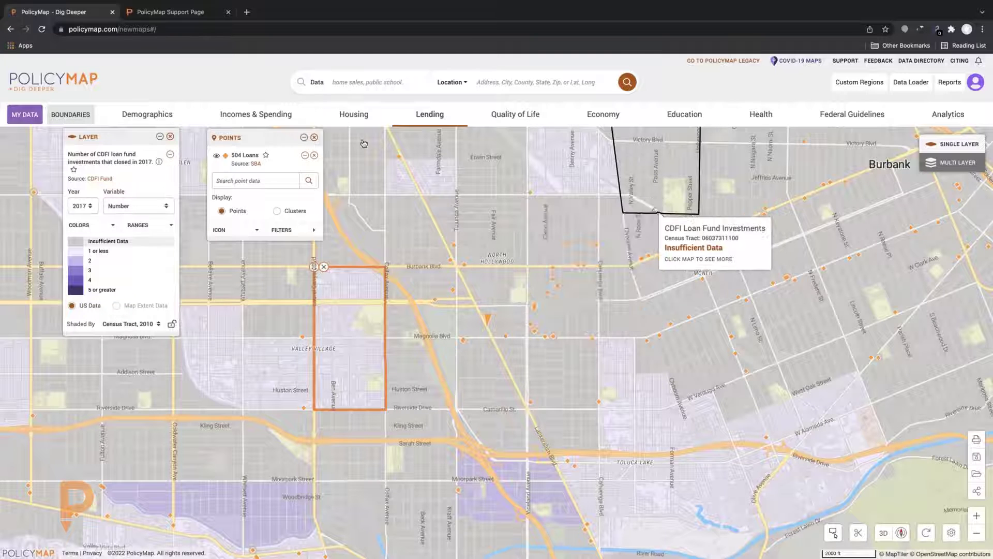
left_click(314, 137)
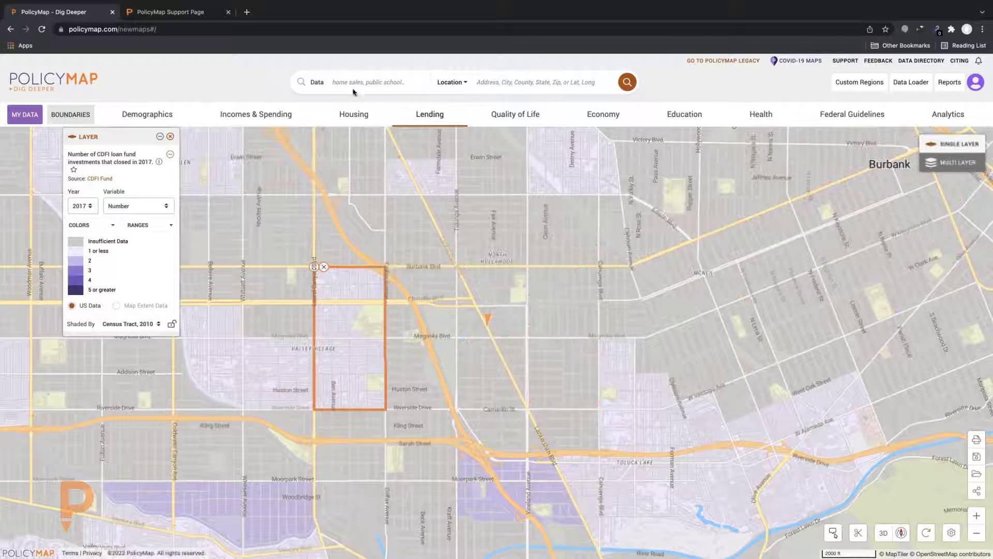
left_click(352, 81)
type("CDFI")
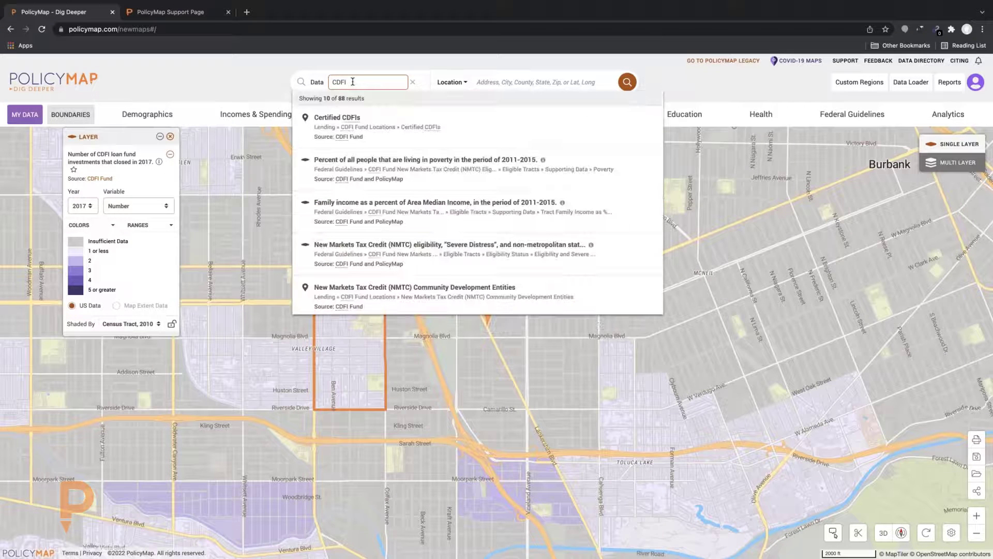
scroll(365, 177, "down", 1)
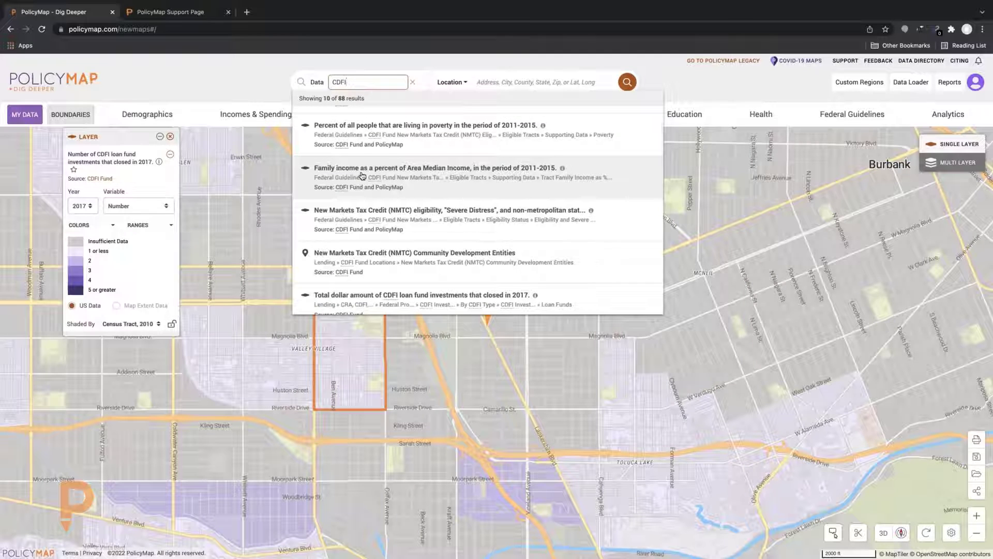
scroll(363, 176, "down", 1)
scroll(363, 176, "down", 3)
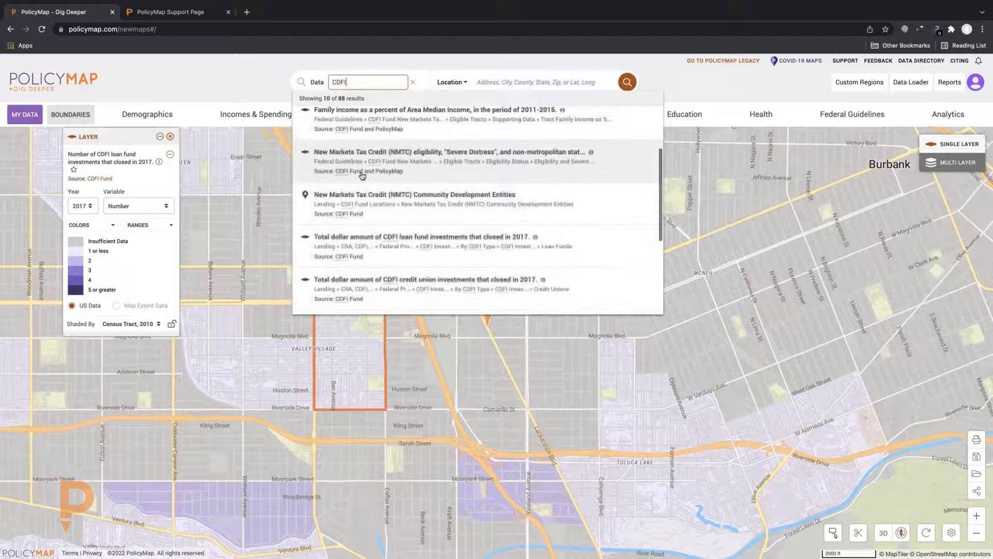
scroll(362, 176, "down", 3)
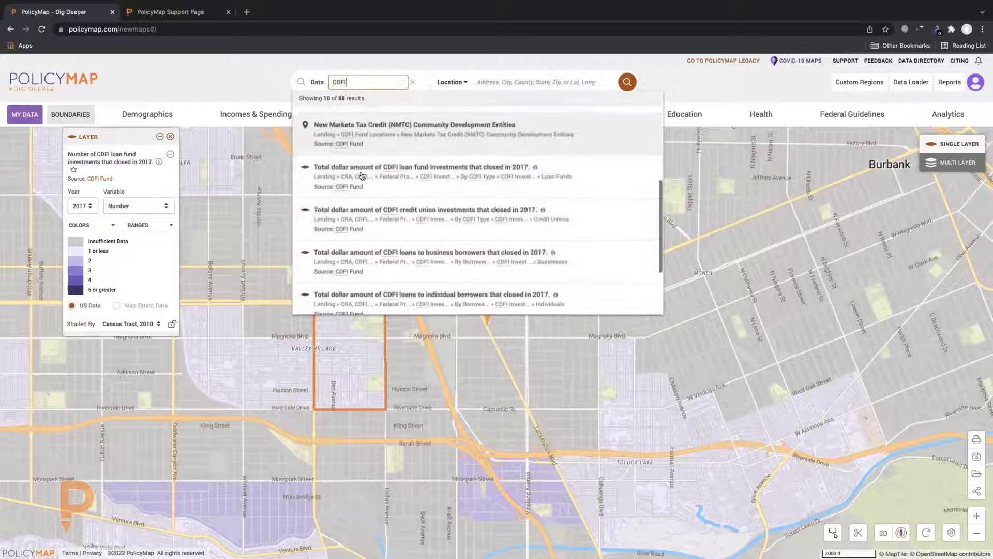
scroll(362, 176, "down", 3)
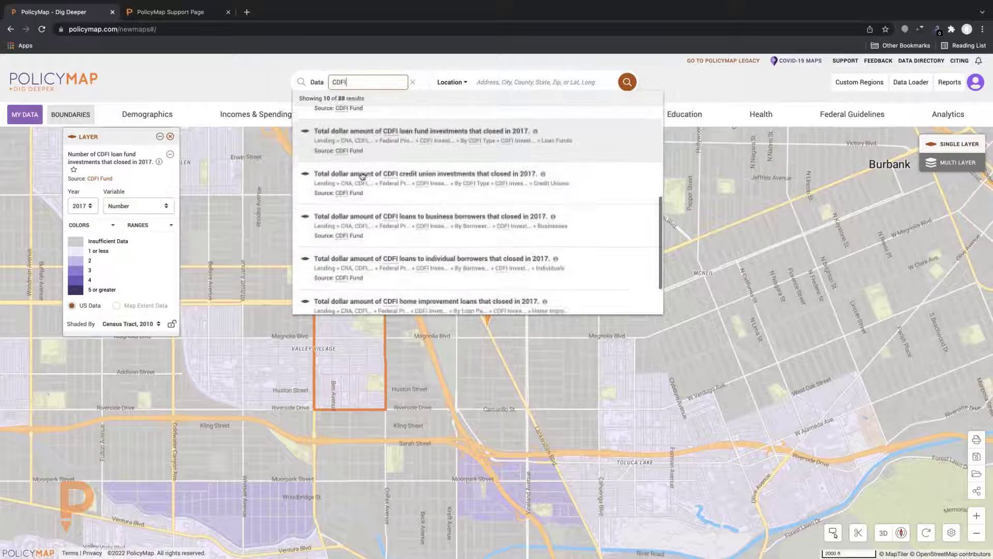
scroll(362, 176, "down", 2)
scroll(362, 176, "up", 6)
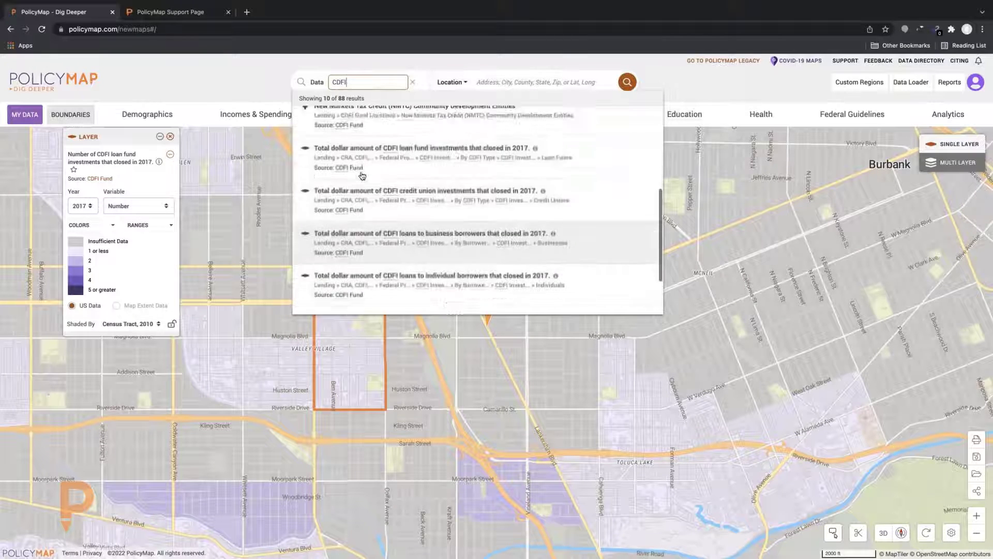
scroll(363, 176, "up", 5)
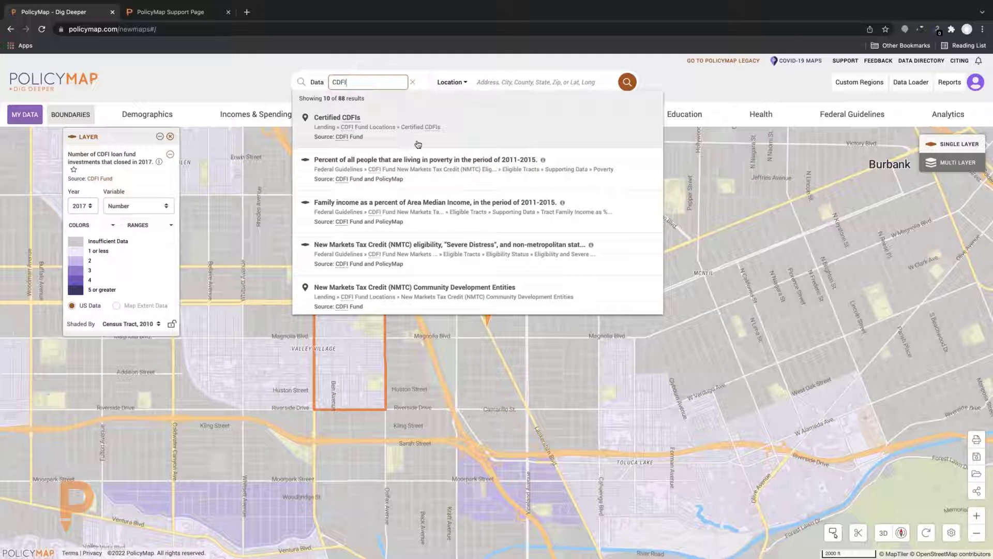
left_click(413, 82)
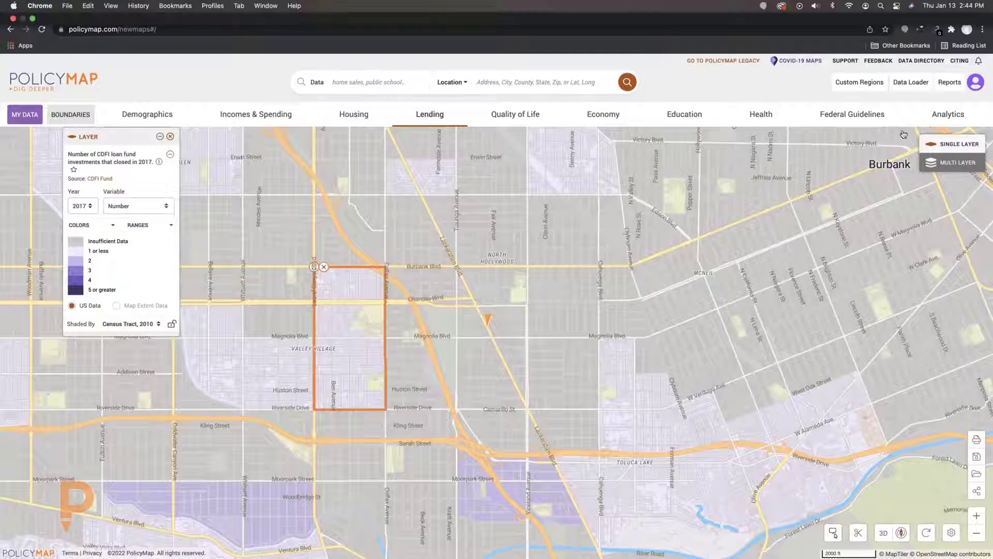
left_click(848, 116)
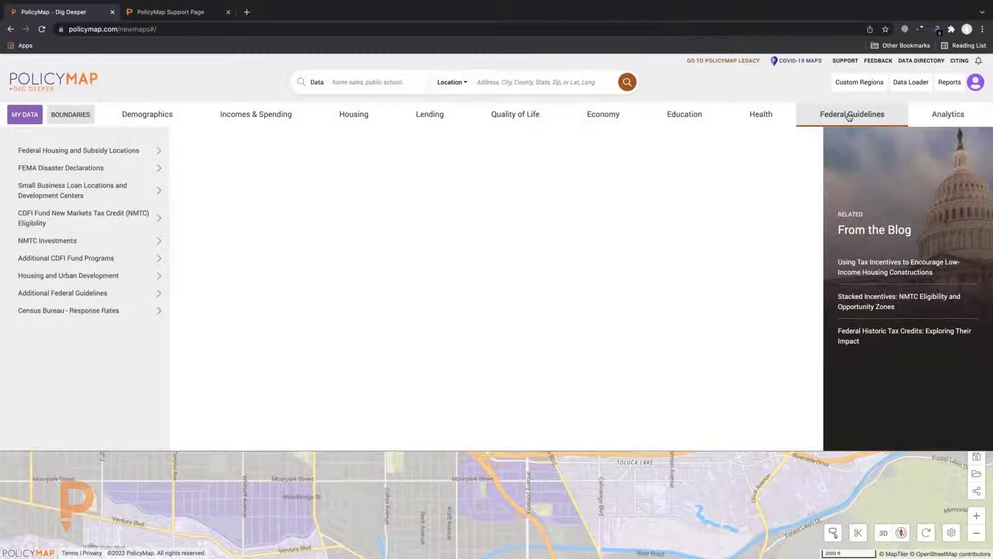
left_click(849, 116)
left_click(851, 116)
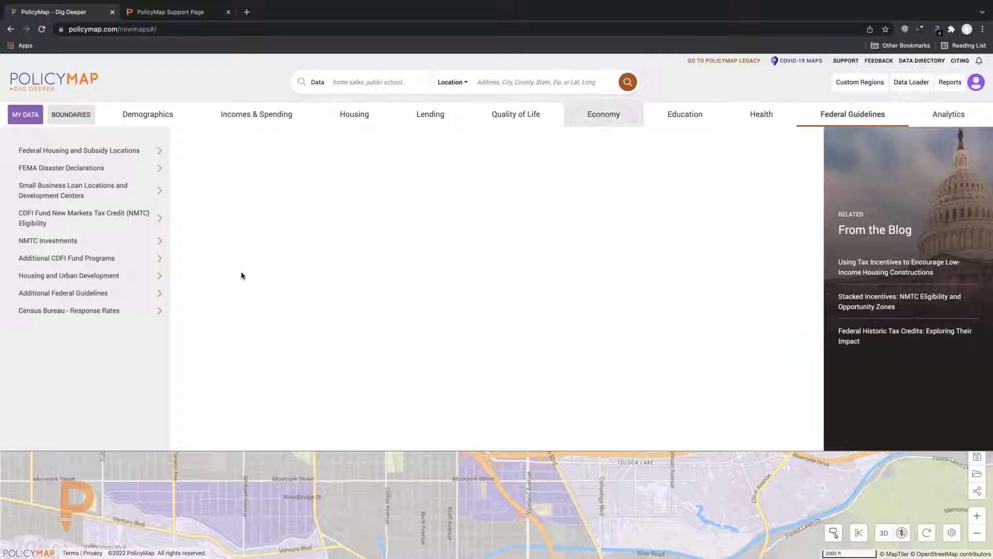
left_click(92, 259)
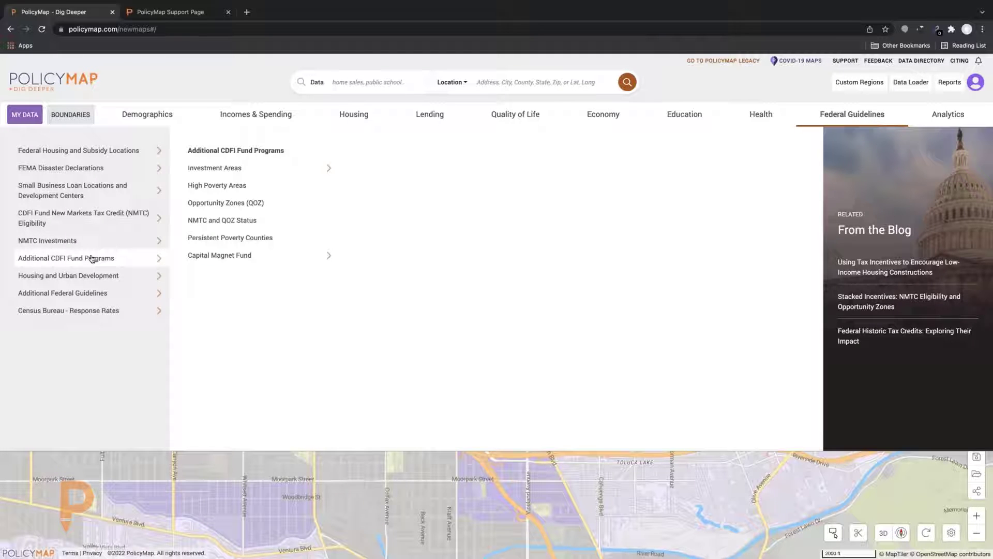
left_click(117, 217)
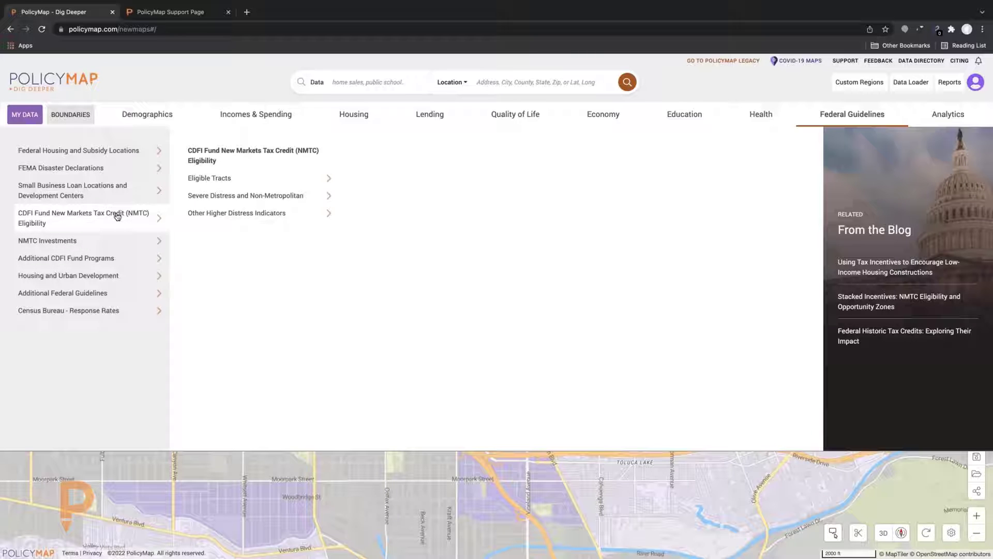
left_click(122, 259)
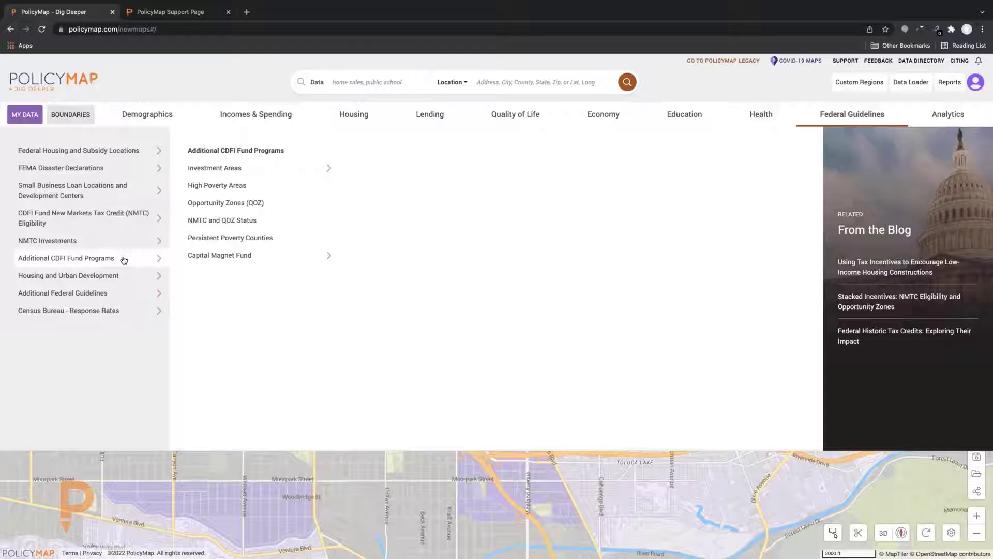
left_click(214, 257)
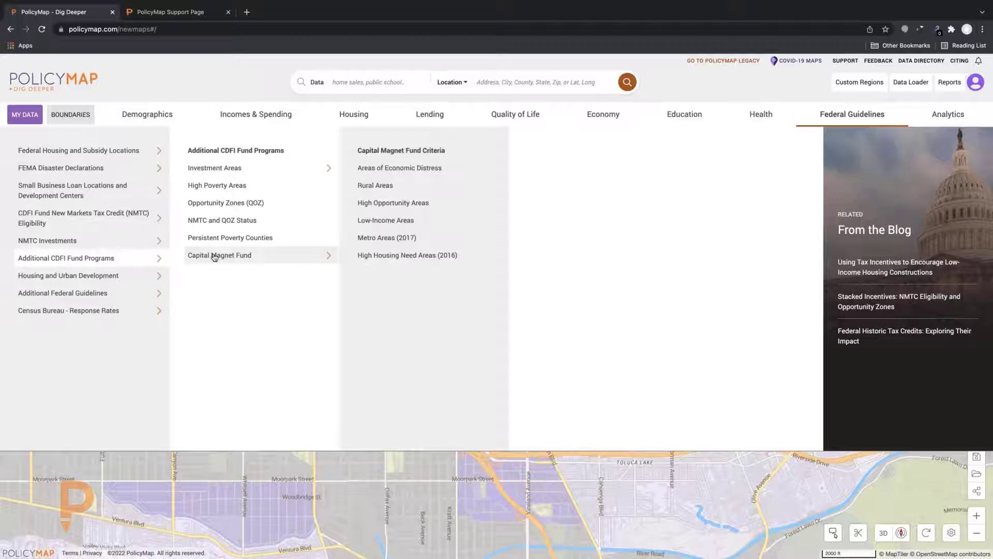
left_click(245, 169)
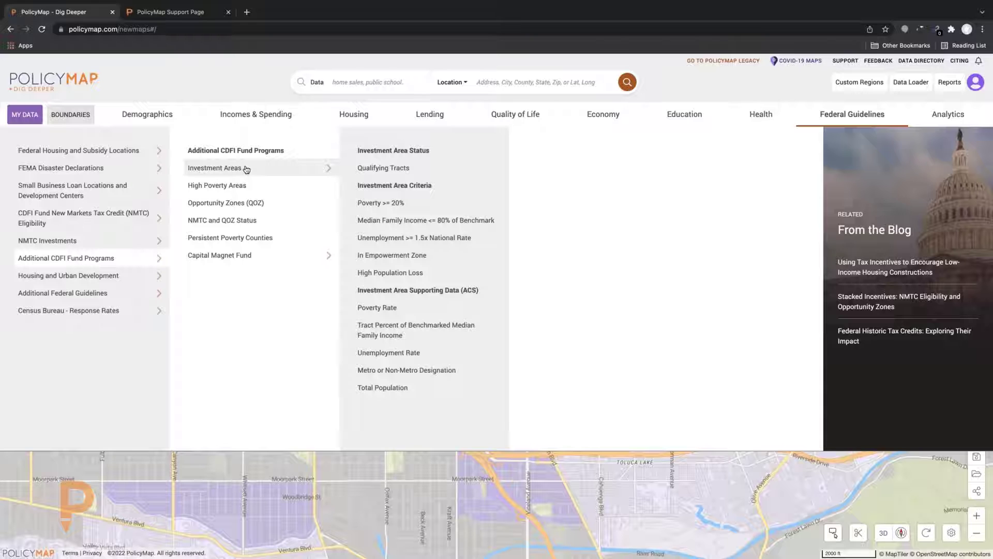
left_click(839, 115)
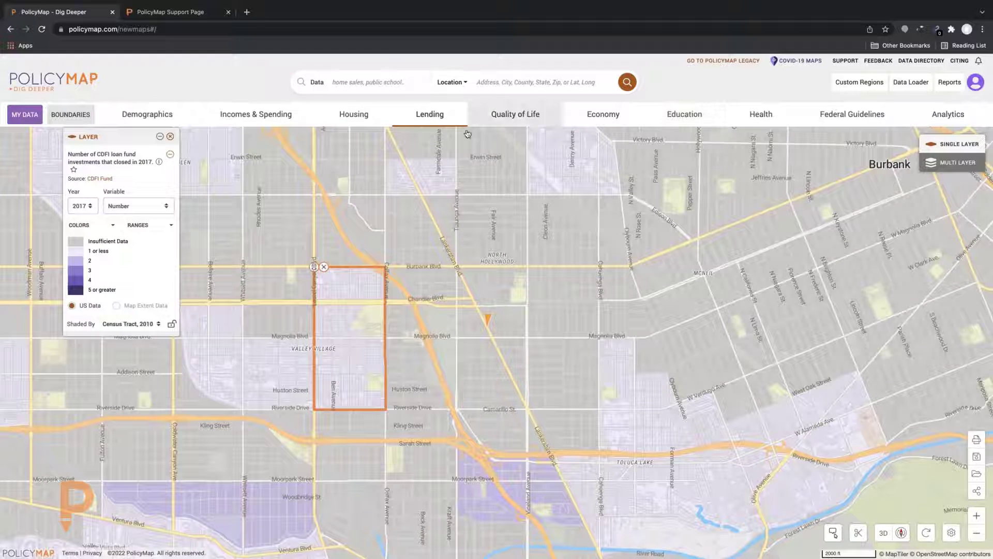
left_click(953, 114)
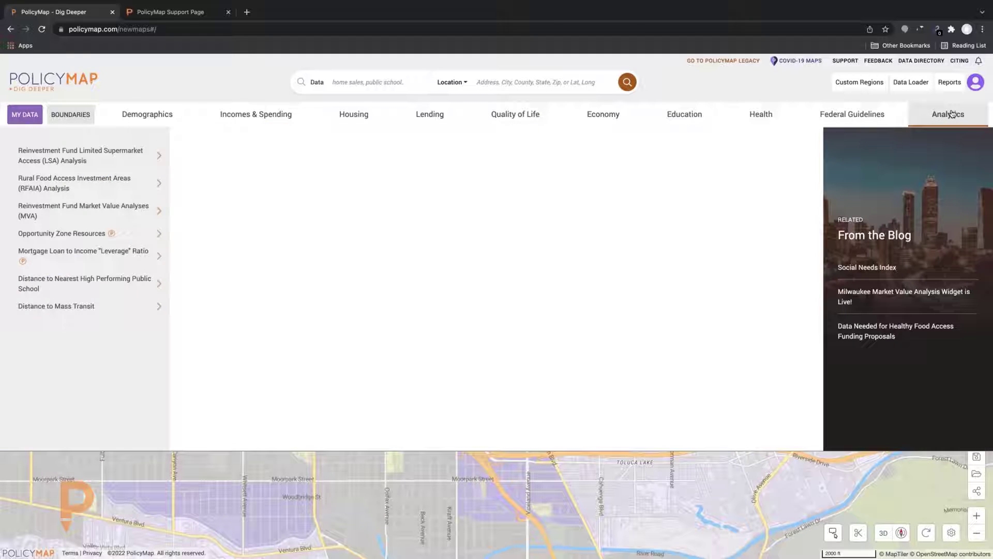
left_click(963, 107)
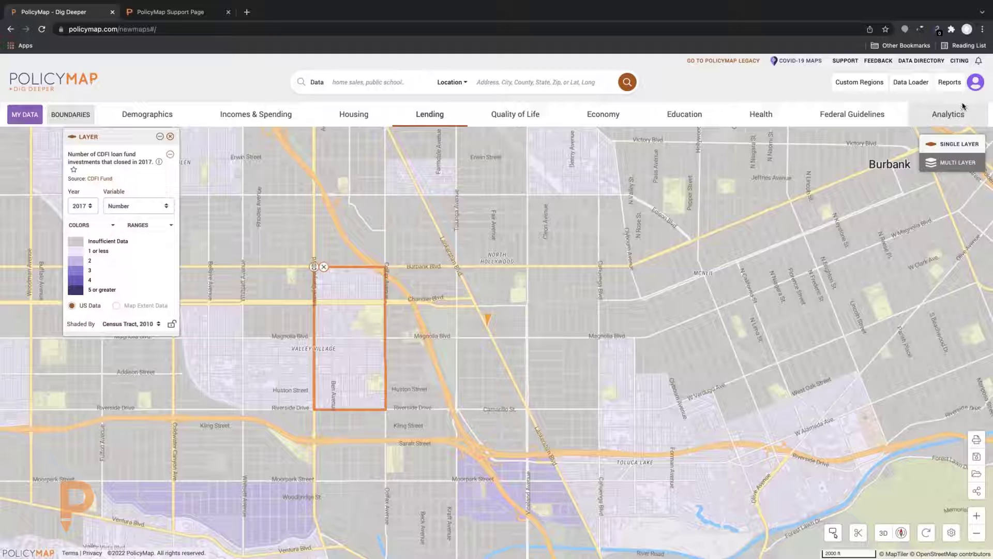
mouse_move(331, 228)
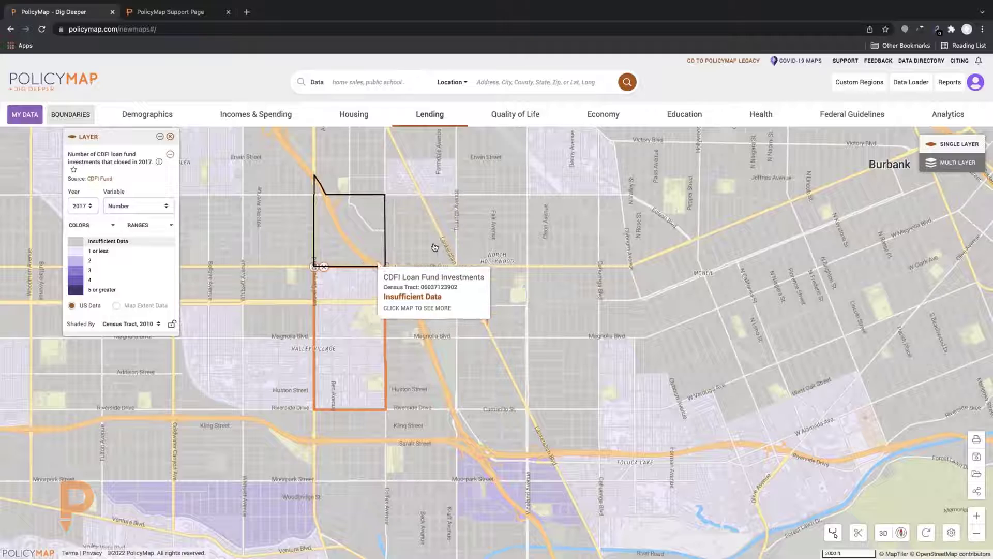
mouse_move(430, 229)
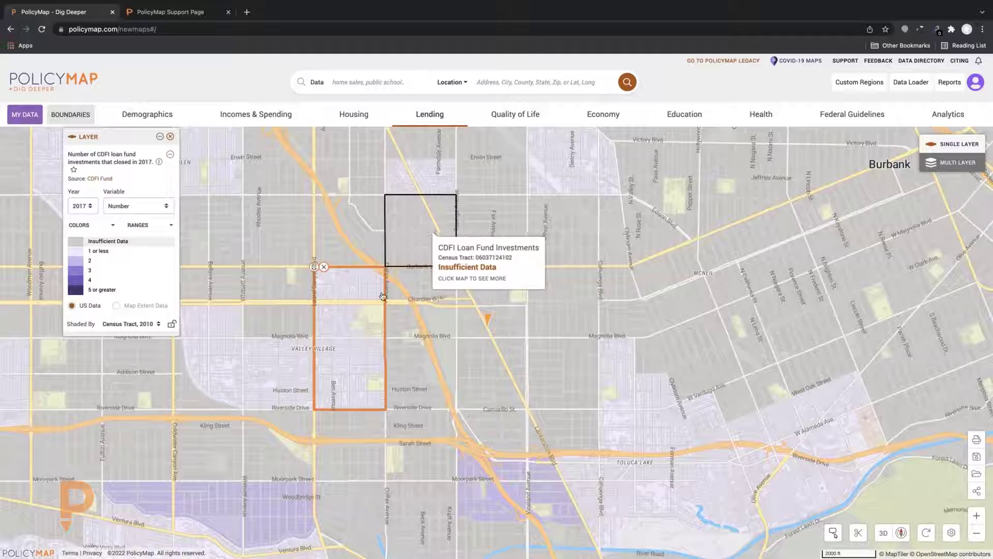
mouse_move(377, 300)
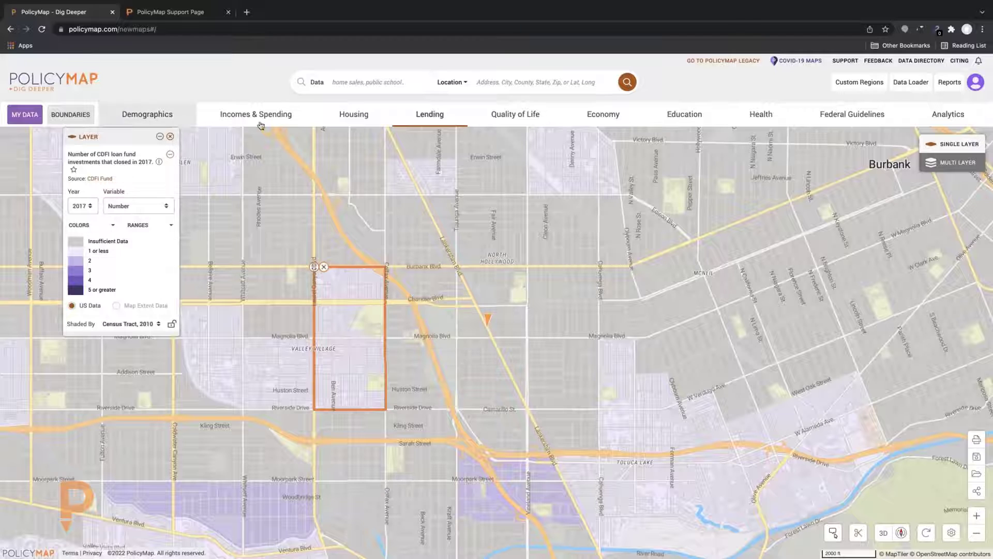
Browse CDFI Investments by borrower, loan purpose, term and real estate, ending on CDFI Fund Locations
left_click(440, 119)
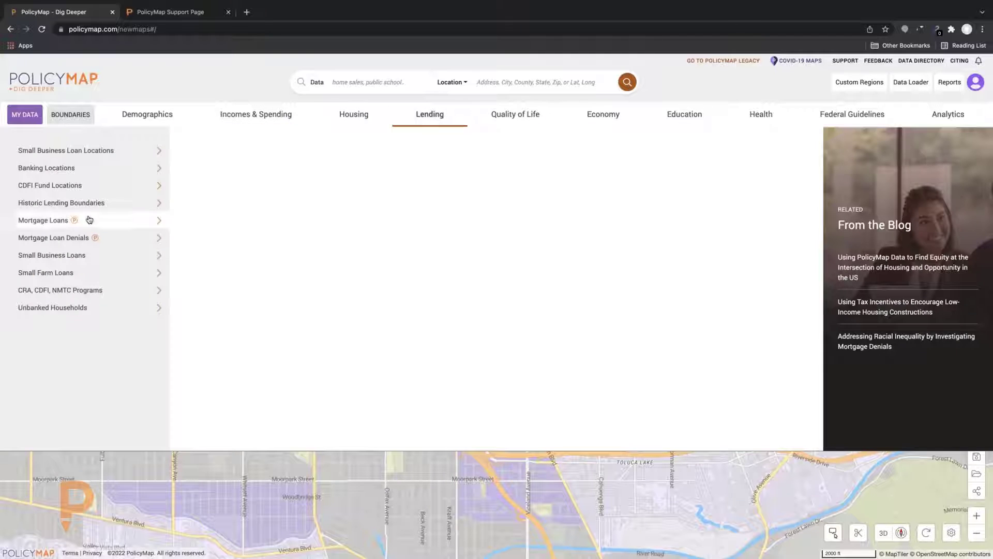
left_click(85, 238)
left_click(86, 254)
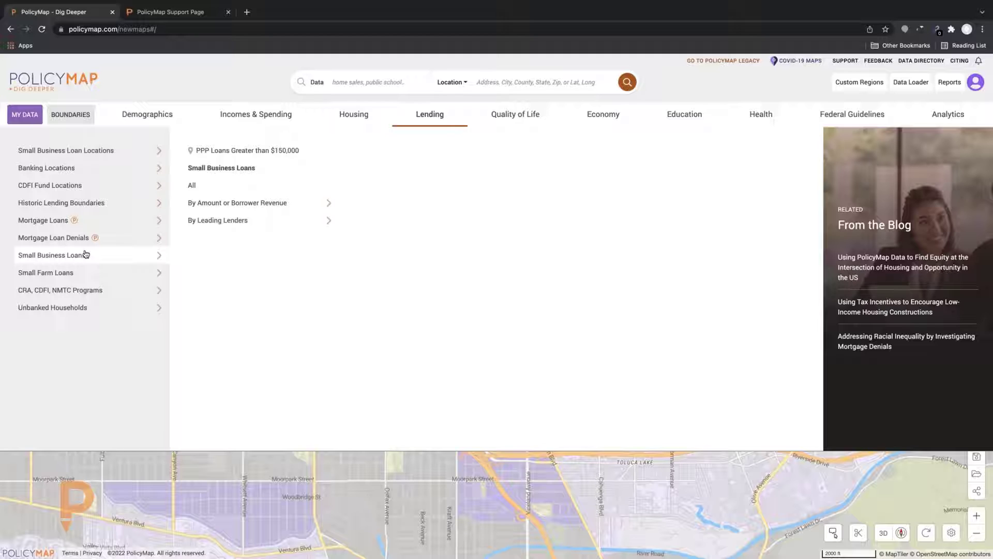
left_click(94, 203)
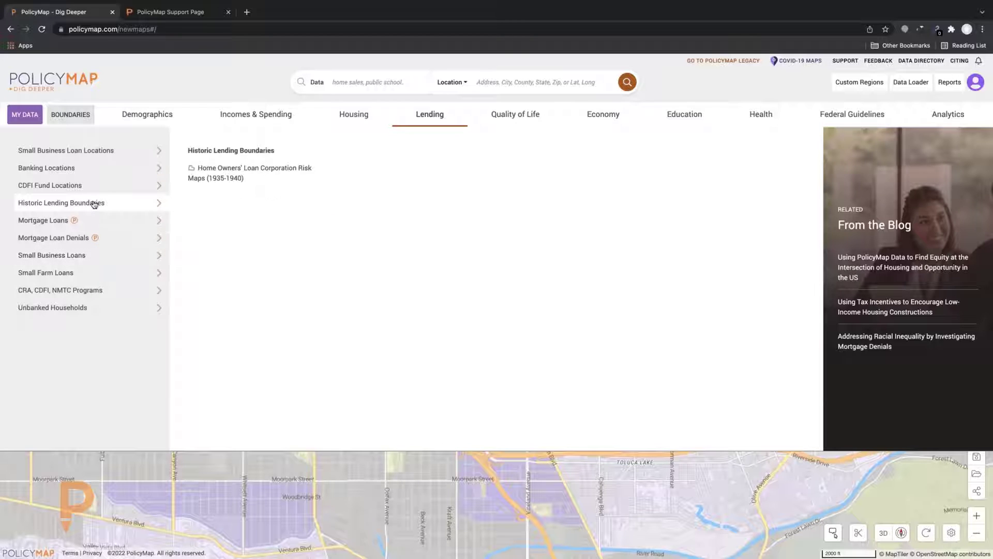
left_click(92, 291)
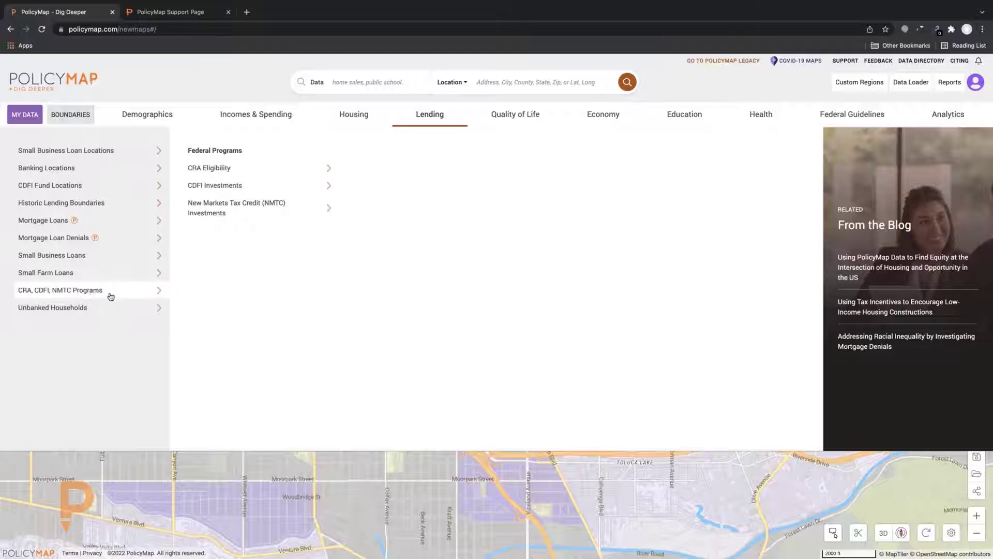
left_click(311, 203)
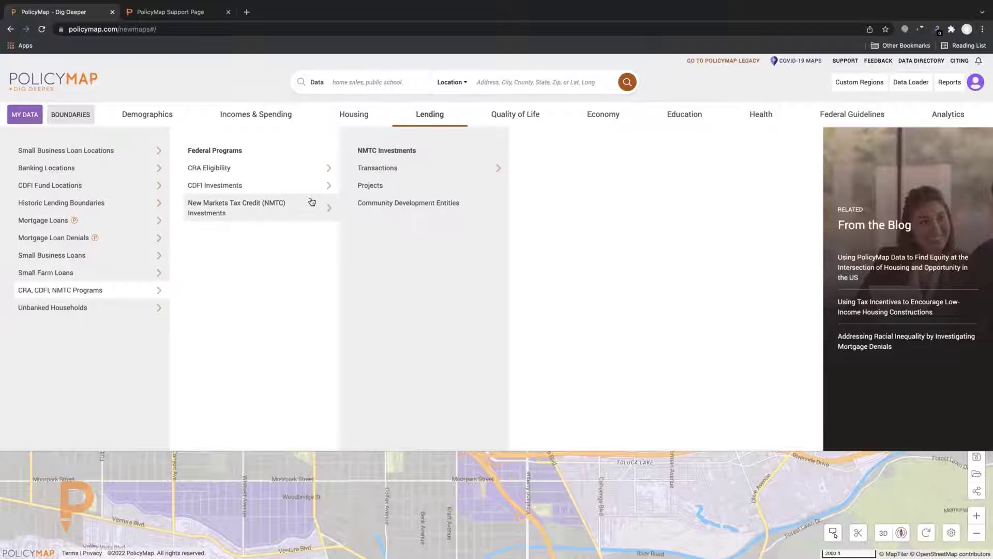
left_click(320, 187)
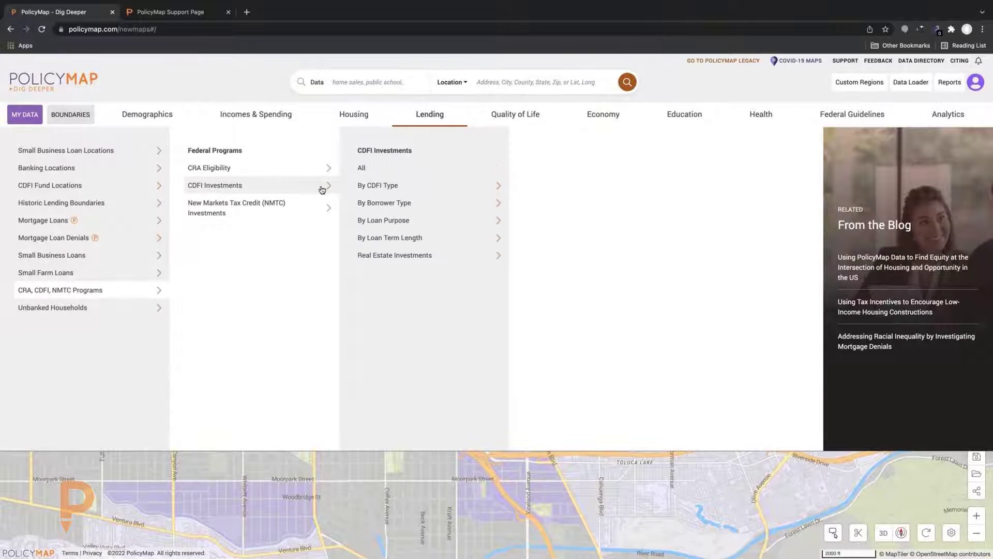
left_click(389, 201)
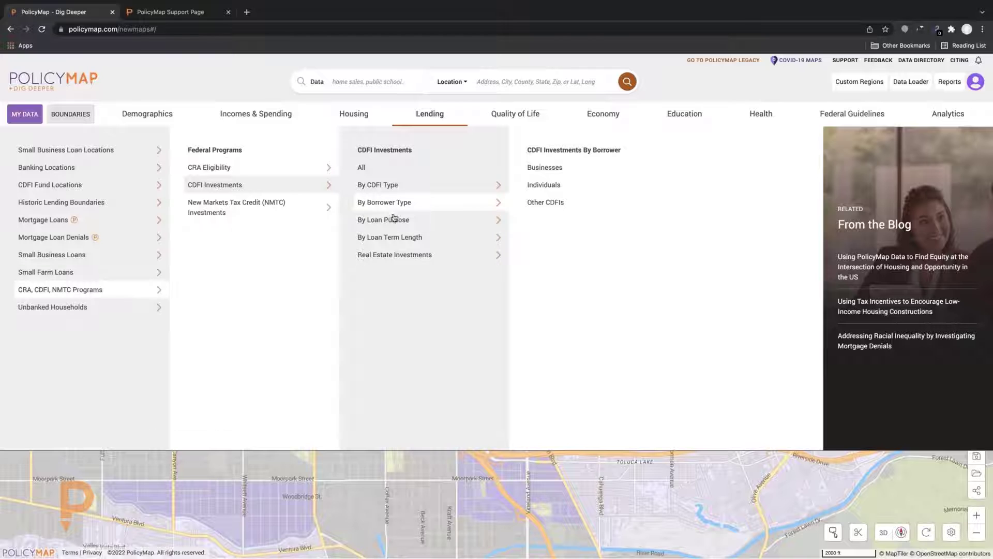
left_click(394, 219)
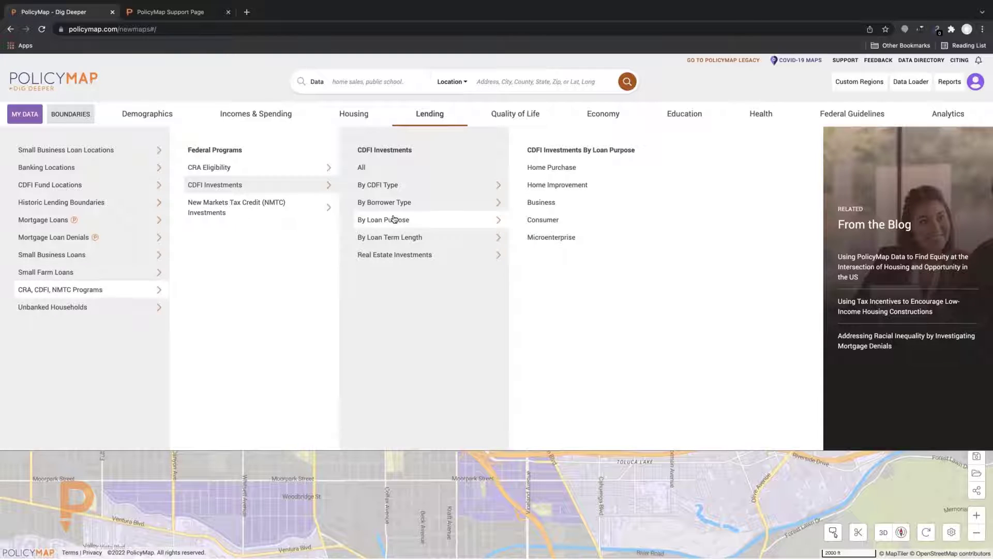
left_click(400, 243)
left_click(400, 260)
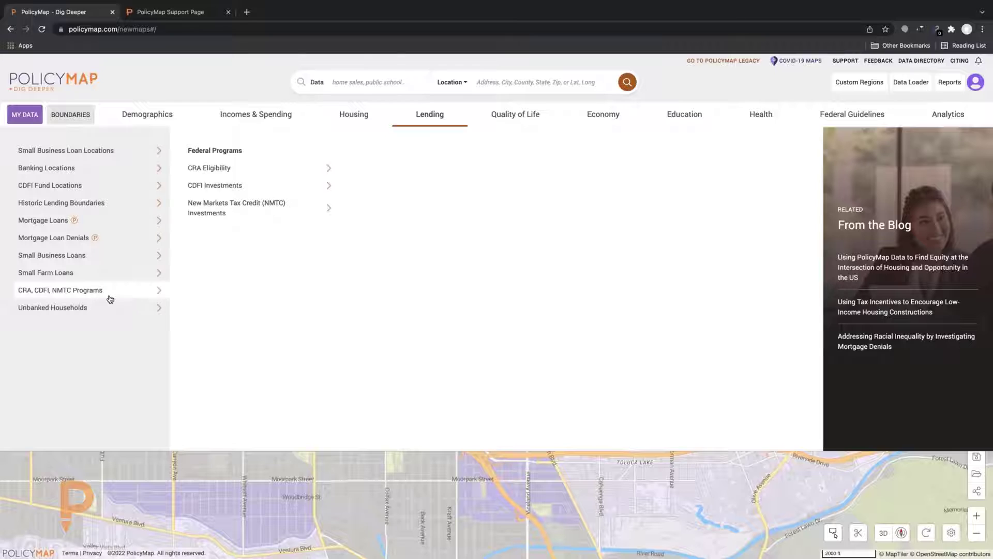
mouse_move(113, 187)
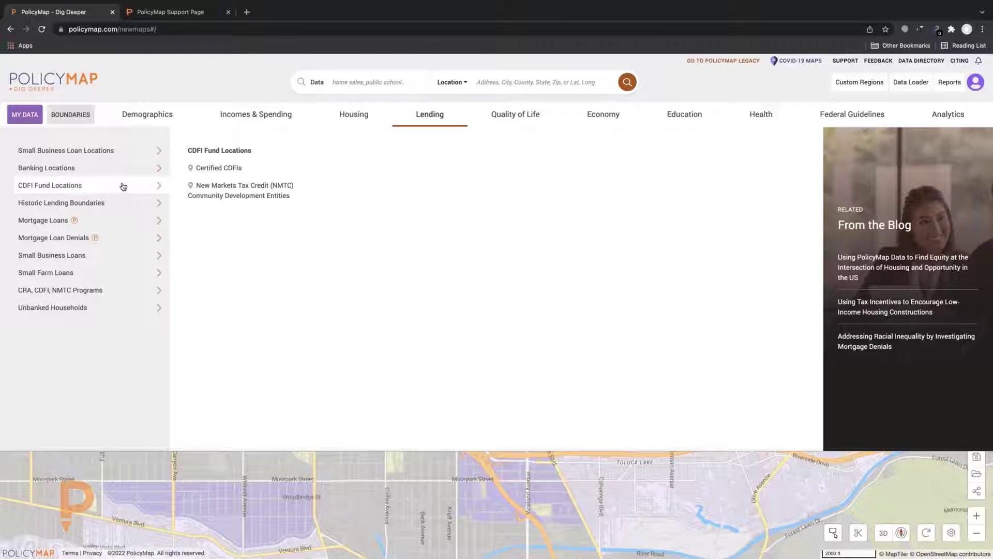
Add Certified CDFIs points, inspect and close a tract popup, toggle the points, and zoom out
left_click(192, 168)
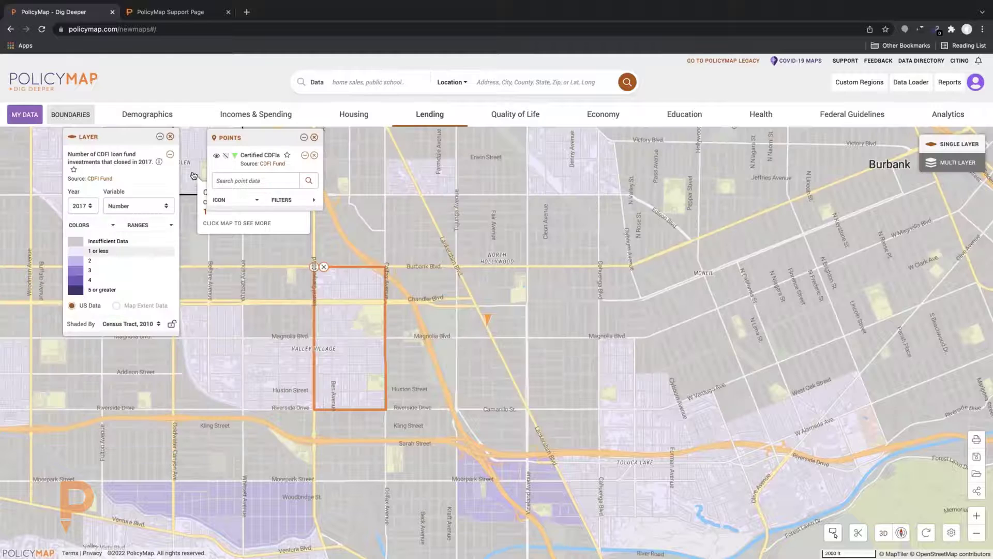
left_click(216, 265)
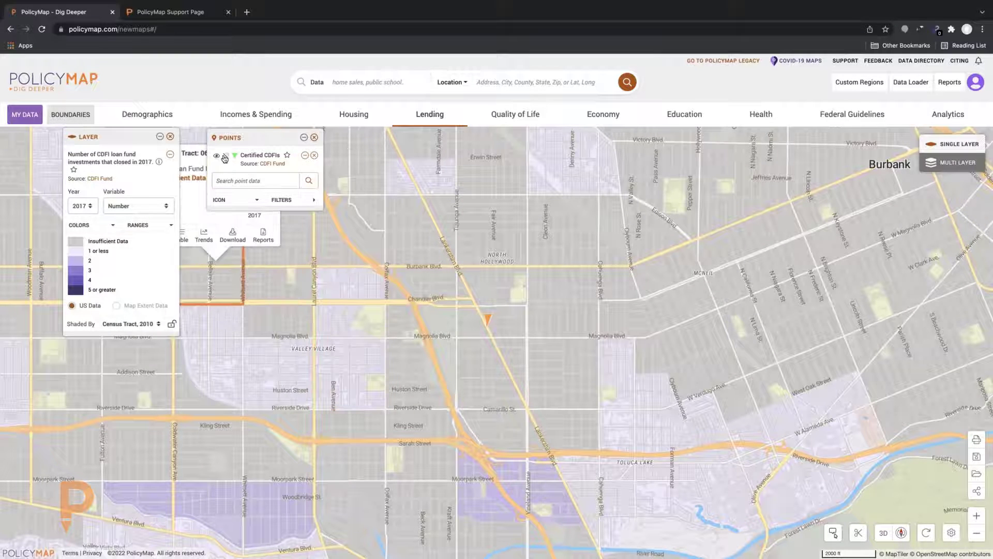
scroll(345, 275, "down", 3)
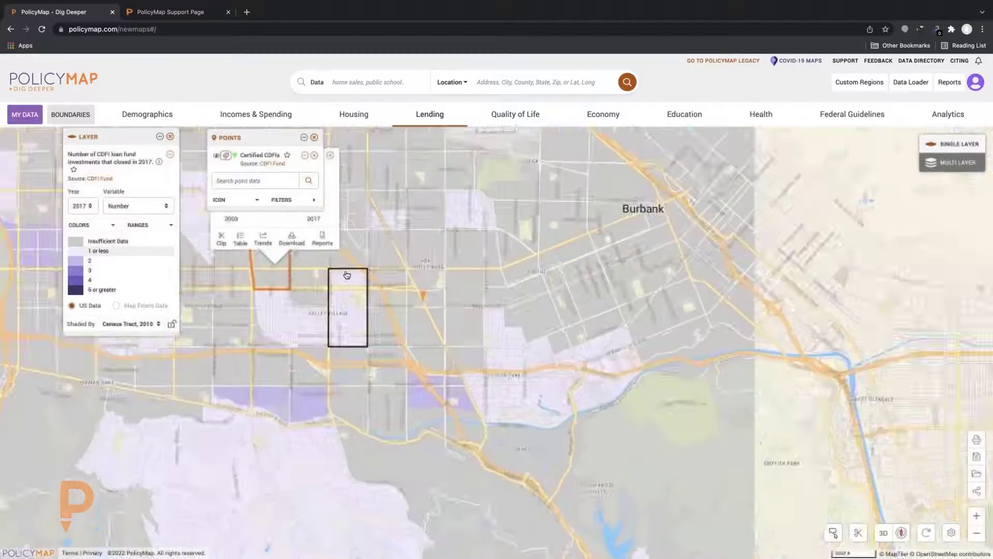
scroll(347, 275, "up", 3)
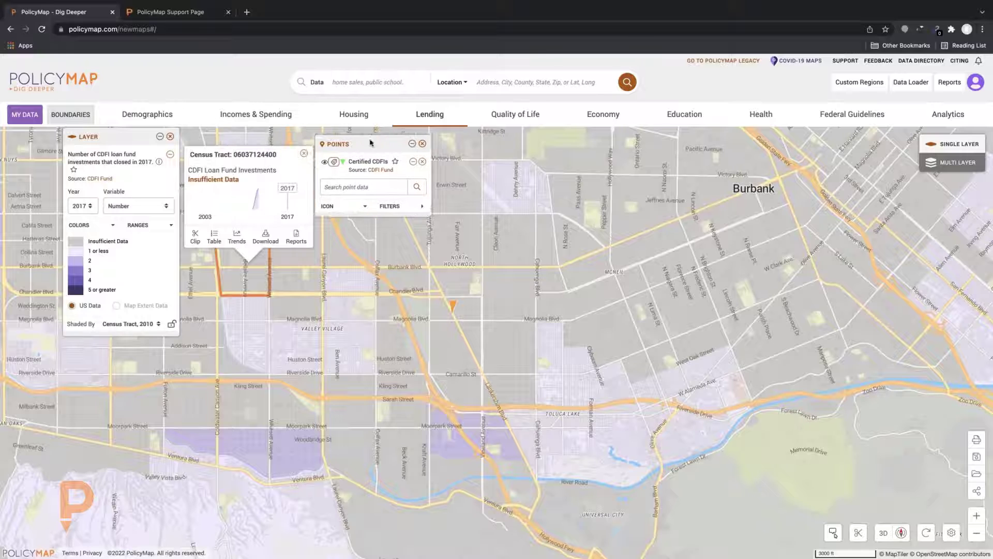
left_click(303, 153)
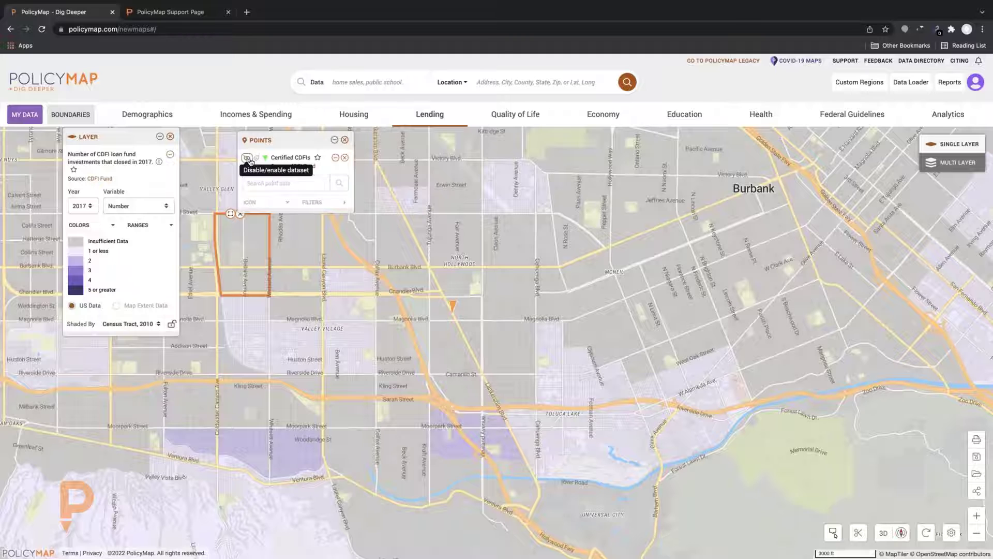
left_click(247, 158)
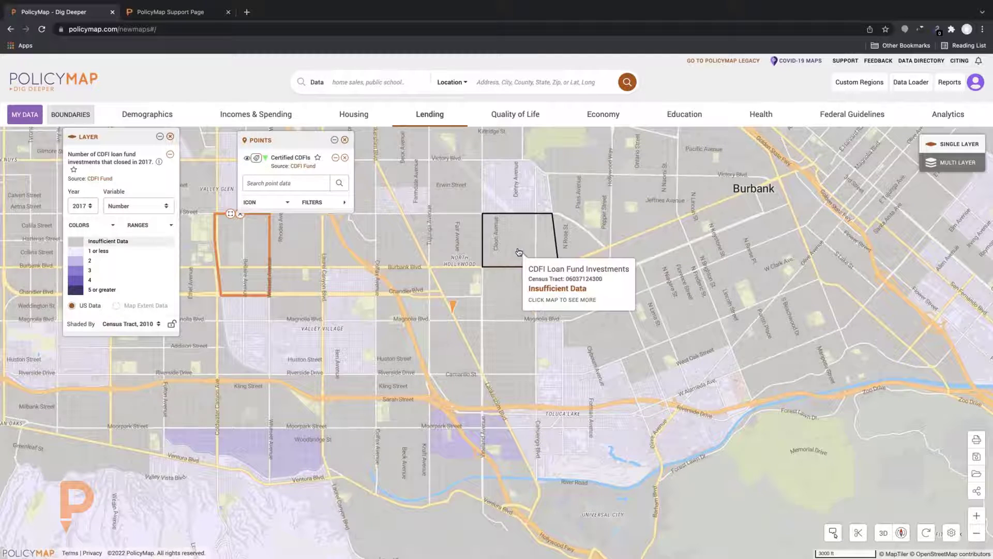
scroll(519, 252, "up", 3)
scroll(519, 253, "down", 2)
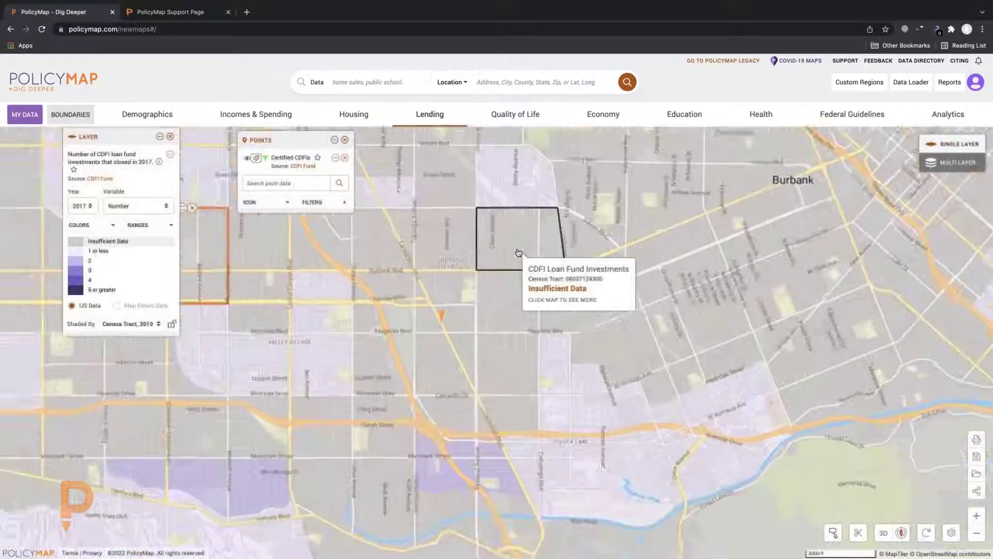
scroll(509, 248, "down", 5)
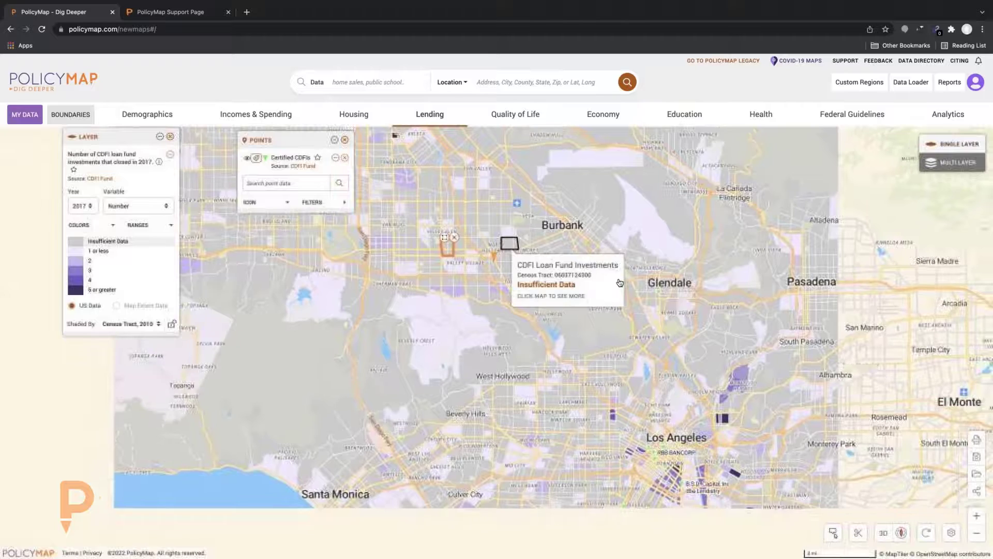
left_click(658, 292)
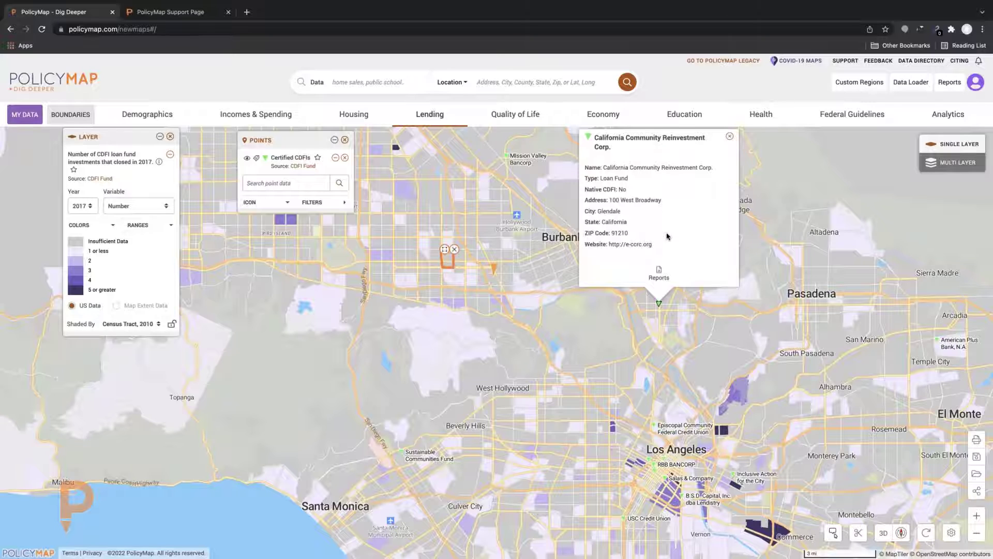
left_click(729, 136)
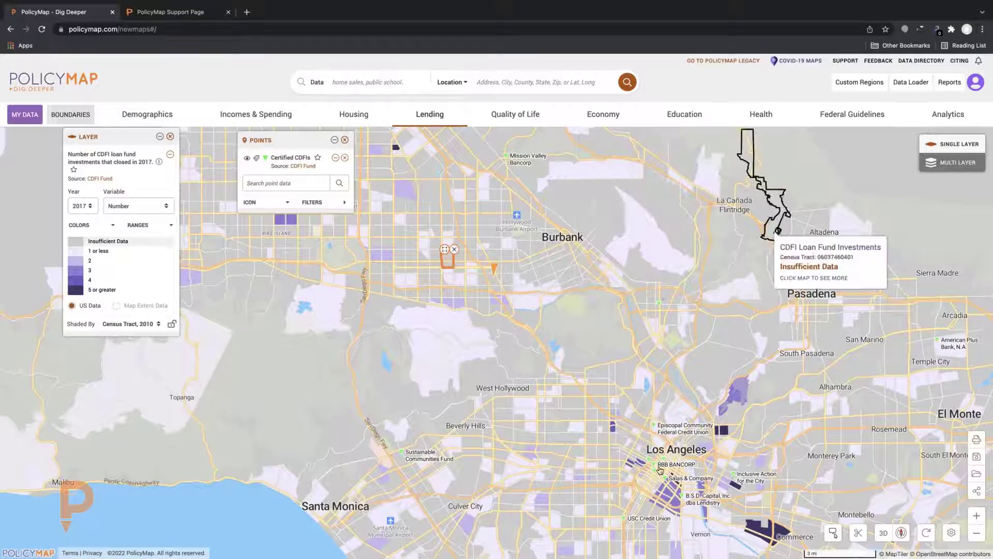
left_click(650, 459)
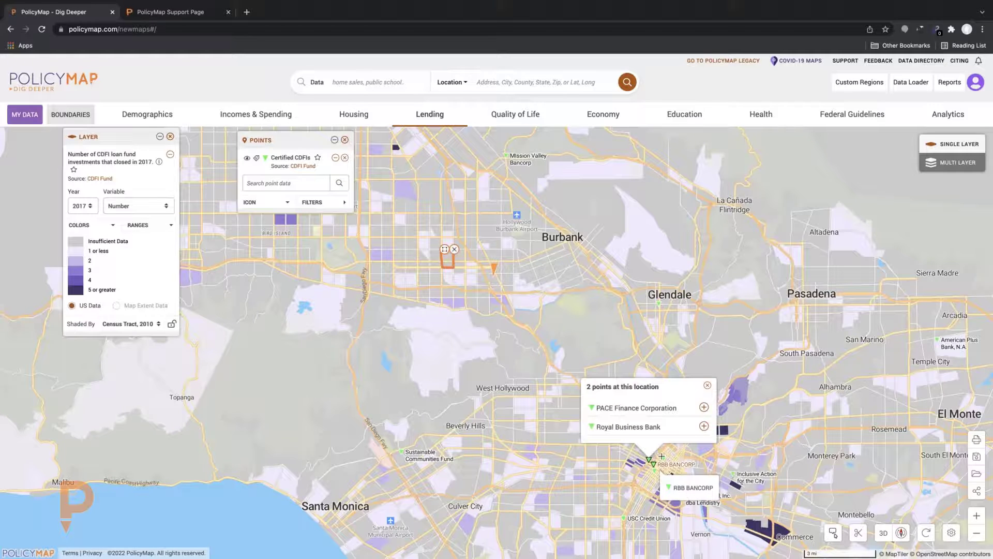
left_click(699, 408)
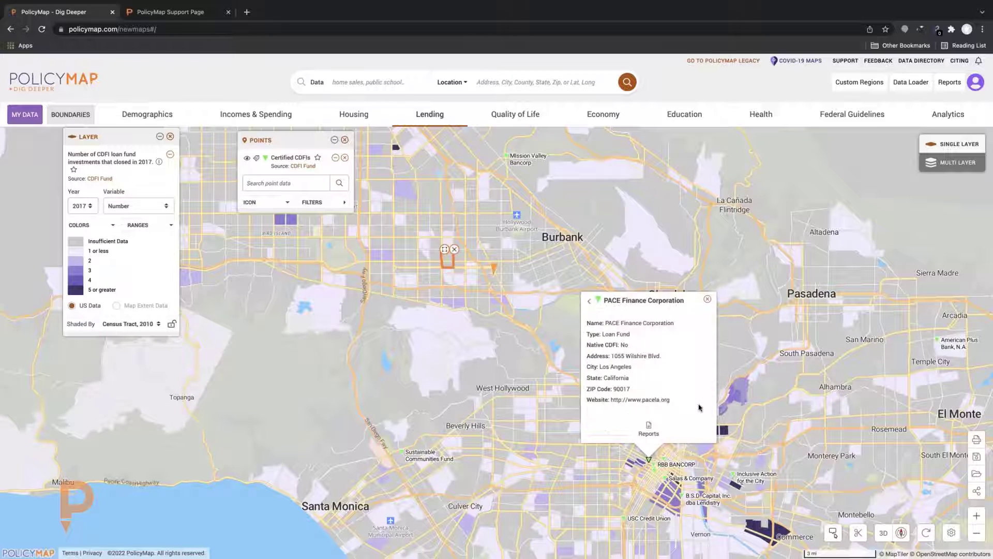
left_click(707, 298)
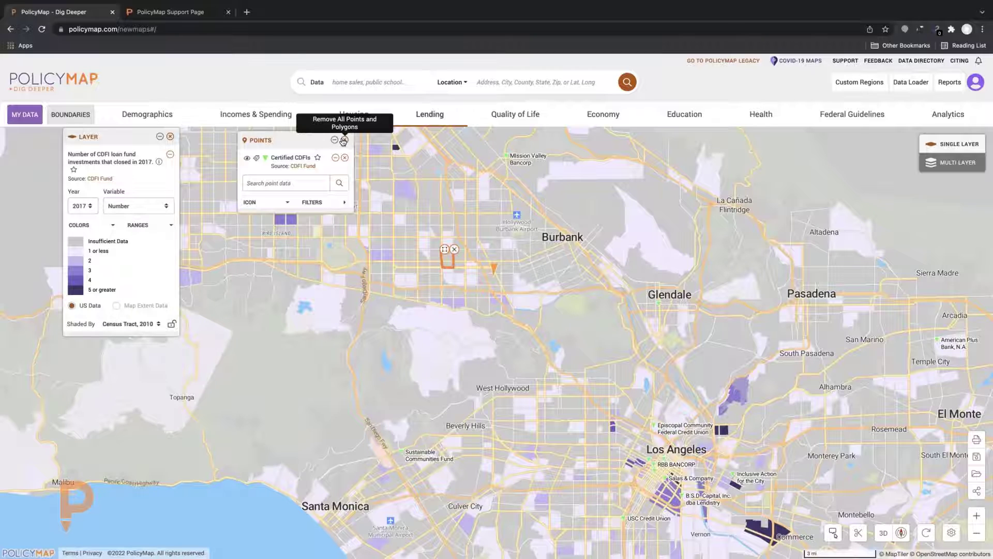
Remove all Certified CDFIs points and the loan fund shading layer, then zoom in near Valley Glen
scroll(494, 228, "up", 3)
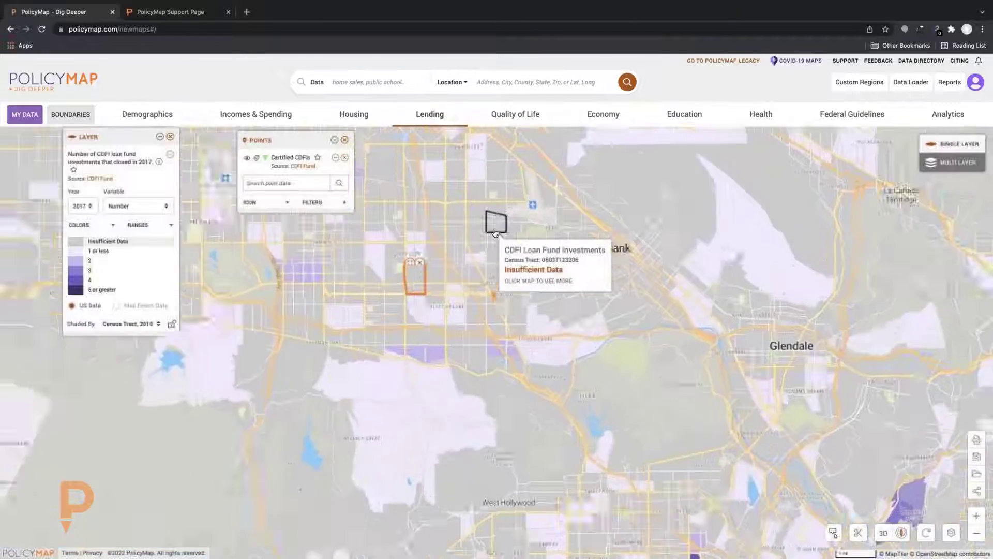
left_click(345, 140)
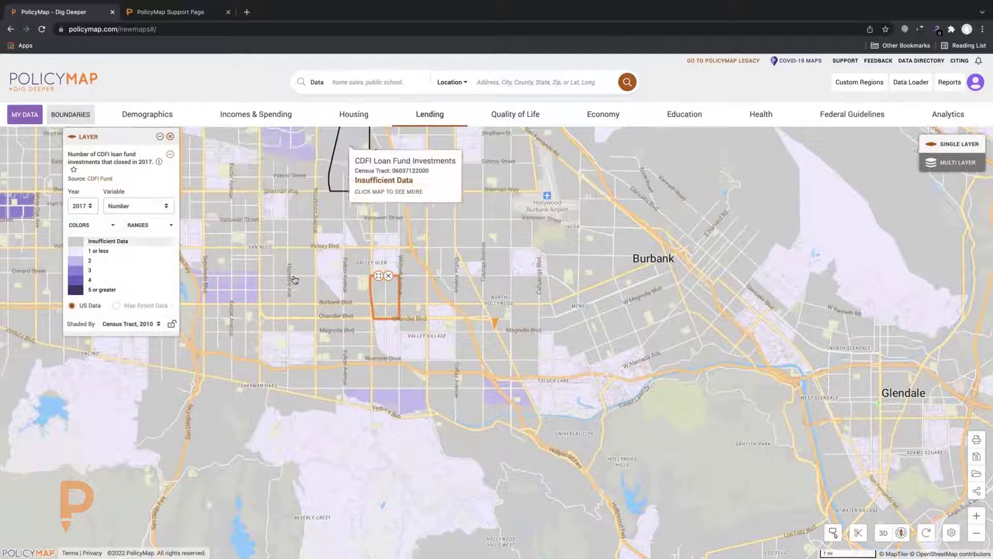
left_click(171, 137)
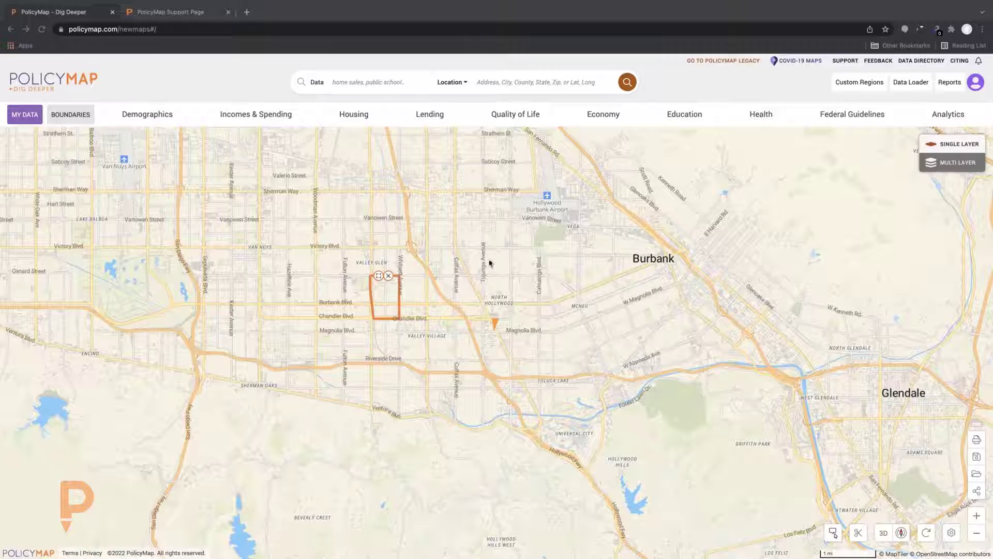
left_click(405, 265)
scroll(488, 277, "up", 2)
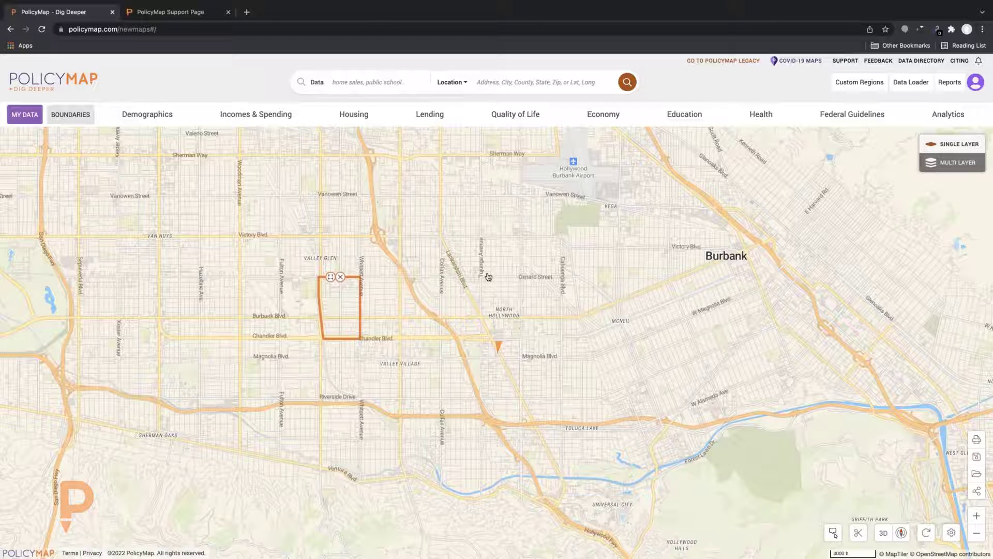
scroll(488, 276, "up", 1)
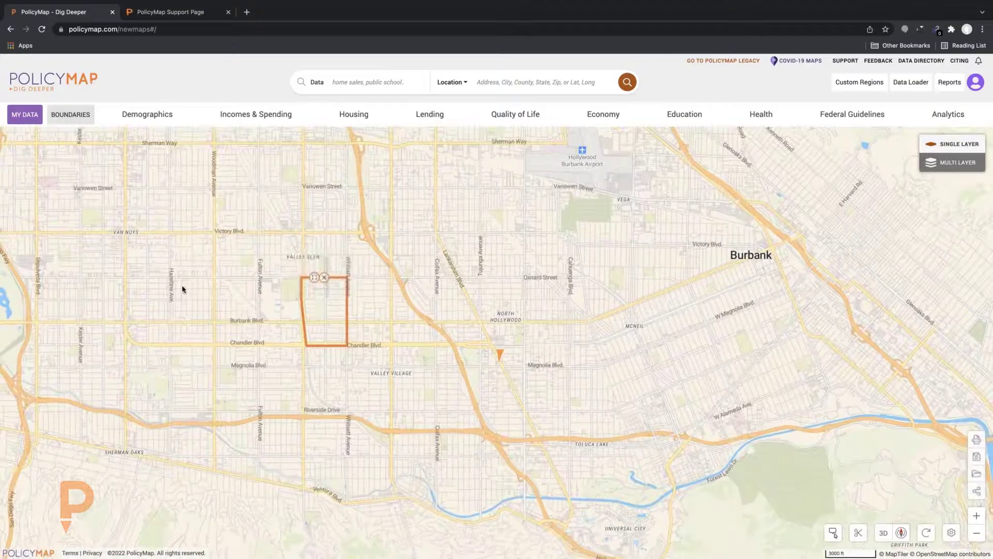